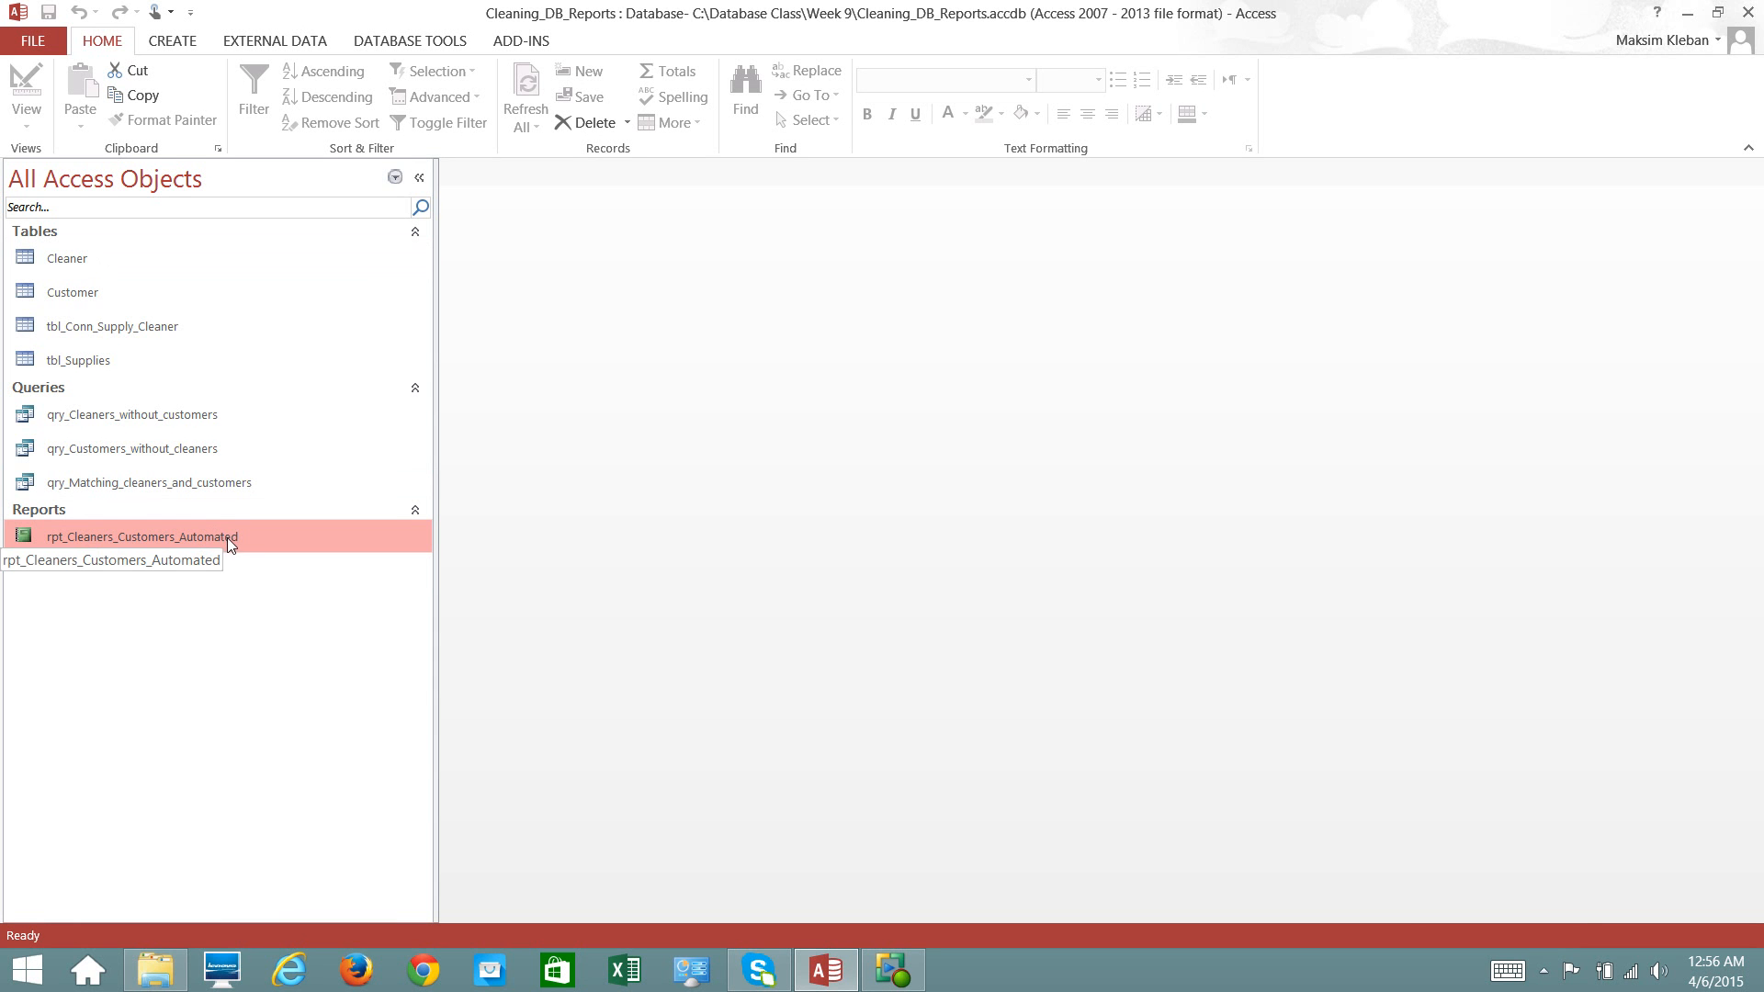
# - Review the qry_Matching_cleaners_and_customers query and the rpt_Cleaners_Customers_Automated report, closing each one after viewing
pyautogui.click(169, 484)
pyautogui.doubleClick(167, 487)
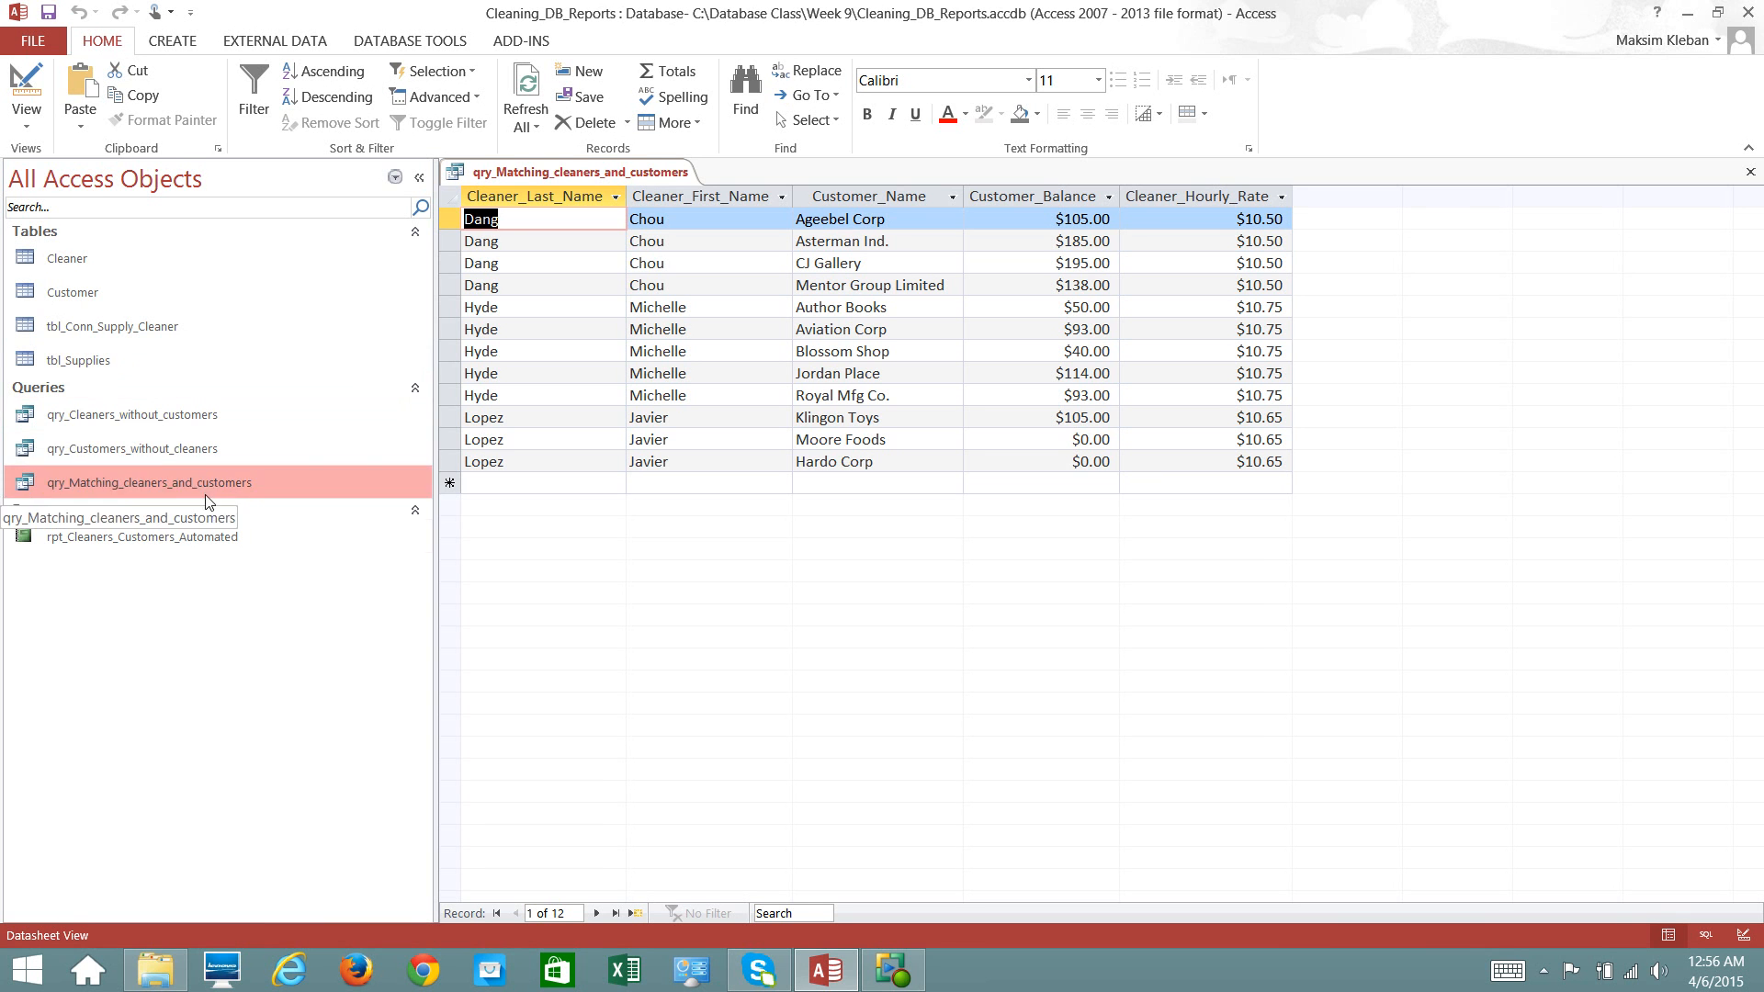
pyautogui.click(154, 487)
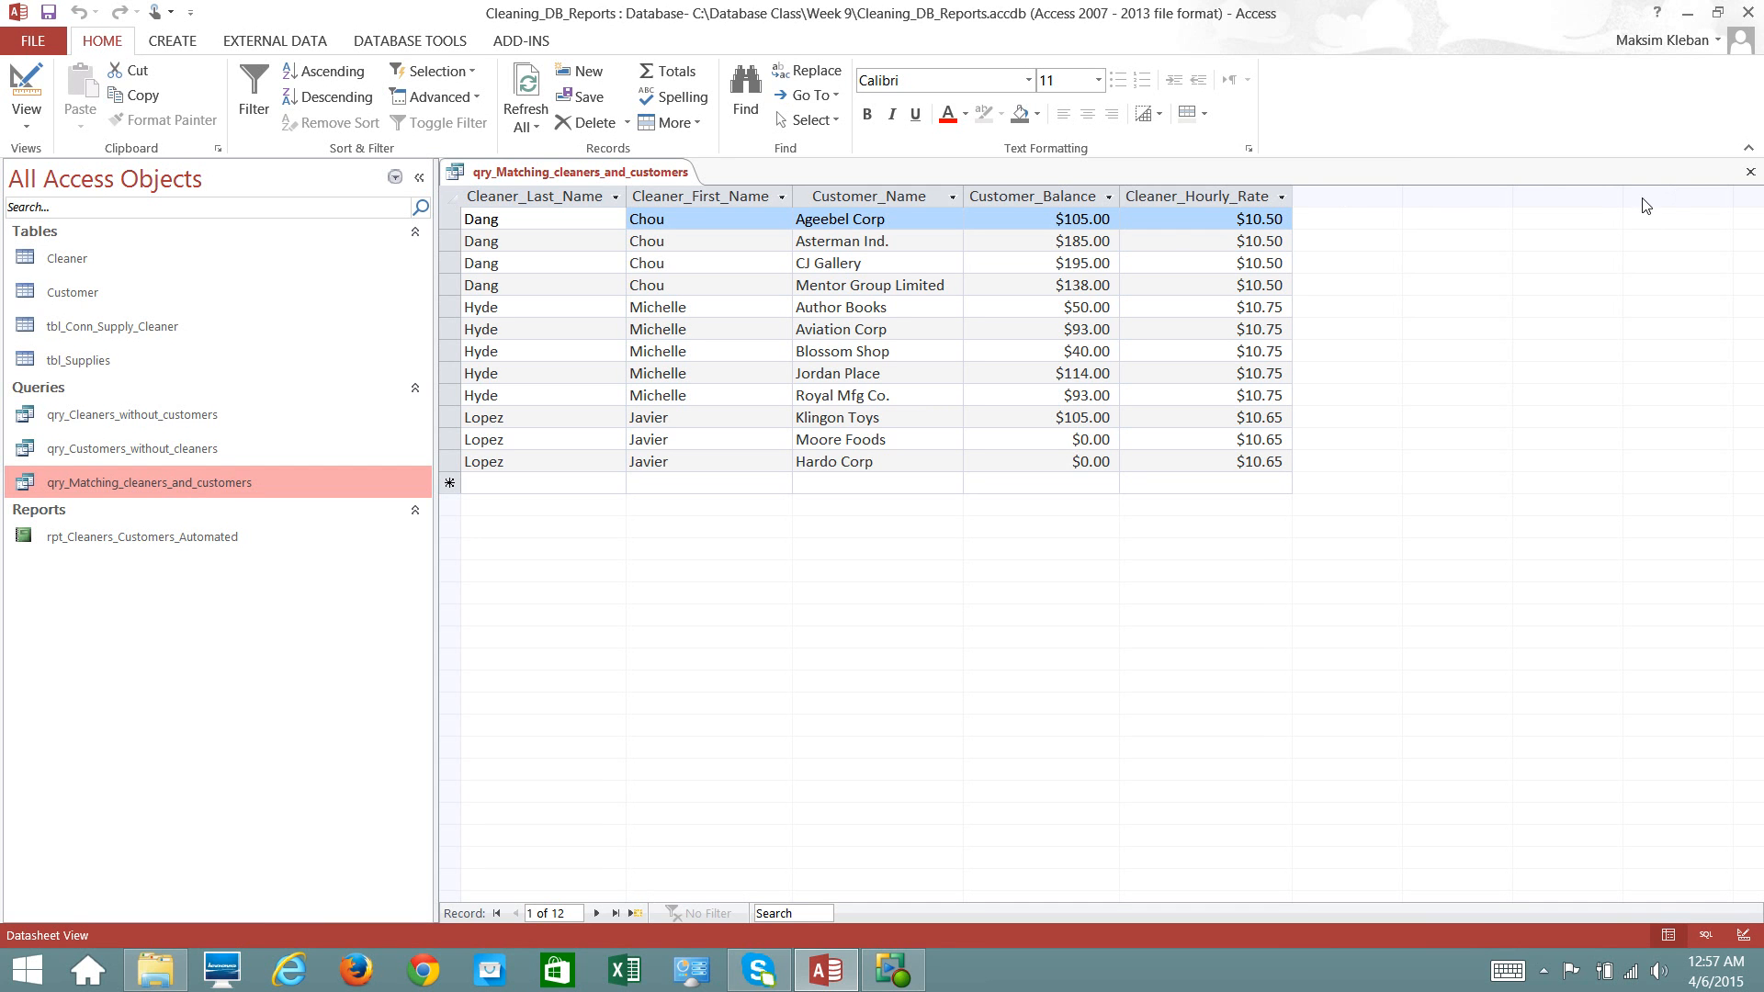
pyautogui.click(1751, 172)
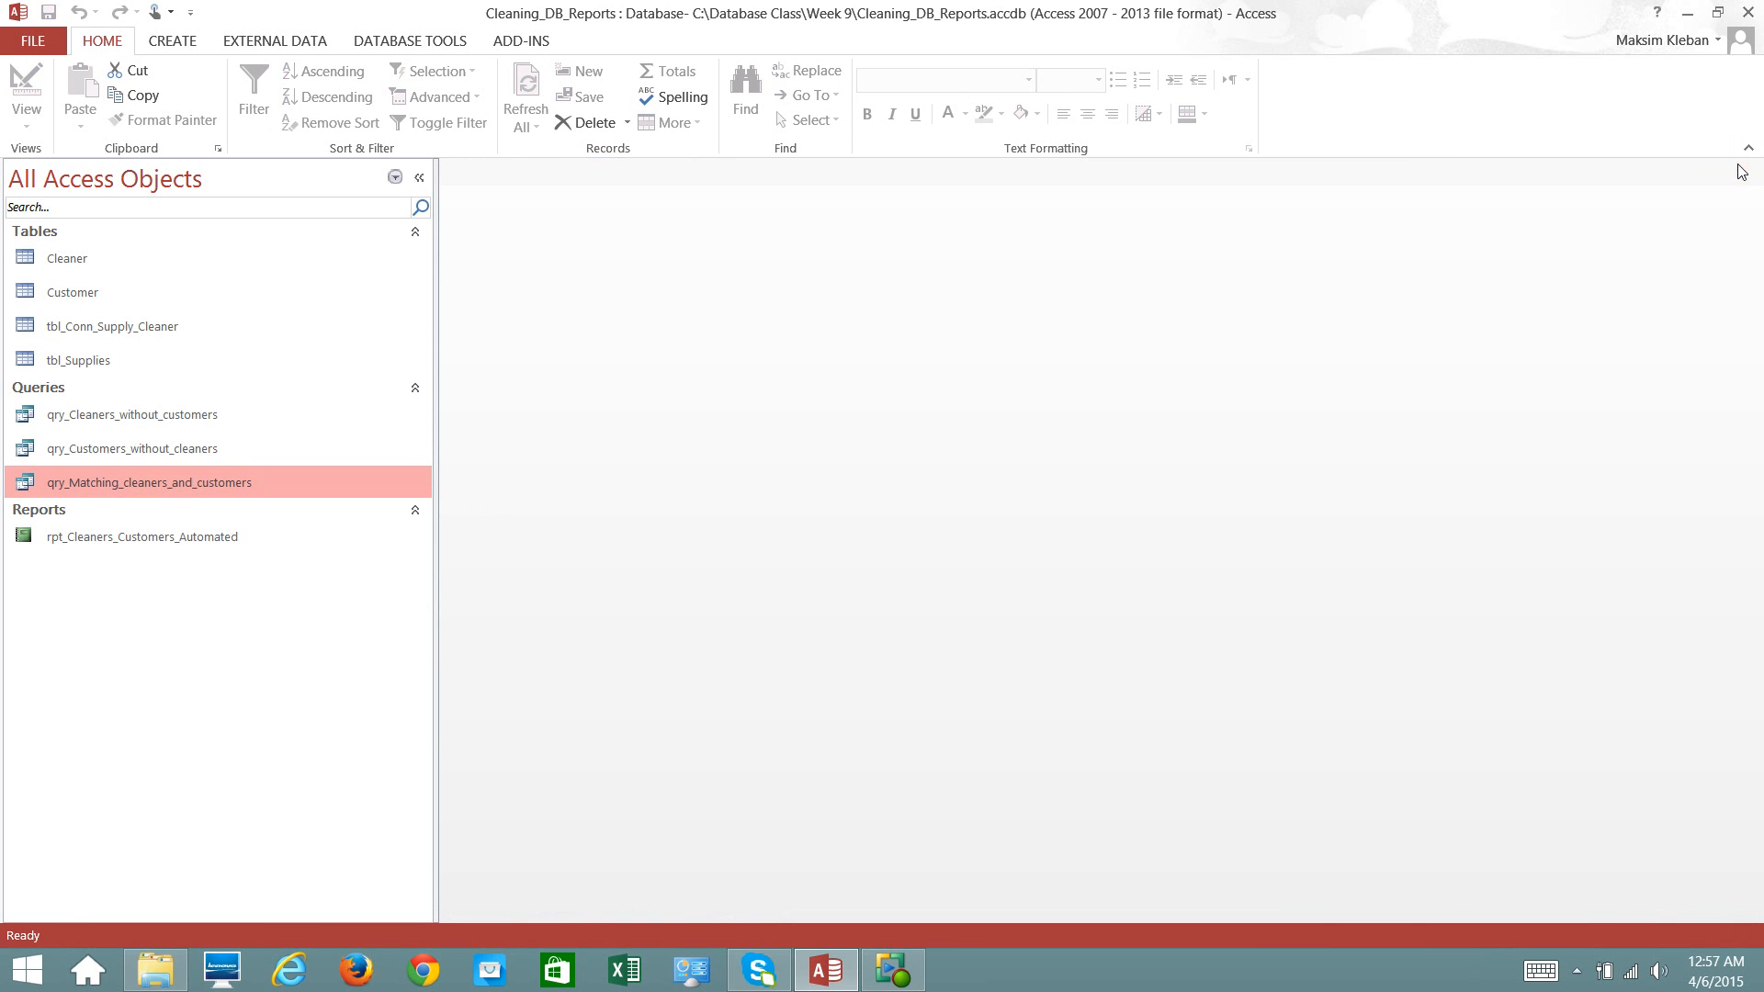
pyautogui.doubleClick(136, 537)
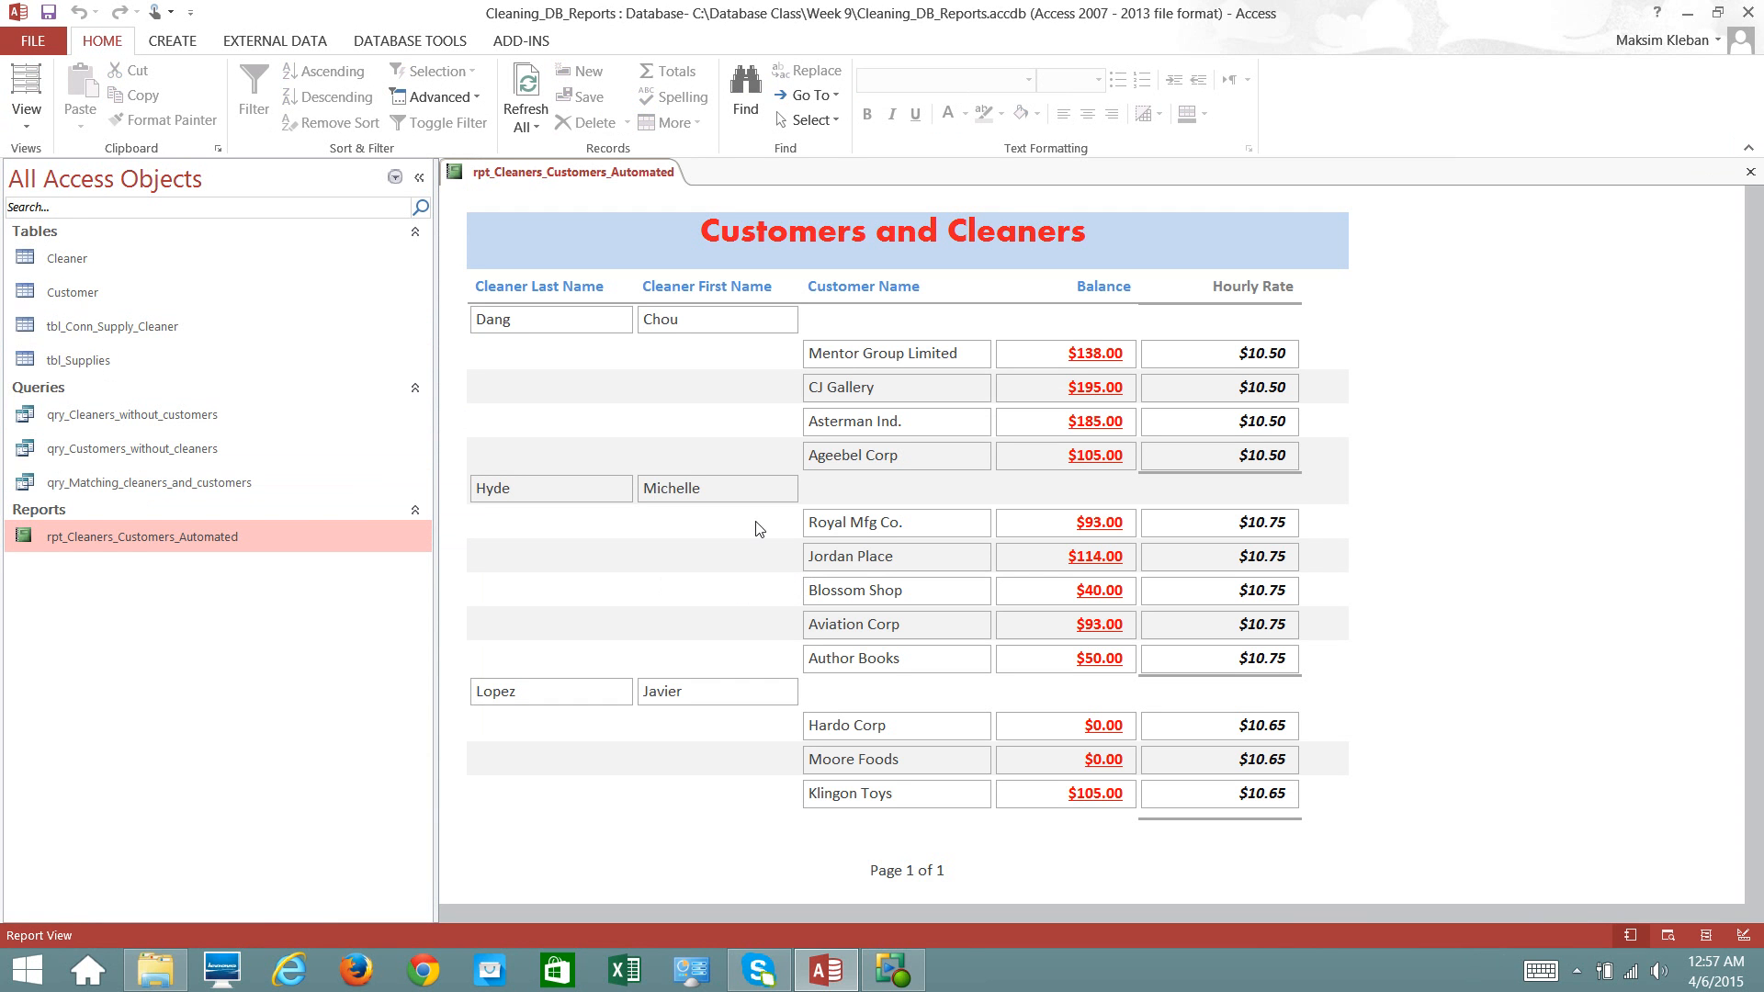
pyautogui.click(1751, 174)
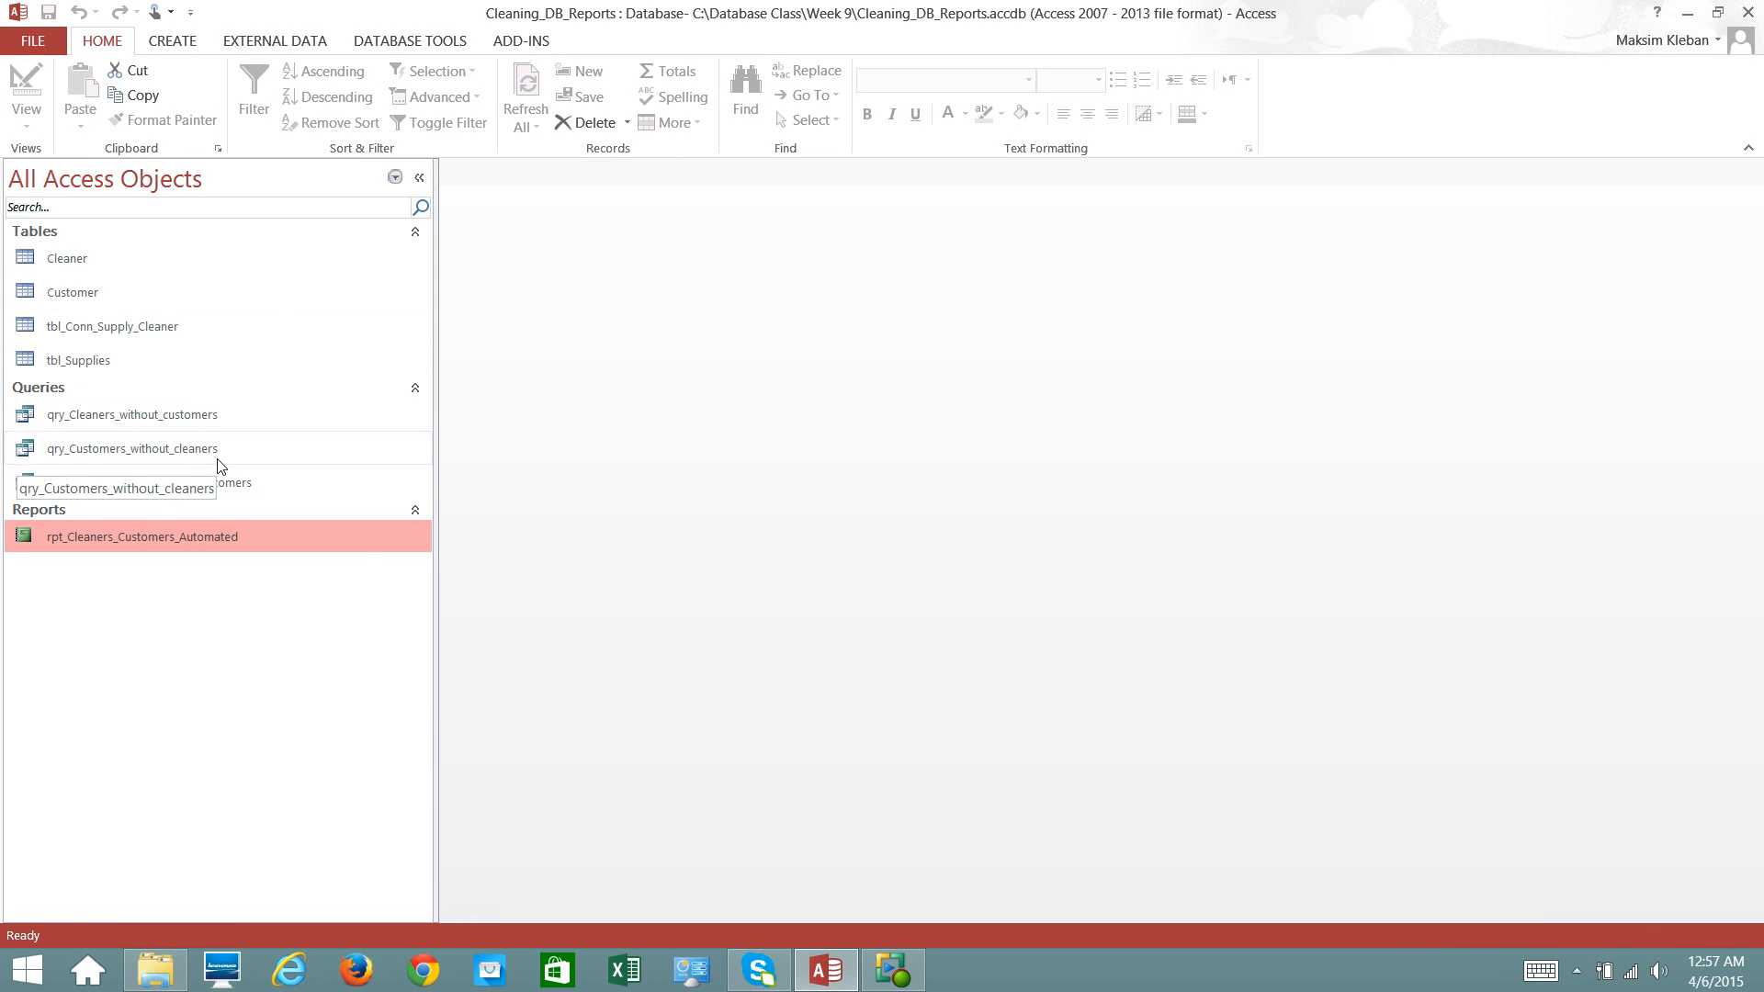
# - Create a new blank report in Design view
pyautogui.click(186, 489)
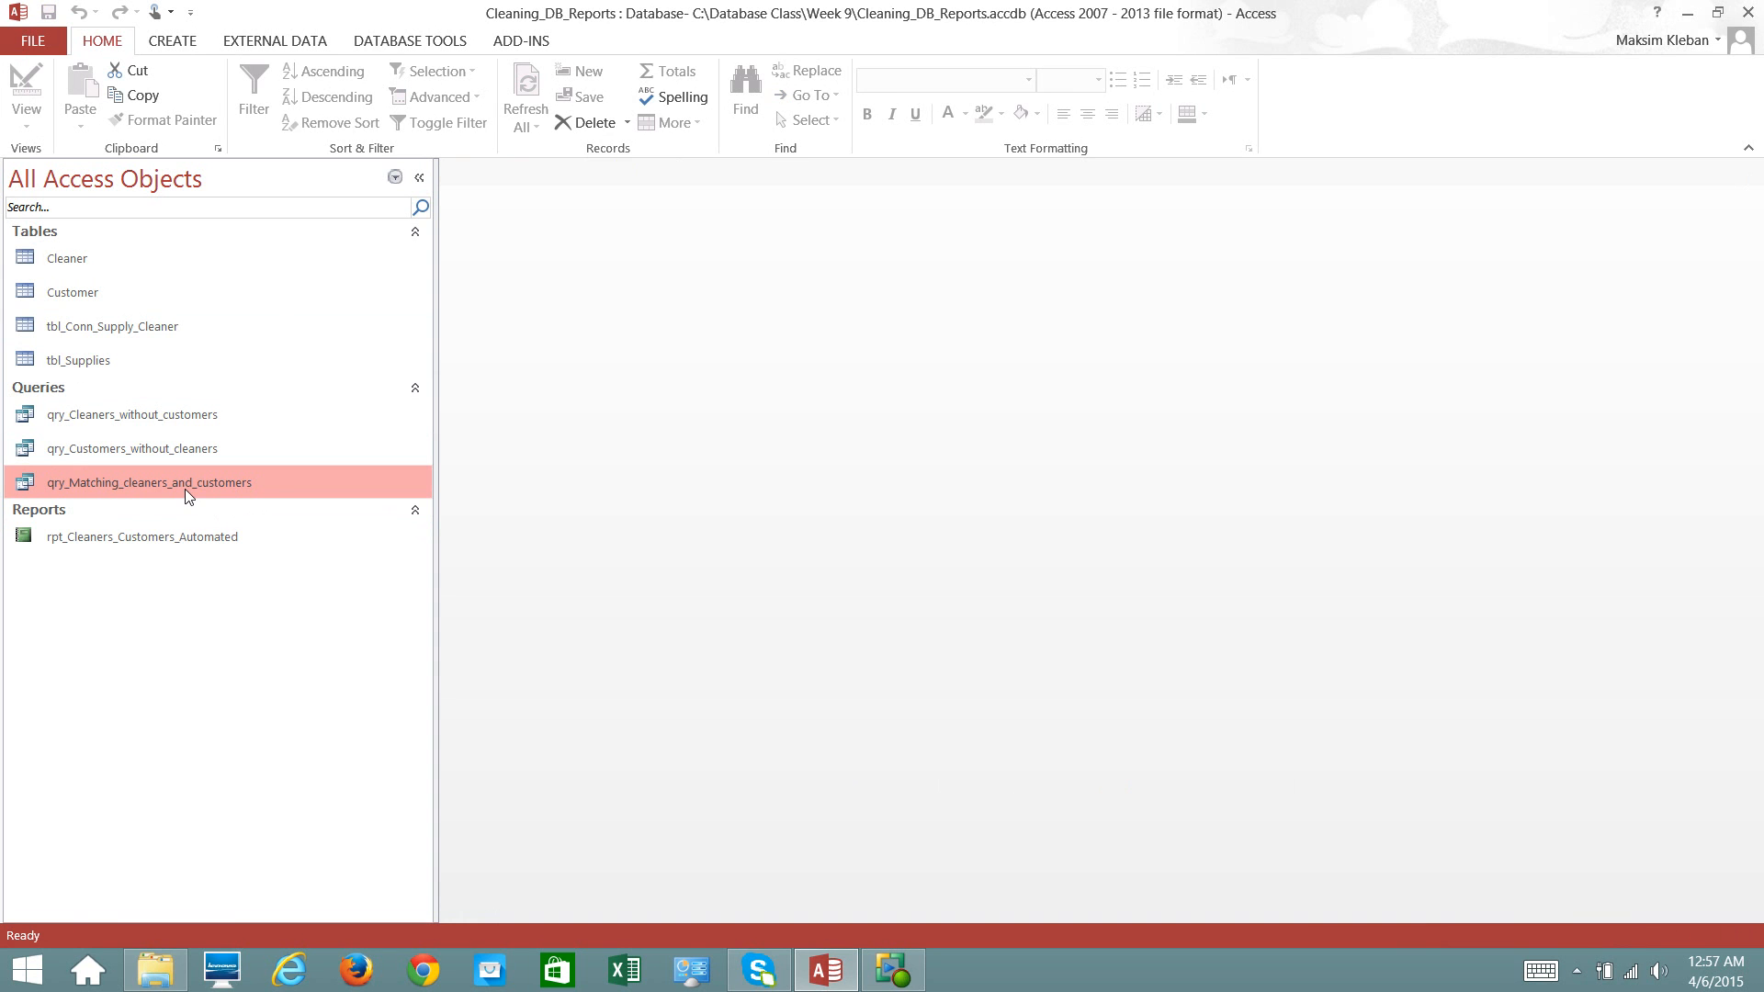
pyautogui.click(399, 46)
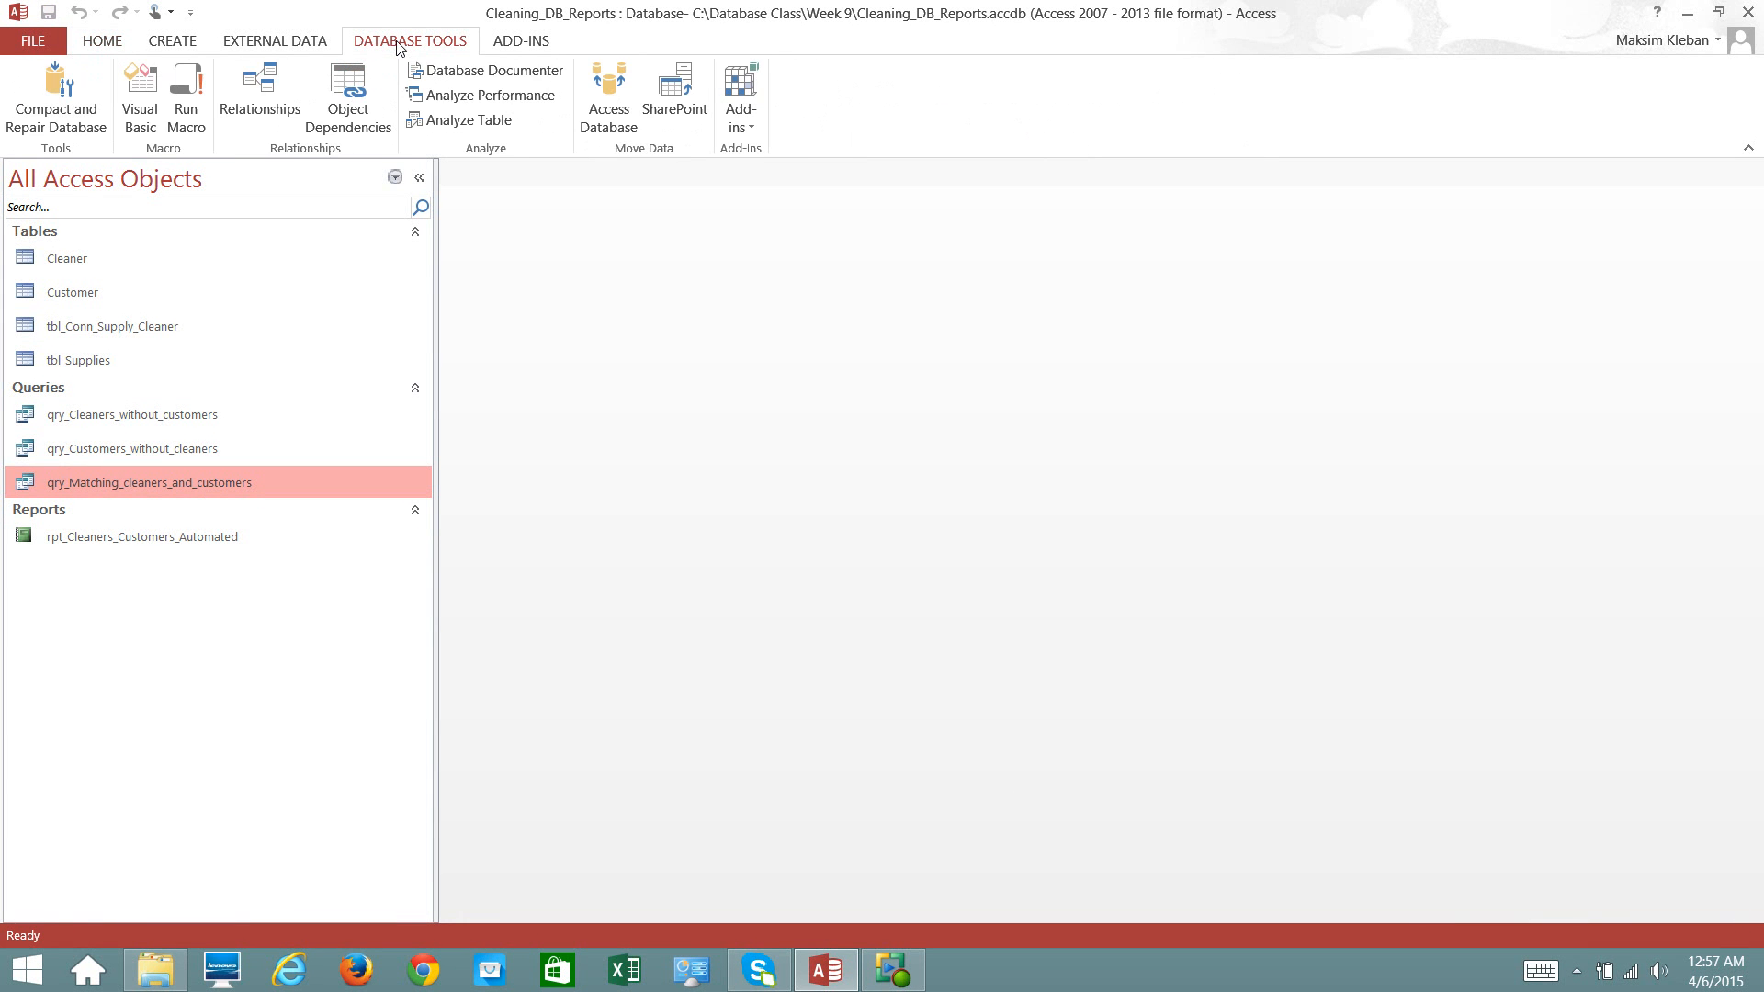
pyautogui.click(163, 44)
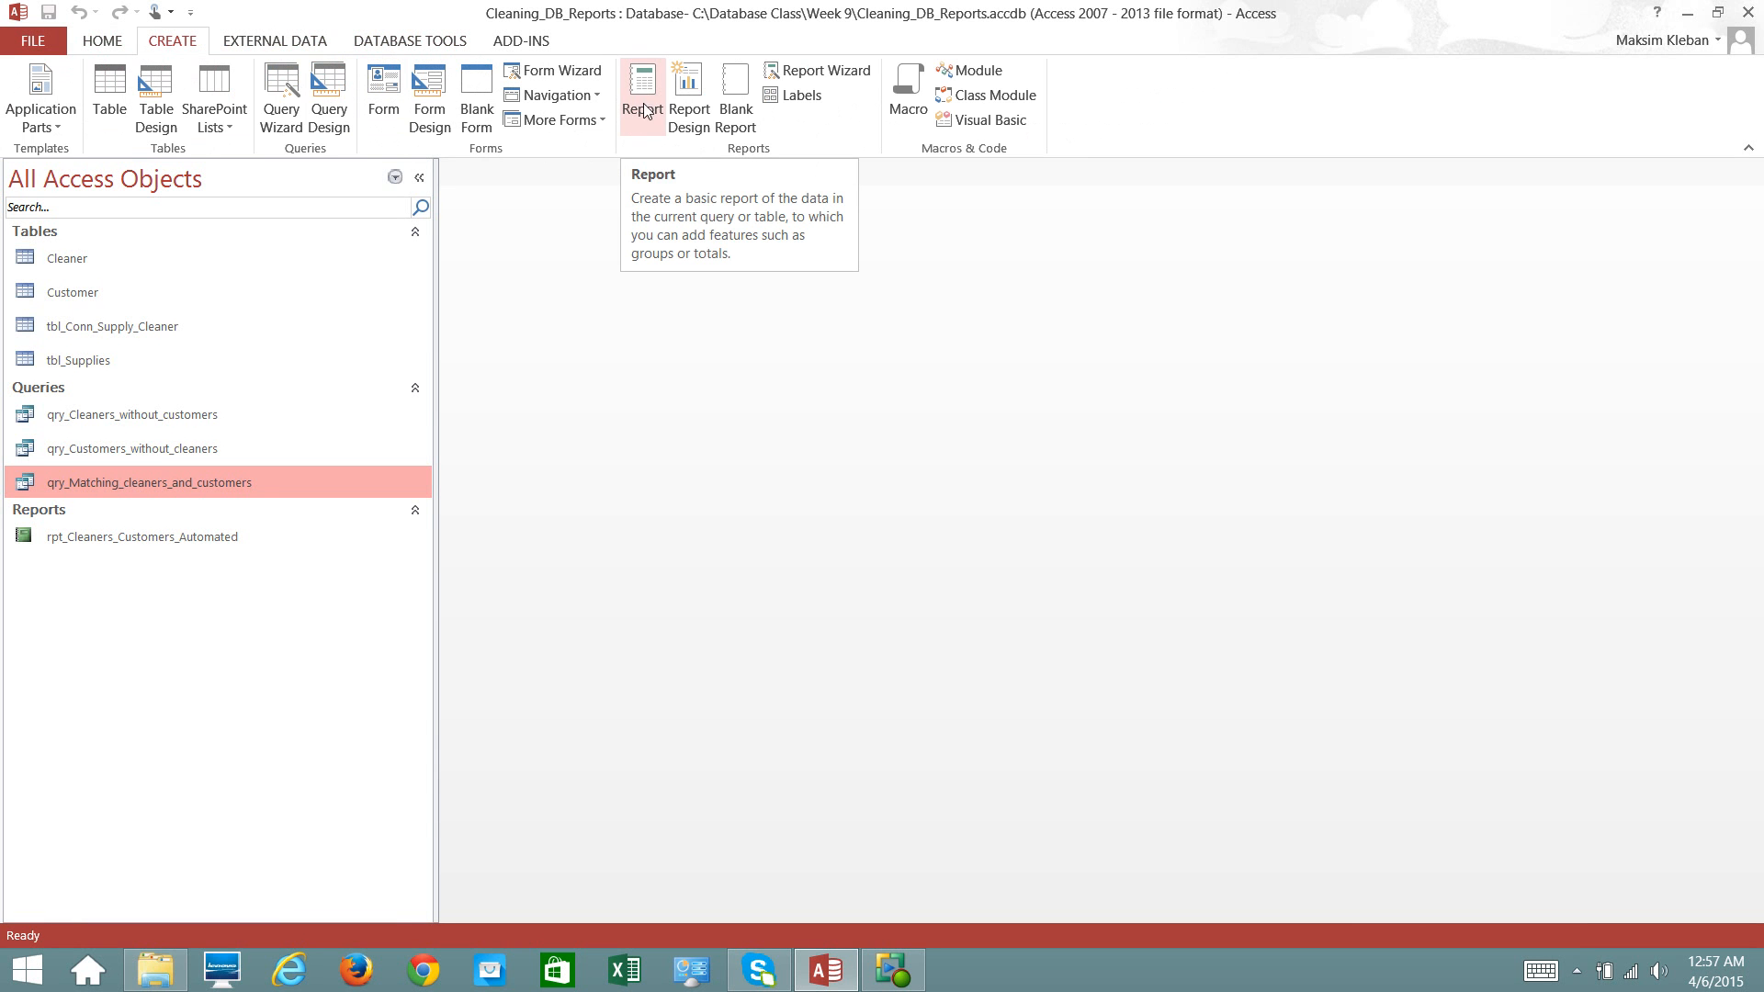
pyautogui.click(694, 112)
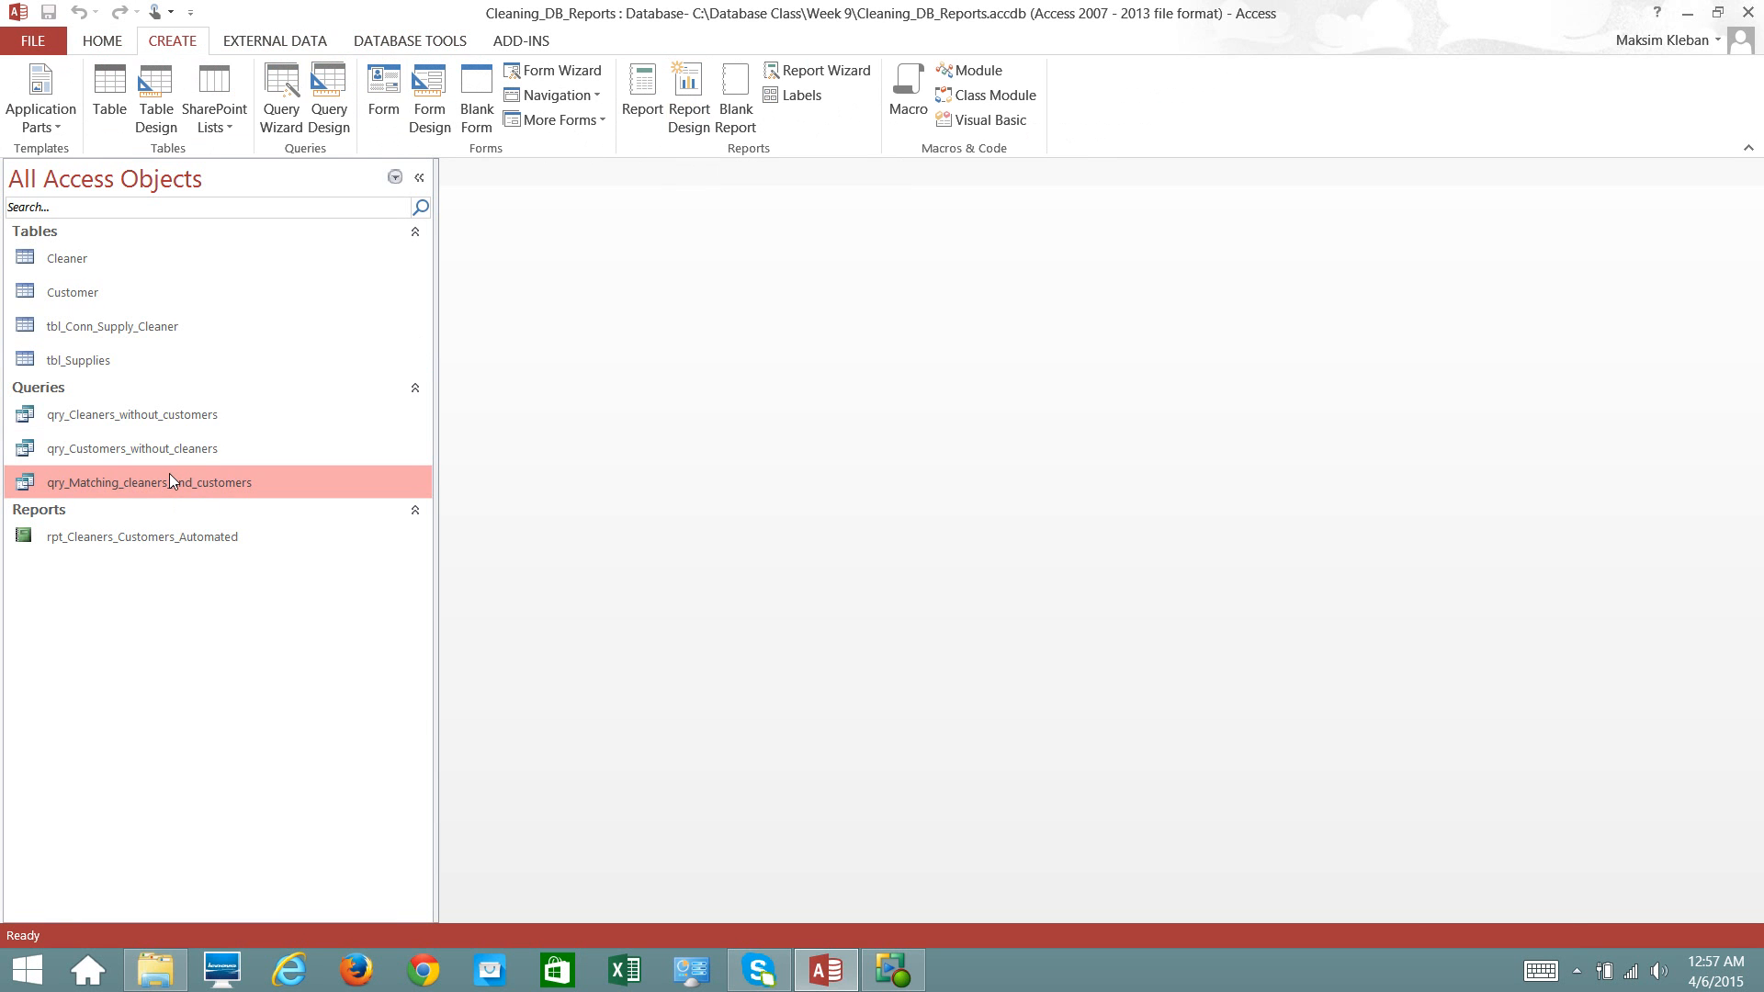
pyautogui.click(163, 449)
pyautogui.click(153, 414)
pyautogui.click(136, 455)
pyautogui.click(125, 483)
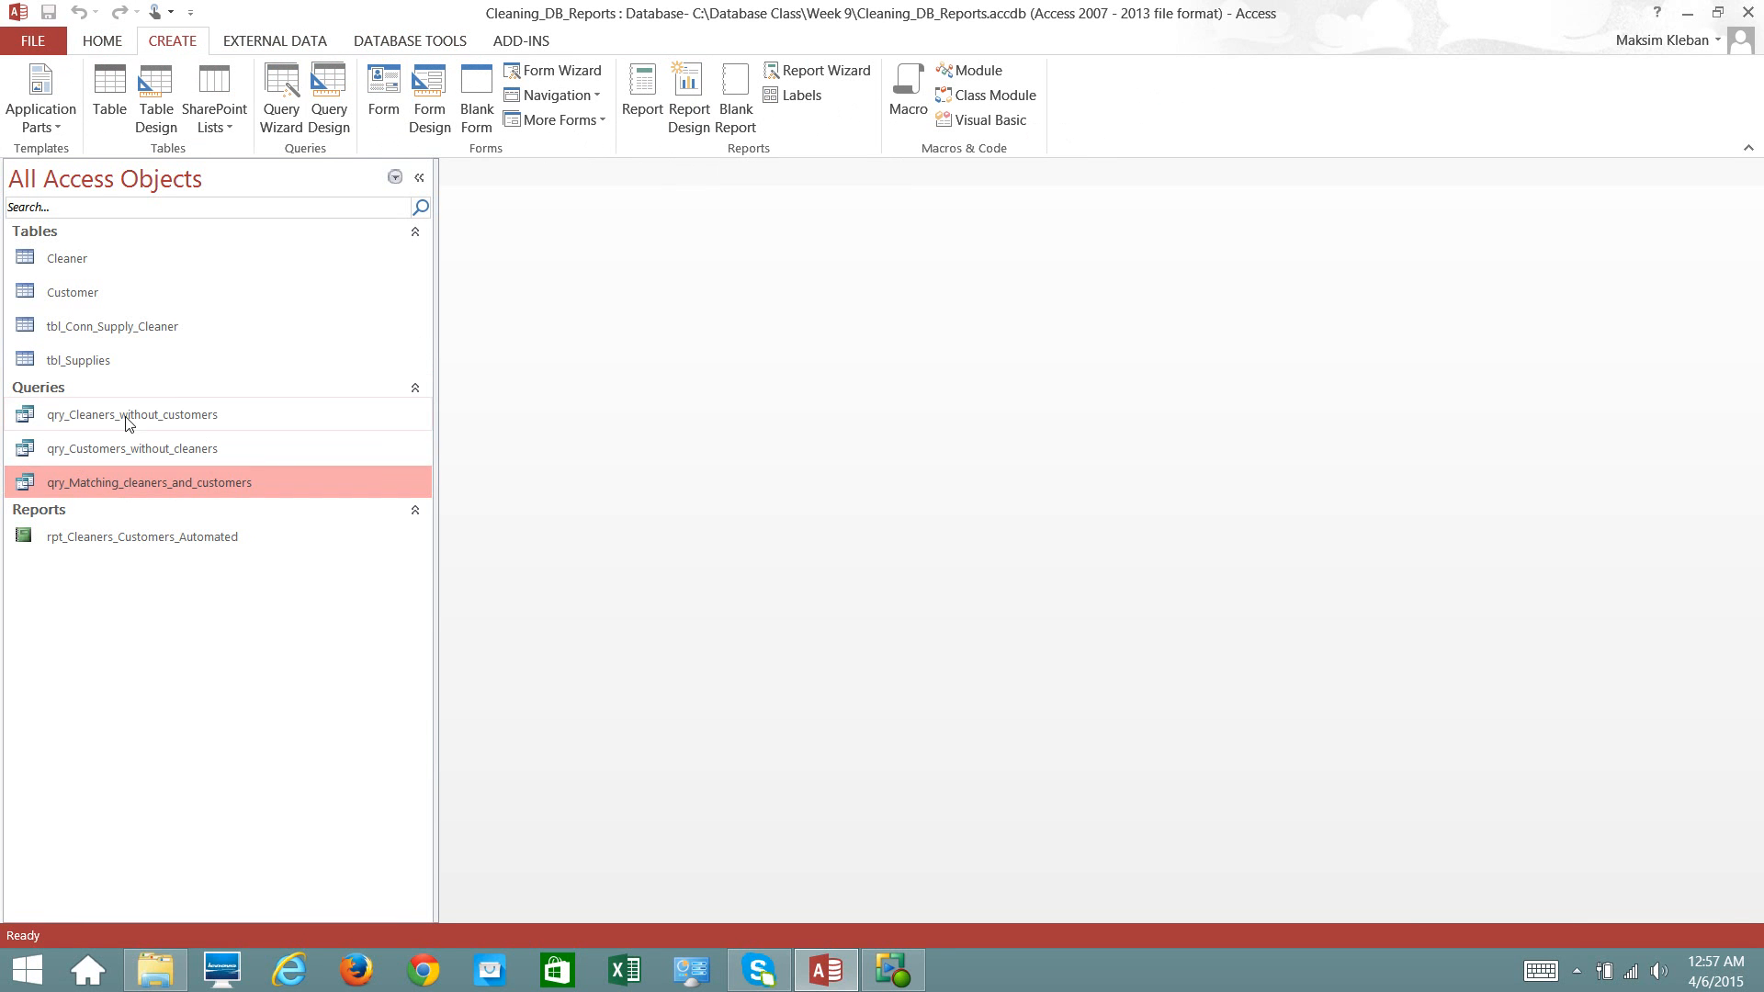
pyautogui.click(127, 358)
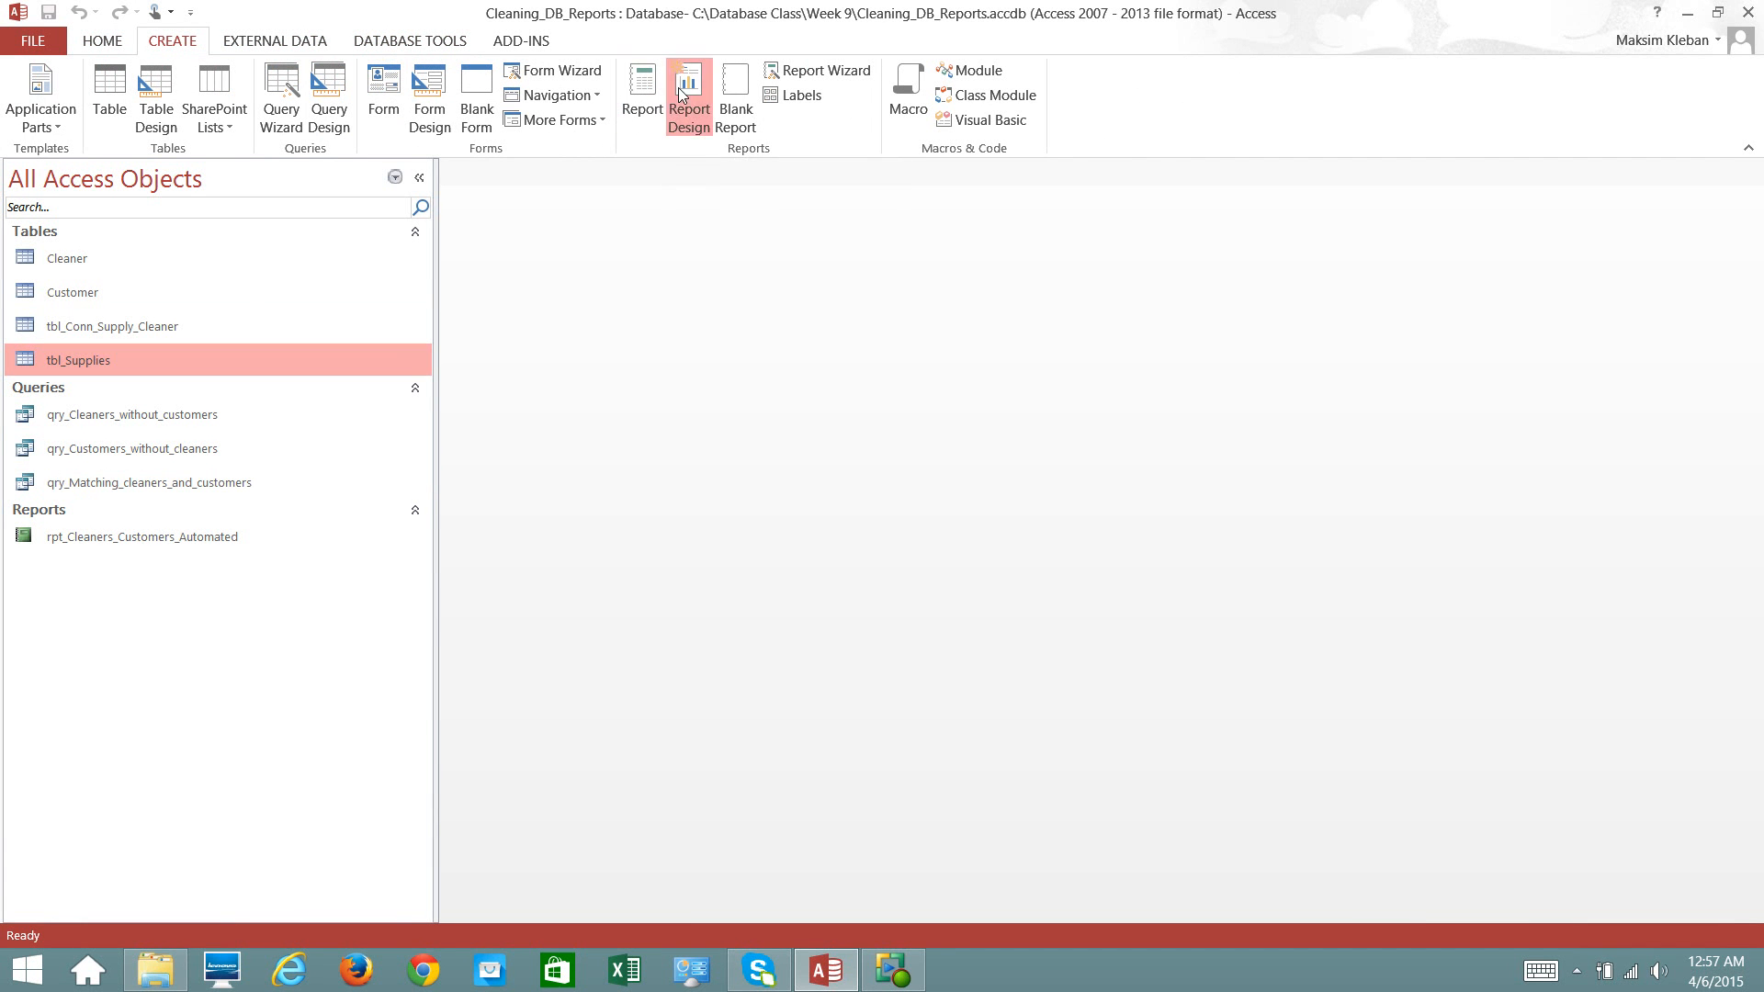
pyautogui.click(685, 92)
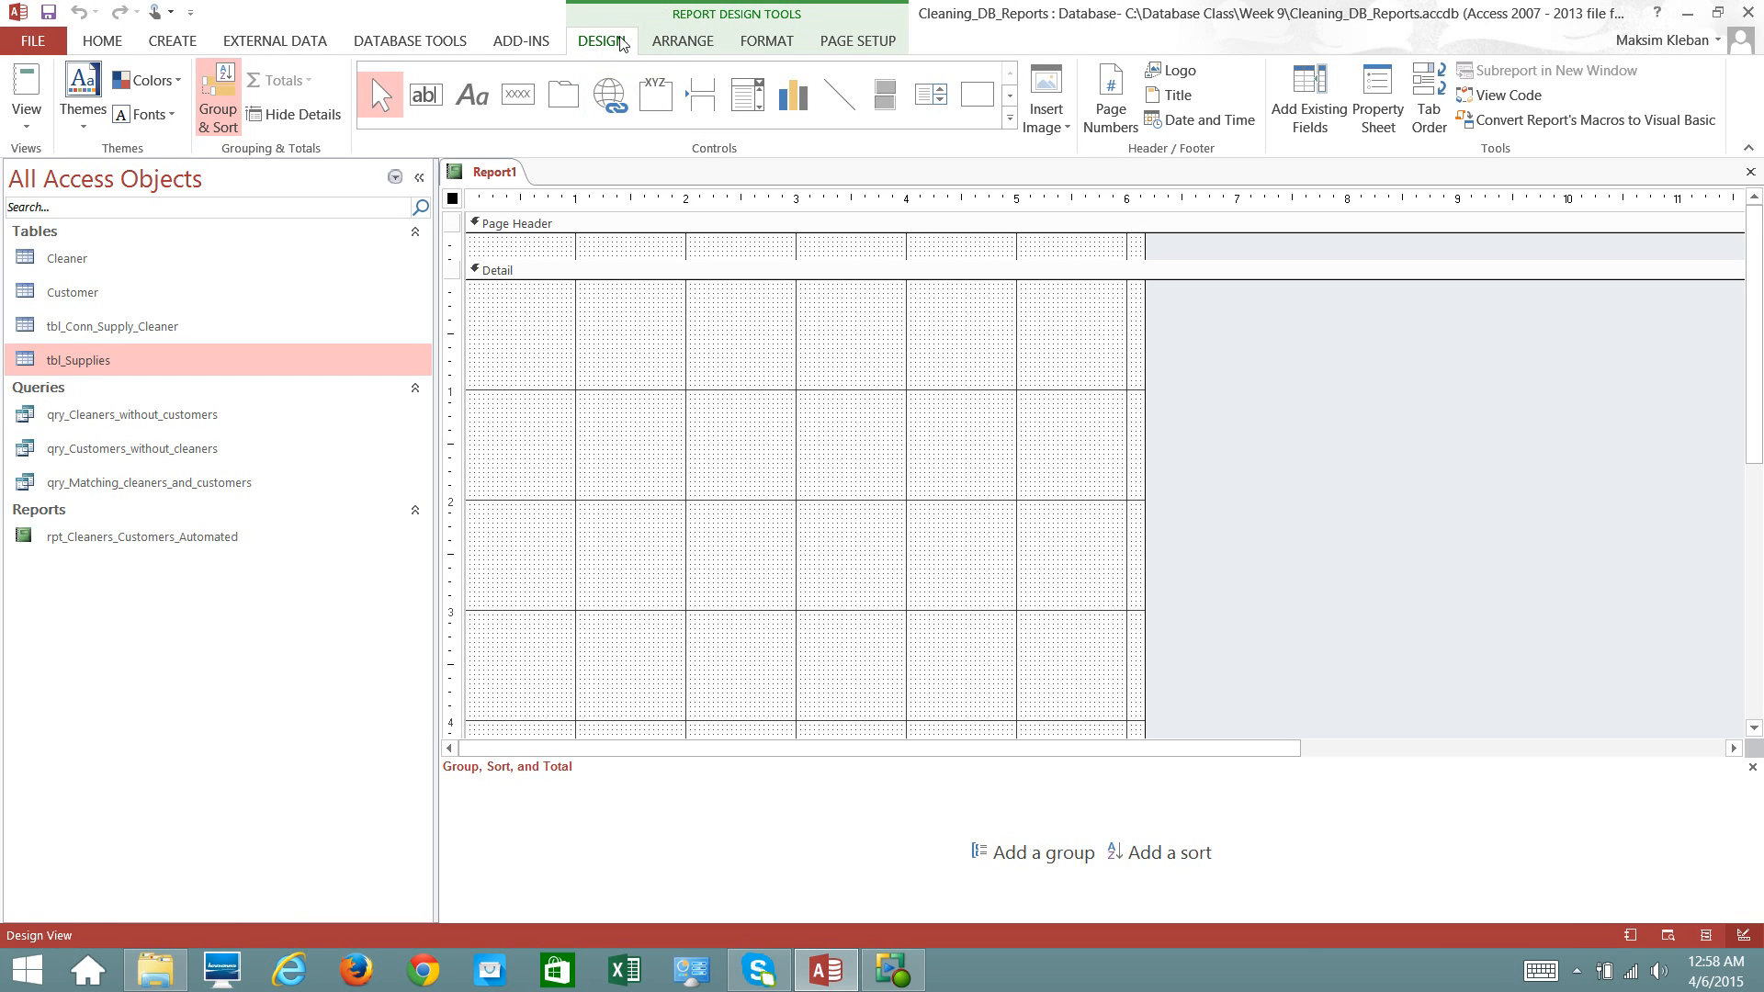
pyautogui.click(665, 47)
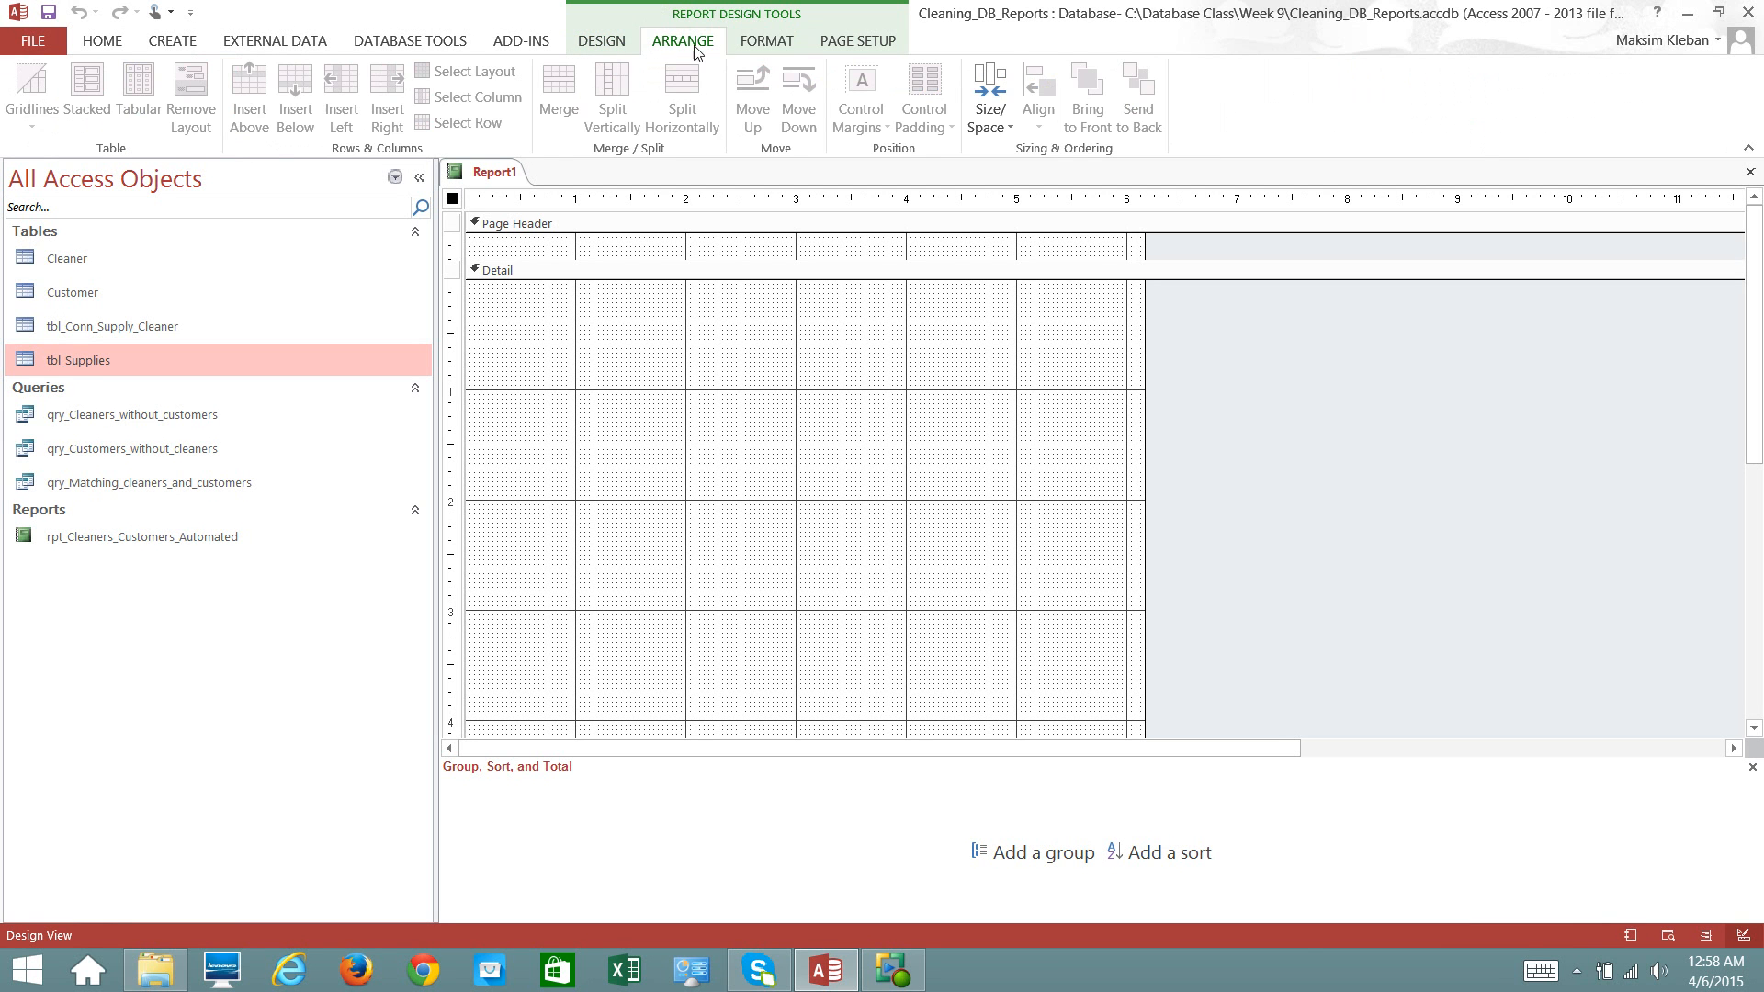
pyautogui.click(768, 46)
pyautogui.click(830, 45)
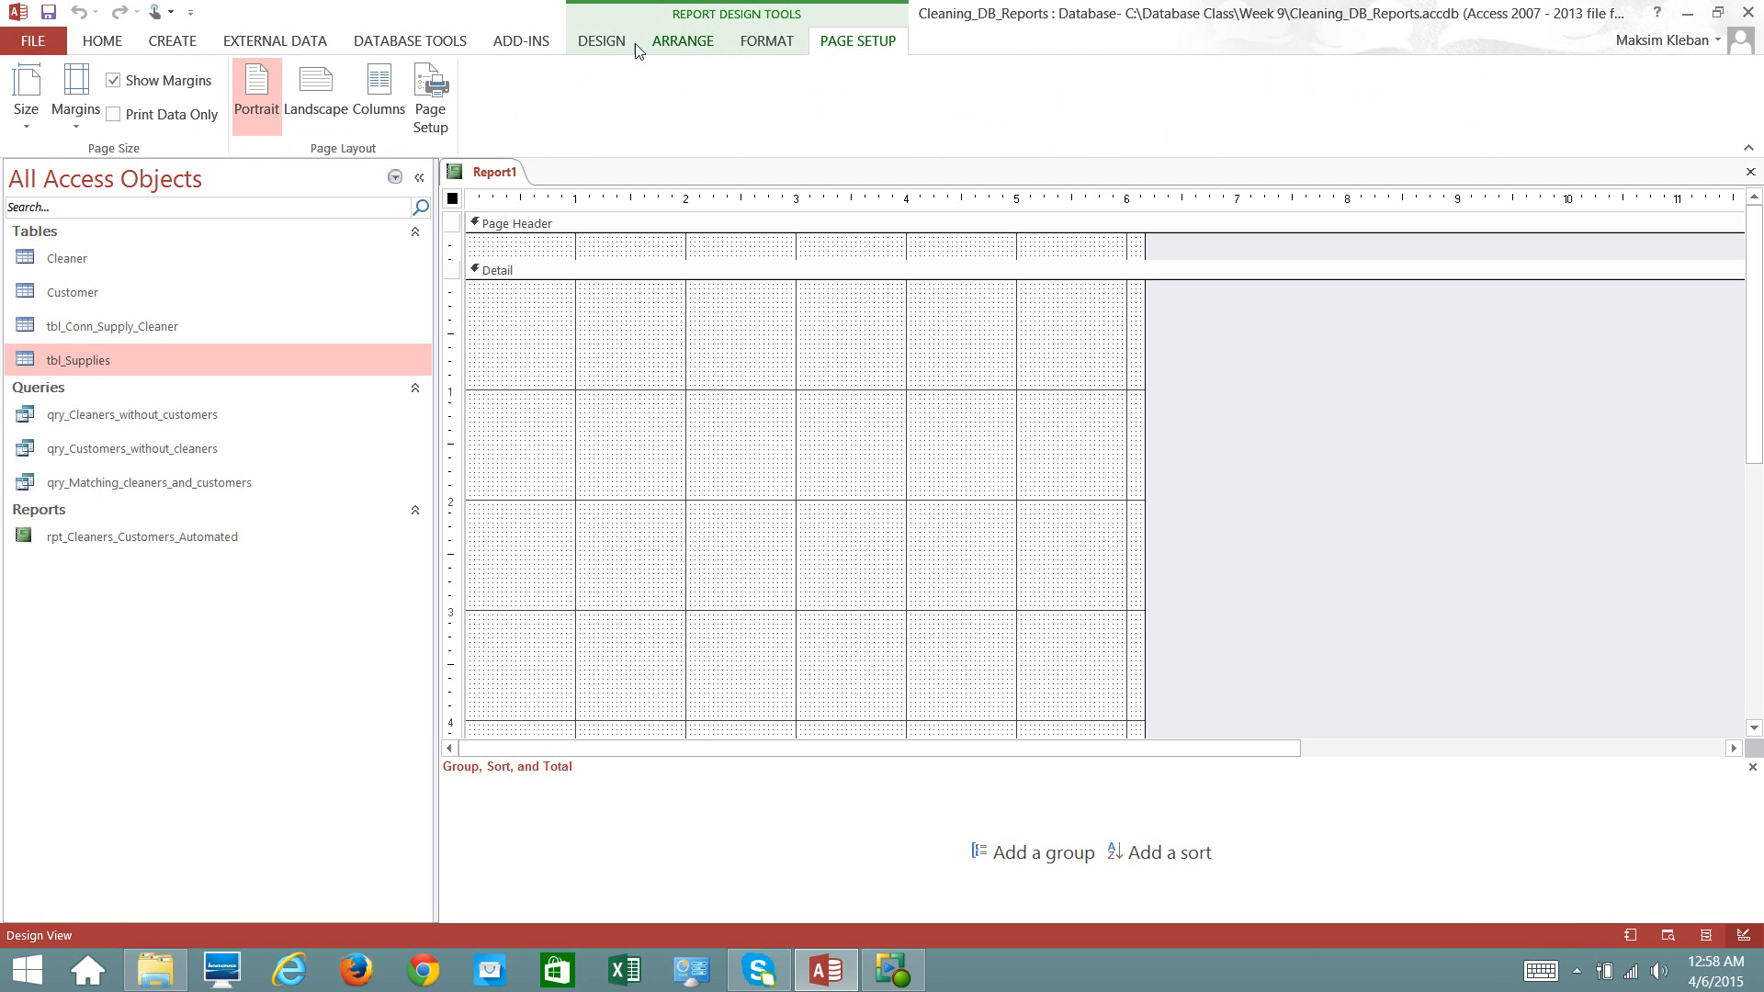
pyautogui.click(601, 43)
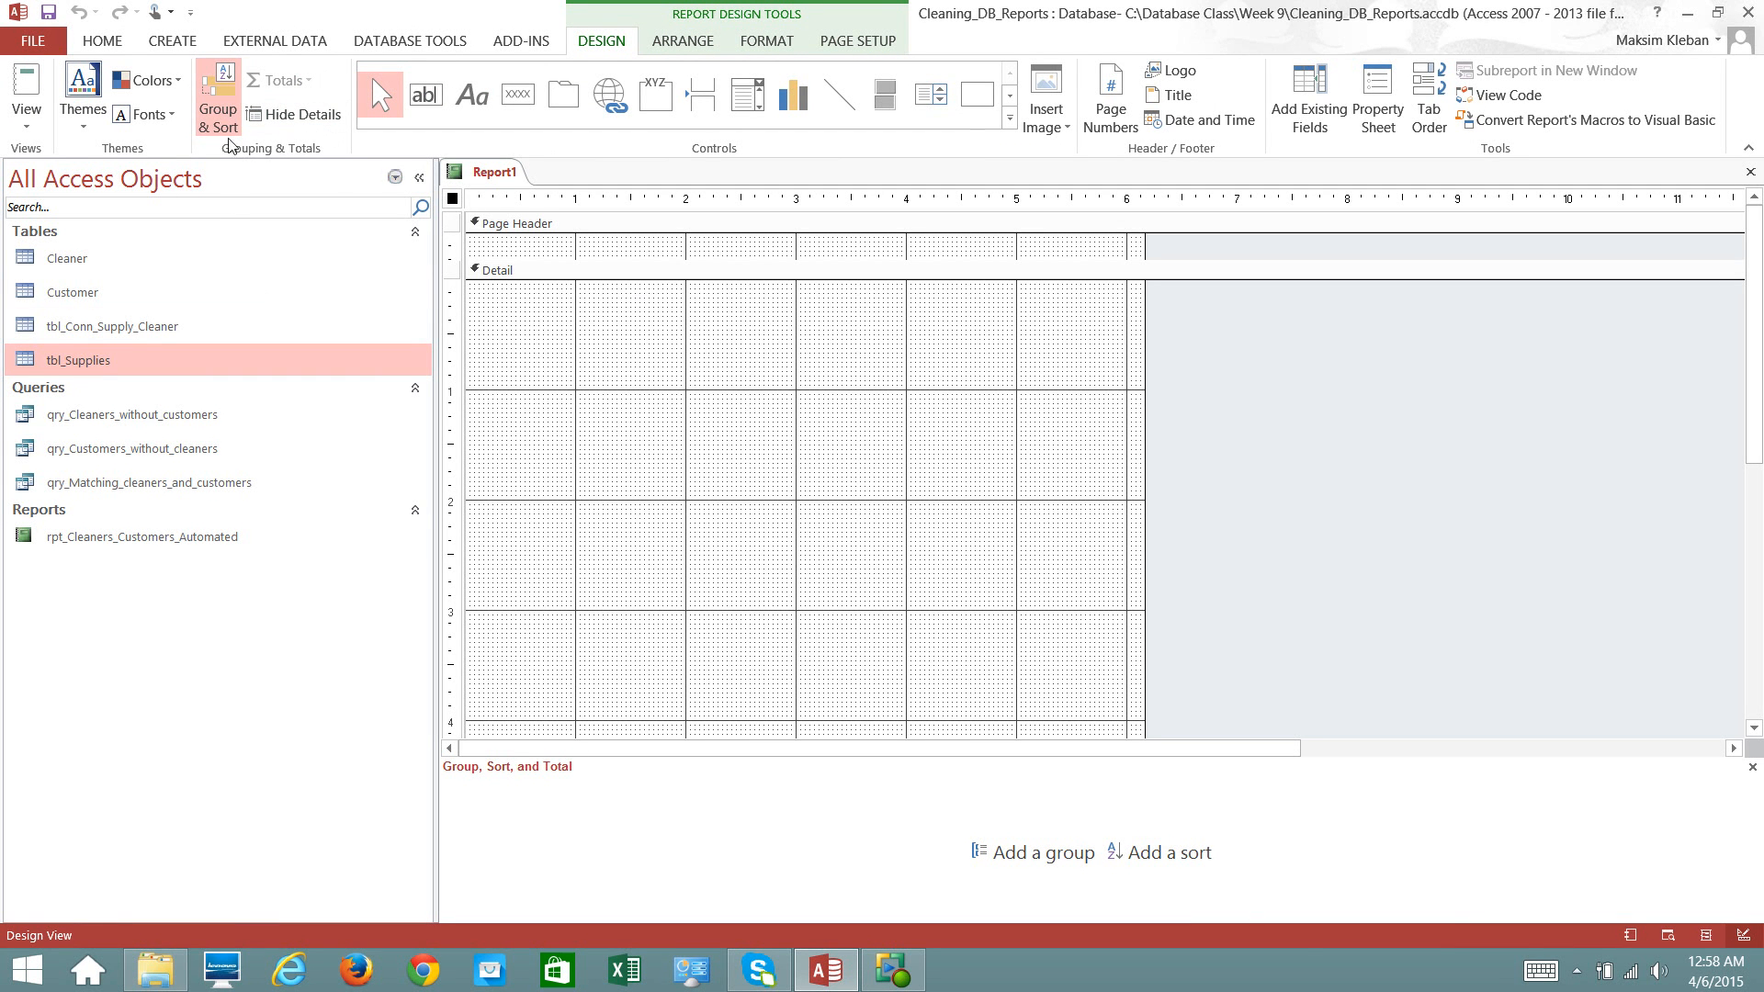
# - Hide the Group, Sort, and Total pane and inspect the report's Detail and Page Footer sections
pyautogui.click(225, 114)
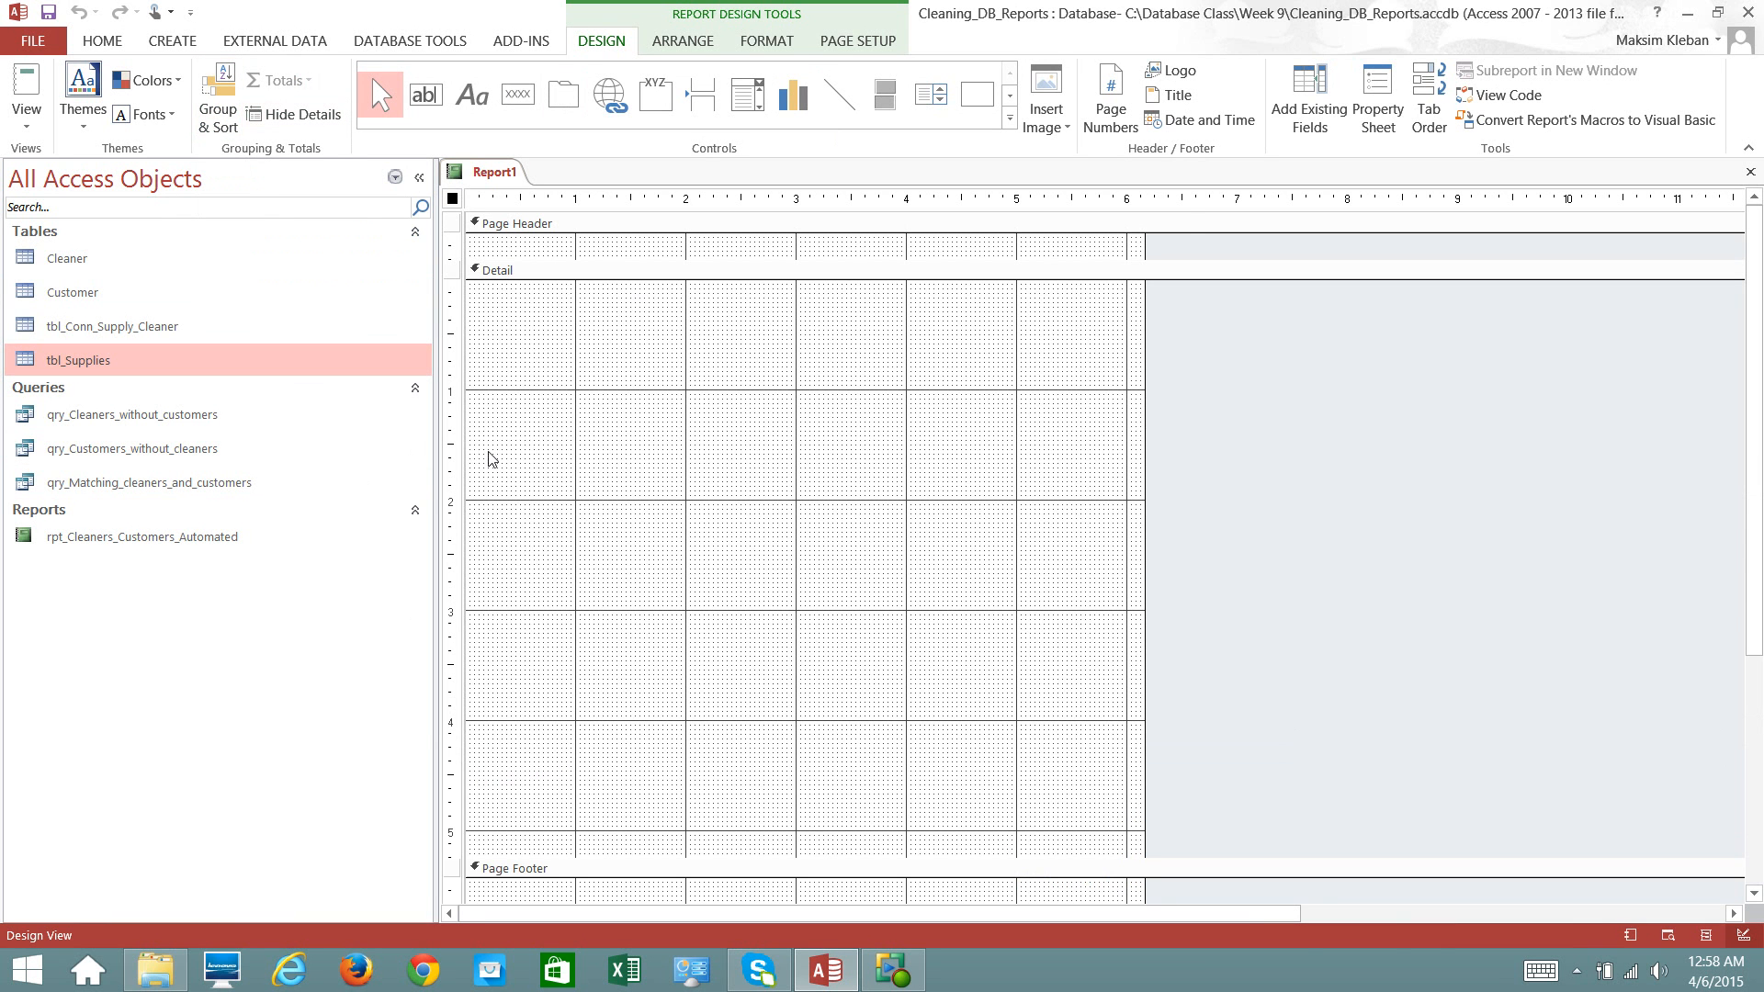
pyautogui.click(497, 225)
pyautogui.click(508, 274)
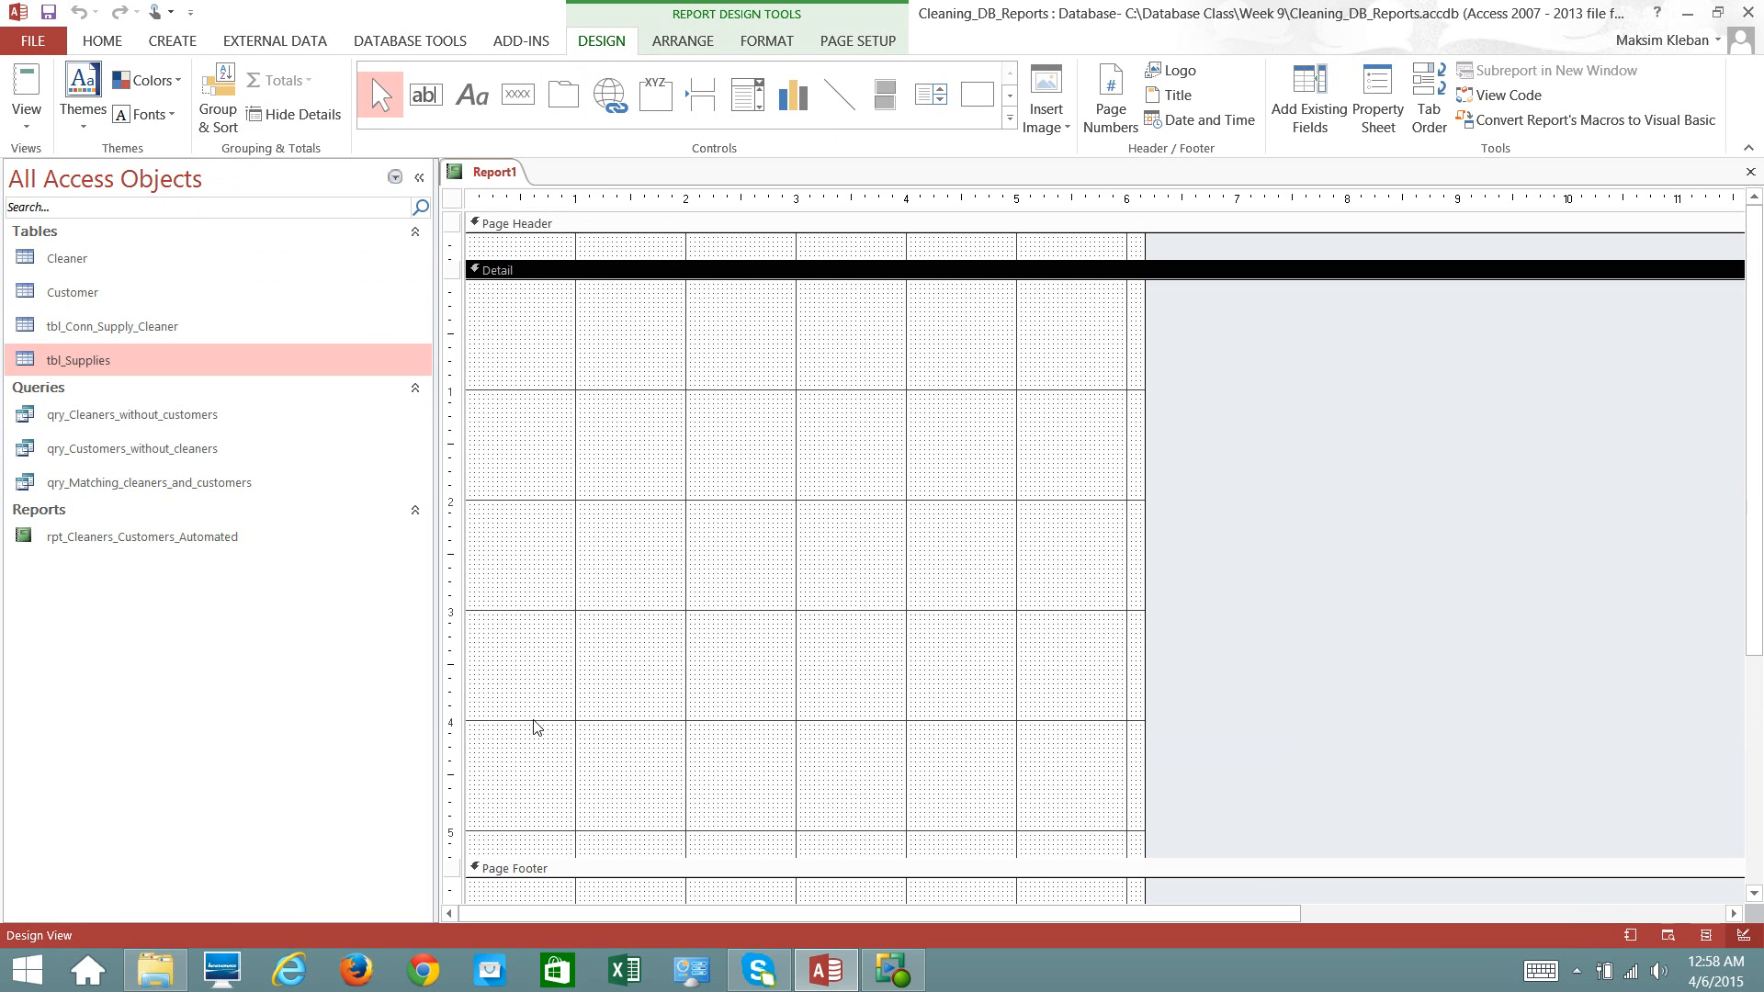
pyautogui.click(533, 871)
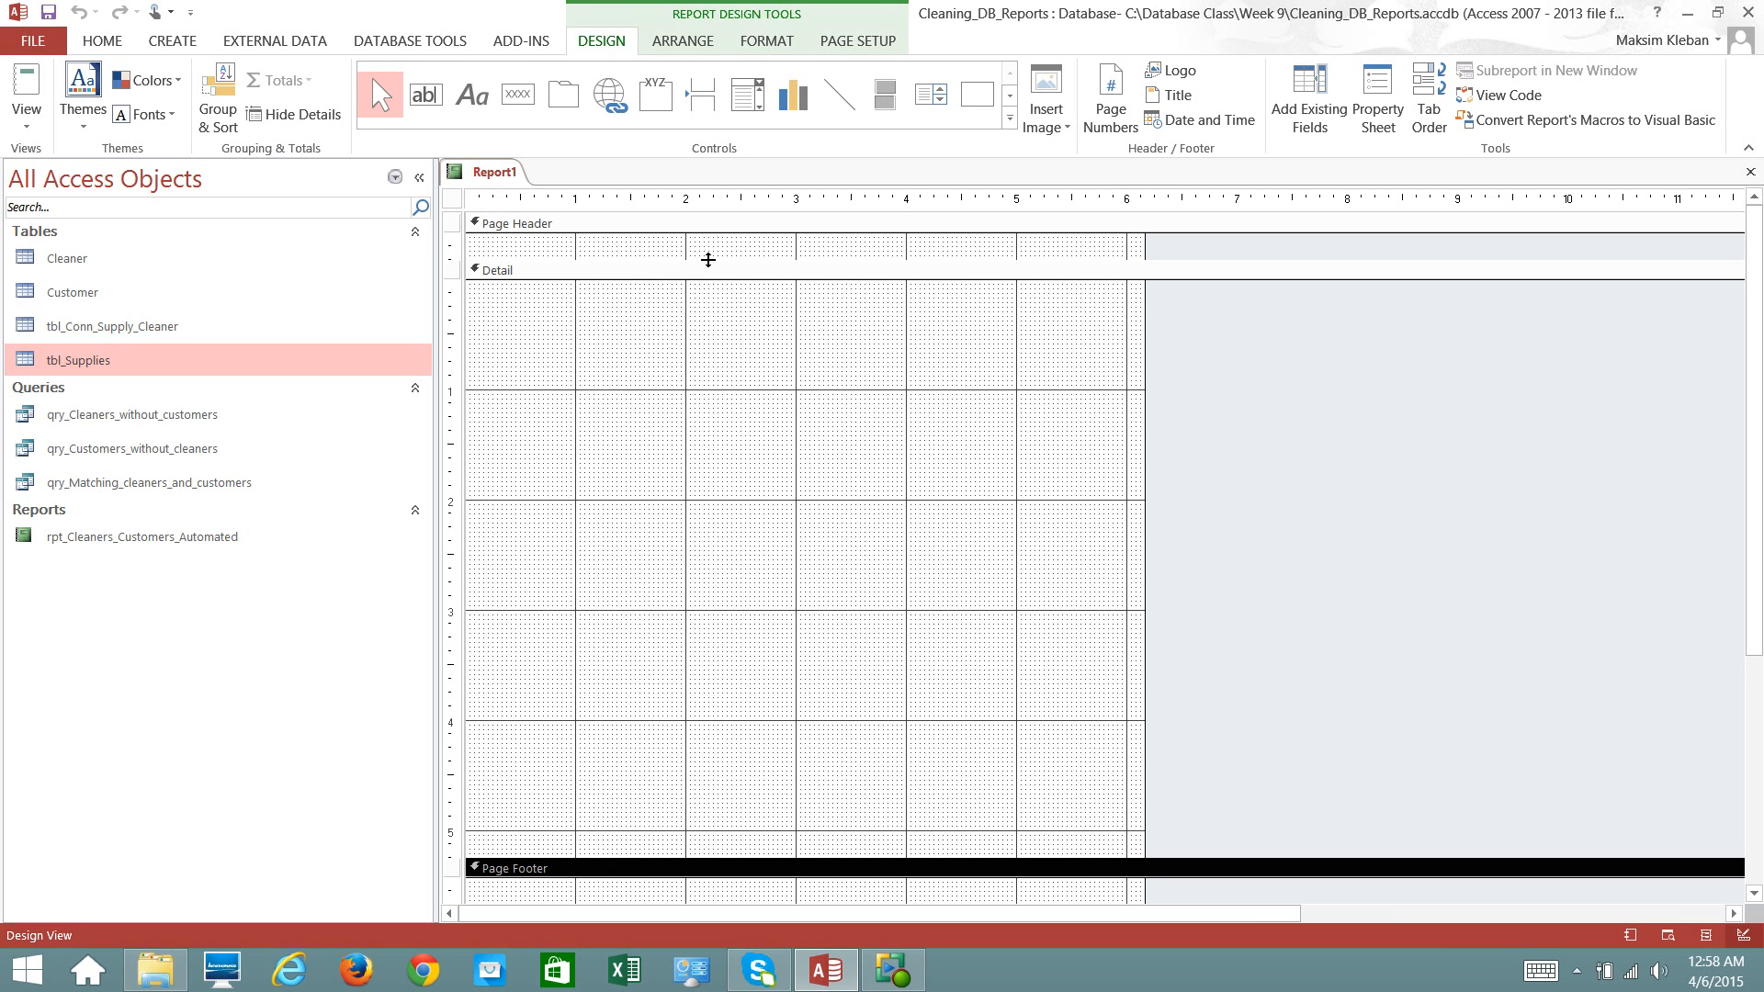
# - Enlarge the Page Header section to about 0.7 inches high and shorten the Detail section to about 3.75 inches
pyautogui.moveTo(708, 260)
pyautogui.mouseDown()
pyautogui.moveTo(707, 380)
pyautogui.moveTo(705, 287)
pyautogui.mouseUp()
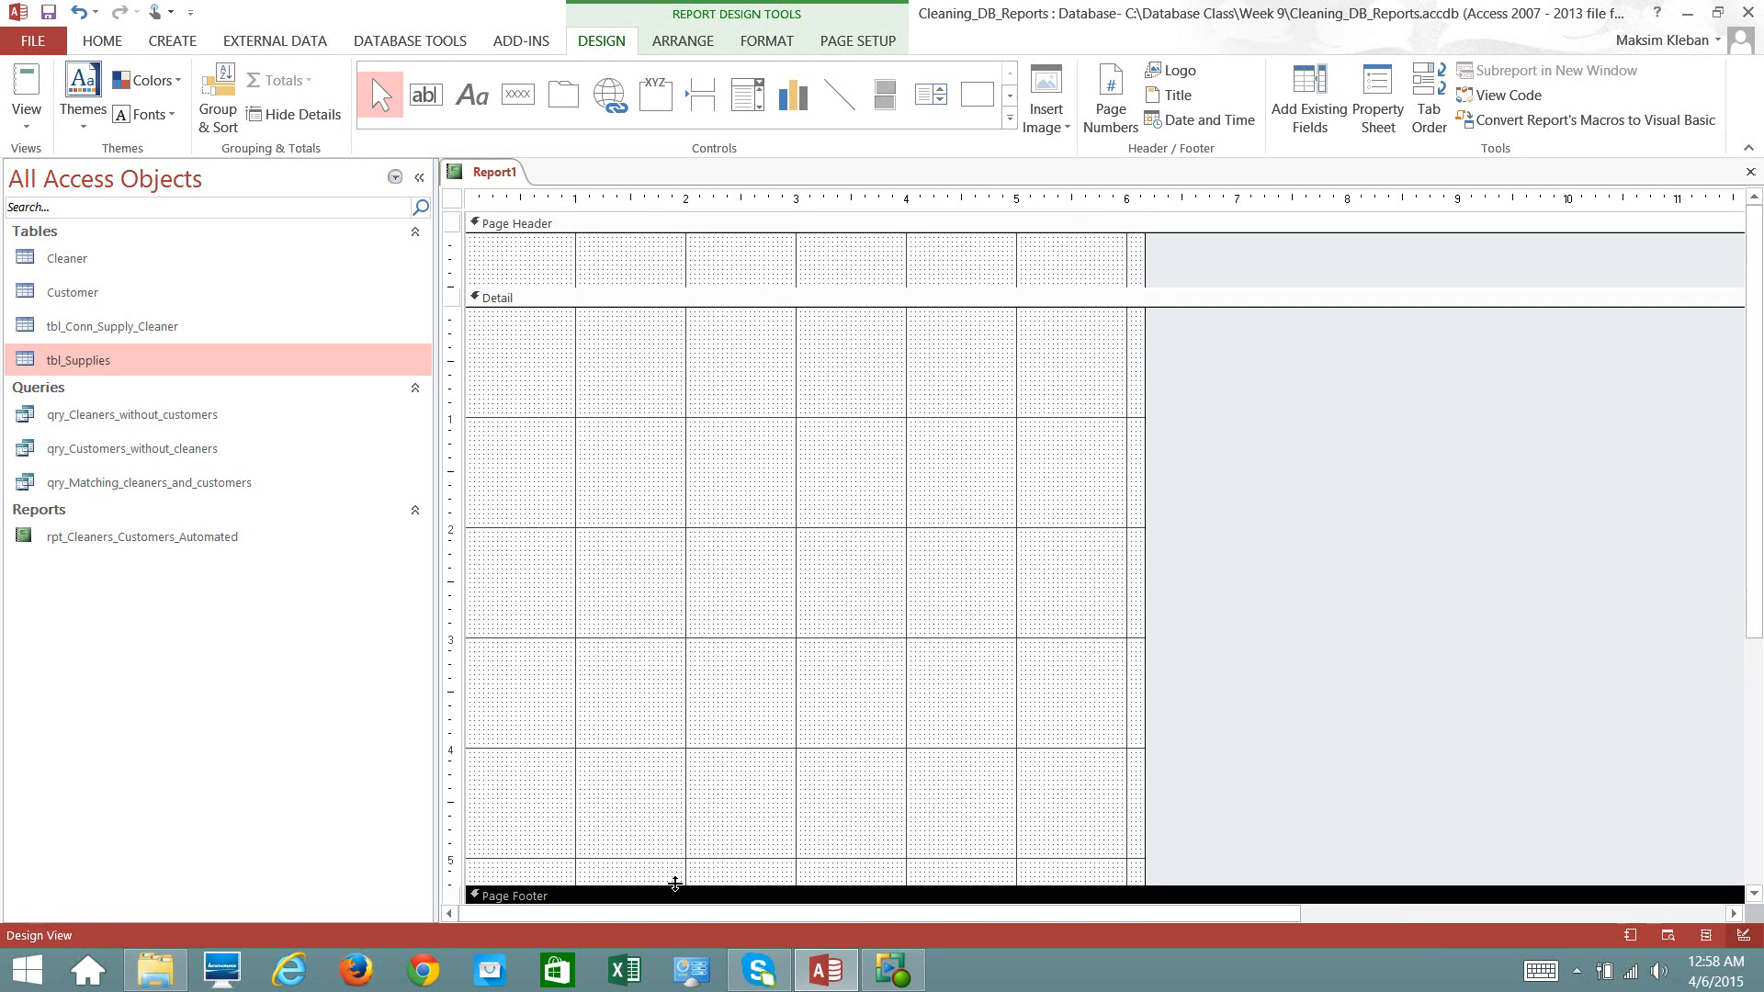
pyautogui.moveTo(689, 882); pyautogui.dragTo(681, 717)
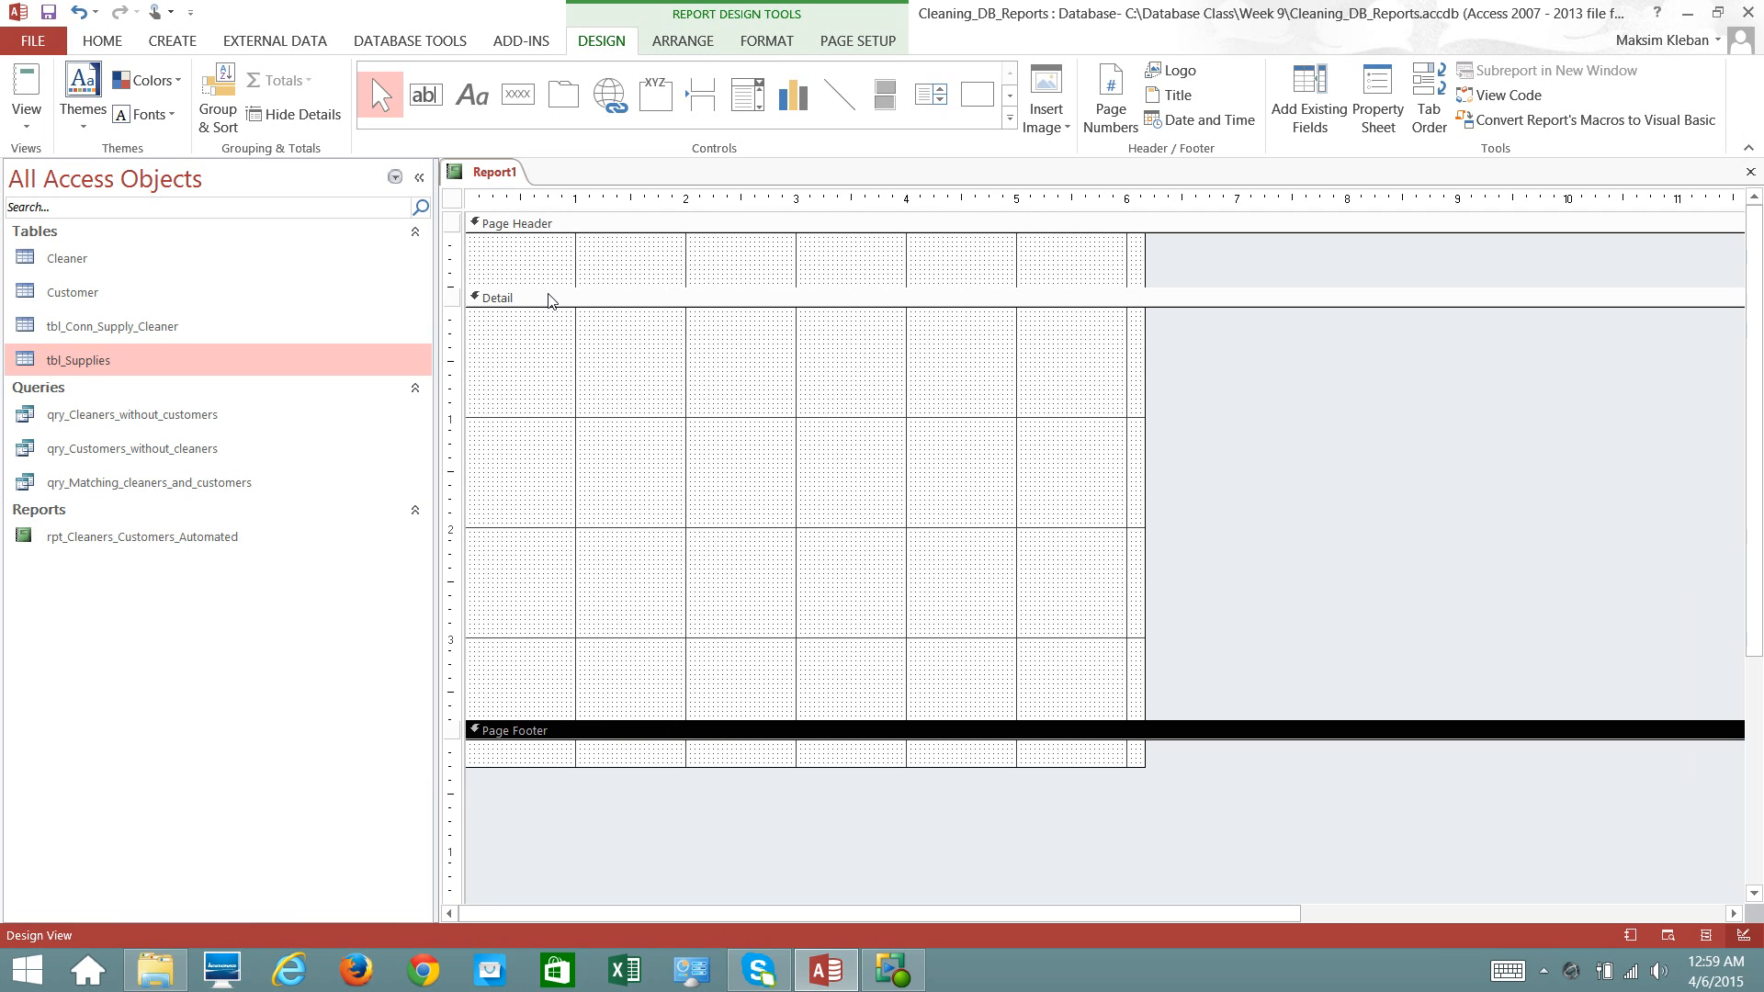
pyautogui.moveTo(548, 288)
pyautogui.mouseDown()
pyautogui.moveTo(549, 314)
pyautogui.moveTo(549, 299)
pyautogui.mouseUp()
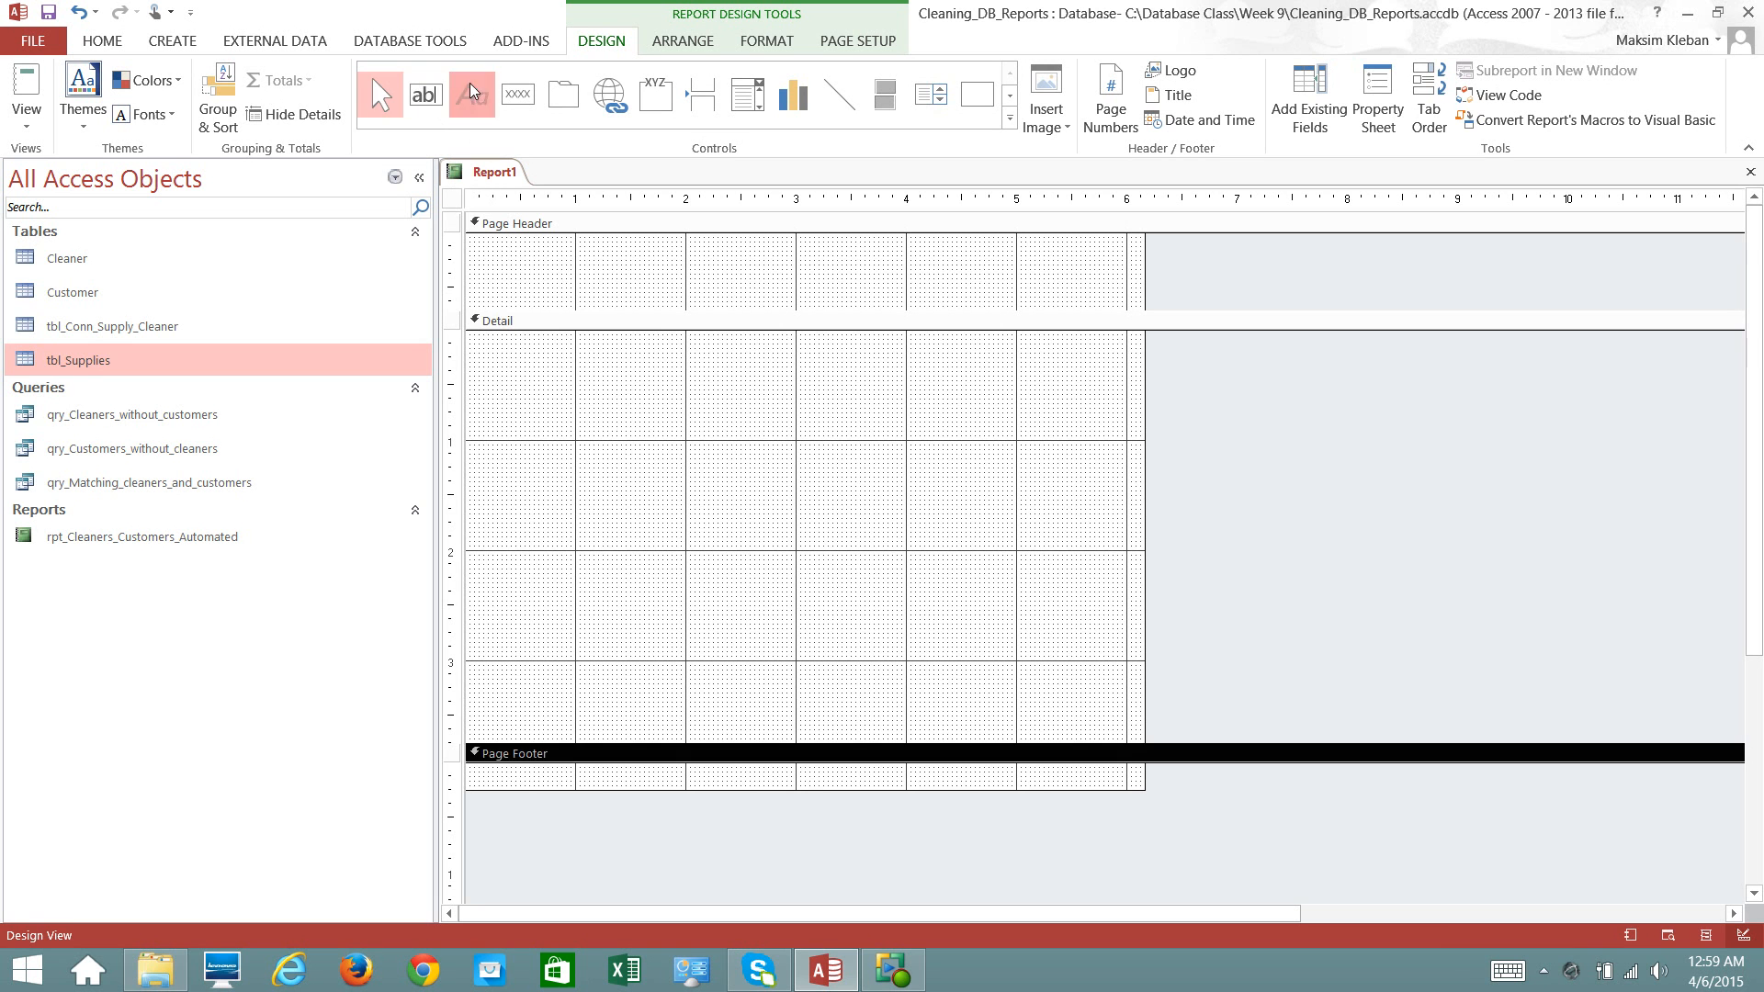
# - Add a label about 5 inches wide in the Page Header with the text "Customers and Cleaners"
pyautogui.click(474, 92)
pyautogui.moveTo(522, 243); pyautogui.dragTo(1064, 308)
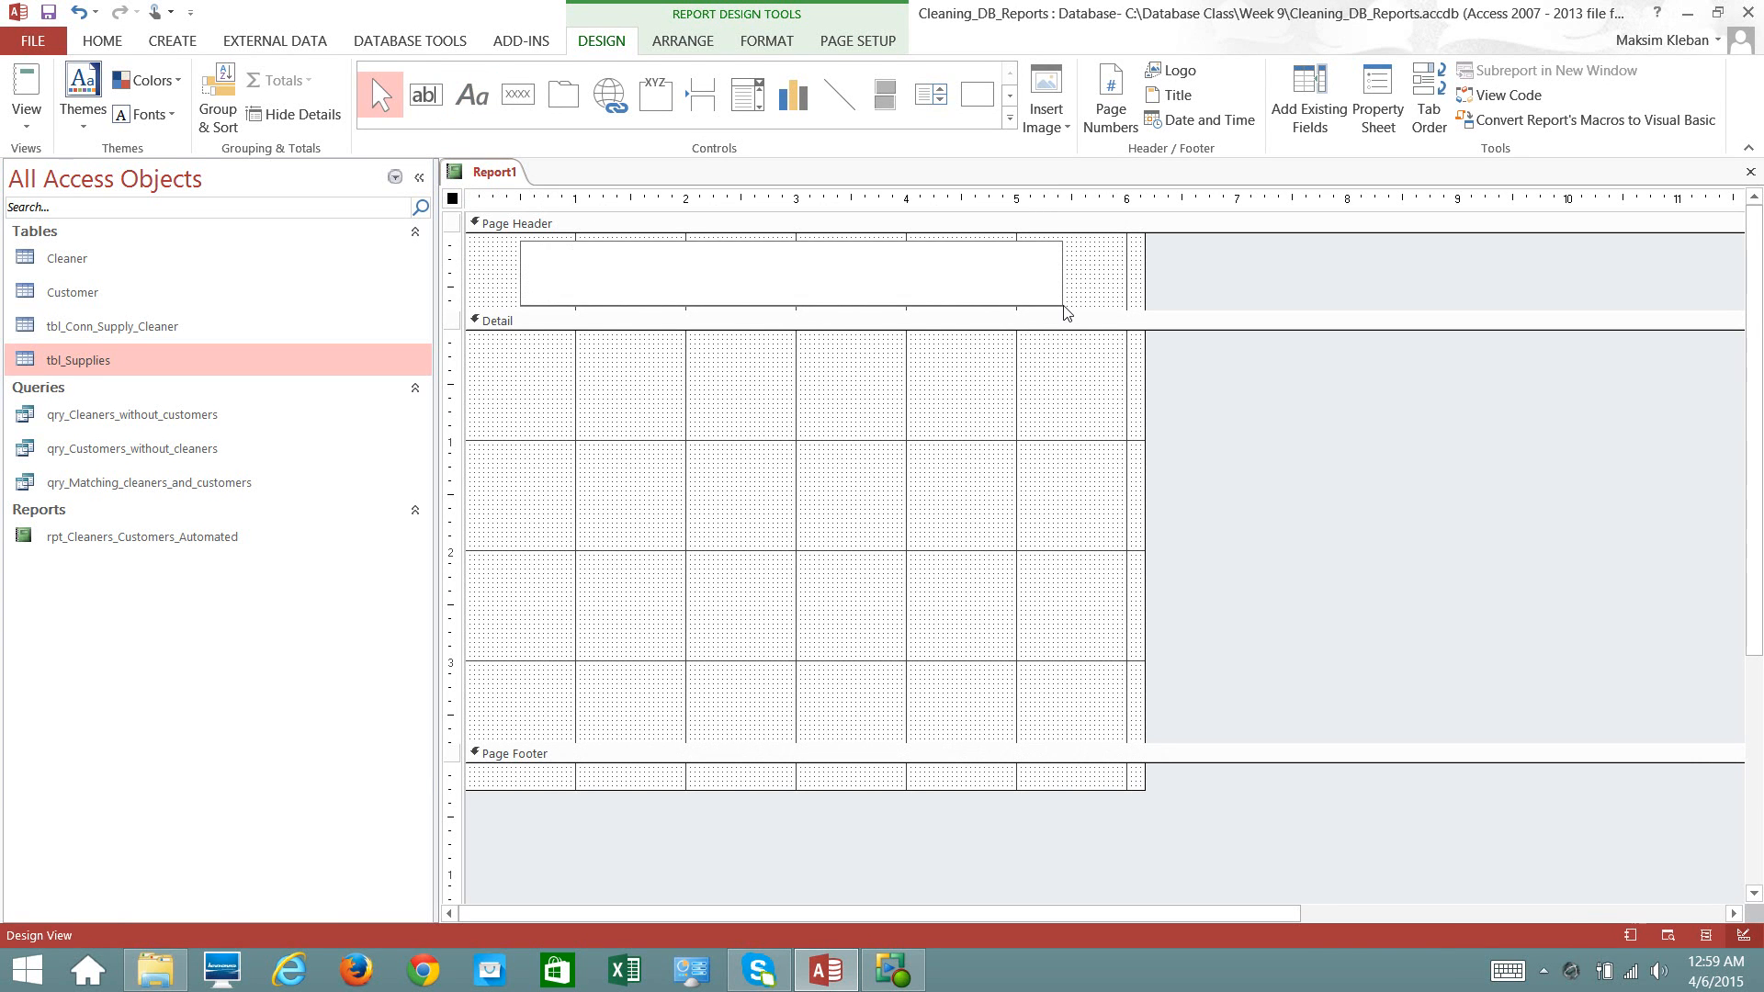
pyautogui.write('Cost')
pyautogui.press('BackSpace')
pyautogui.press('BackSpace')
pyautogui.press('BackSpace')
pyautogui.write('u')
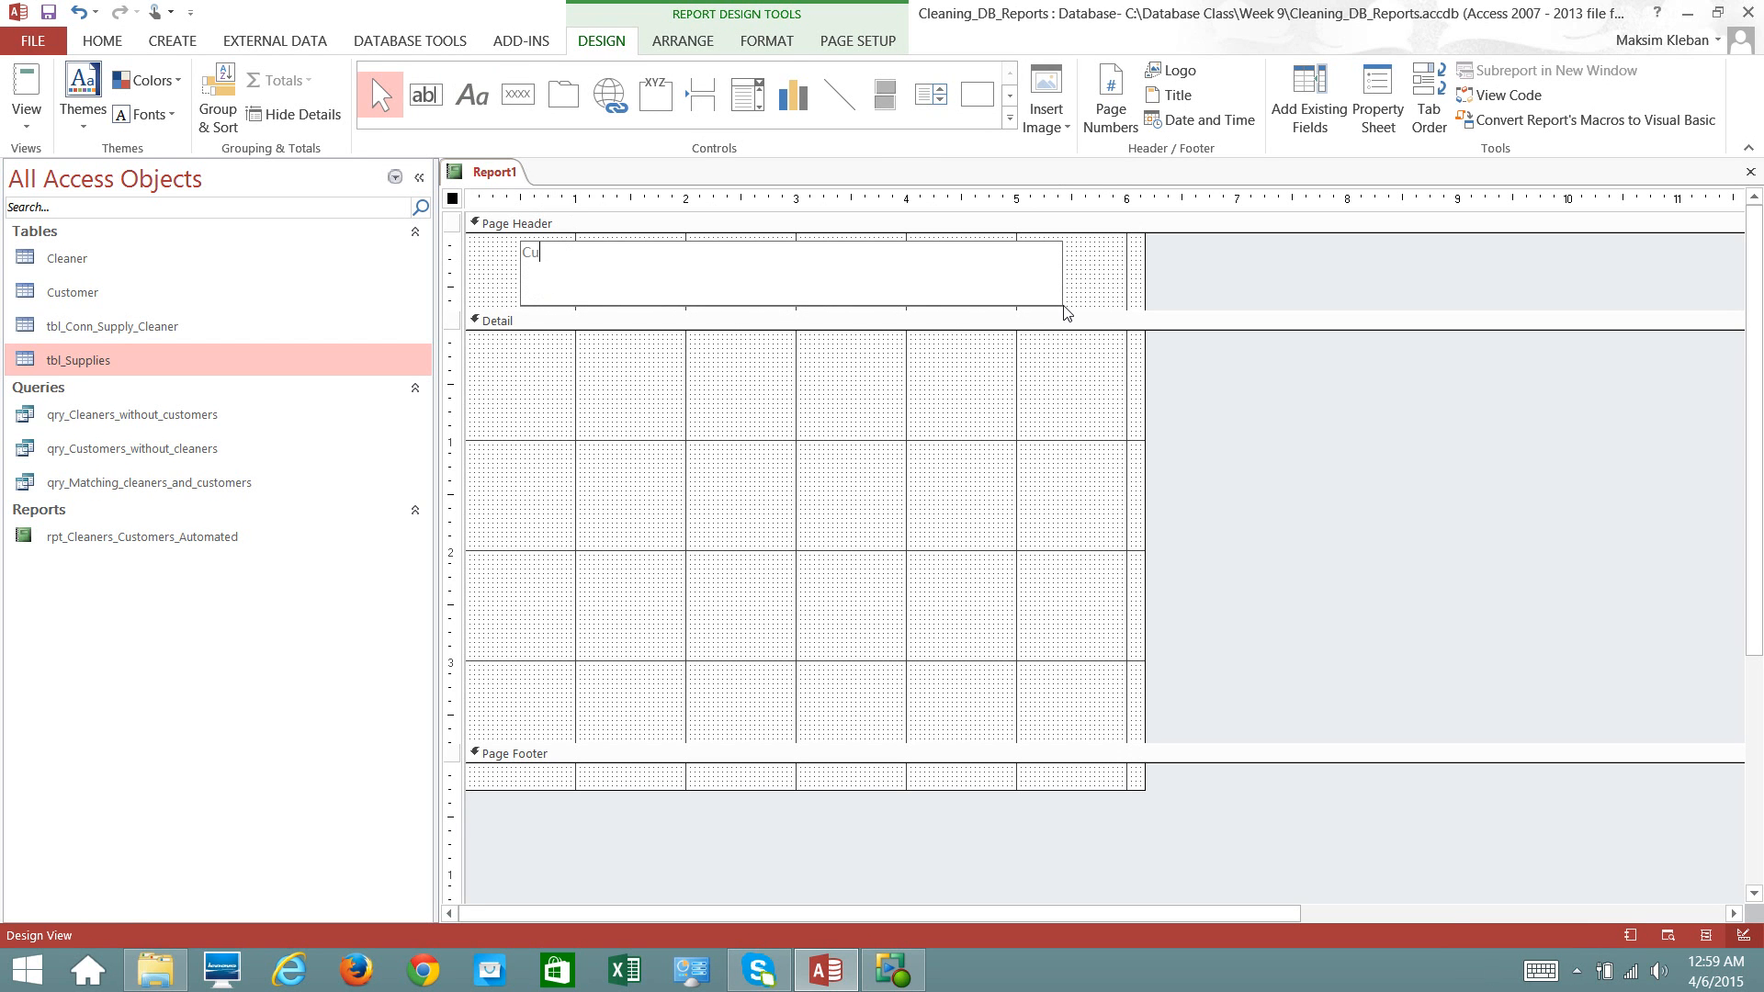
pyautogui.write('stomers and Cleaners')
pyautogui.click(1081, 295)
# - Widen the title label in both directions to about 6 inches so it spans nearly the whole report width
pyautogui.click(923, 290)
pyautogui.moveTo(1059, 272); pyautogui.dragTo(1133, 273)
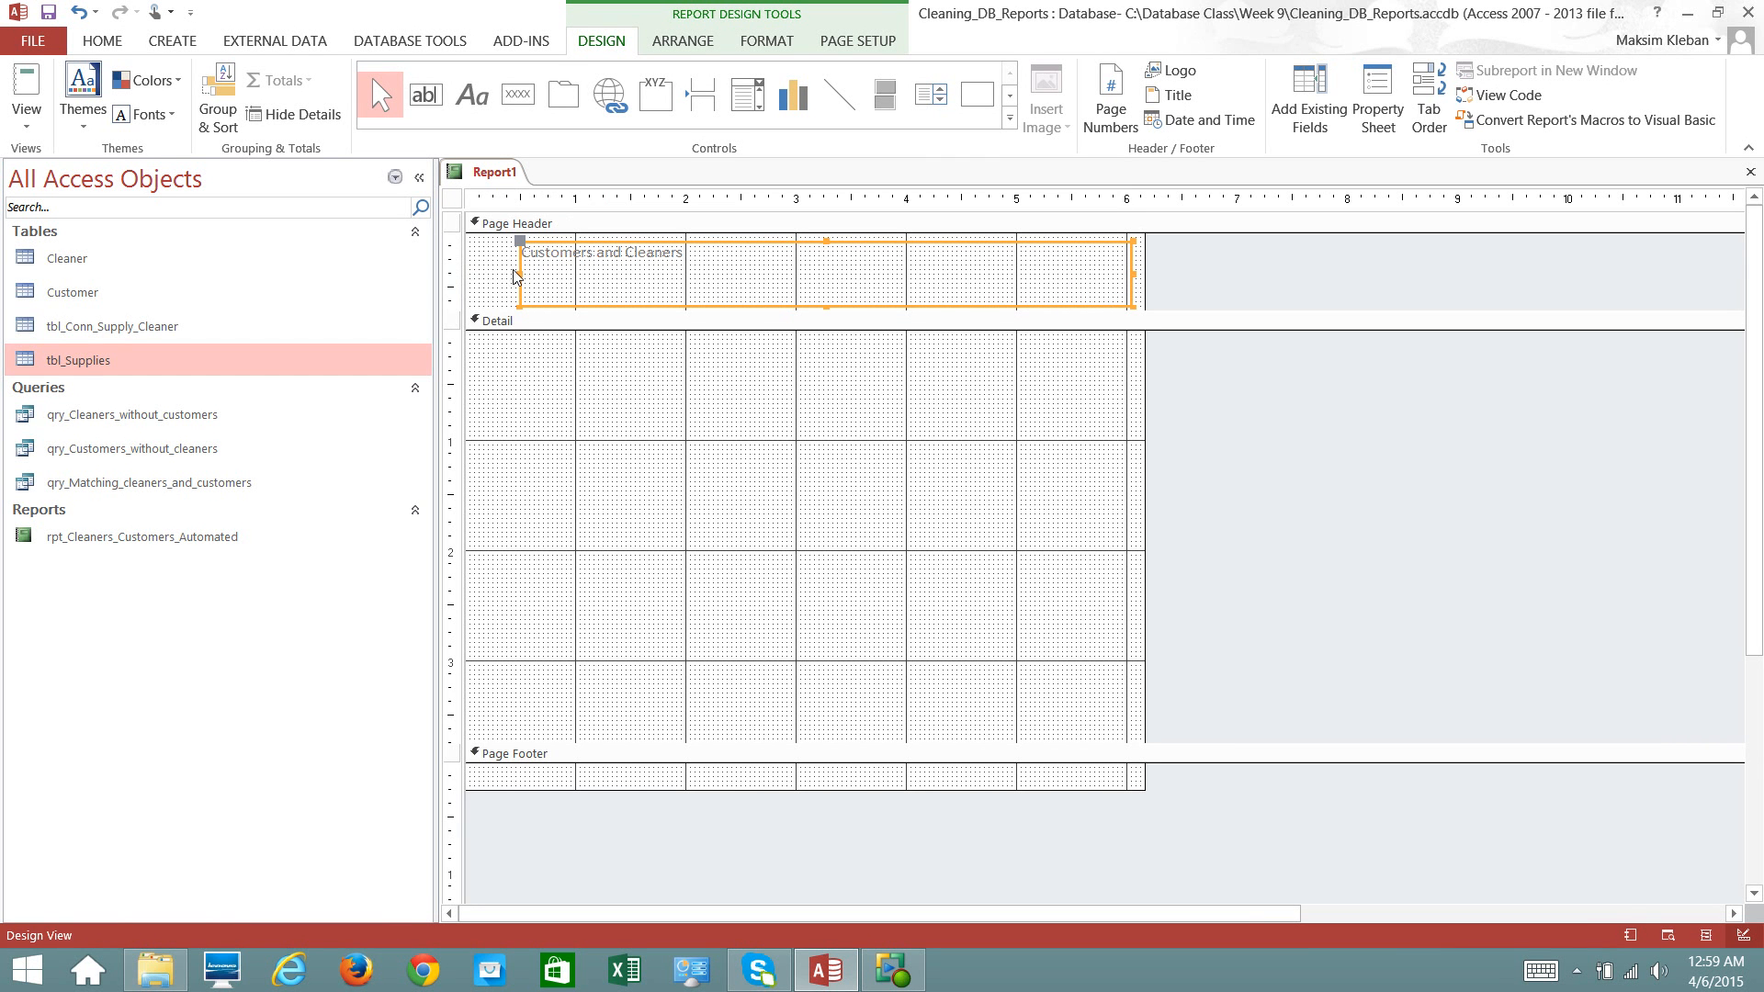
pyautogui.moveTo(519, 273); pyautogui.dragTo(474, 273)
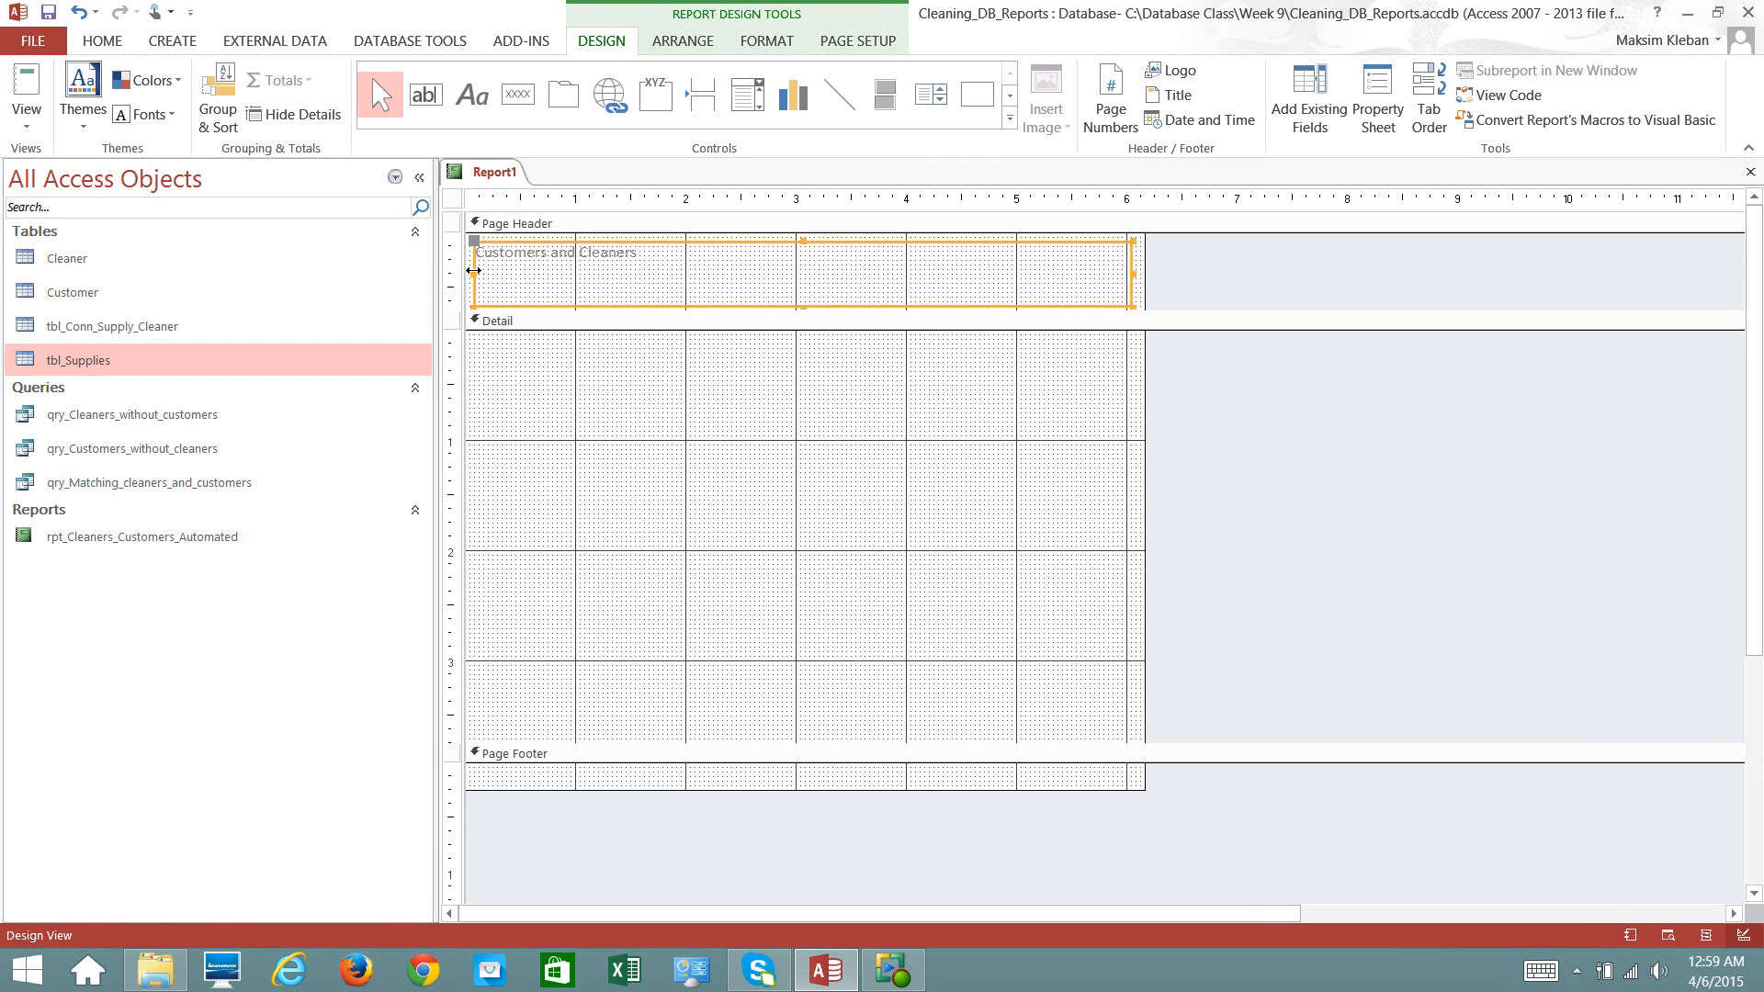
# - Format the title label as centred, bold, blue 26-point text and reduce the heights of the label and Page Header to fit
pyautogui.click(756, 43)
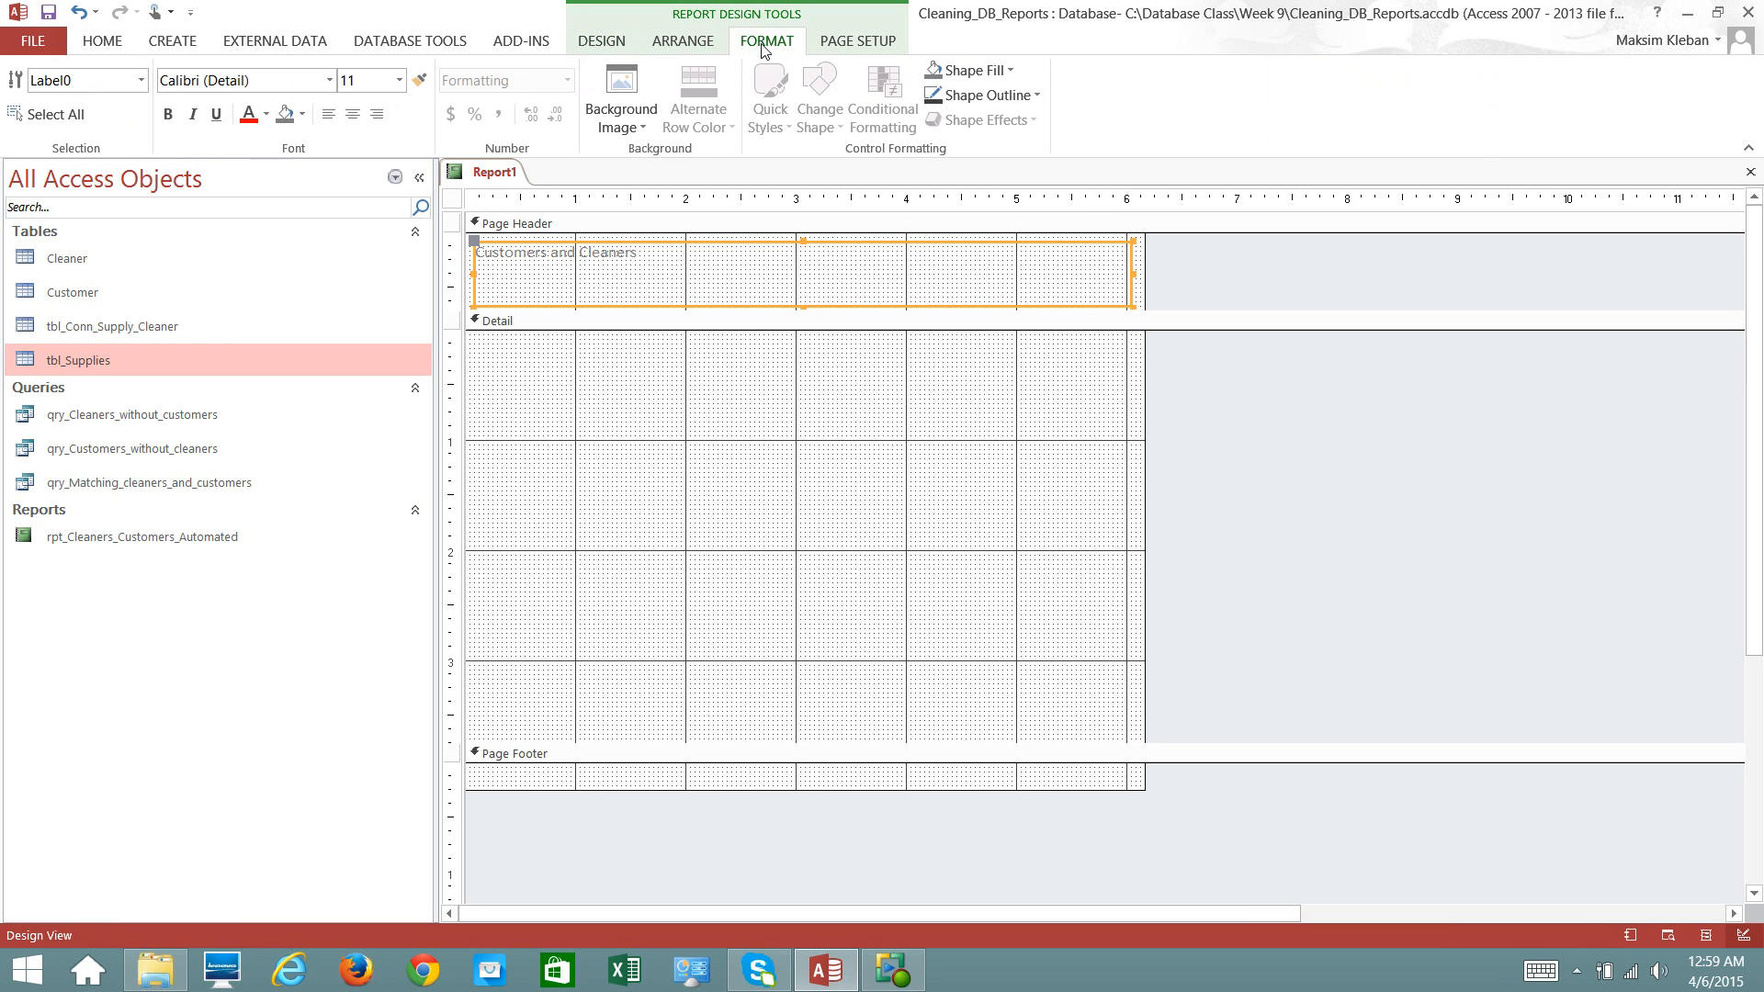
pyautogui.click(351, 114)
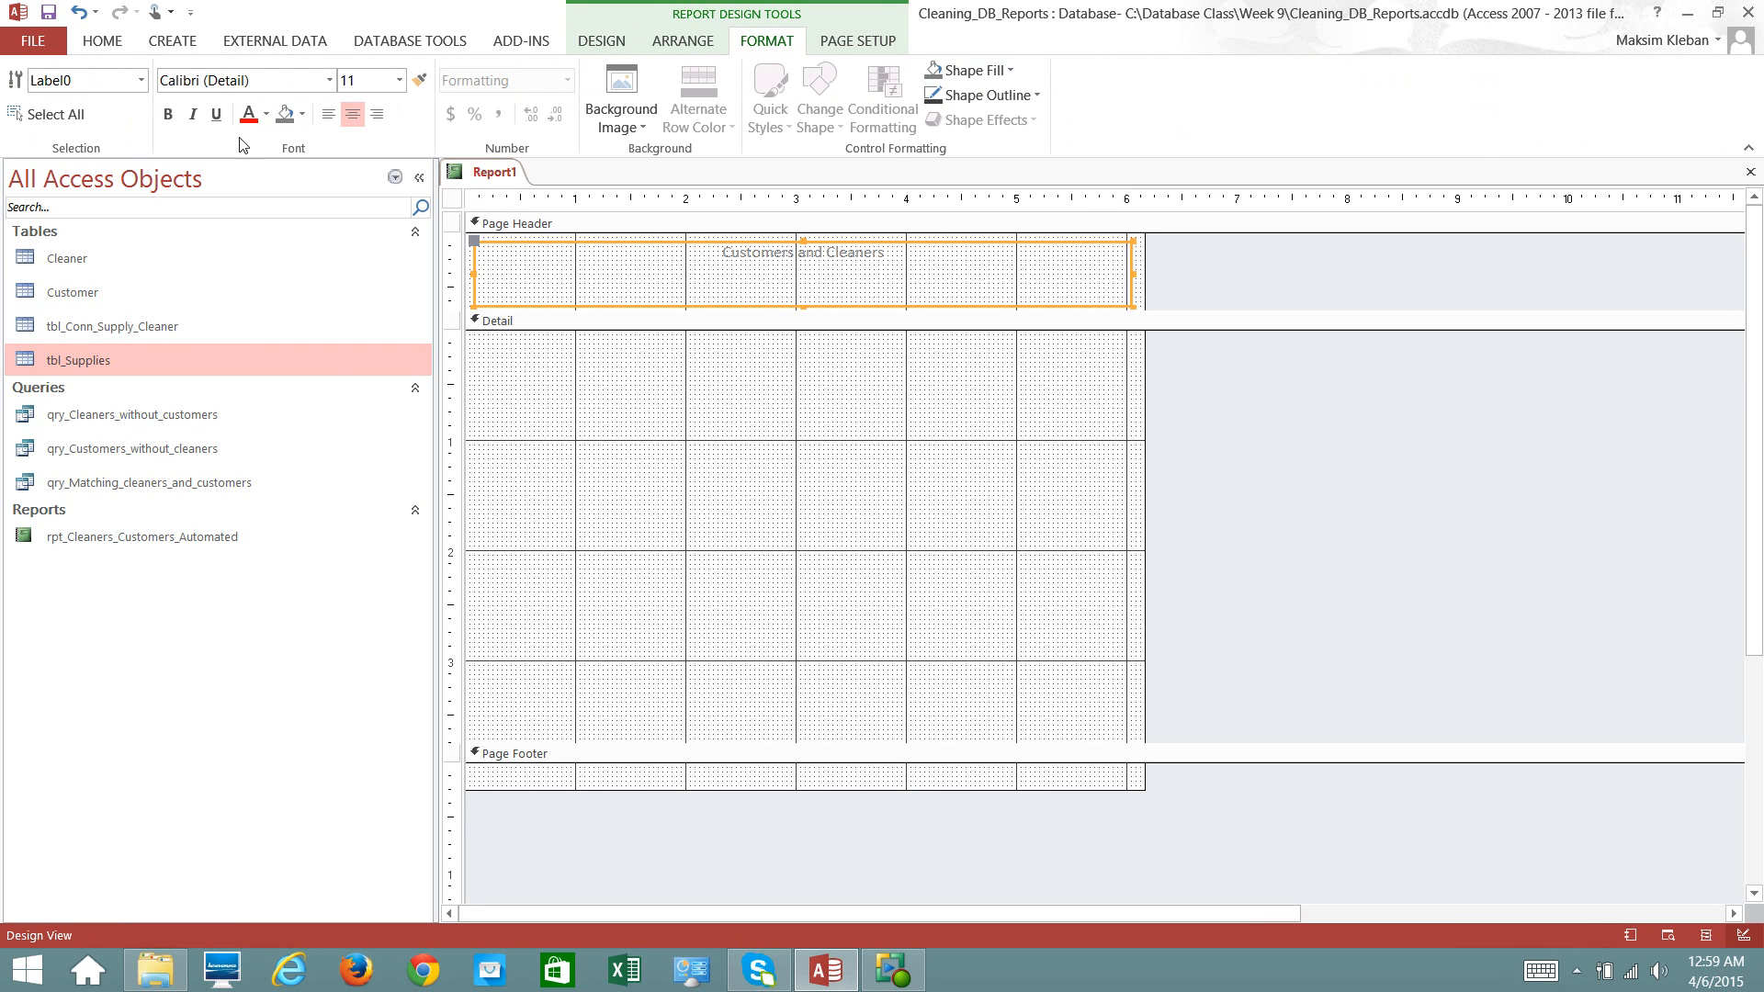
pyautogui.click(400, 81)
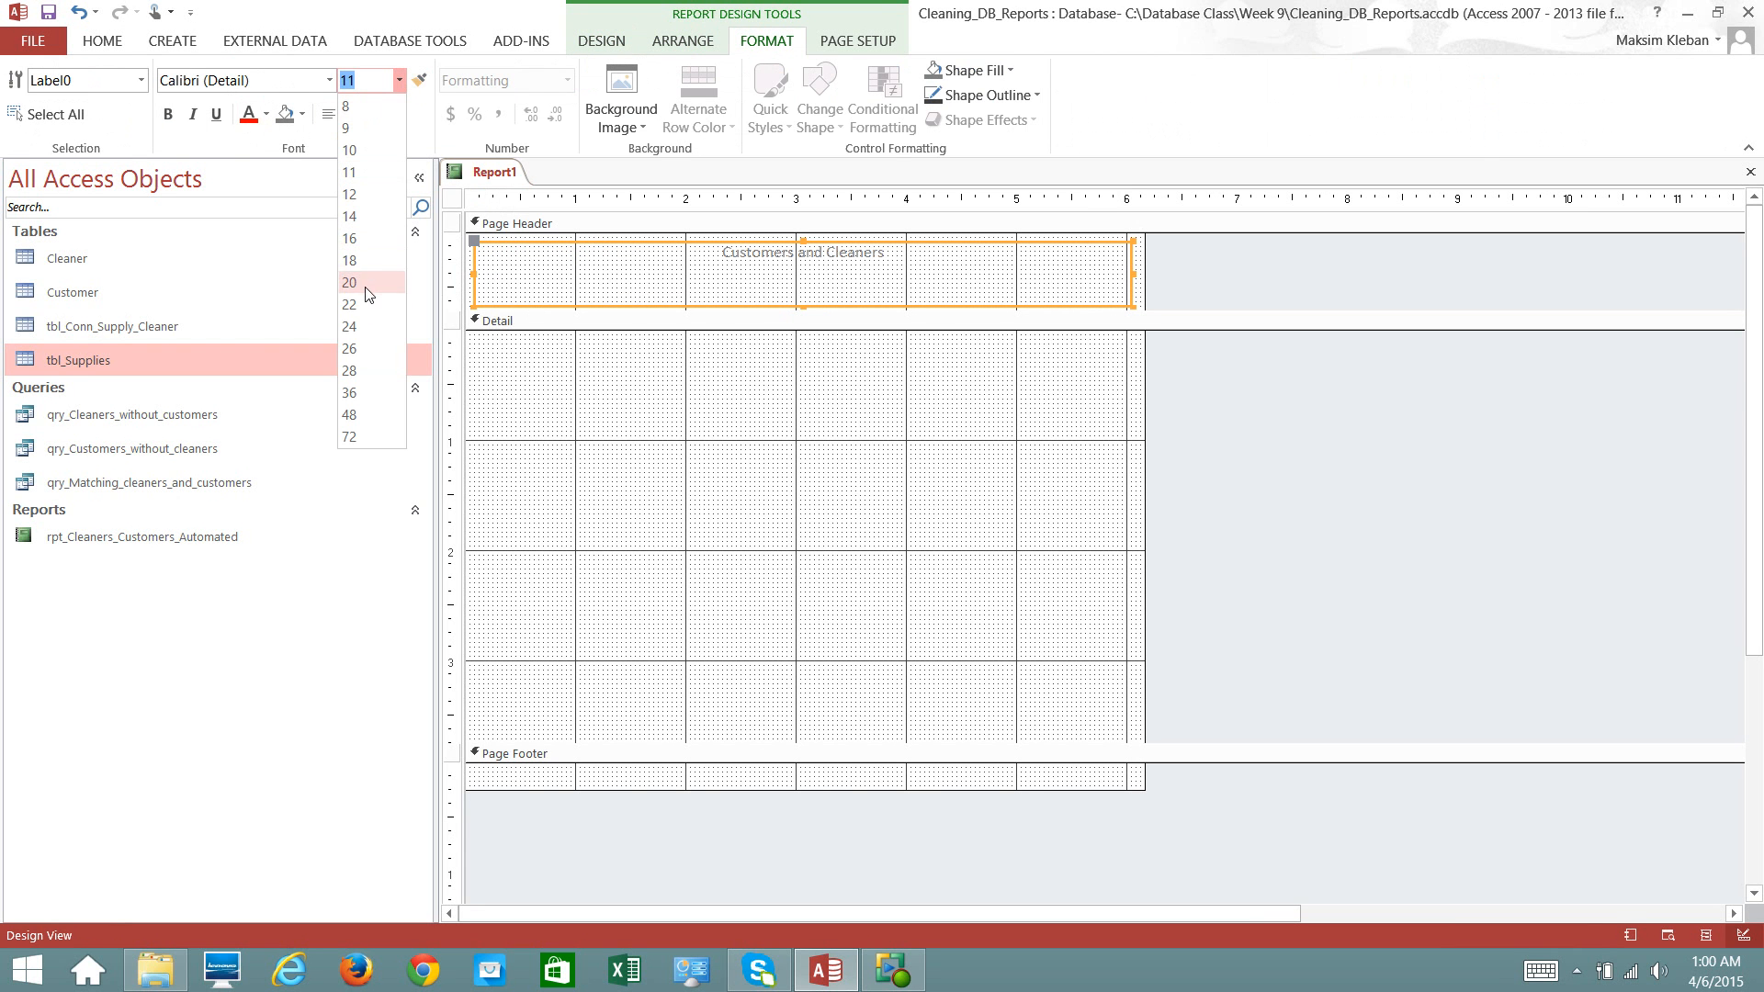
pyautogui.click(358, 349)
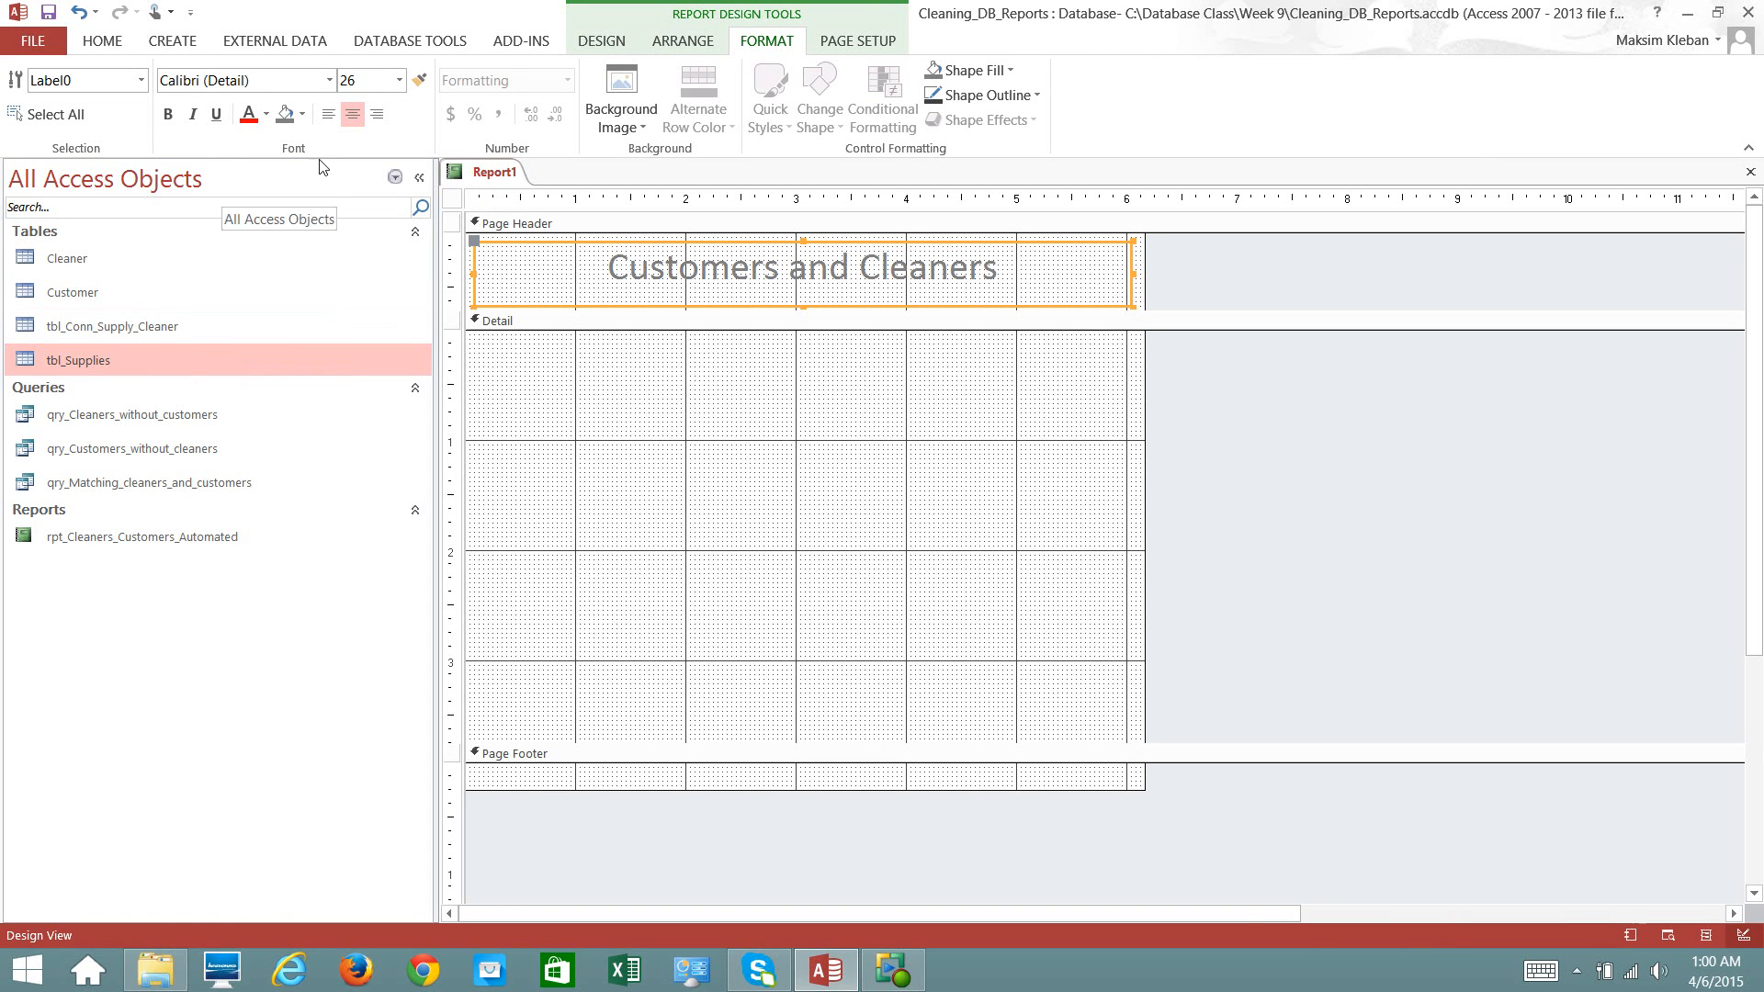
pyautogui.click(266, 116)
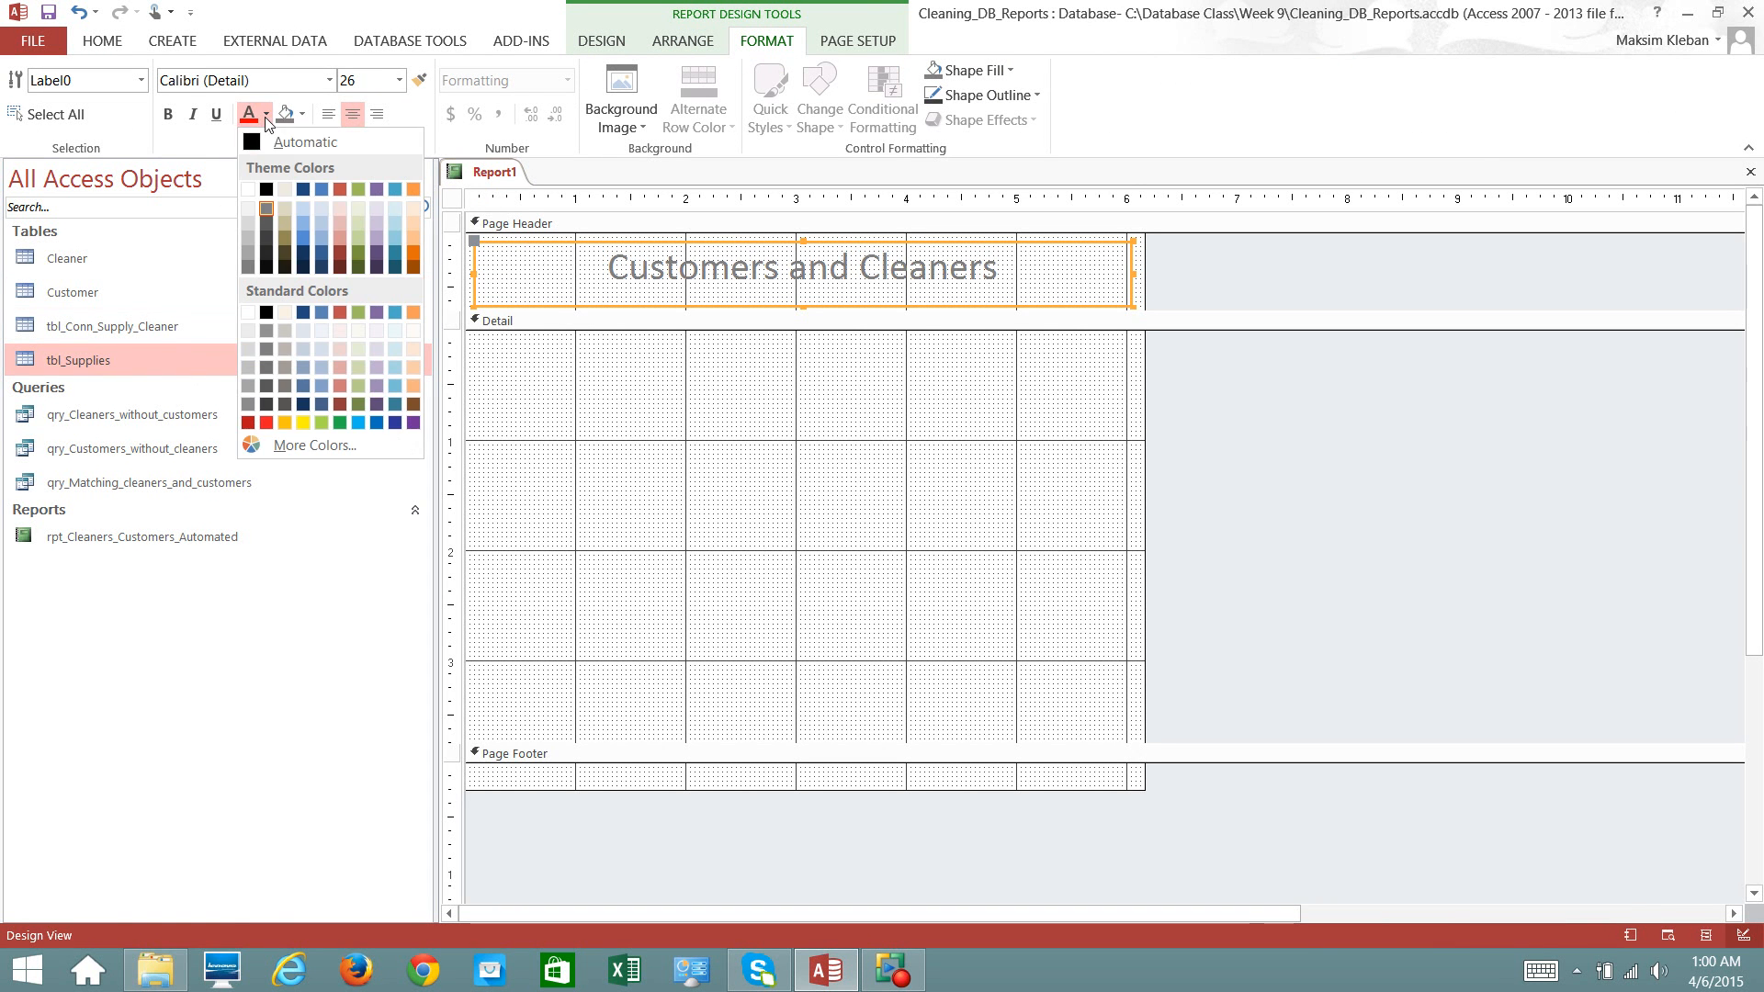
pyautogui.click(302, 241)
pyautogui.click(169, 115)
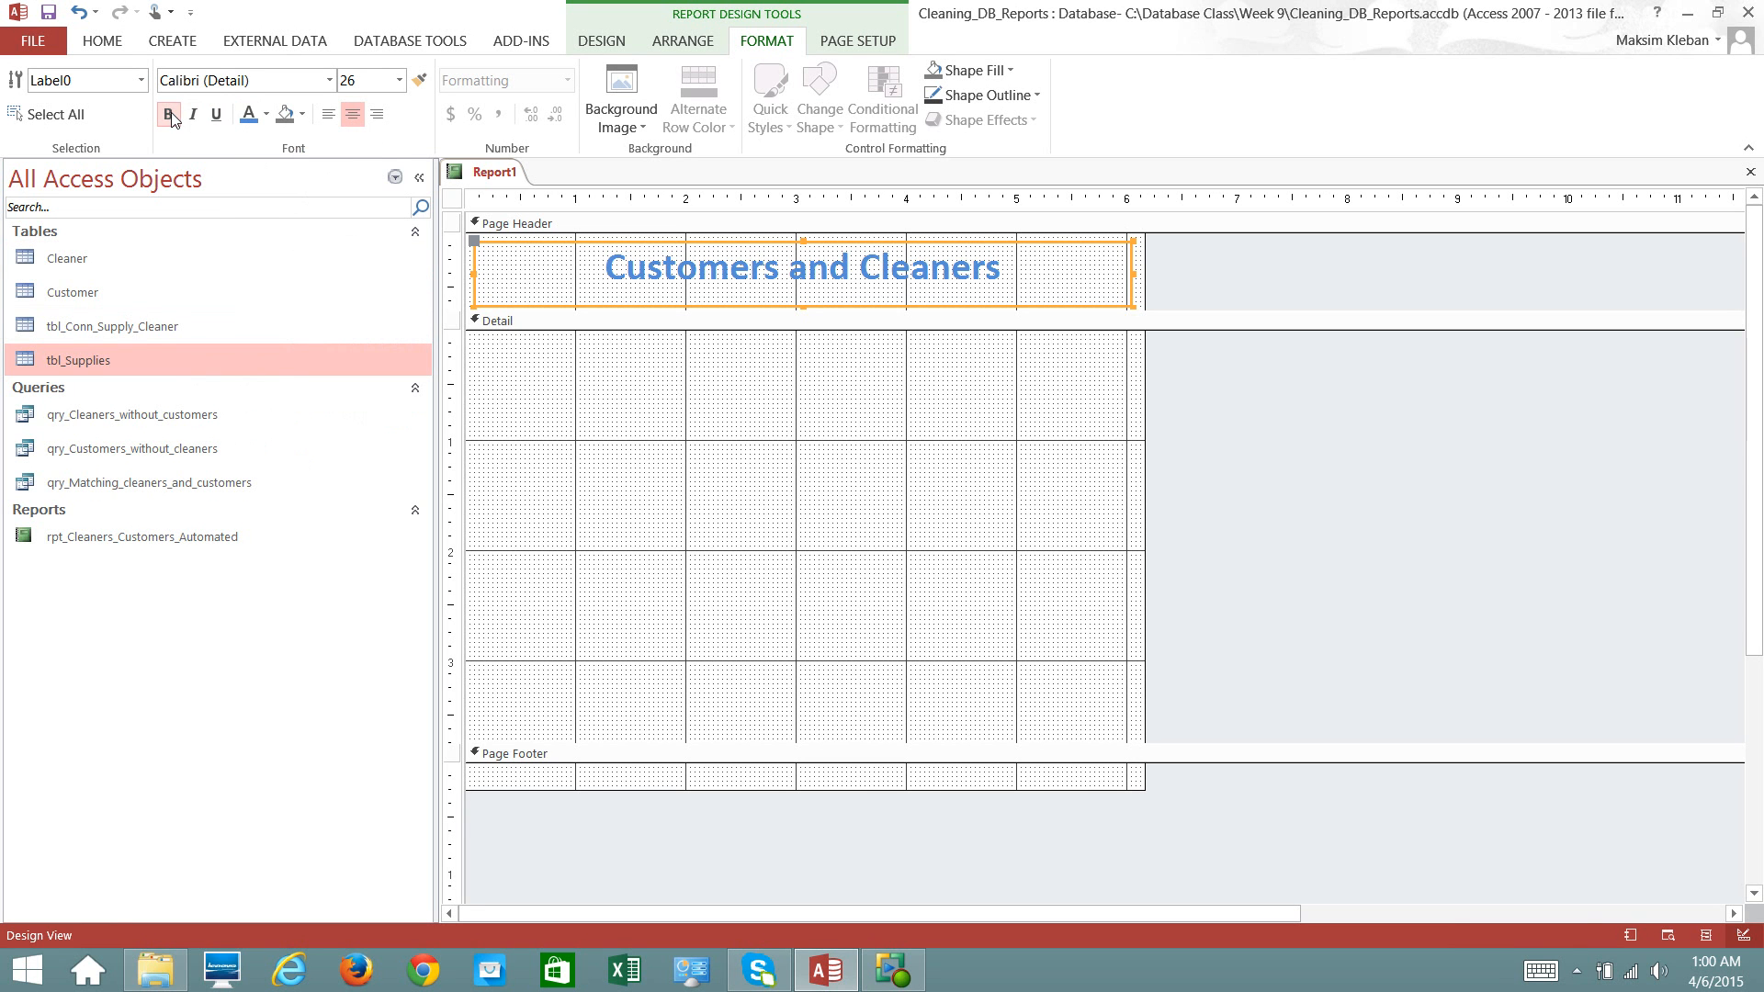
pyautogui.moveTo(802, 307); pyautogui.dragTo(792, 300)
pyautogui.click(792, 419)
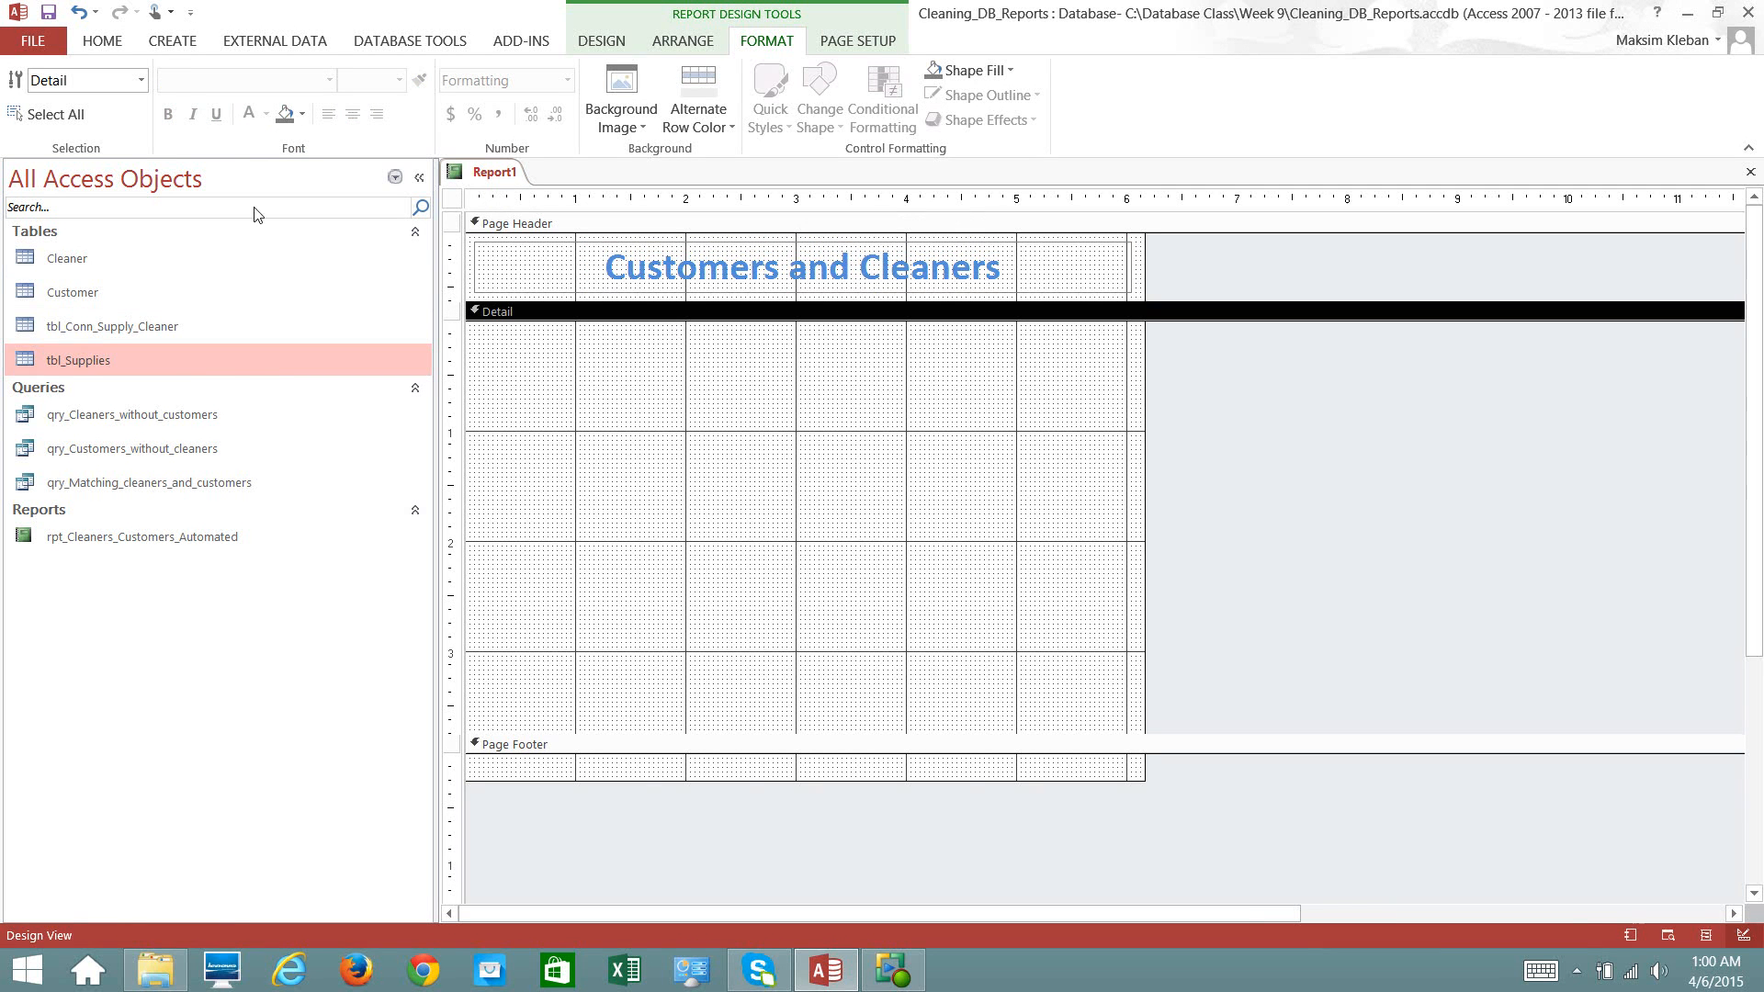
# - Save the report as rpt_Customers_and_Cleaners_Design
pyautogui.click(48, 12)
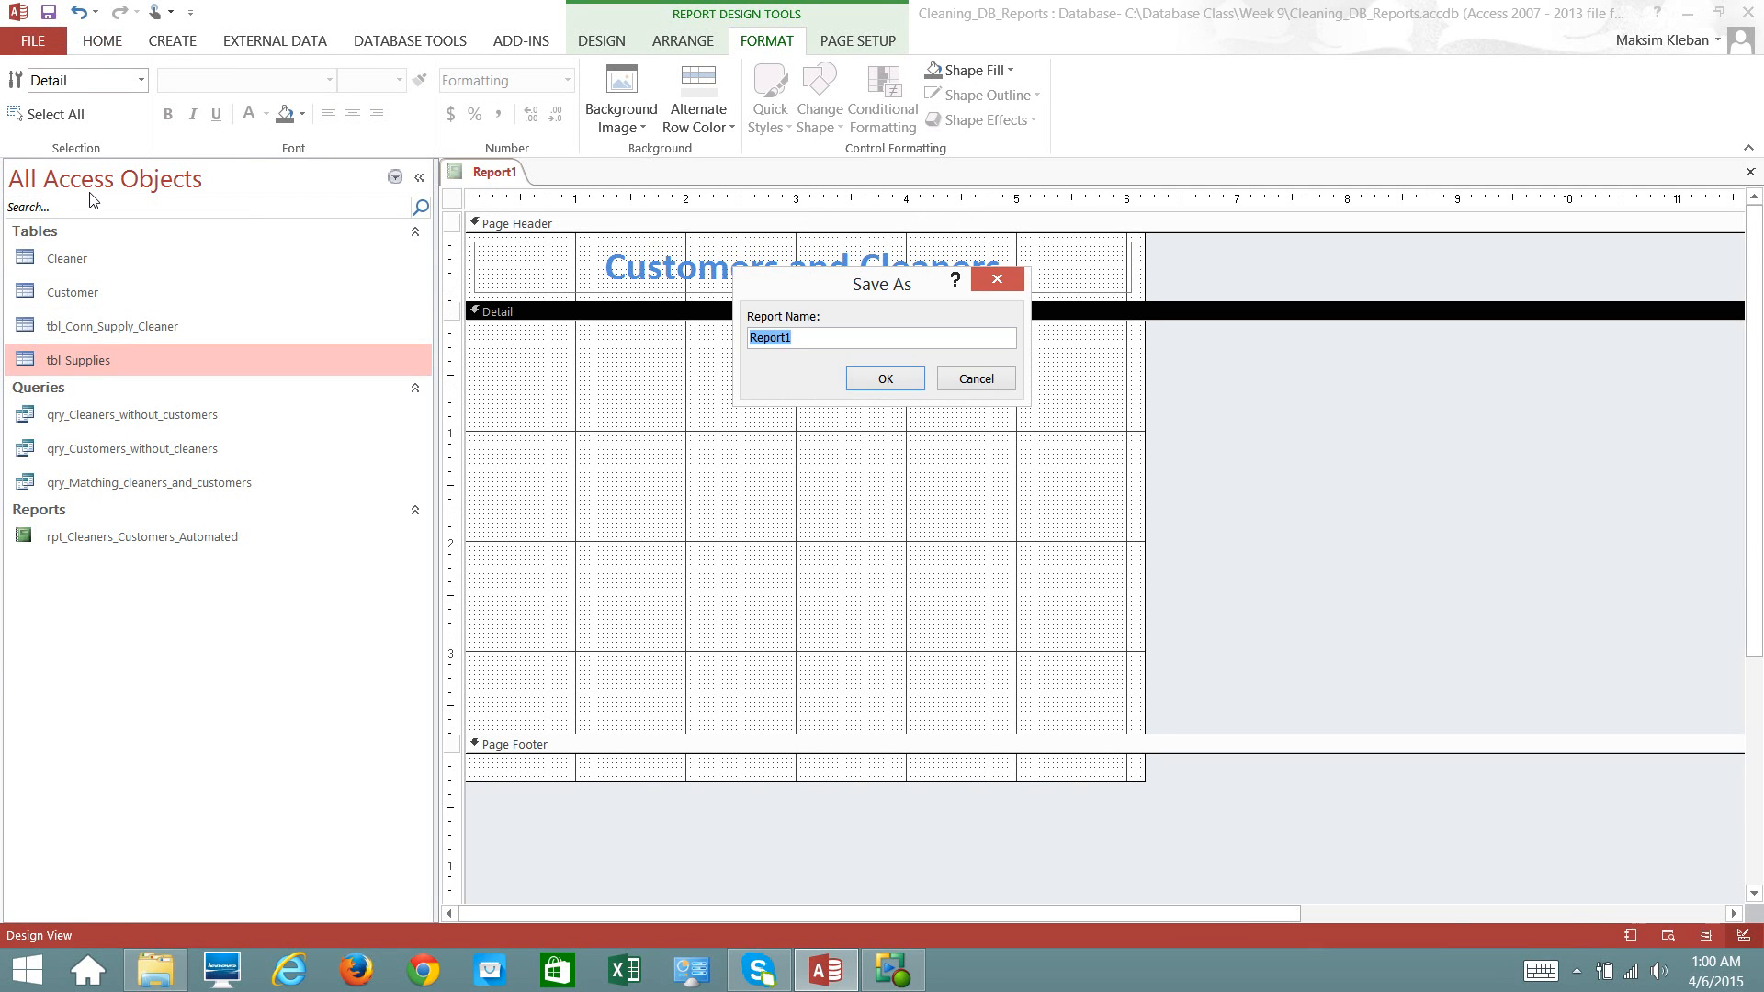
pyautogui.write('rpt_Customers')
pyautogui.write('Design')
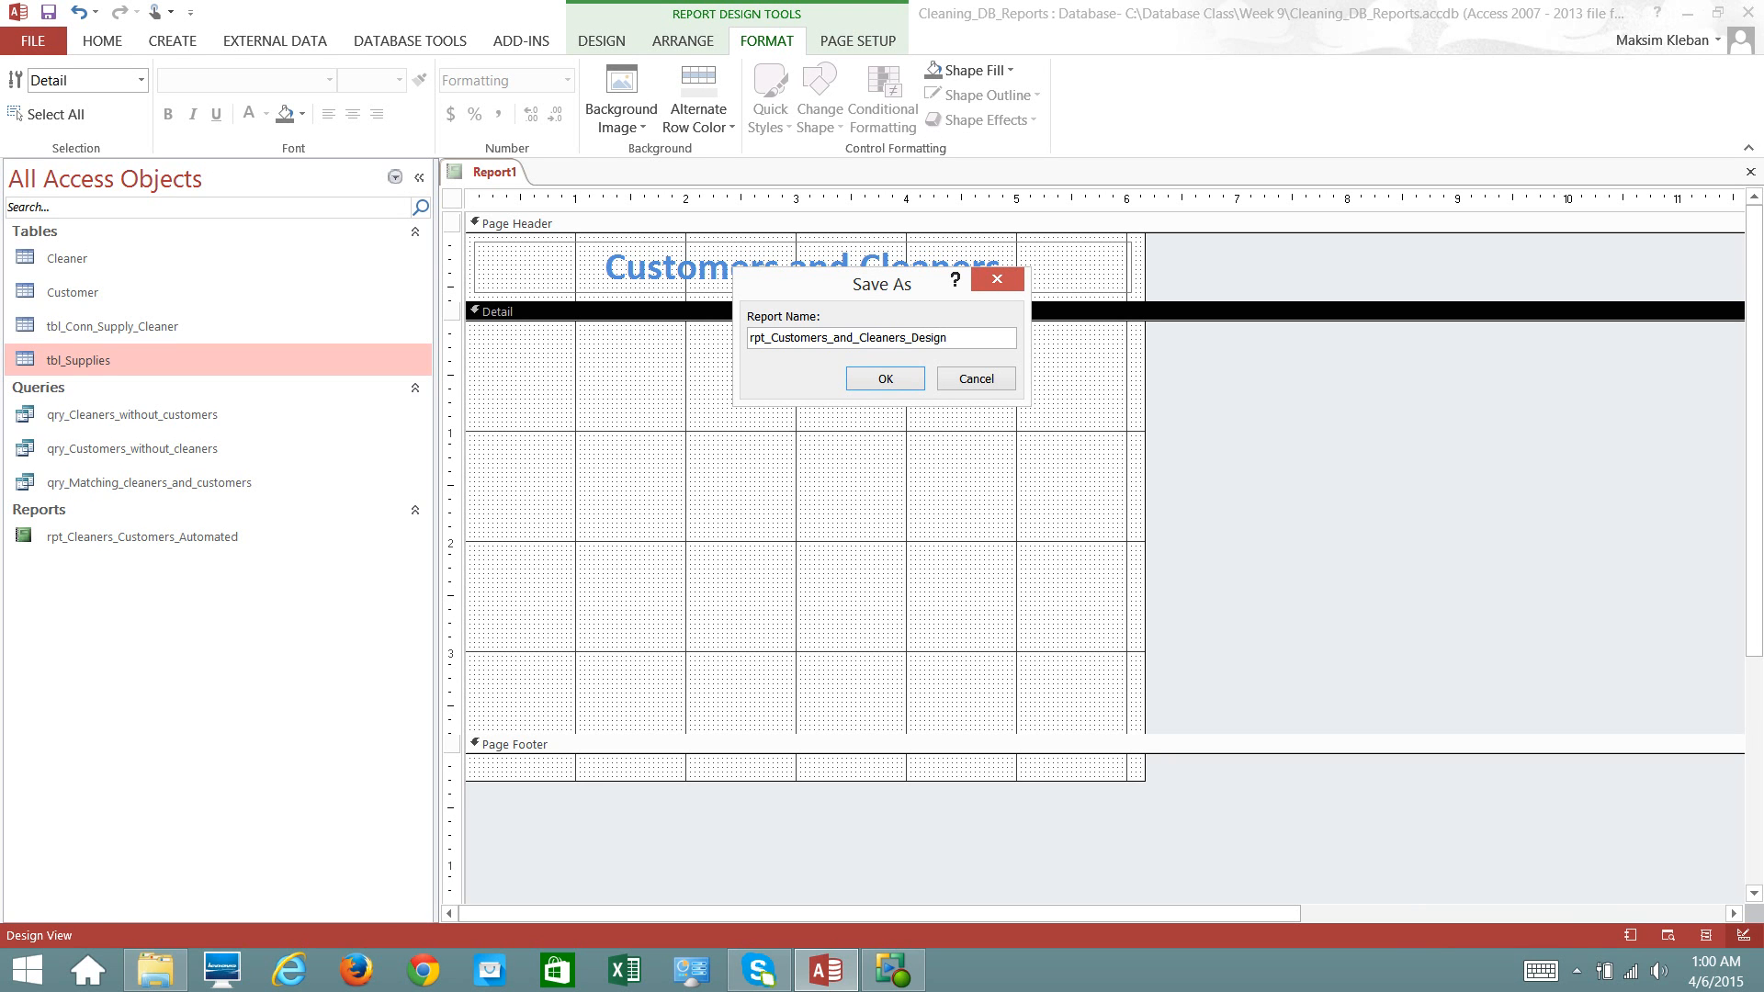
pyautogui.click(878, 384)
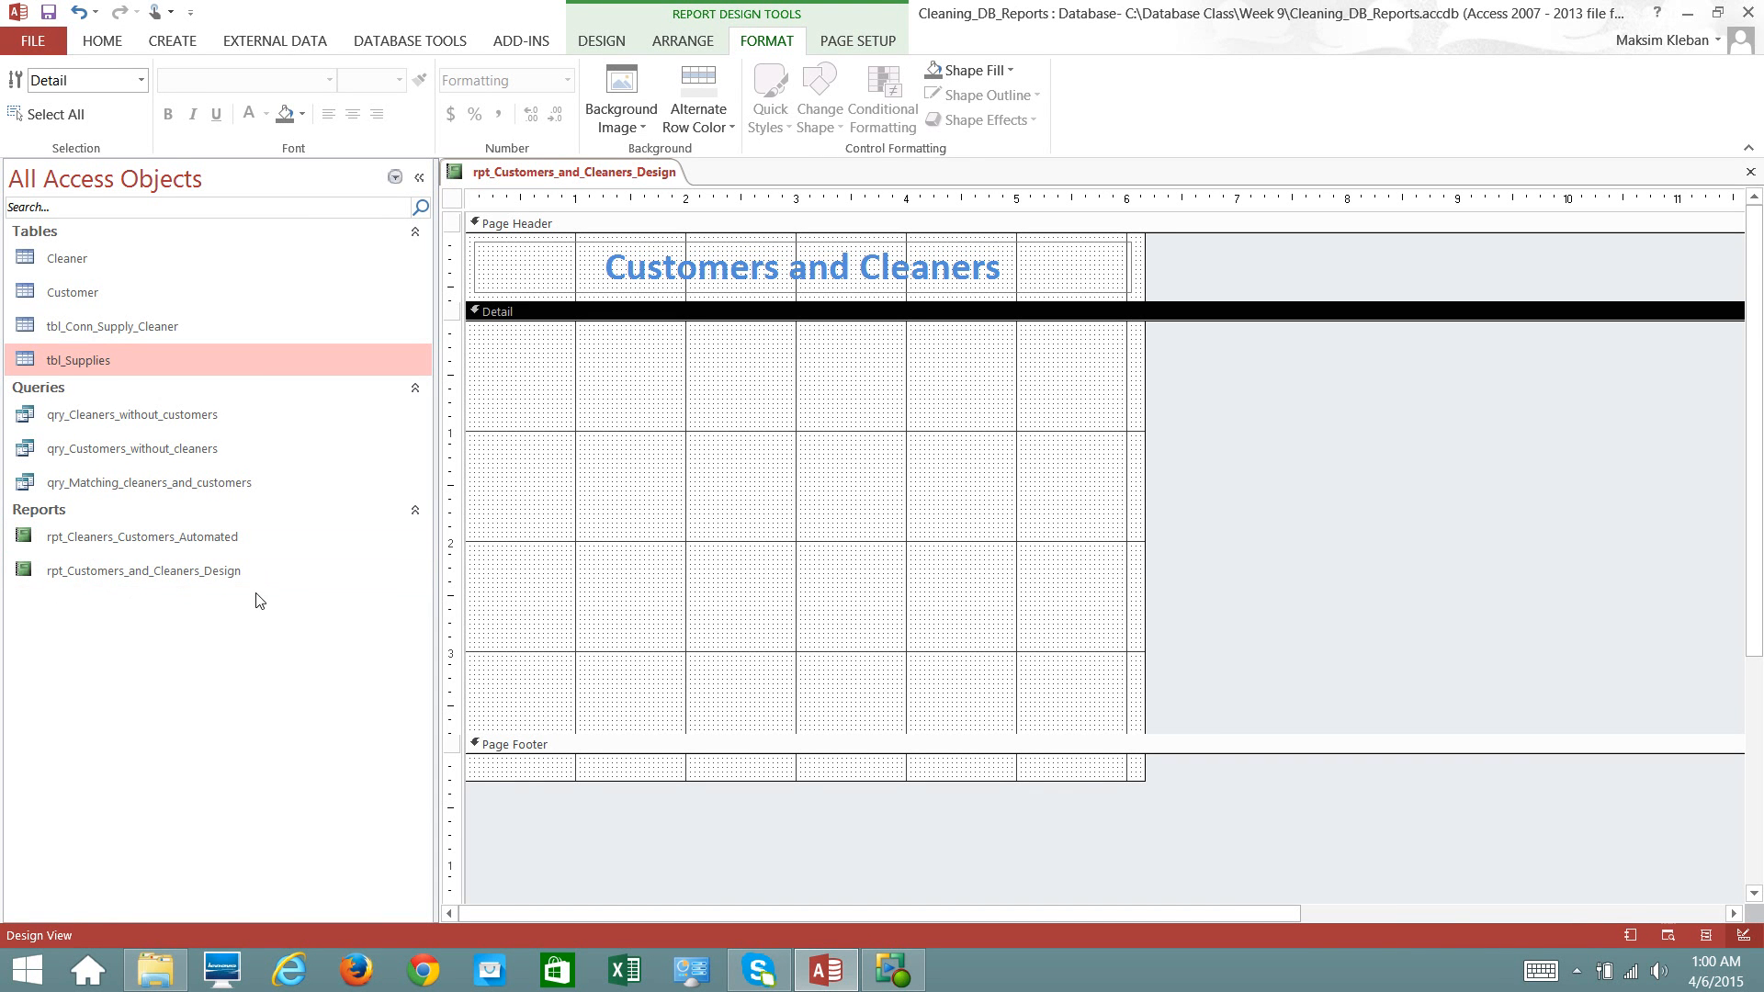
# - Display the property sheet for the report design
pyautogui.click(716, 585)
pyautogui.click(617, 44)
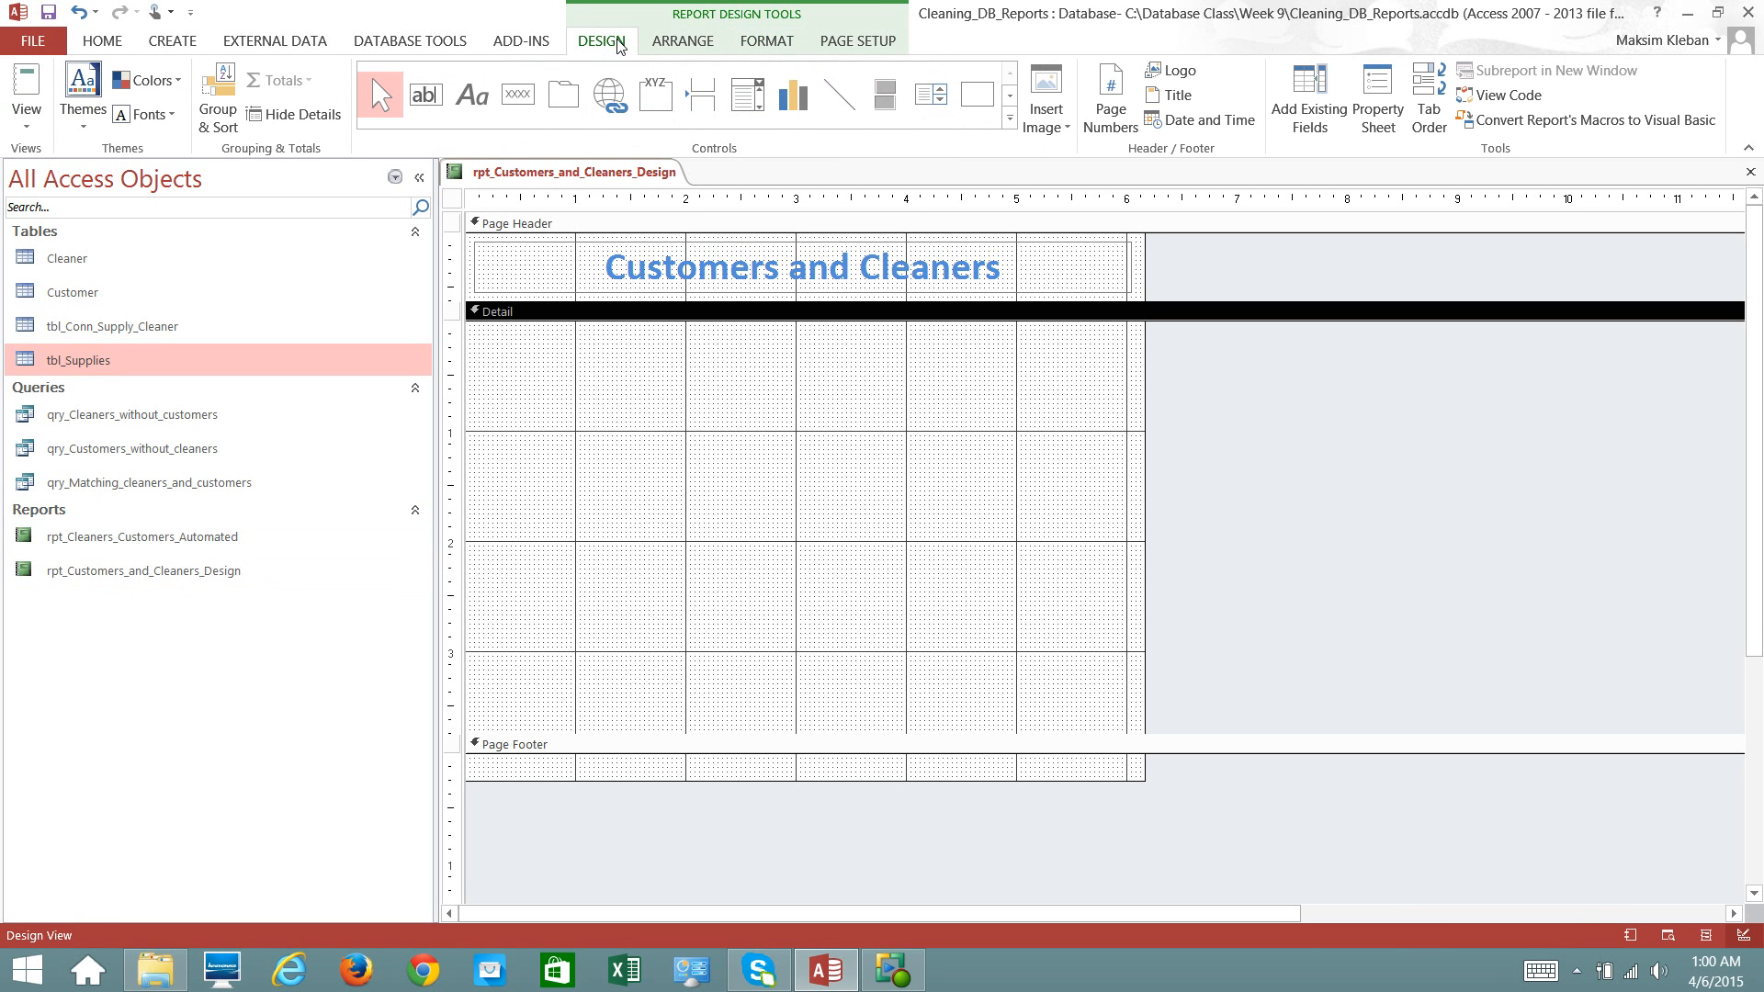
pyautogui.click(1379, 94)
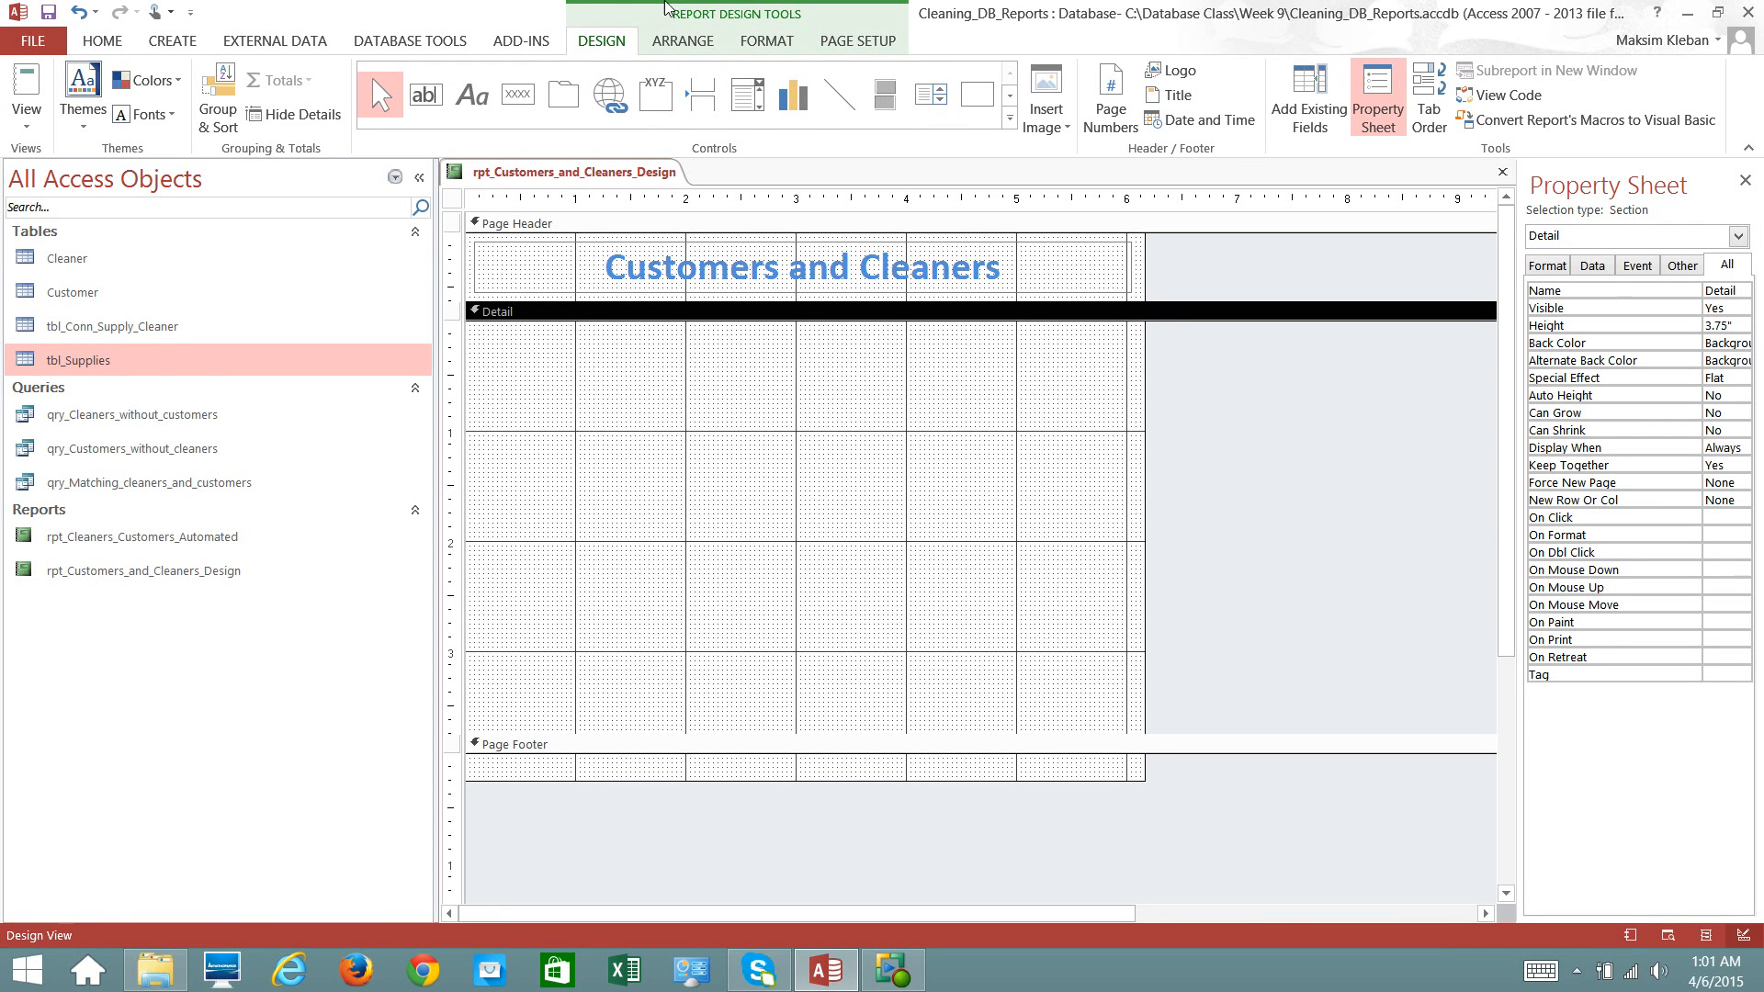
pyautogui.doubleClick(611, 46)
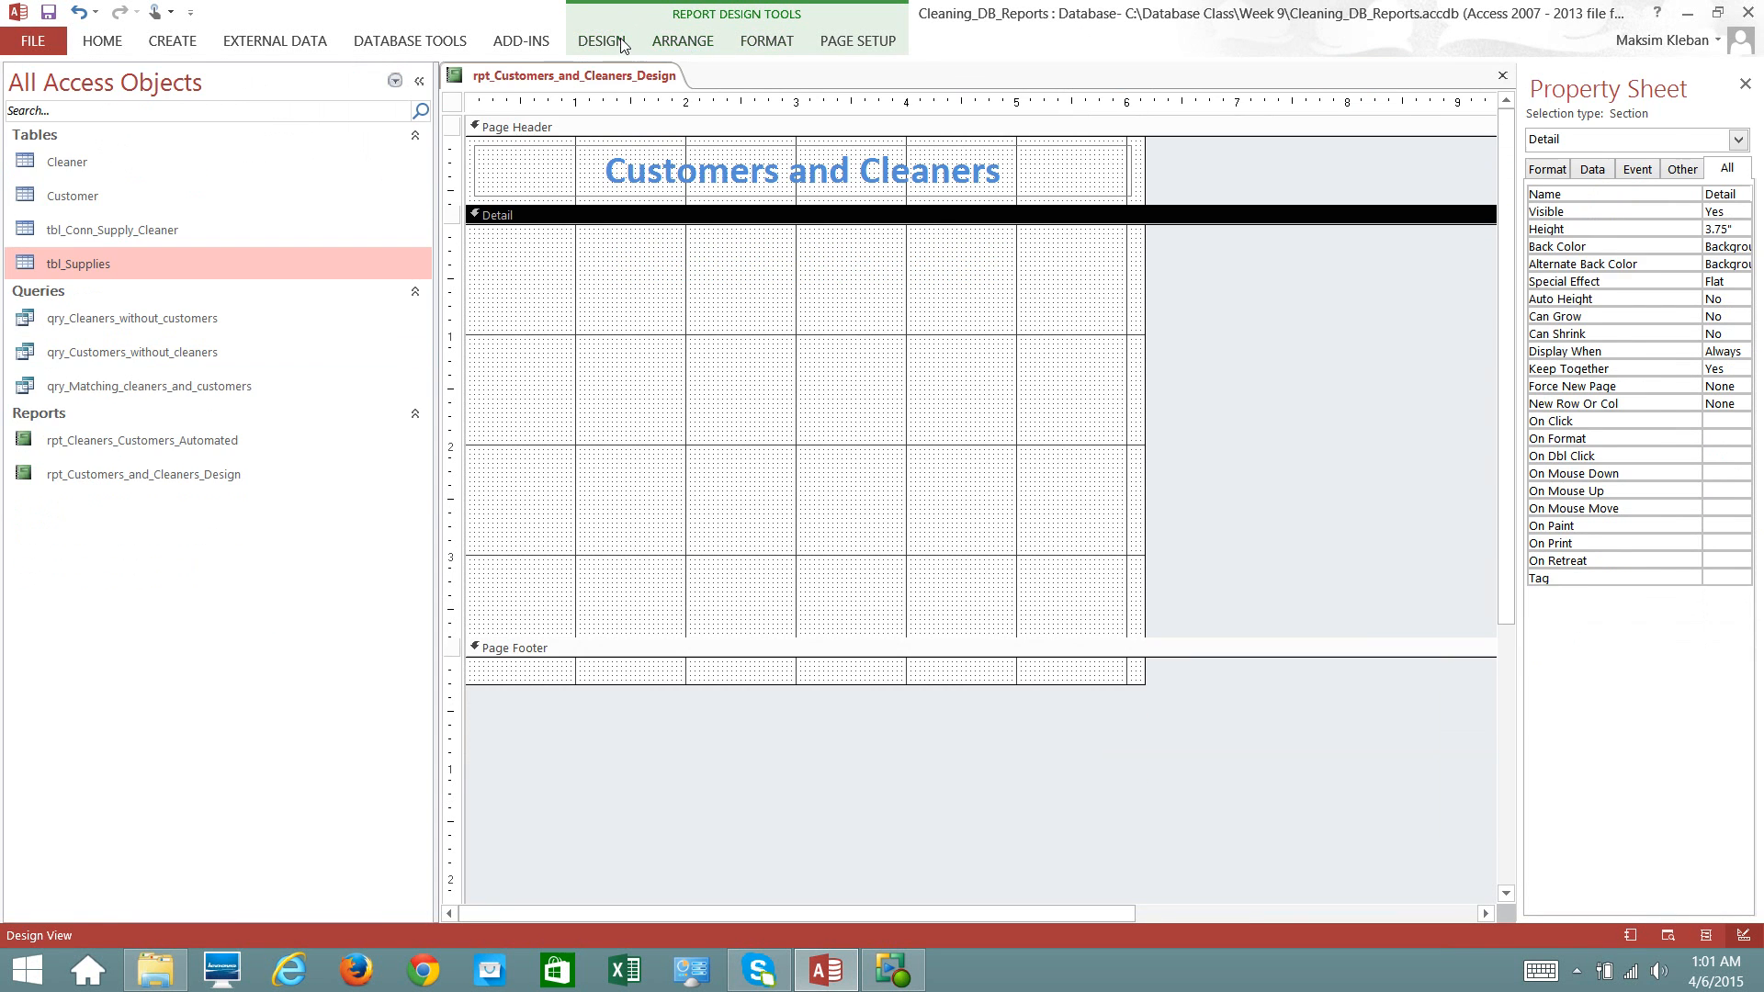
pyautogui.doubleClick(611, 46)
pyautogui.click(1383, 110)
pyautogui.click(1384, 111)
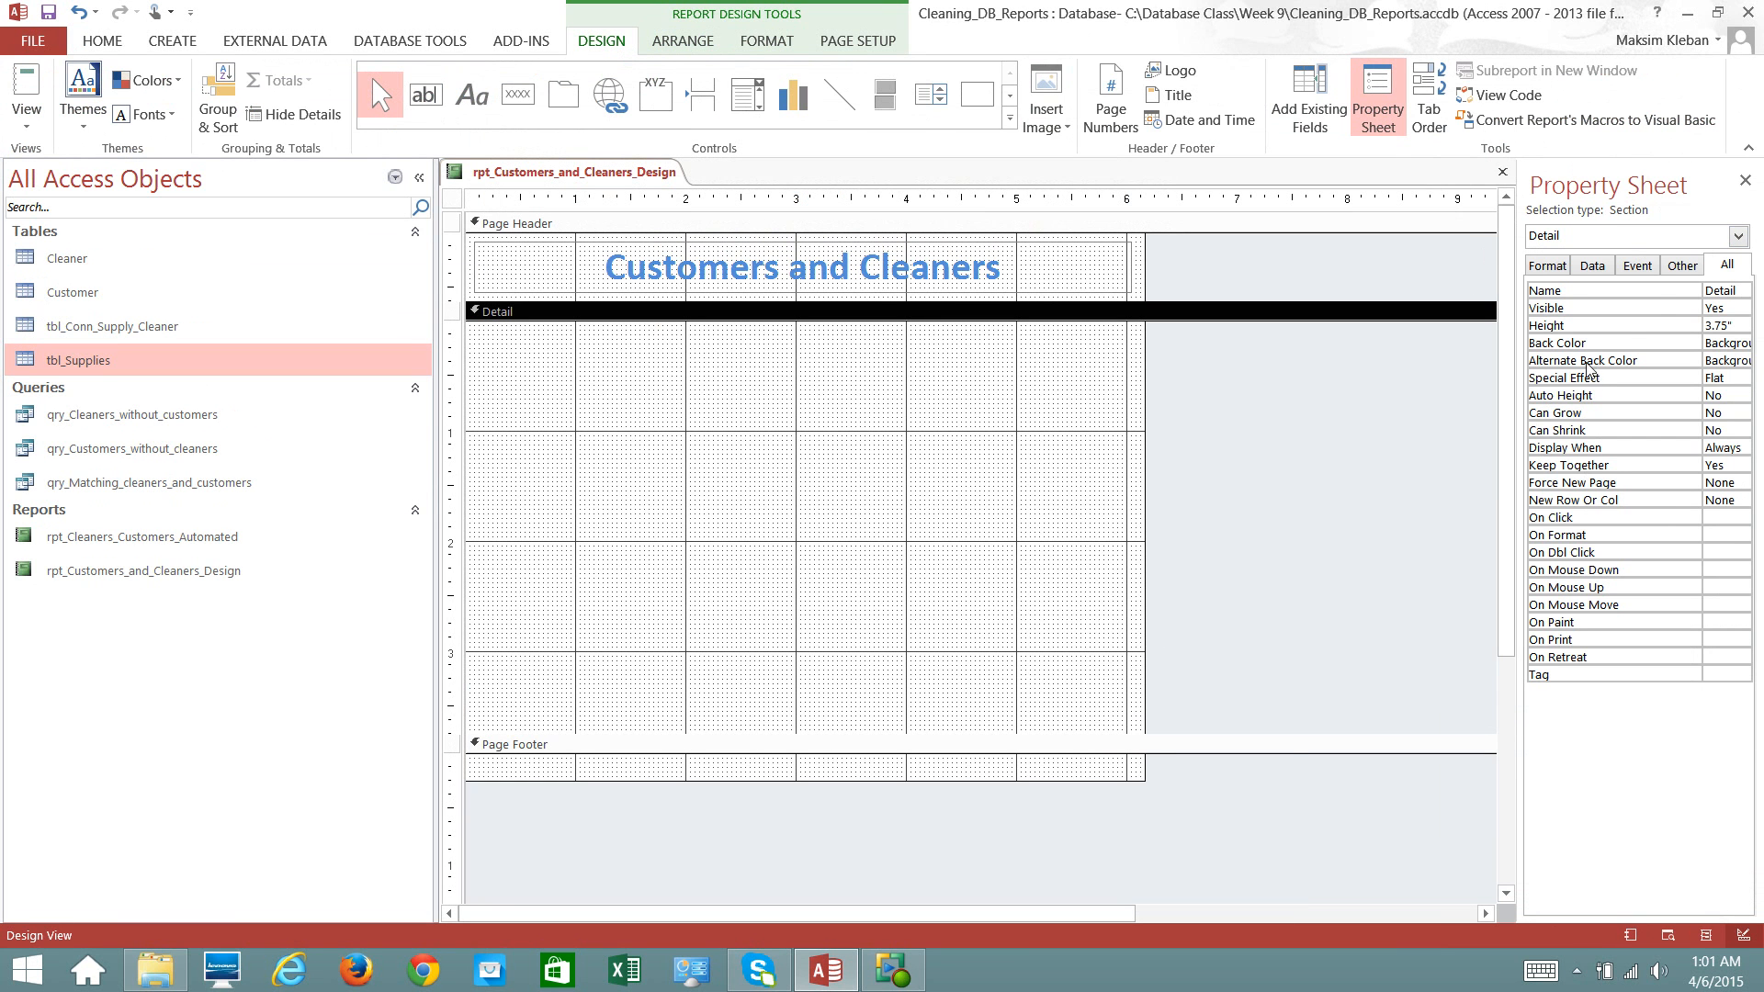
# - Show the properties of the whole report instead of the Detail section, and widen the property sheet so the values are readable
pyautogui.click(1740, 236)
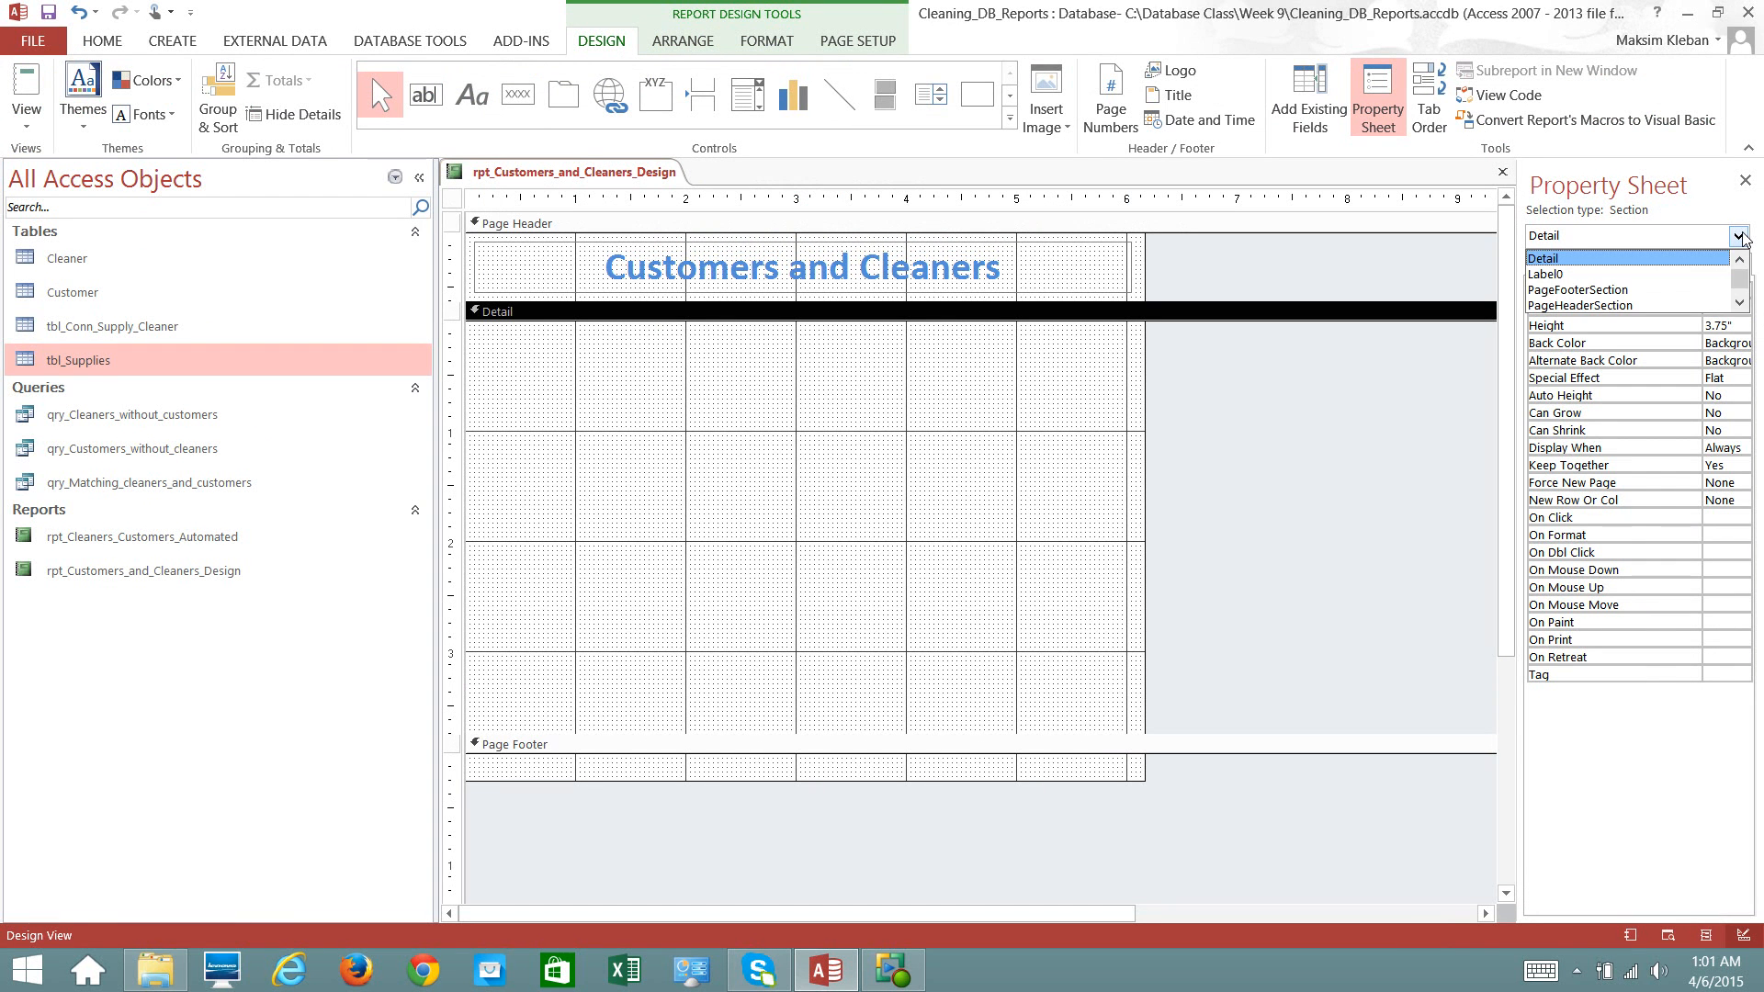
pyautogui.click(1636, 259)
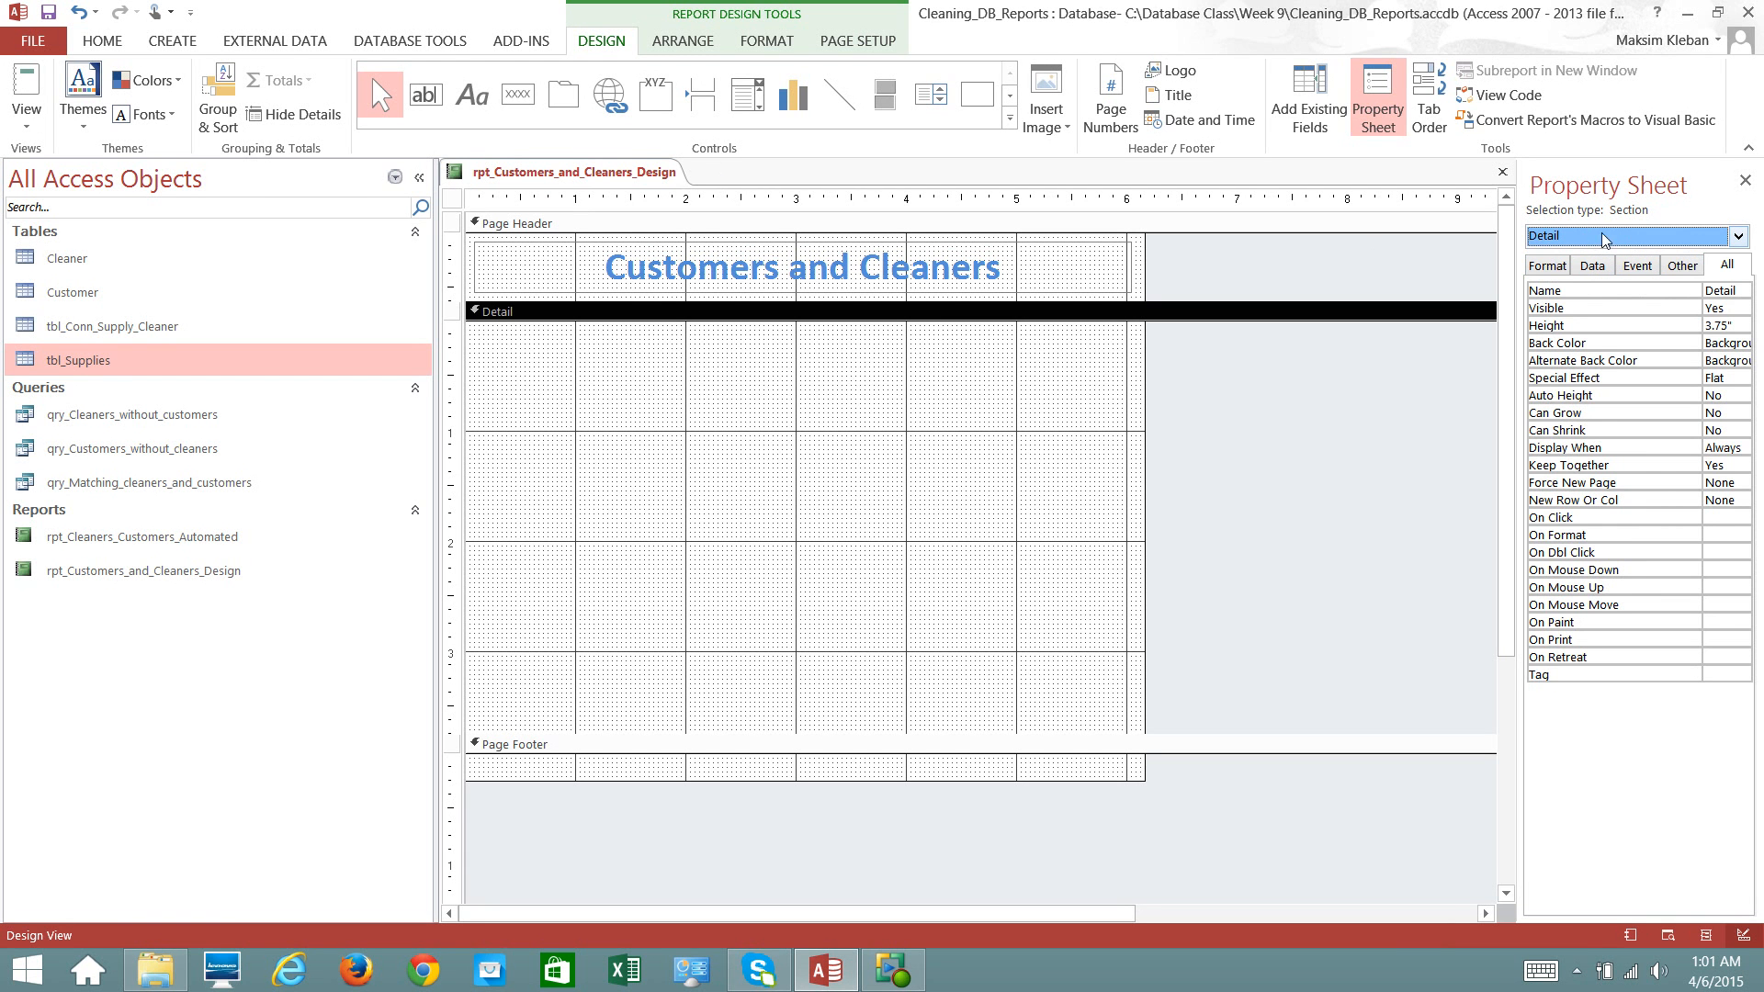
pyautogui.click(451, 200)
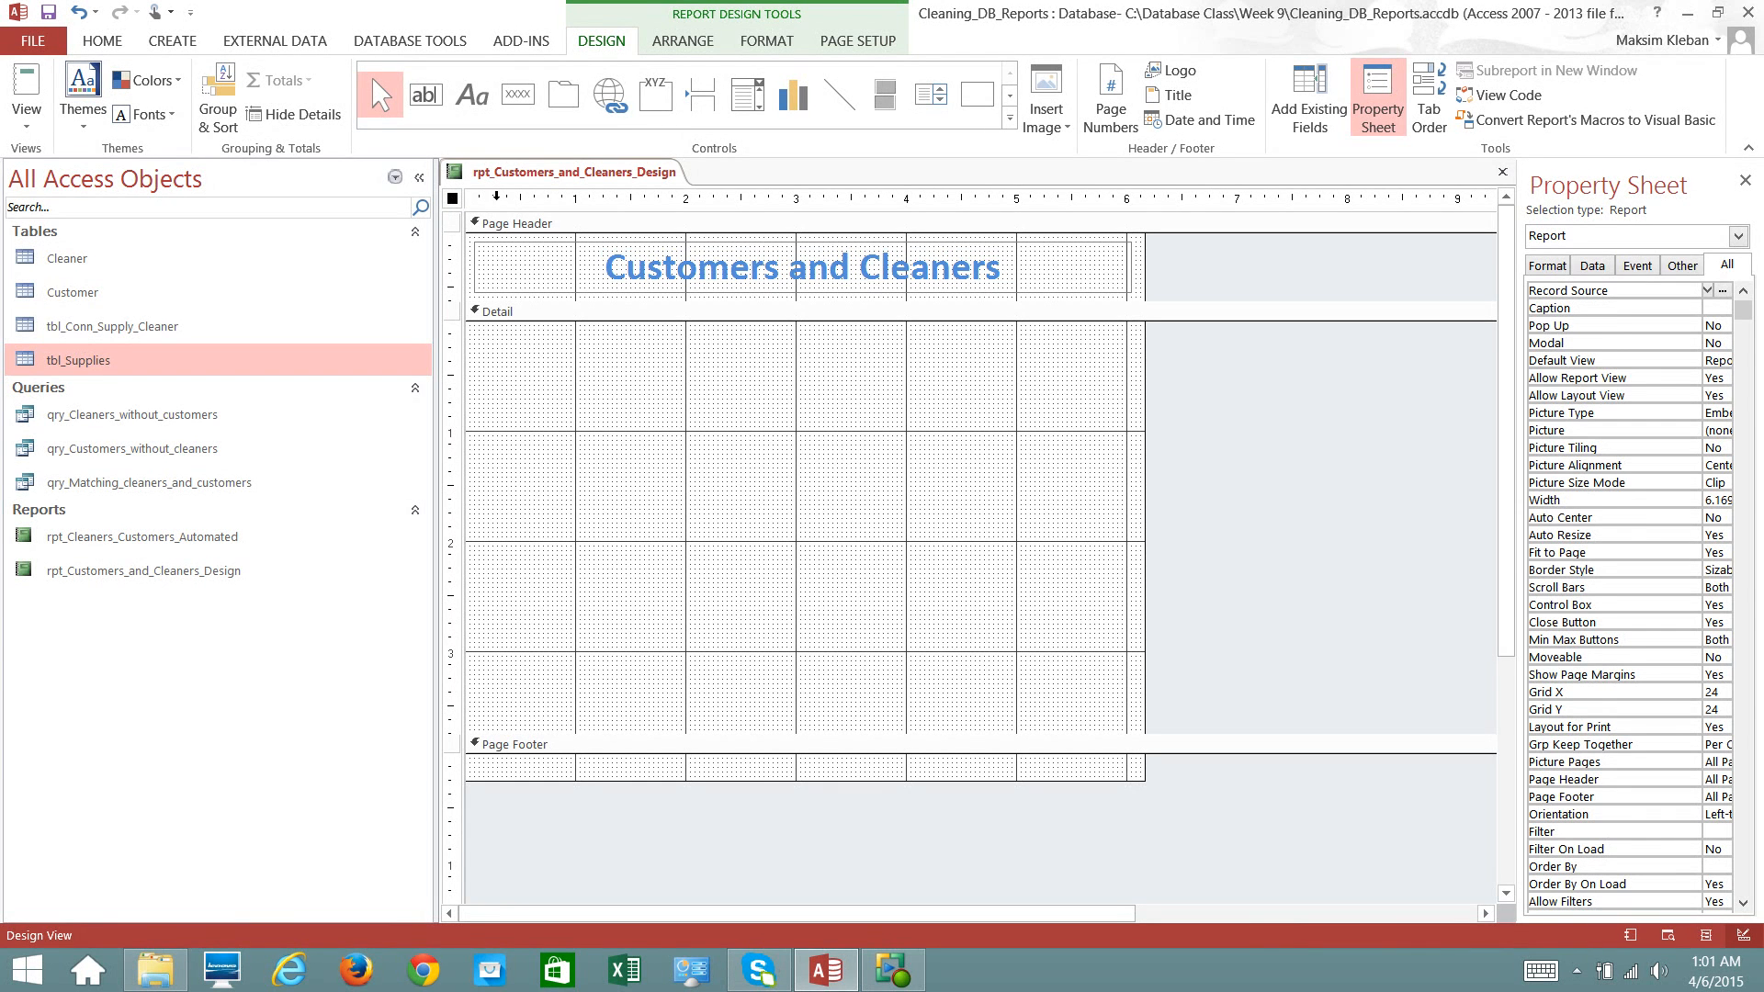
pyautogui.click(1738, 237)
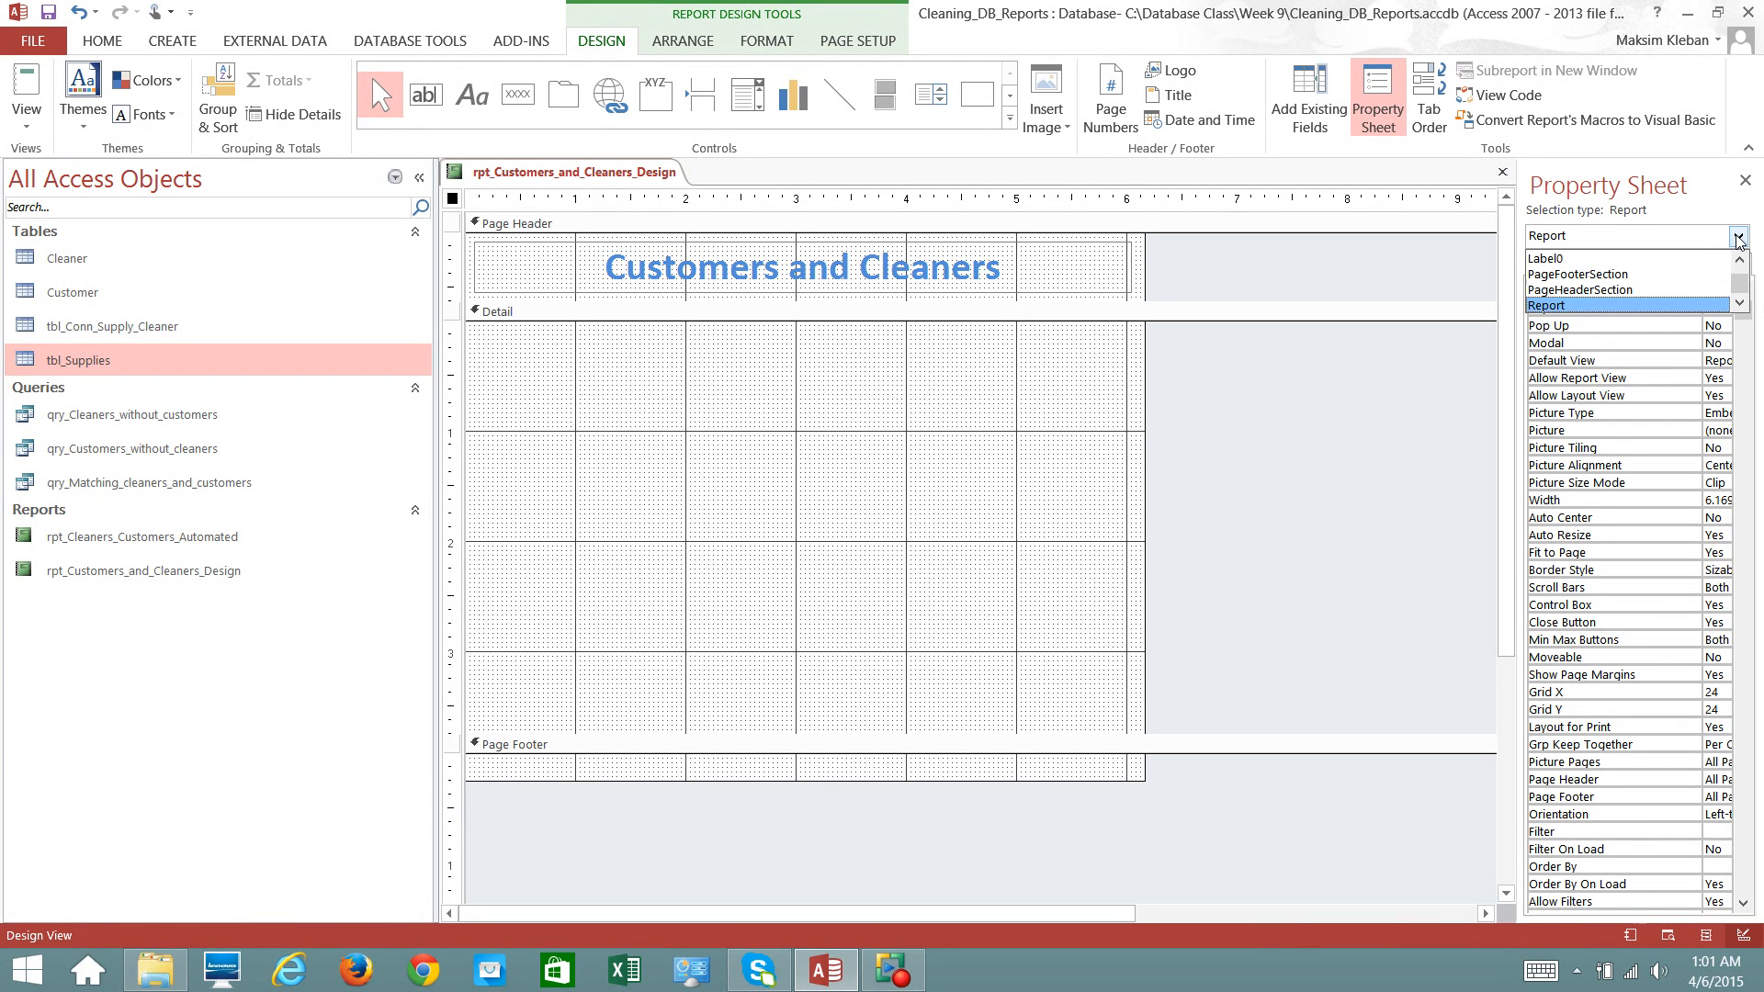
pyautogui.click(1559, 306)
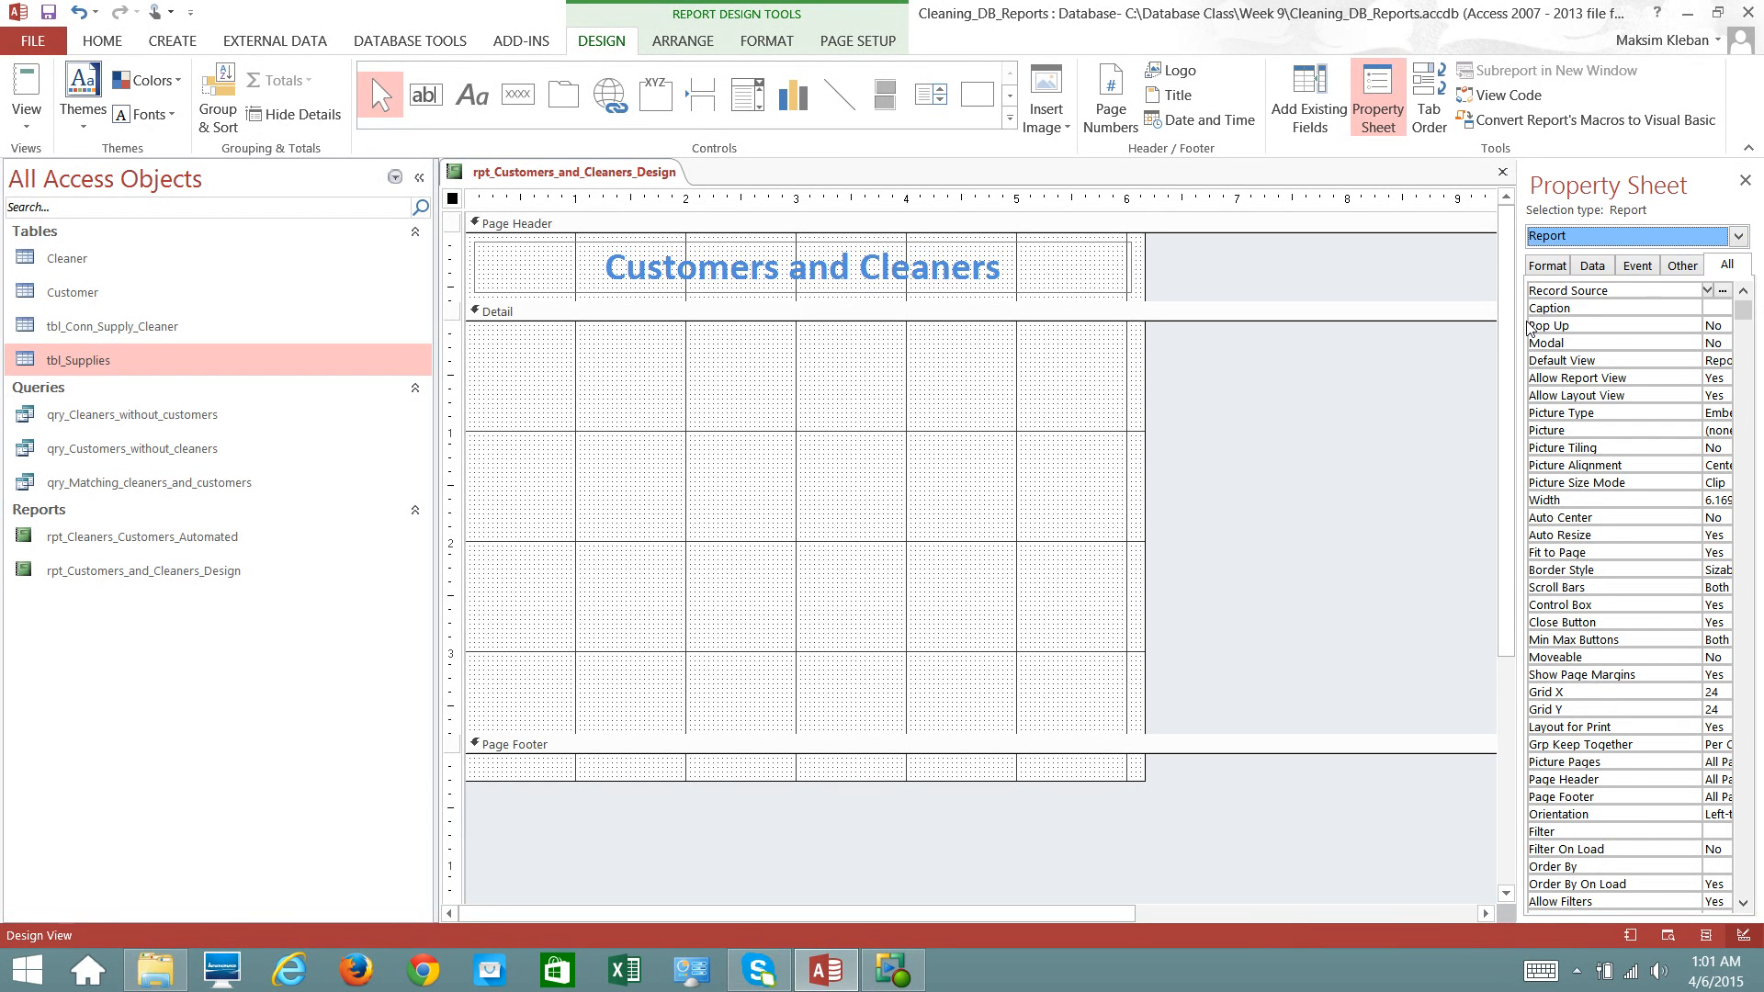
pyautogui.moveTo(1518, 321); pyautogui.dragTo(1382, 321)
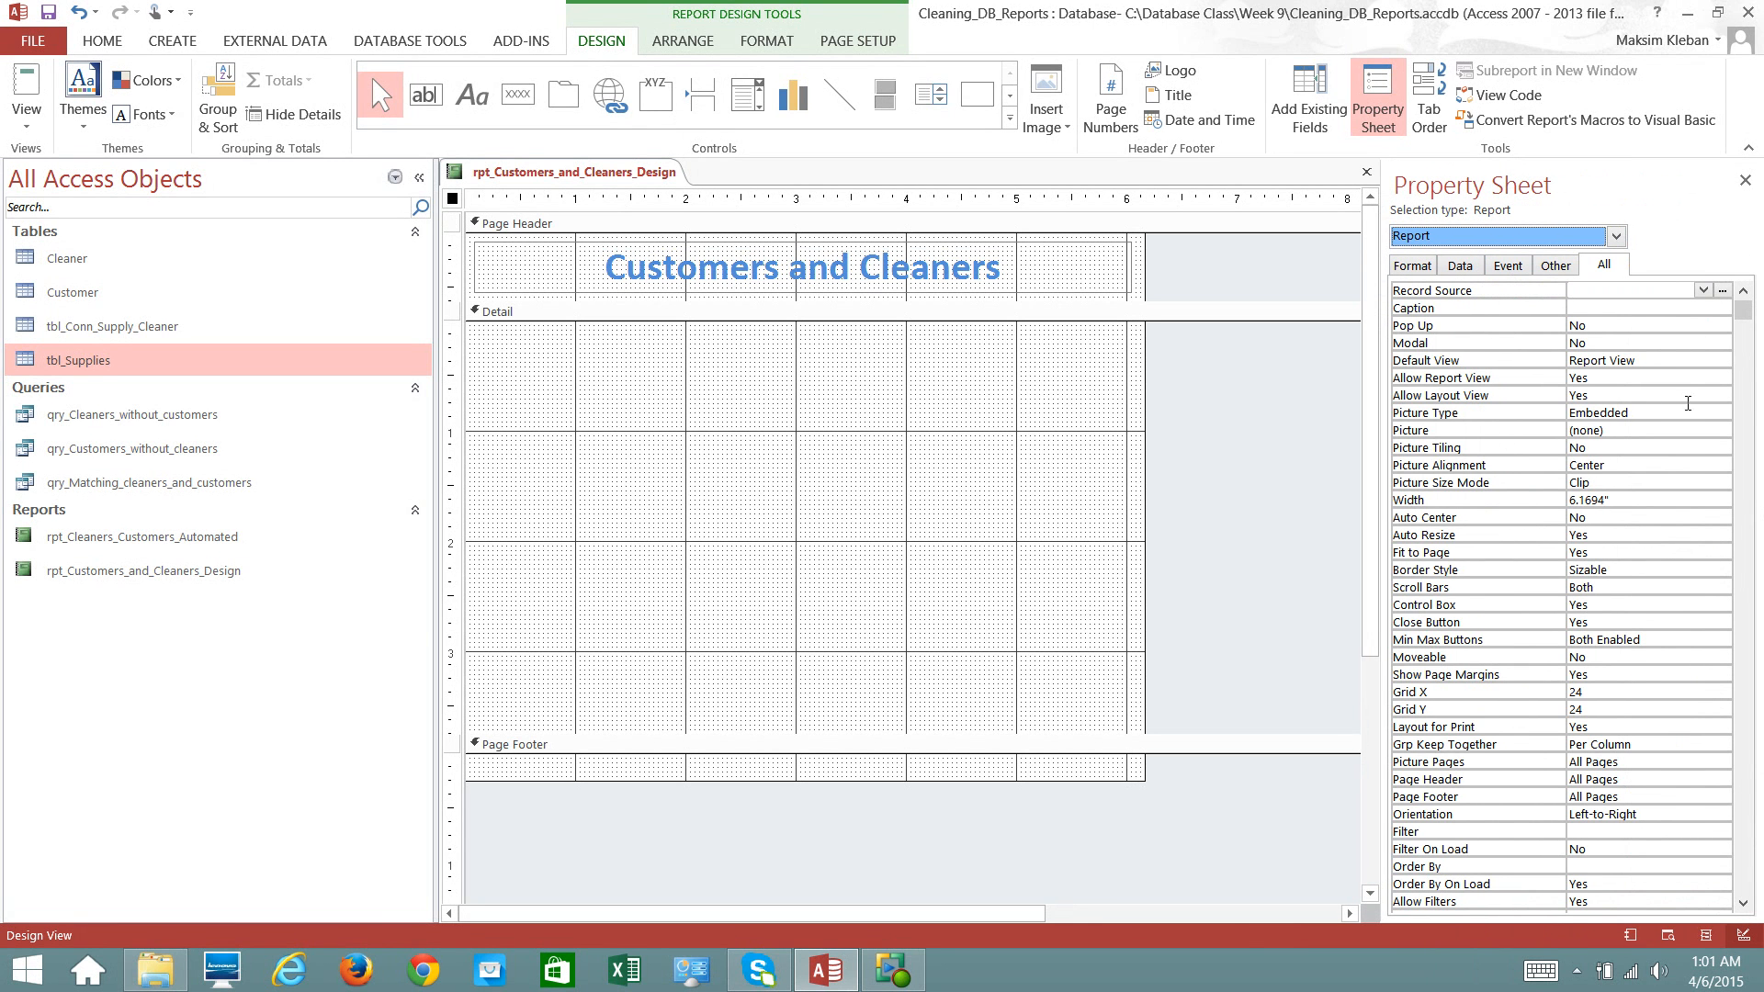
# - Set the report's Record Source to the query qry_Matching_cleaners_and_customers
pyautogui.click(1745, 292)
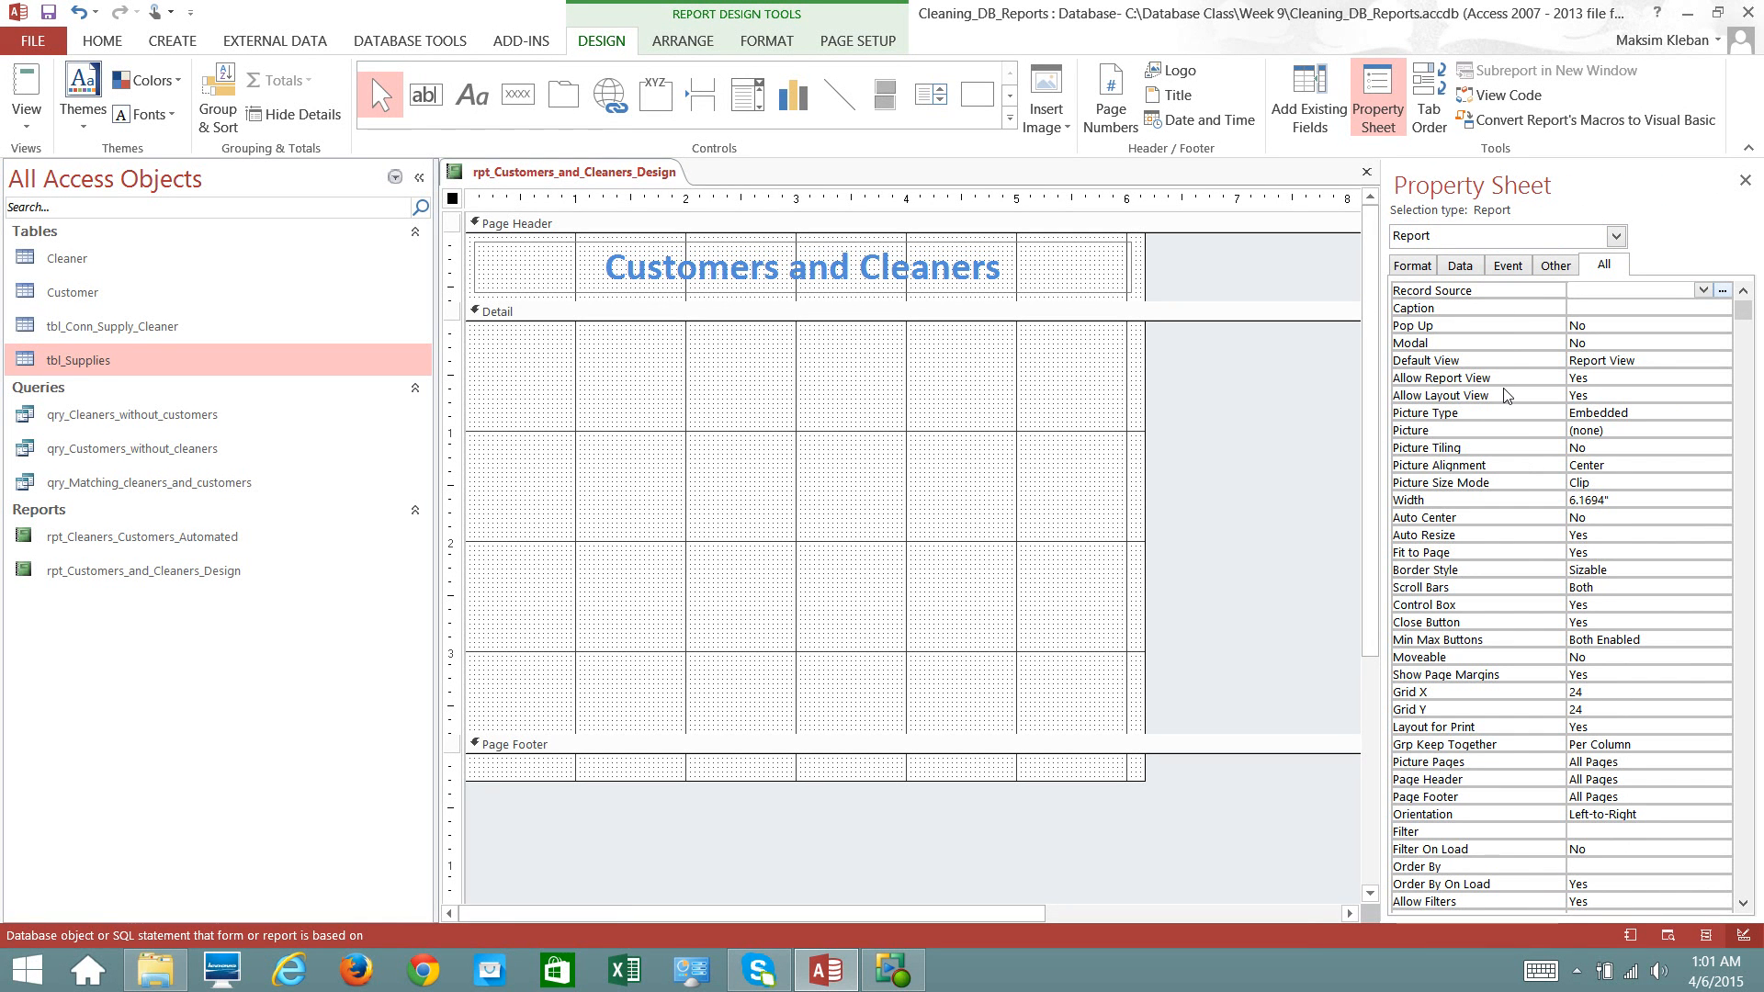
pyautogui.click(1468, 270)
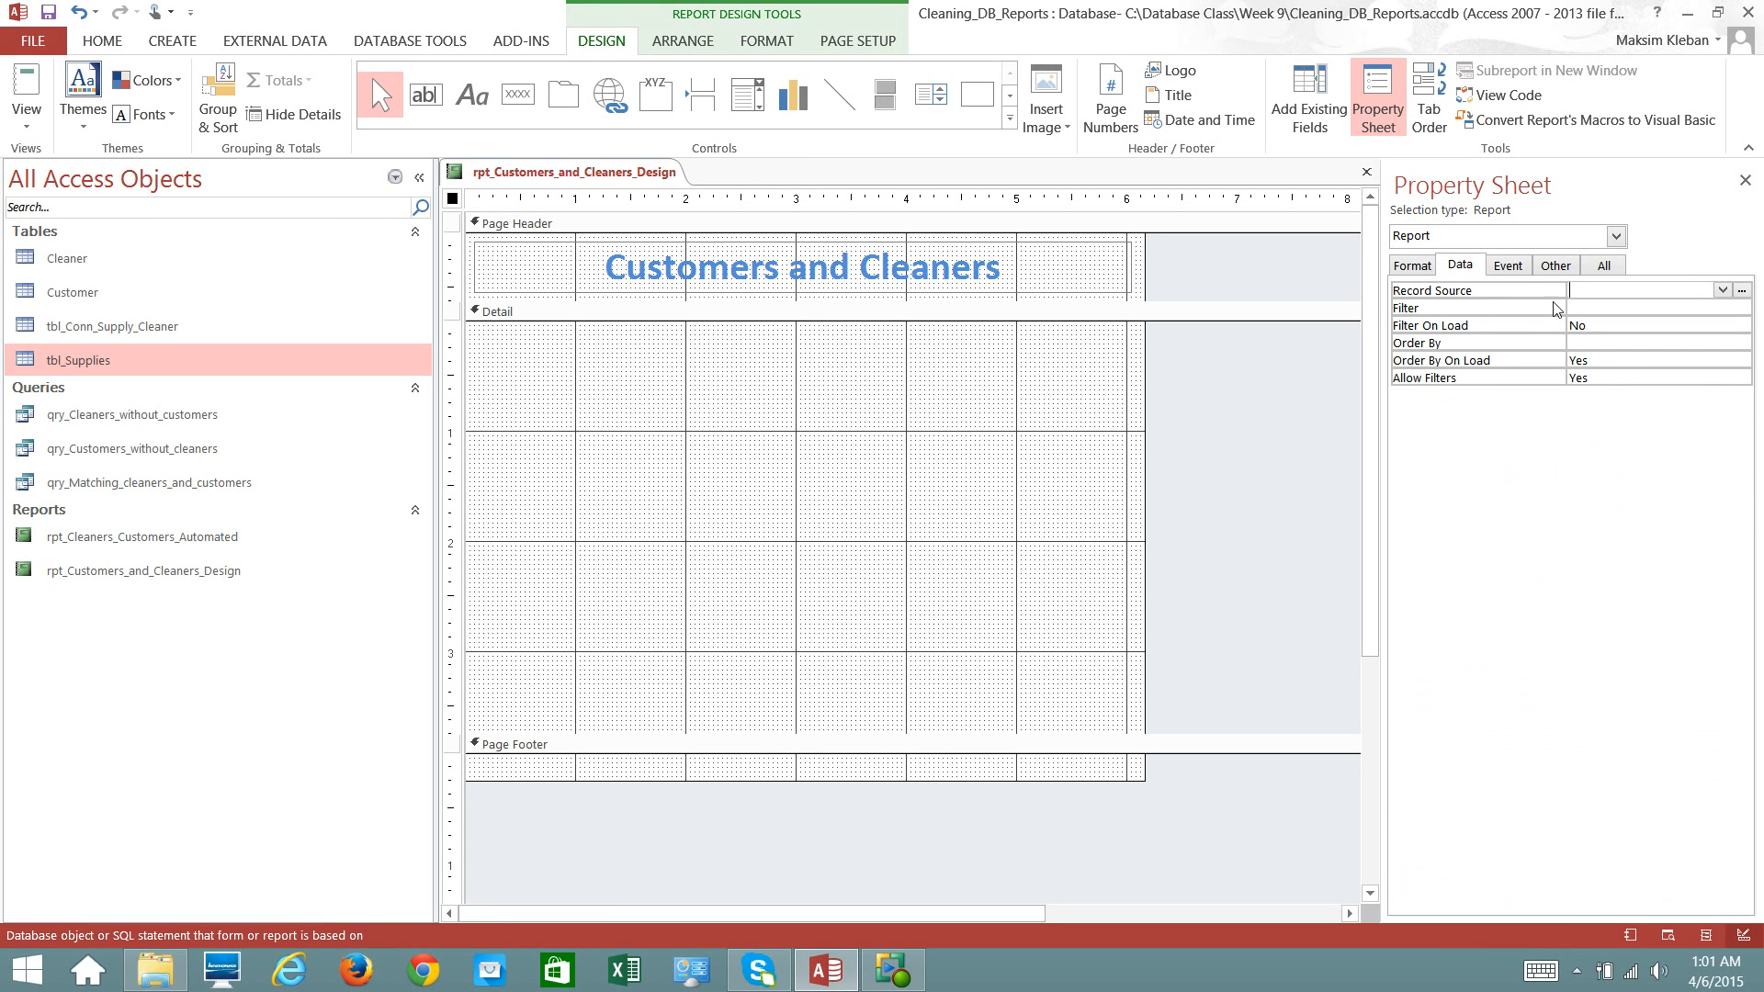
pyautogui.click(1723, 292)
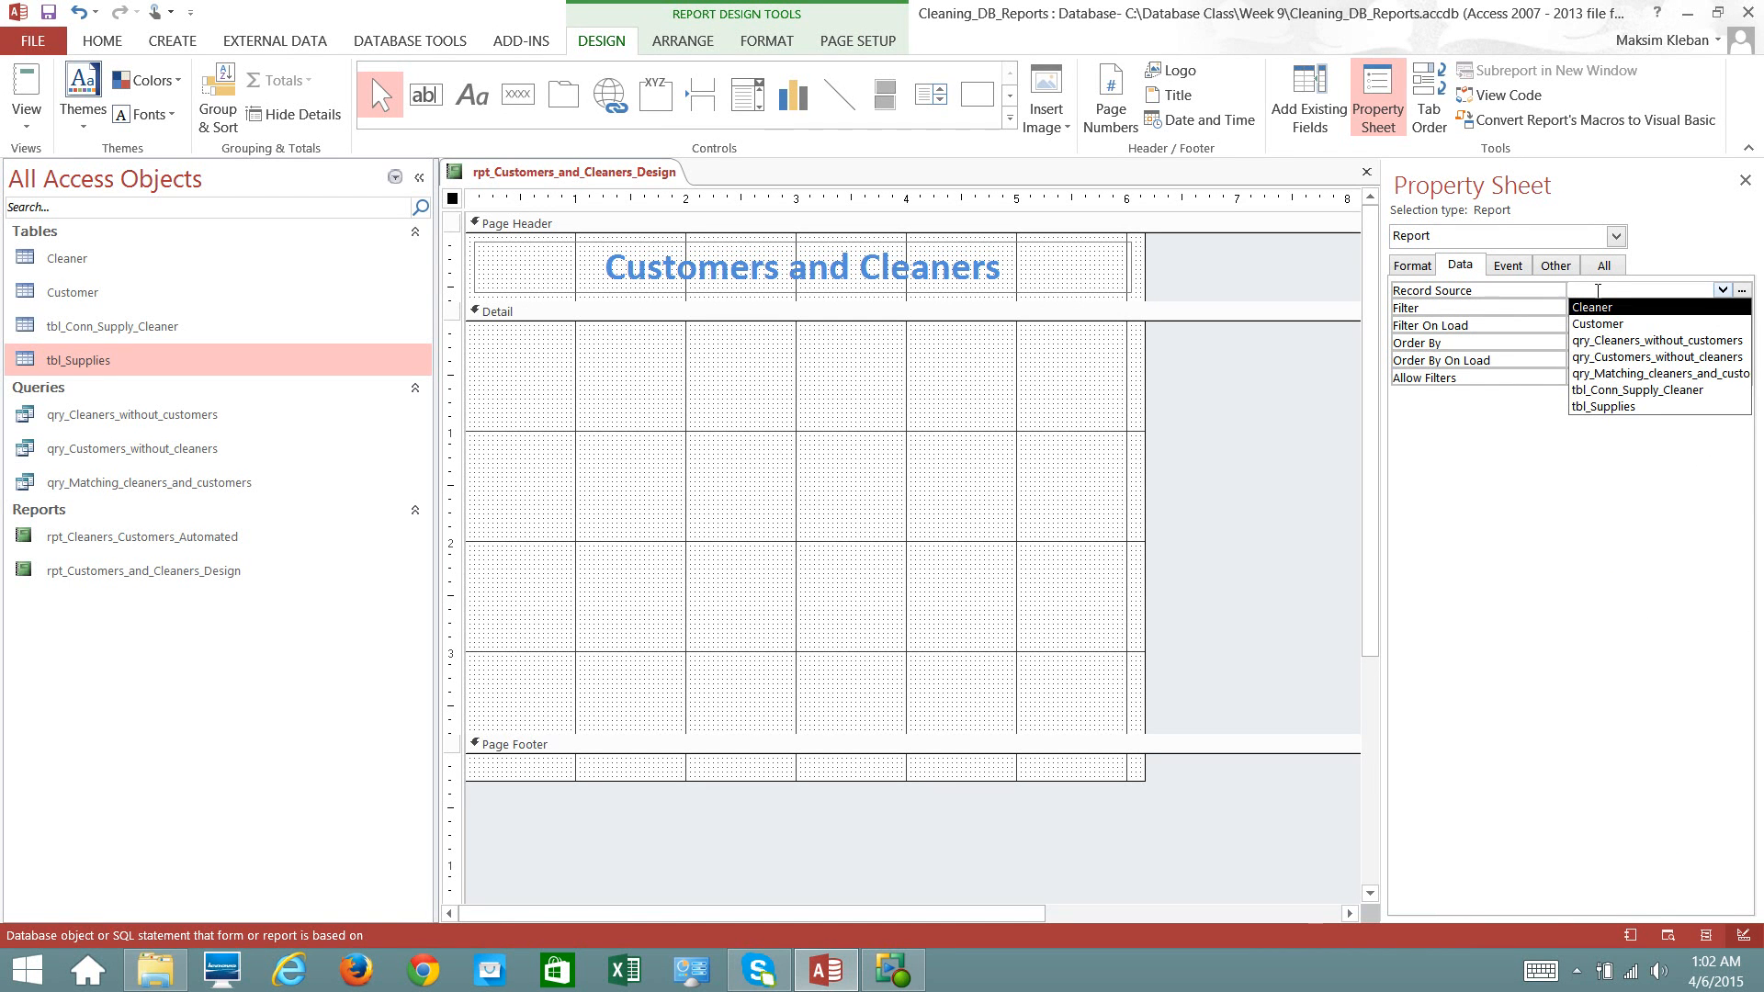
pyautogui.write('qry_')
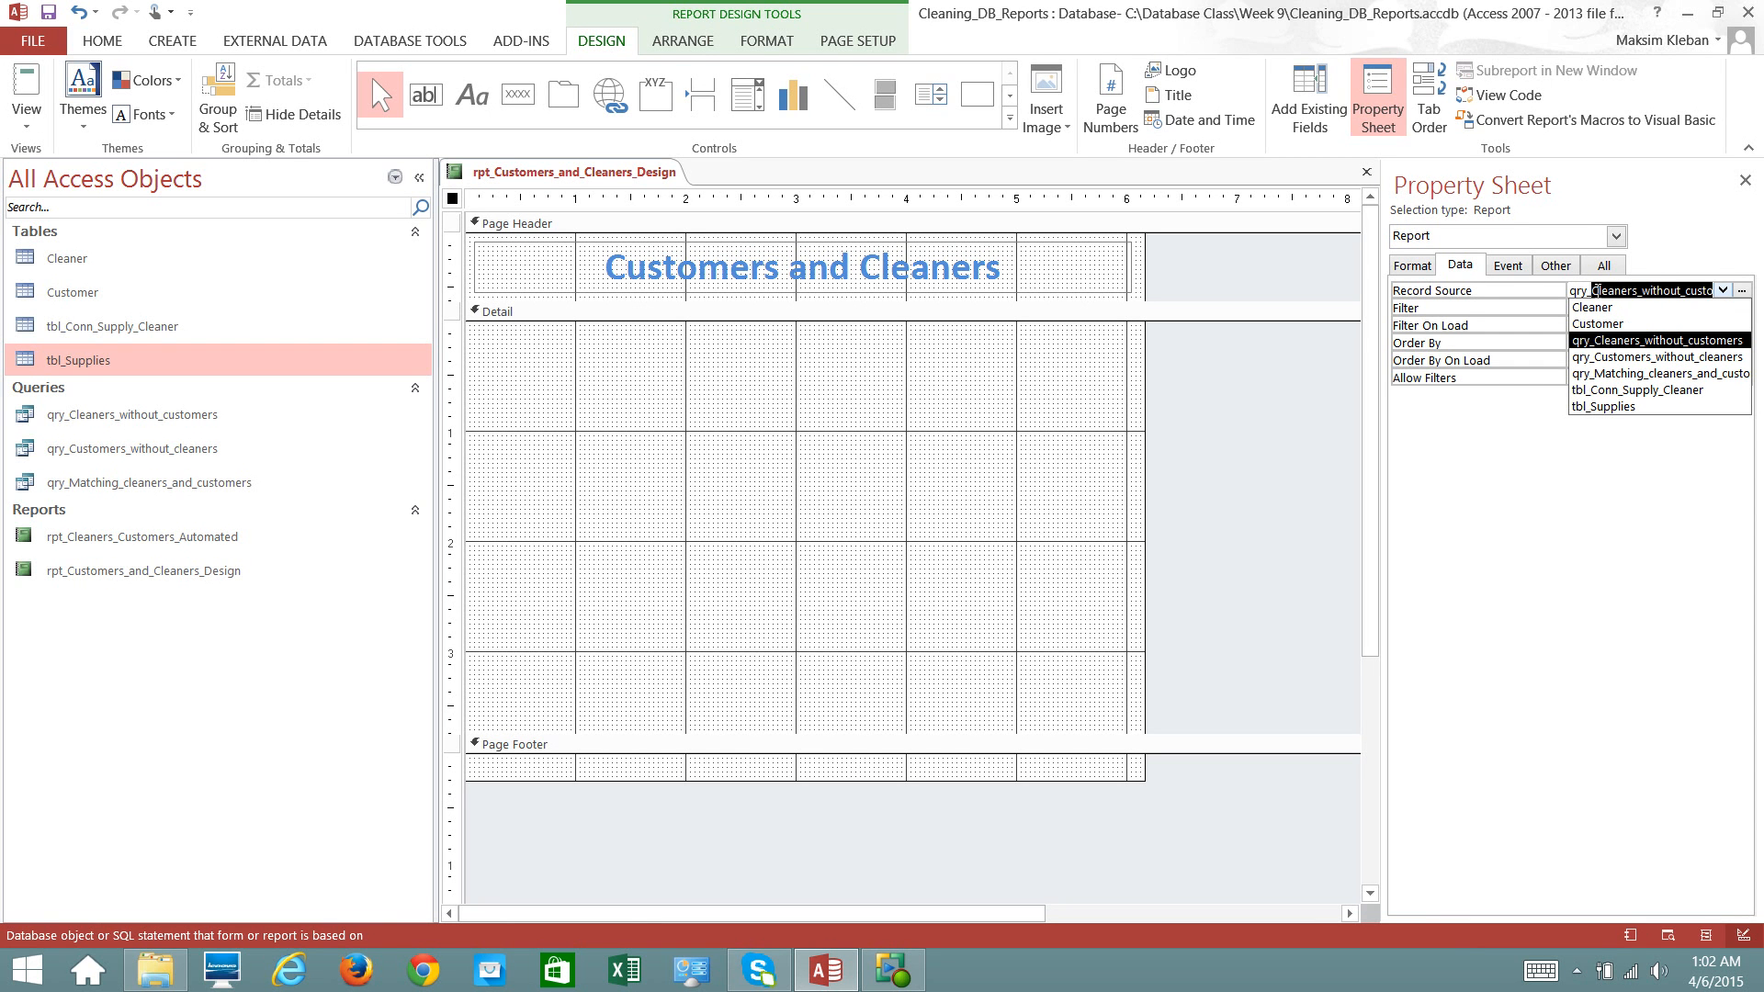
pyautogui.write('M')
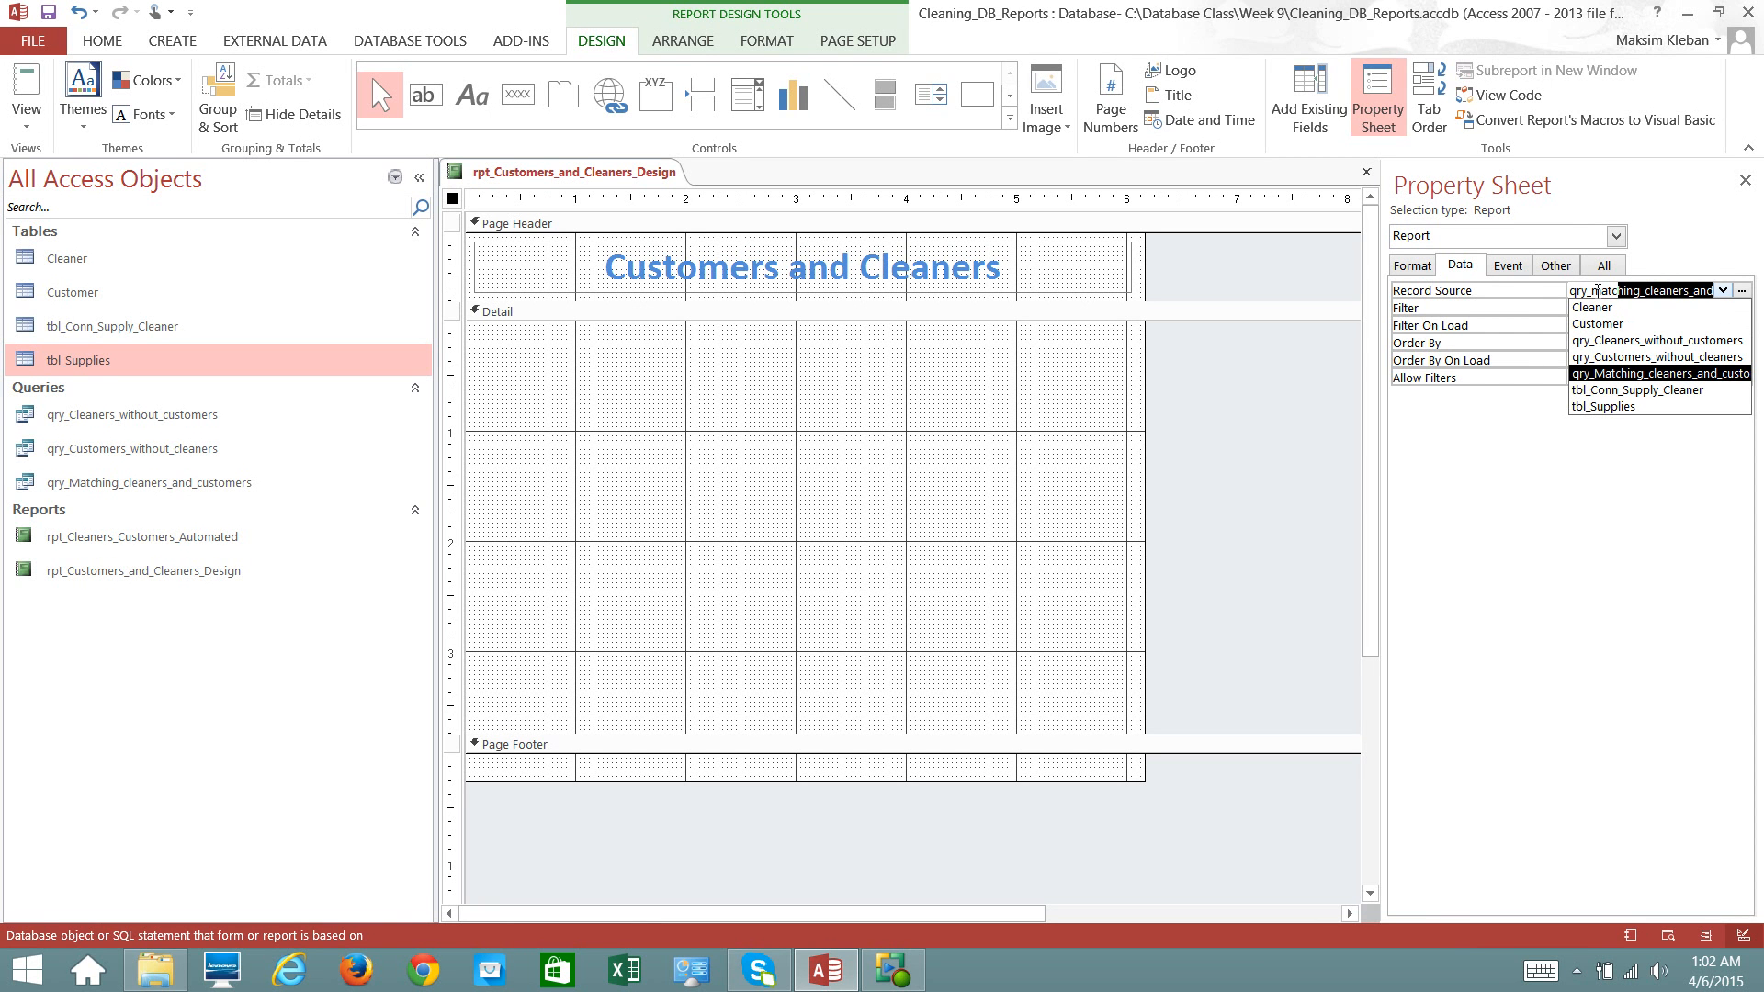
pyautogui.click(1652, 374)
pyautogui.click(1612, 311)
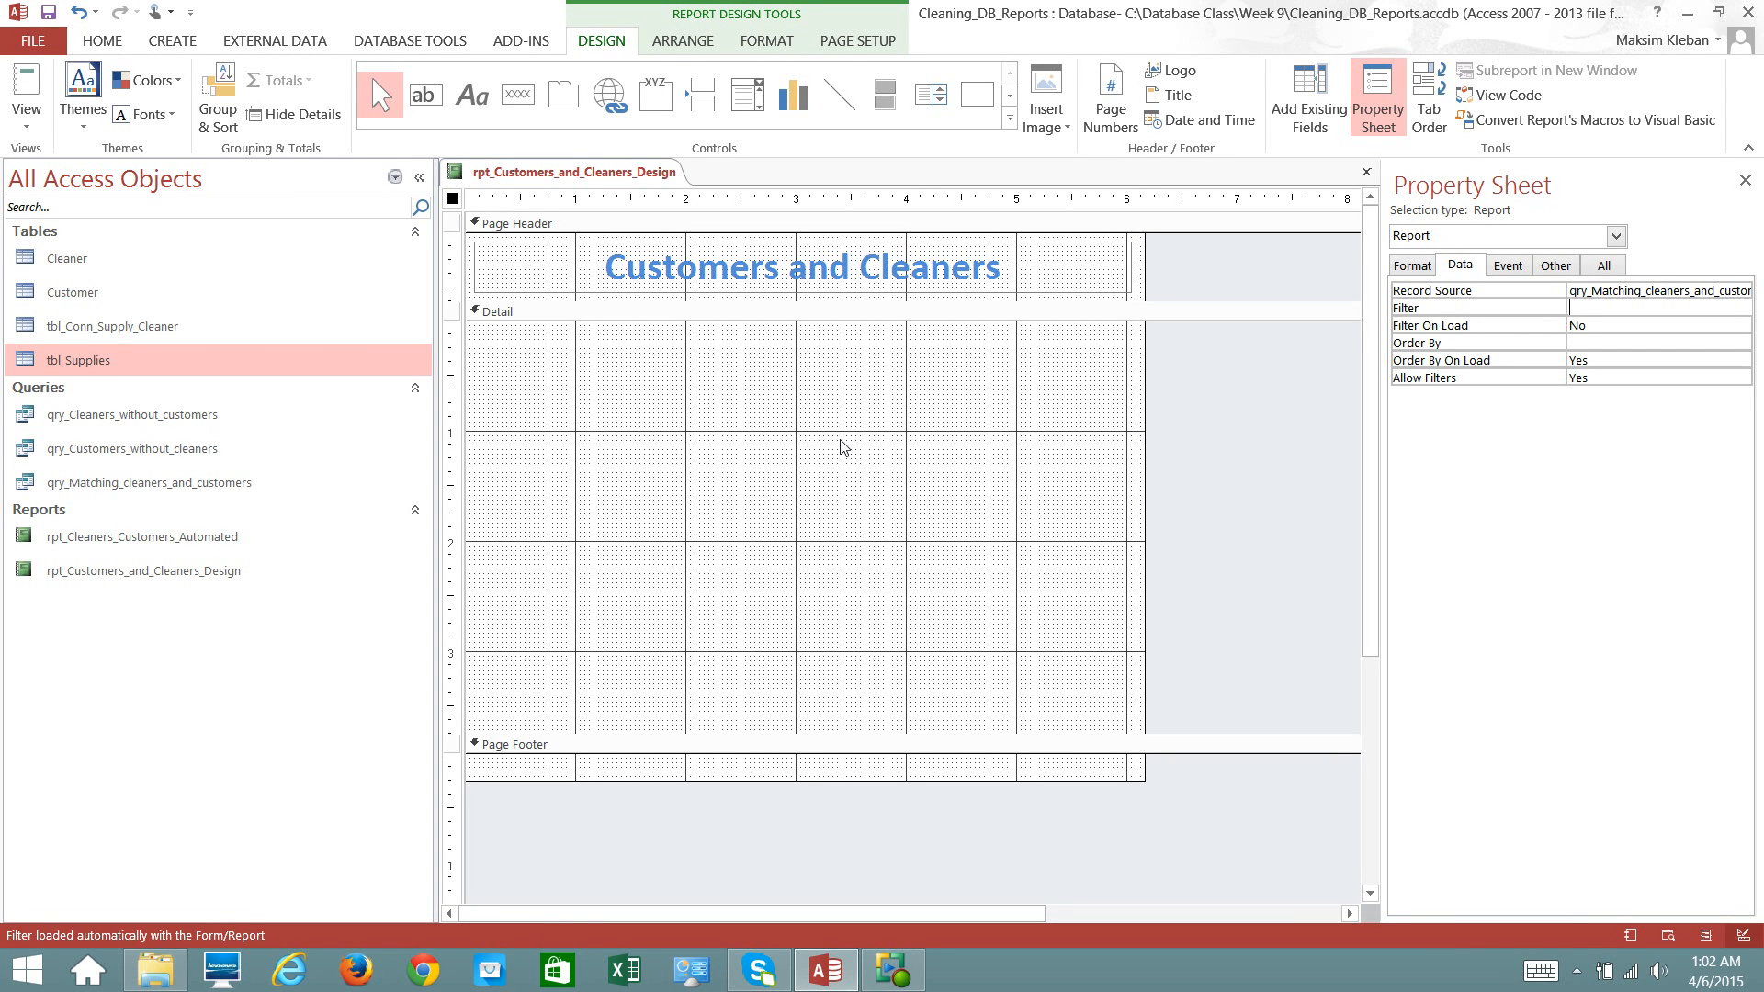
# - Group the report on Cleaner_Last_Name and increase the new group header's height to about 0.8 inch
pyautogui.click(217, 94)
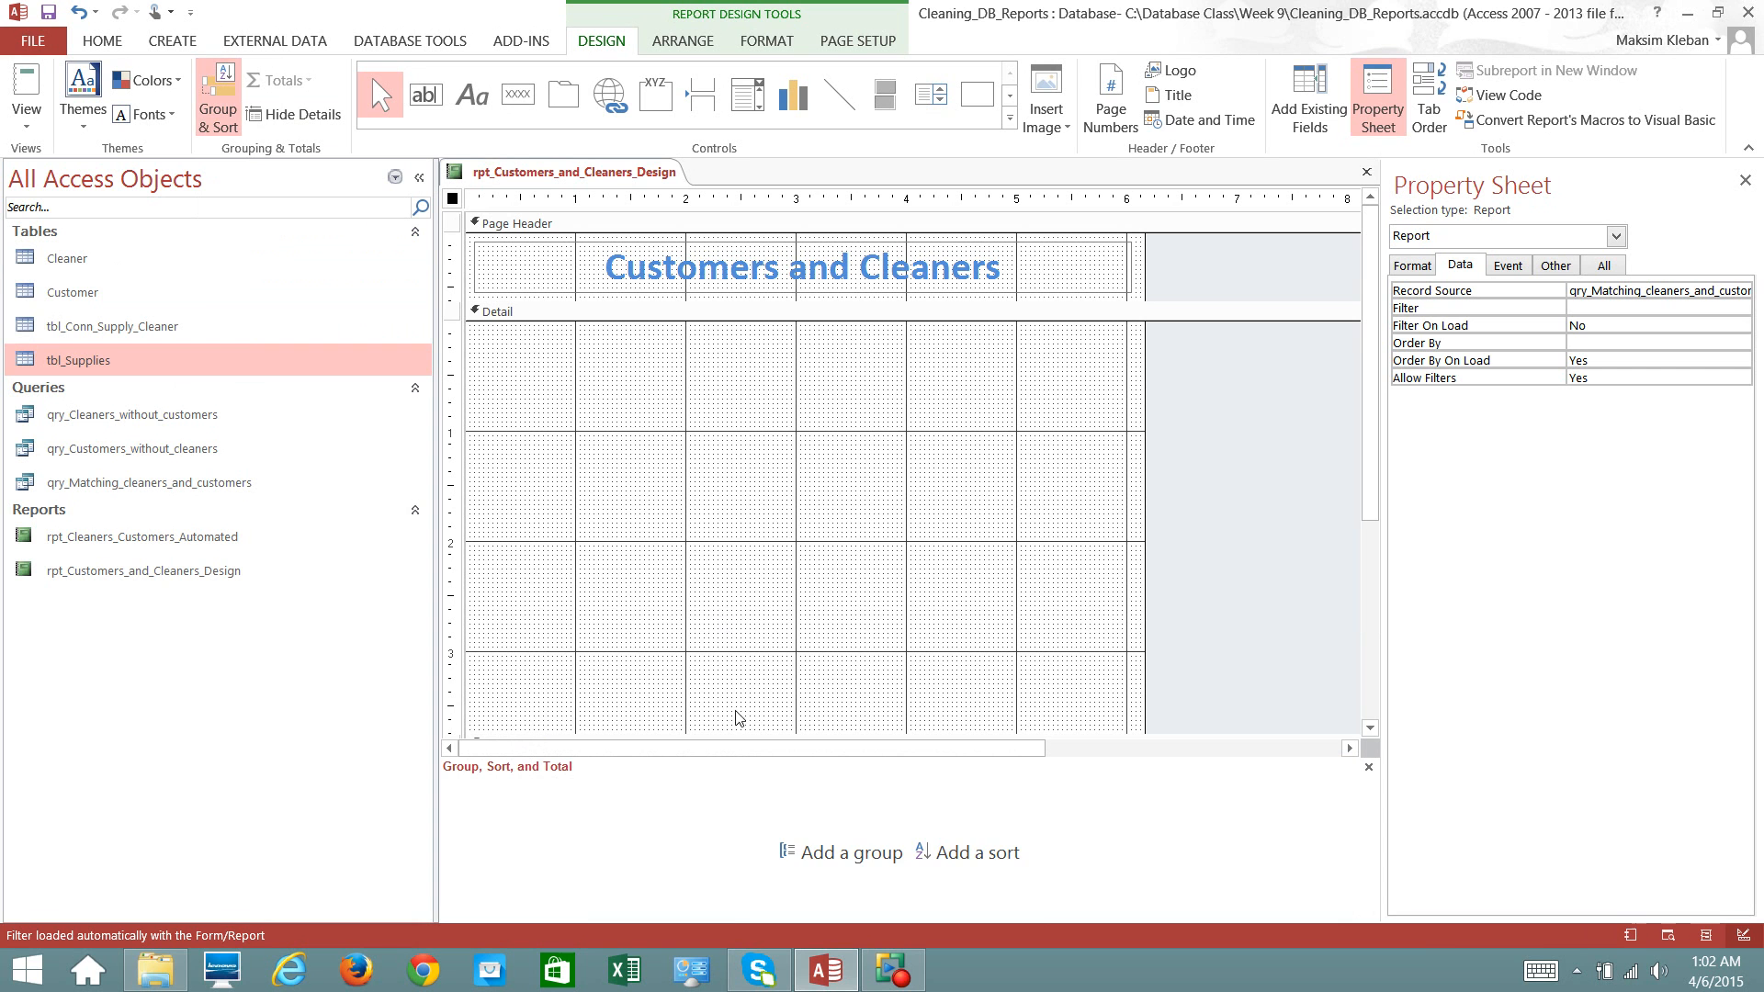
pyautogui.click(825, 847)
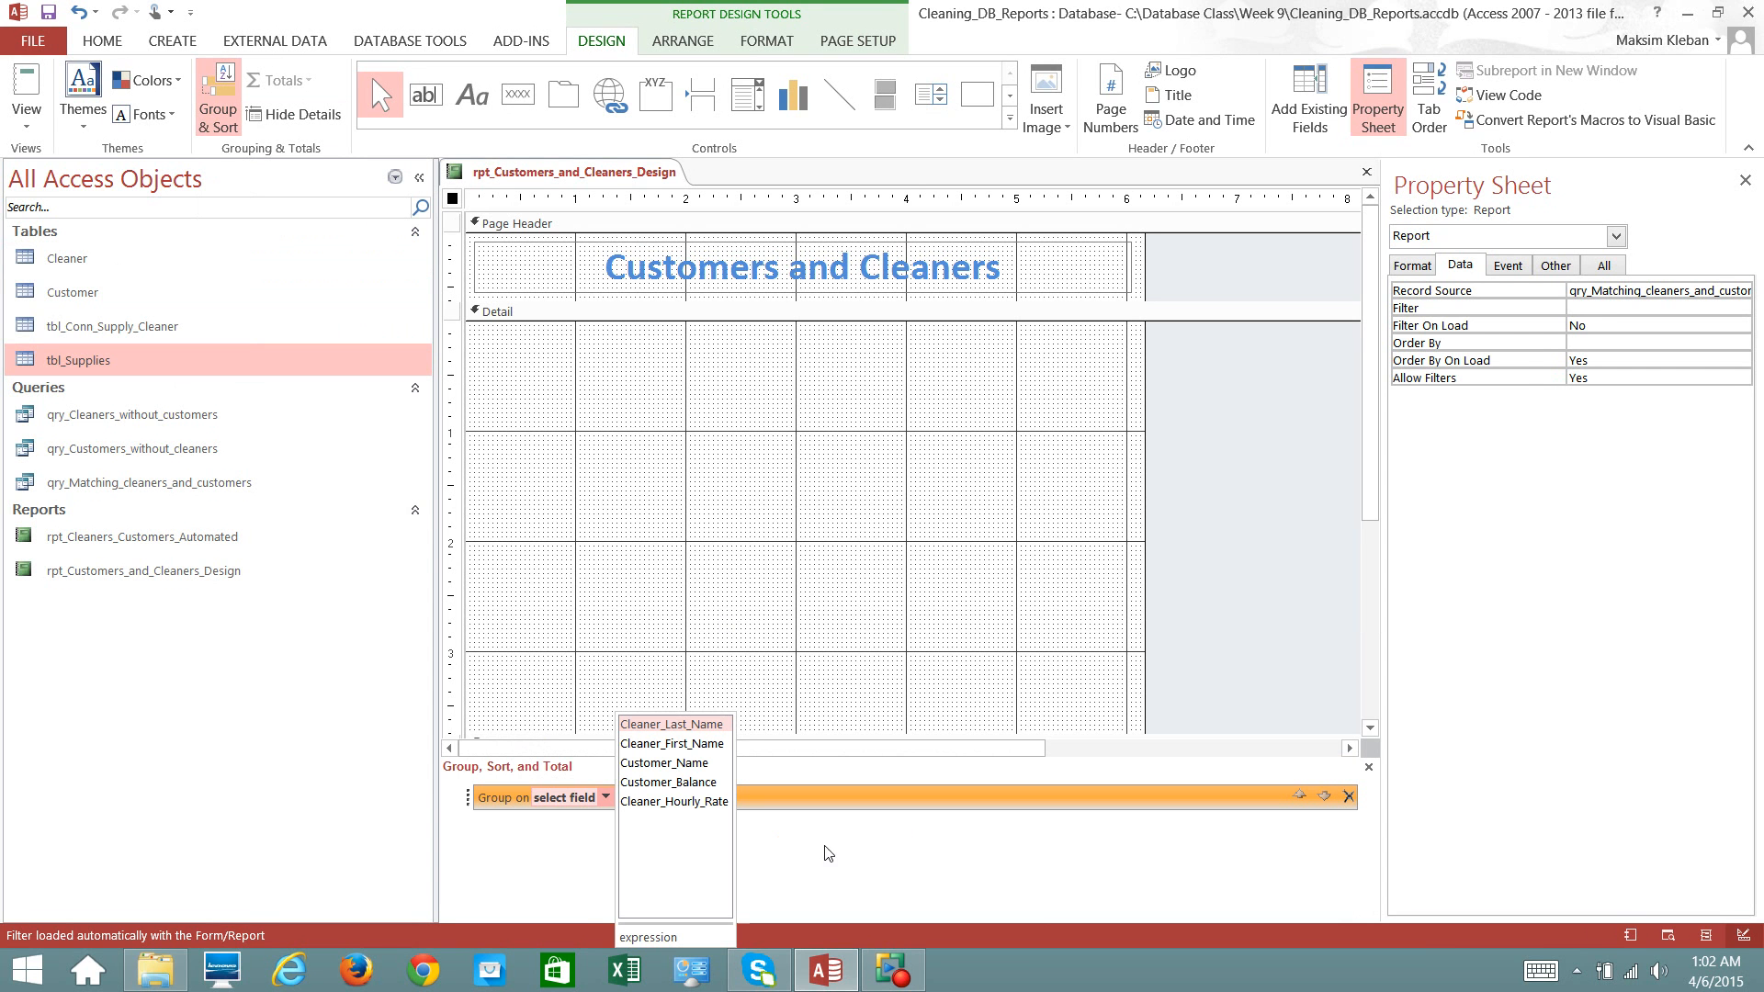
pyautogui.click(686, 726)
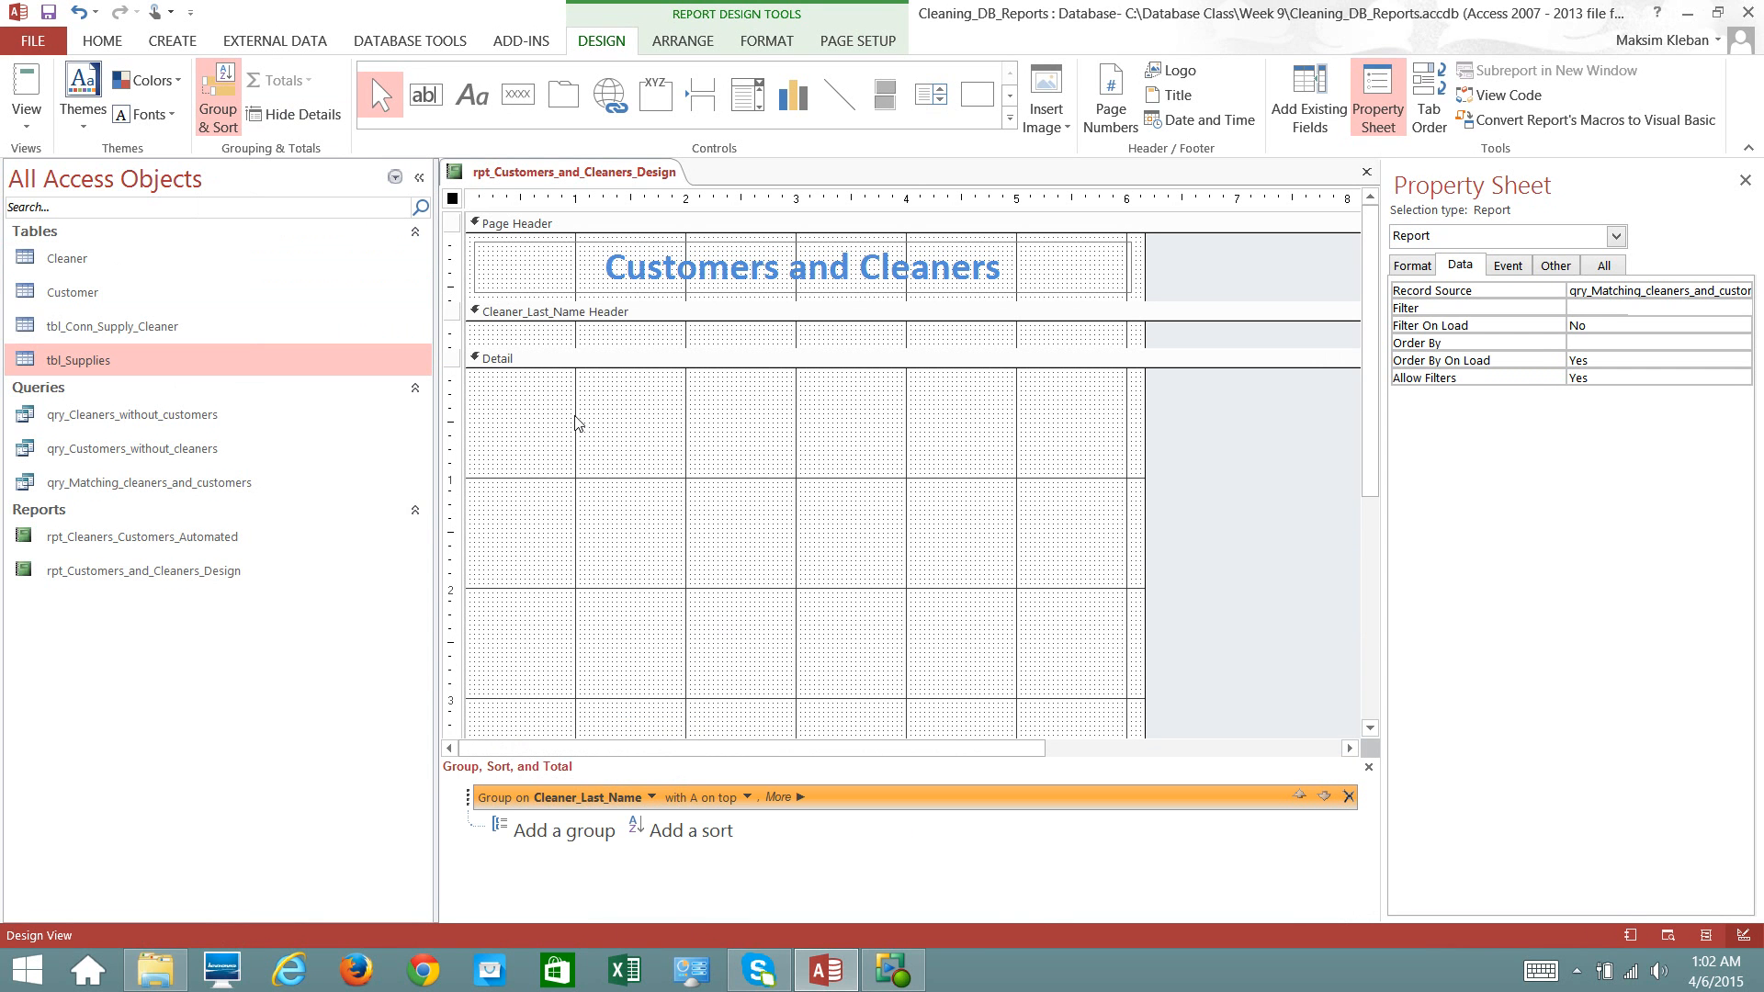
pyautogui.moveTo(575, 350); pyautogui.dragTo(573, 411)
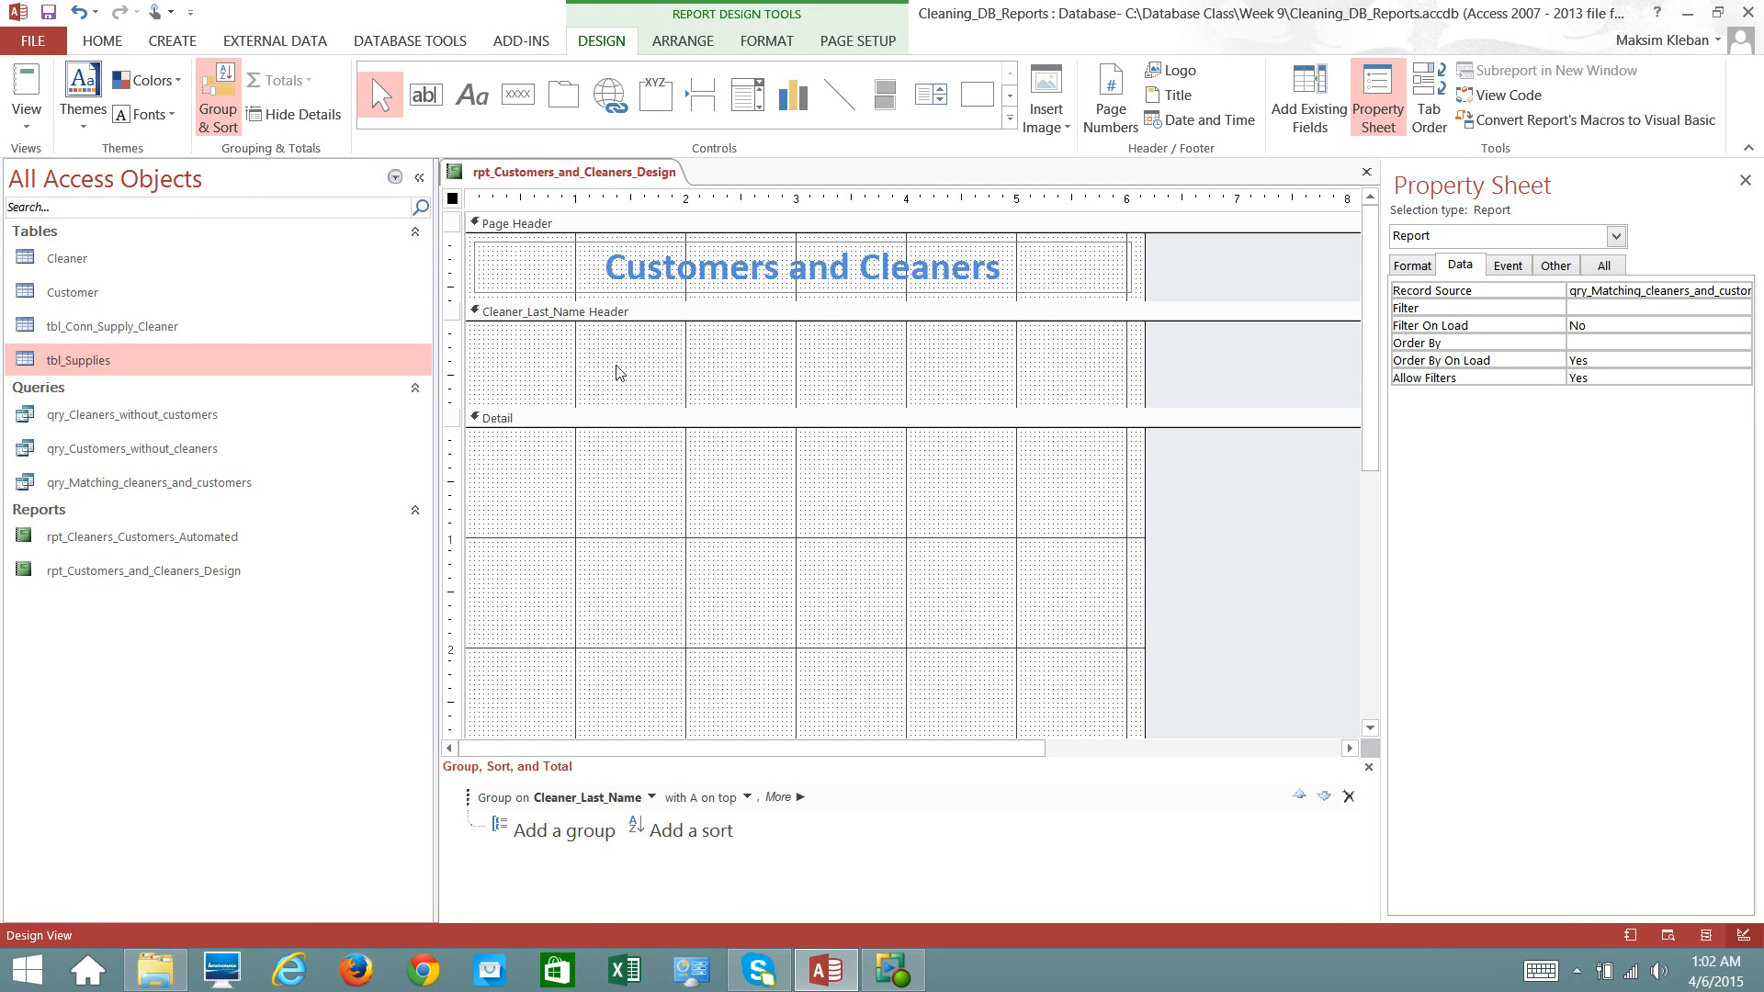
# - Add the Cleaner_Last_Name field from the current record source to the Cleaner_Last_Name Header section
pyautogui.click(1303, 92)
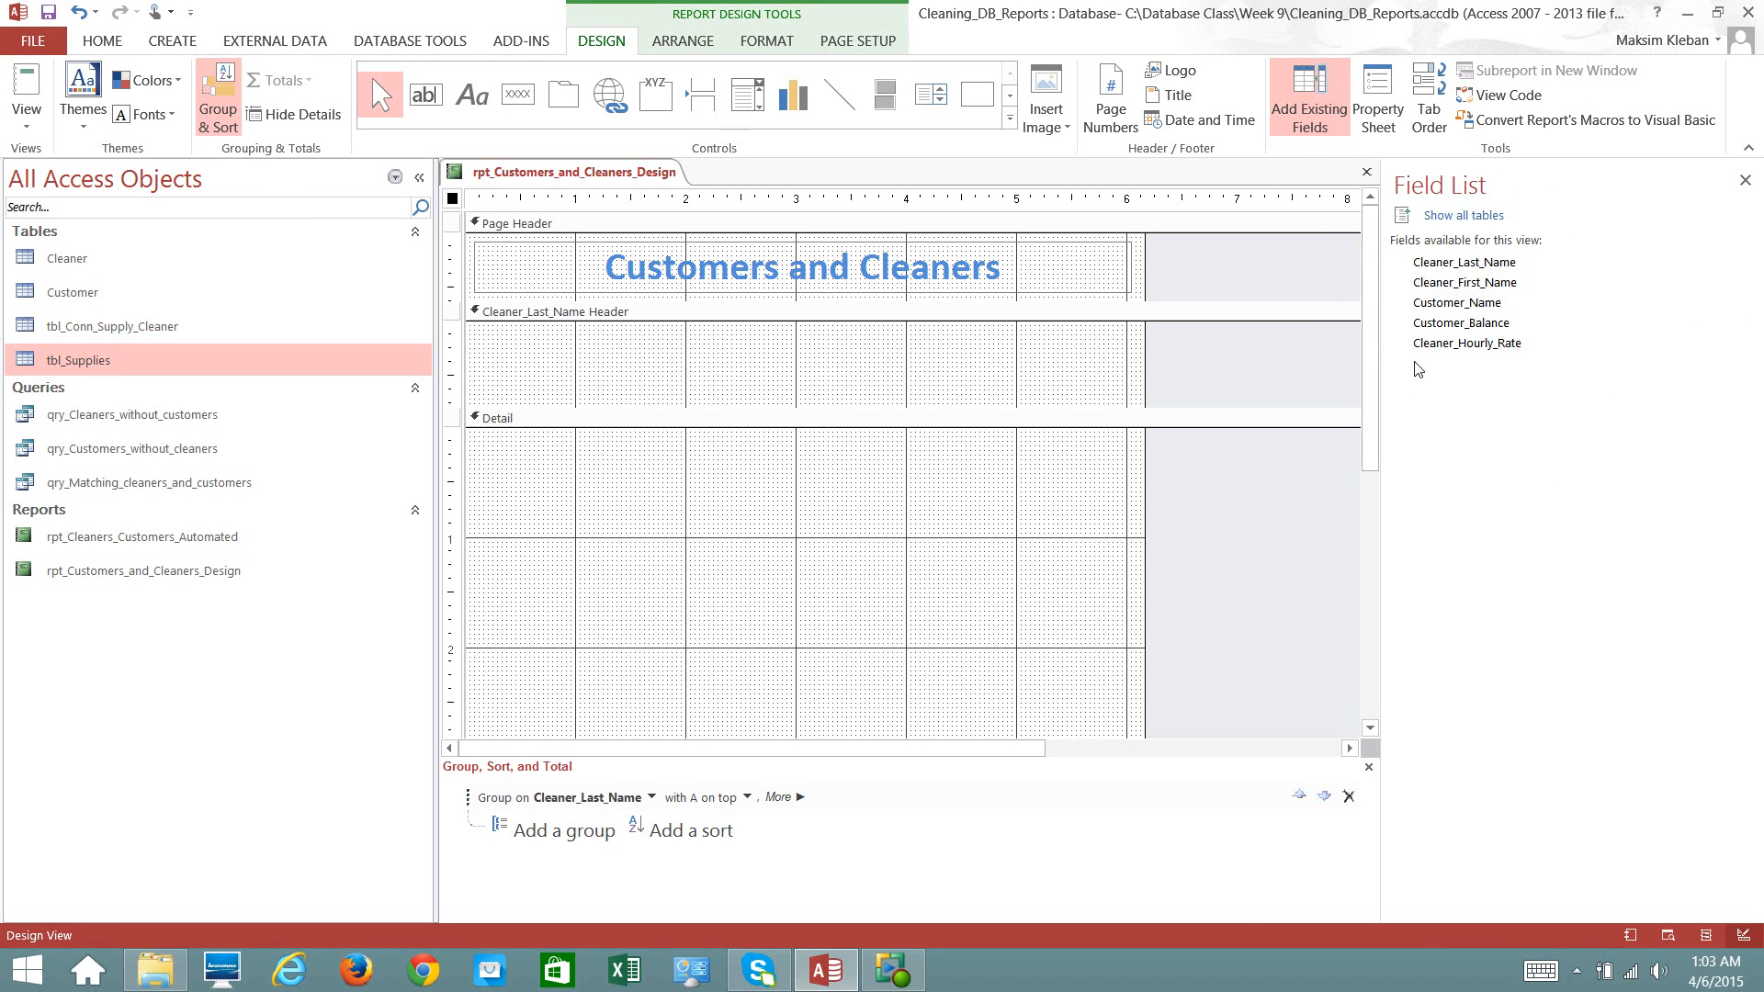
pyautogui.click(1458, 219)
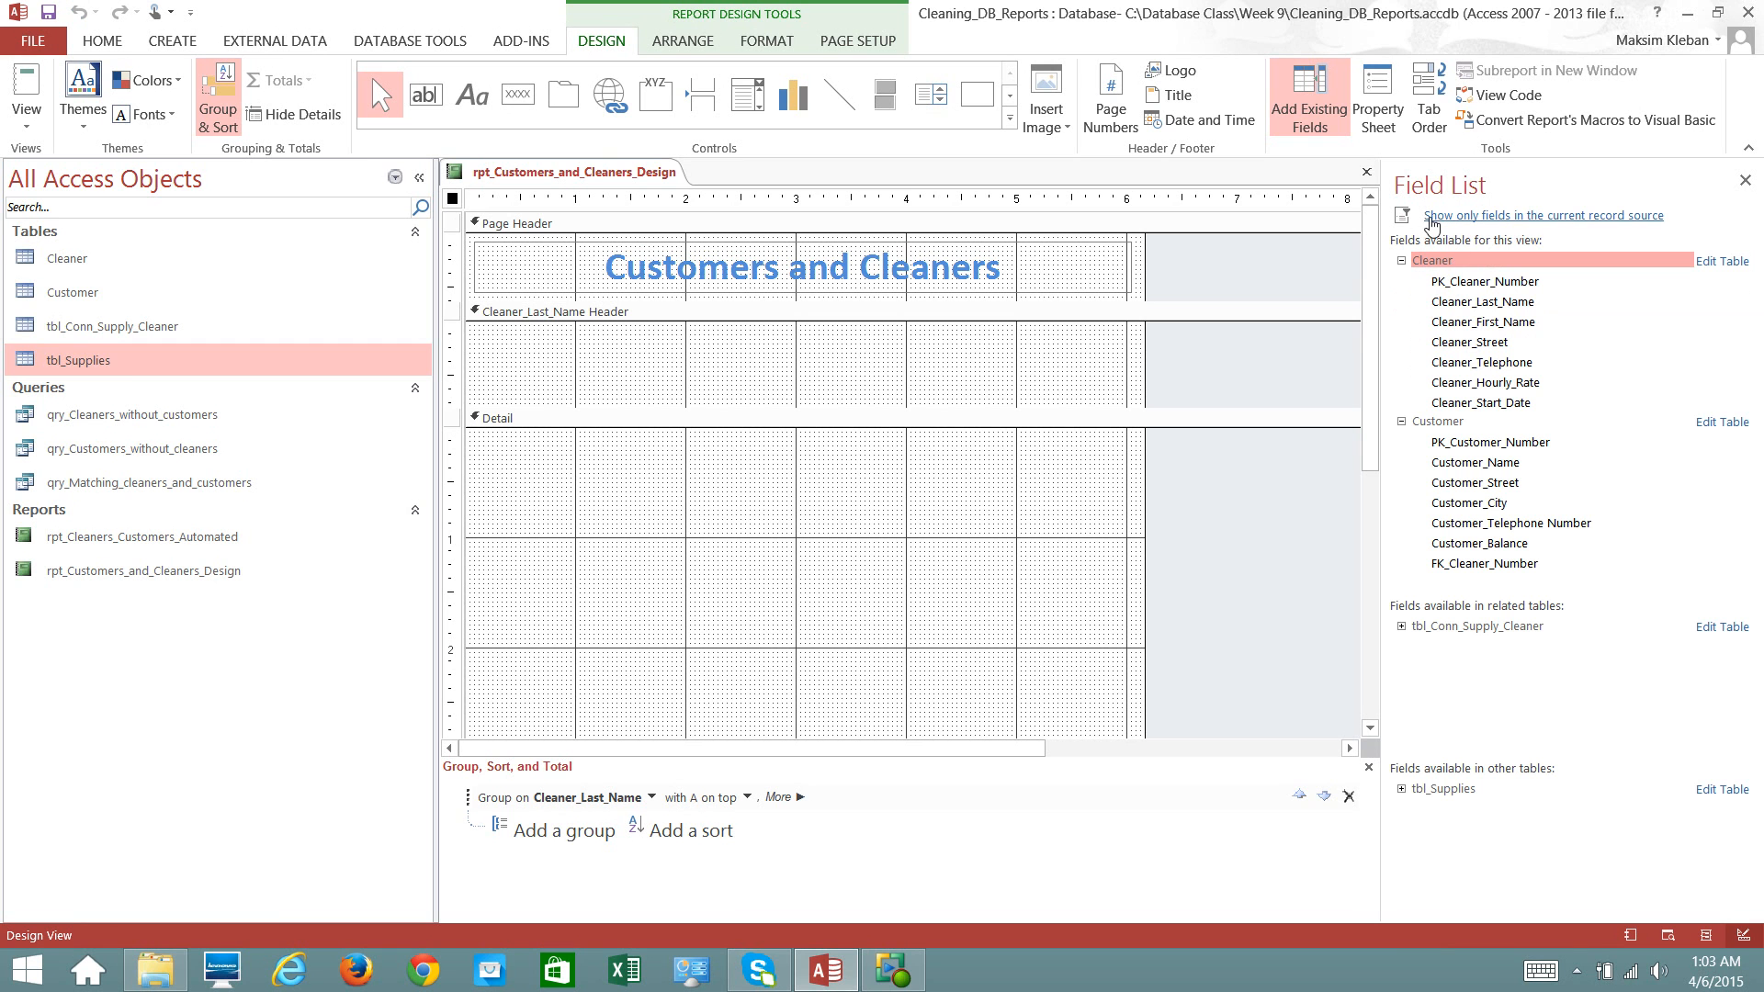
pyautogui.click(1505, 216)
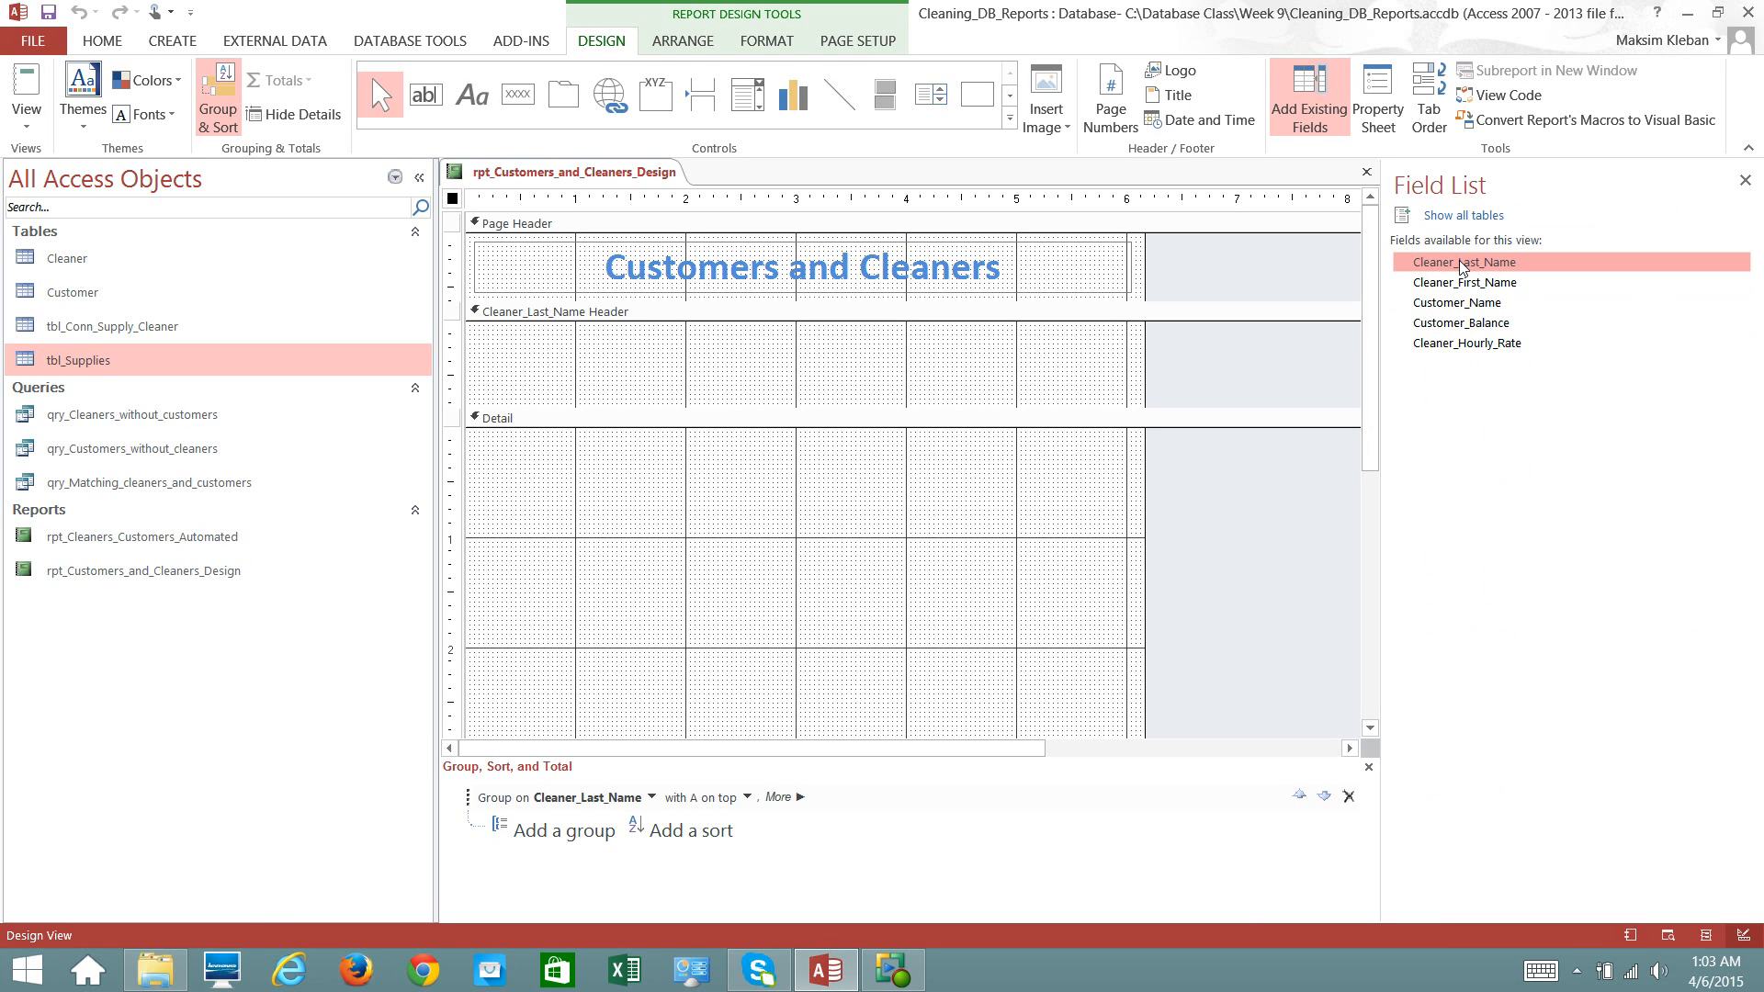
pyautogui.moveTo(1459, 261); pyautogui.dragTo(662, 350)
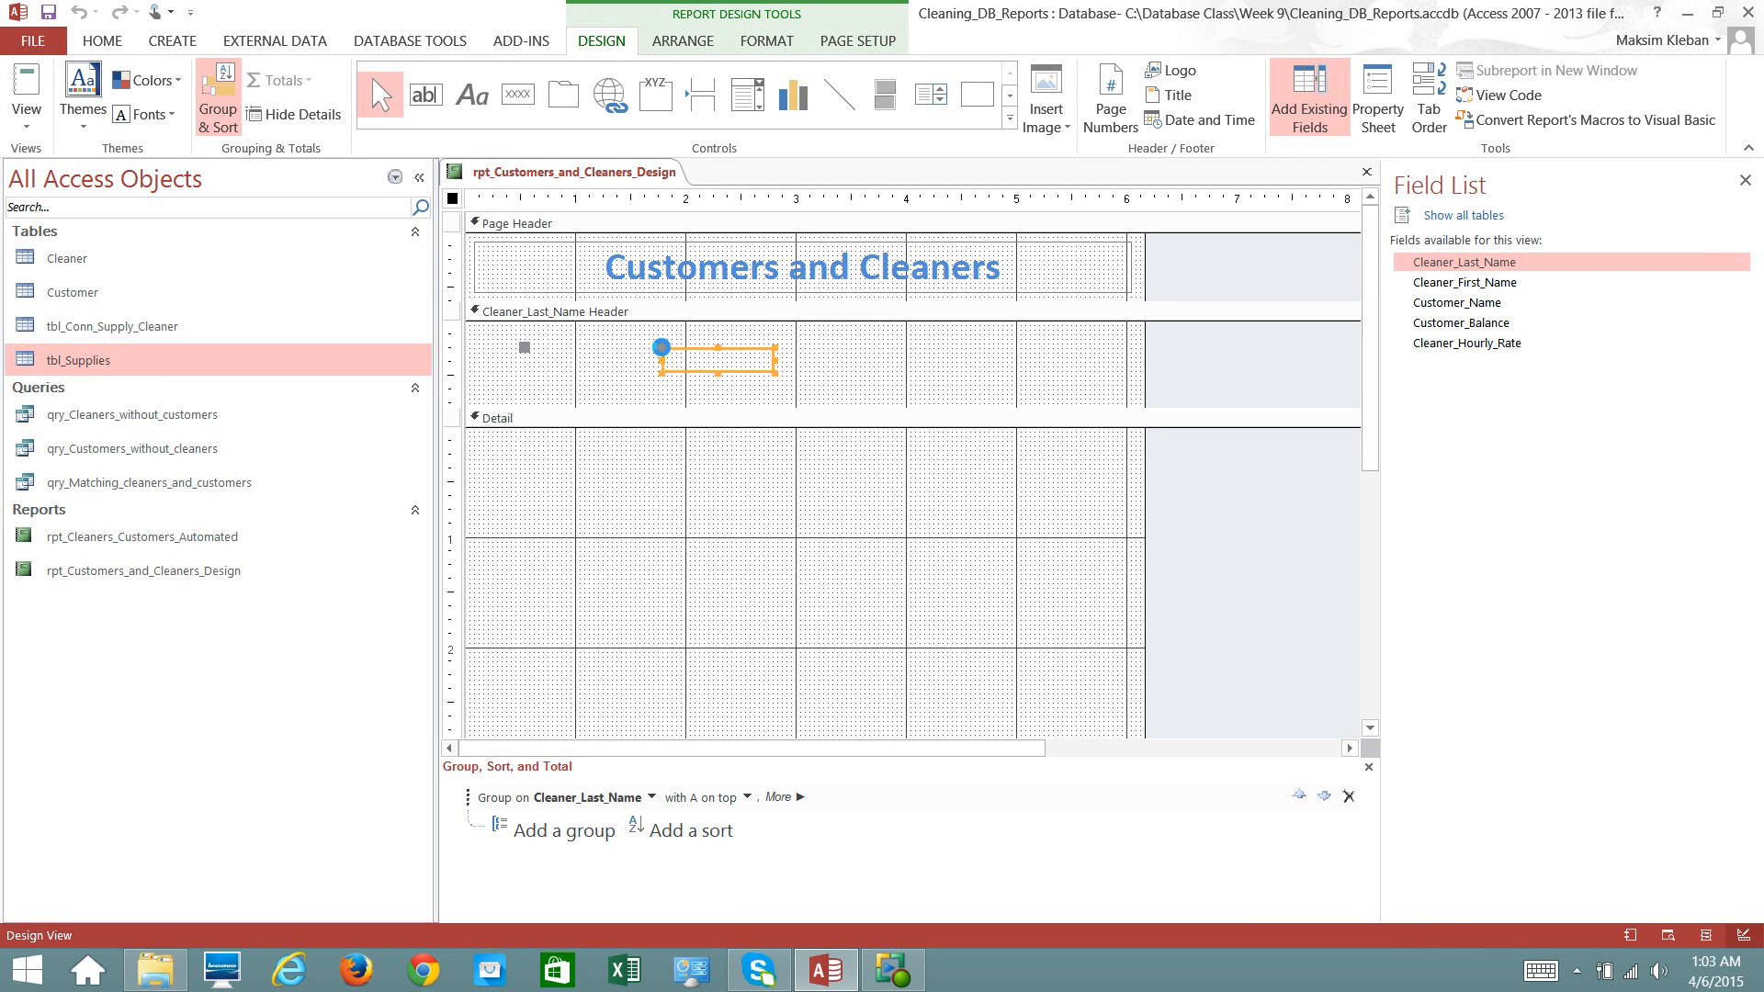
pyautogui.click(597, 395)
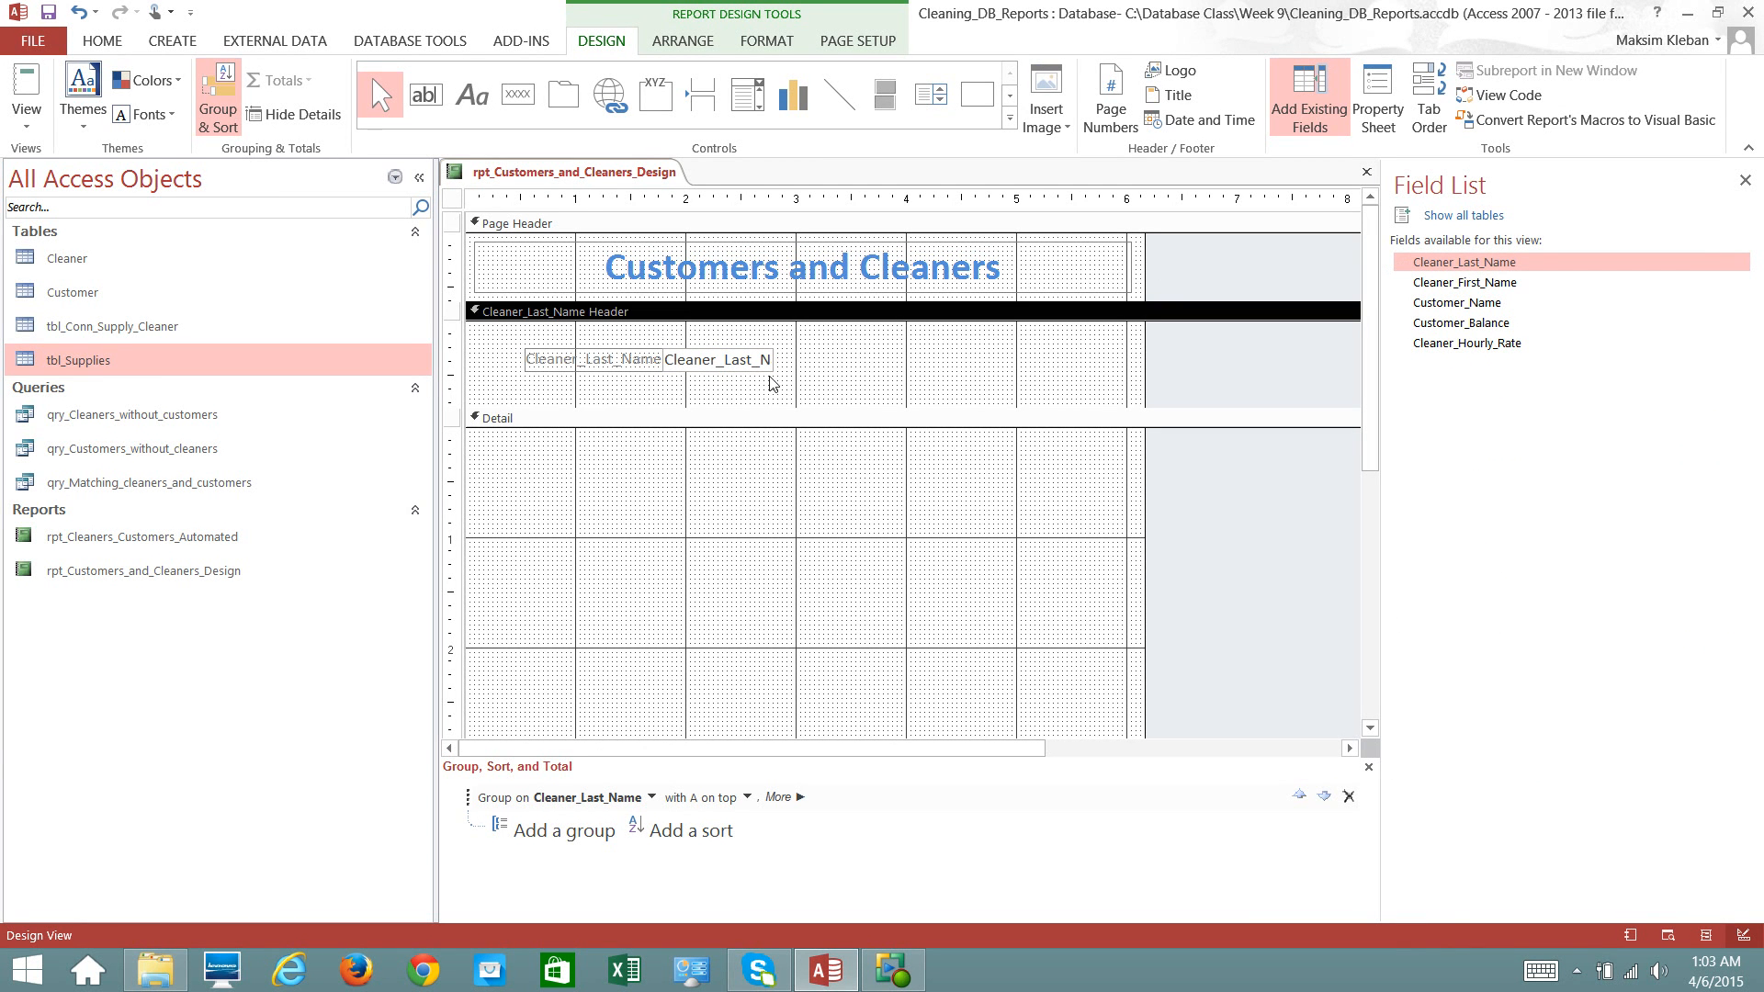
pyautogui.click(669, 368)
pyautogui.click(640, 369)
pyautogui.click(732, 360)
pyautogui.click(902, 382)
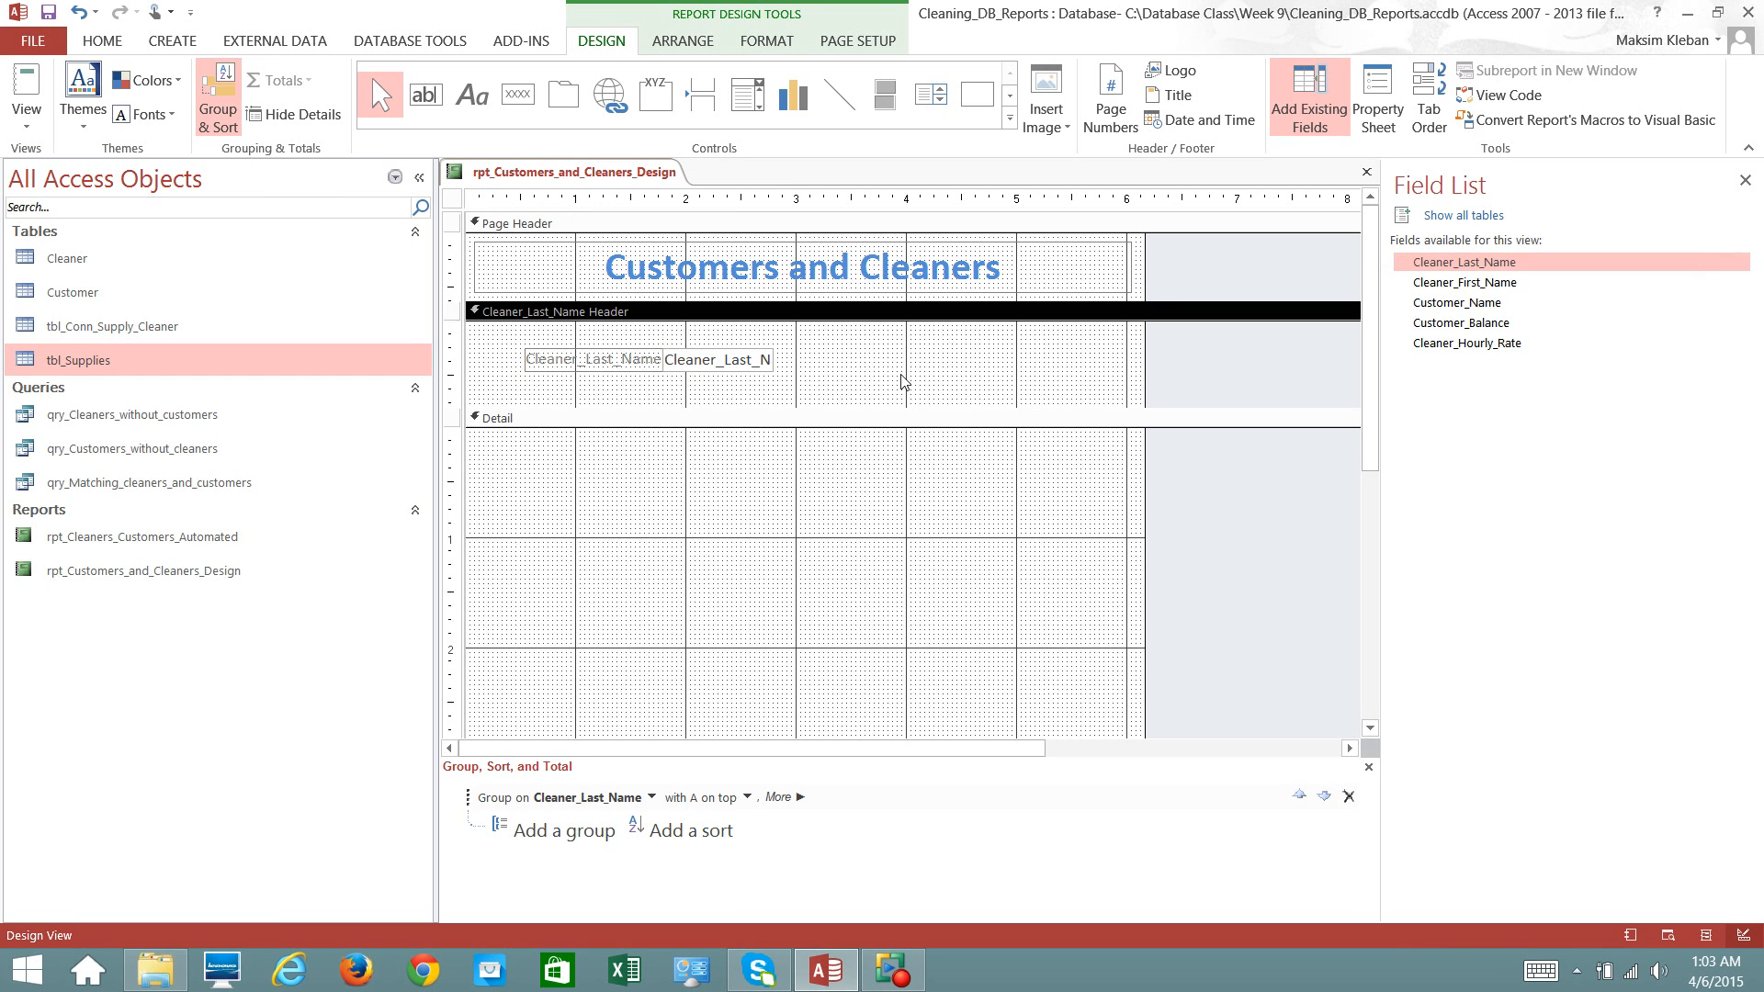
pyautogui.click(563, 365)
pyautogui.click(752, 369)
pyautogui.click(710, 402)
pyautogui.click(588, 362)
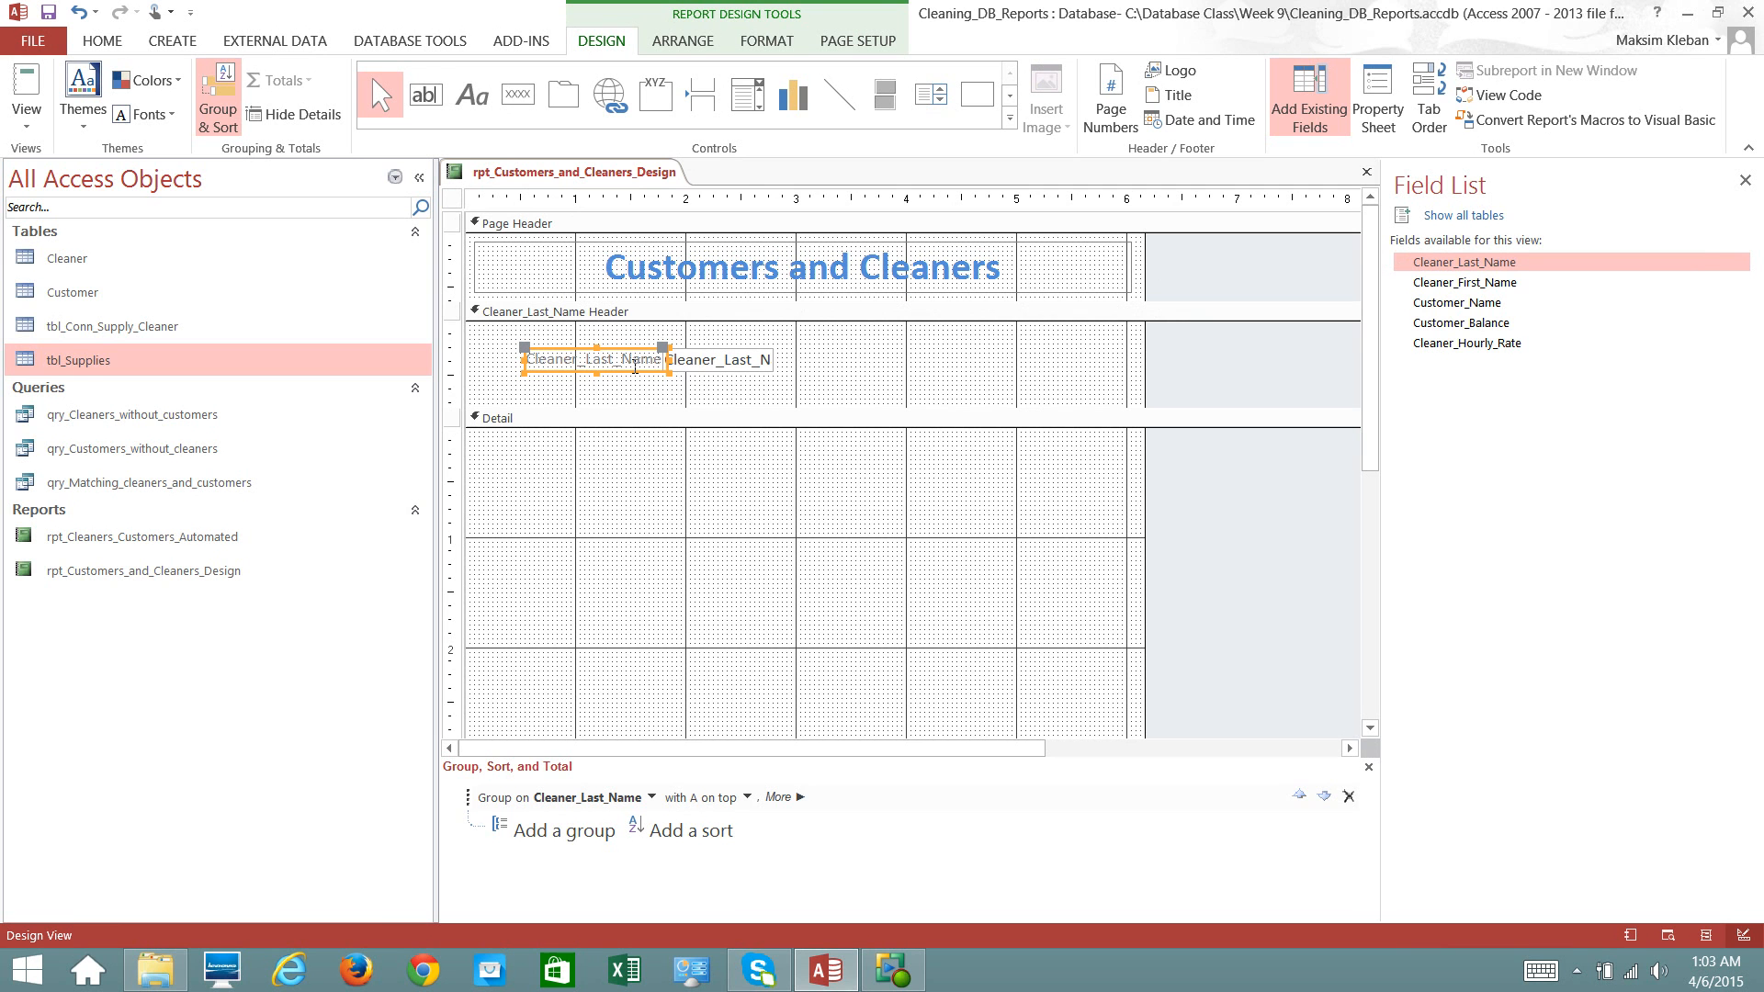
# - Widen the Cleaner_Last_Name text box in the group header to about 1.8 inches
pyautogui.click(716, 367)
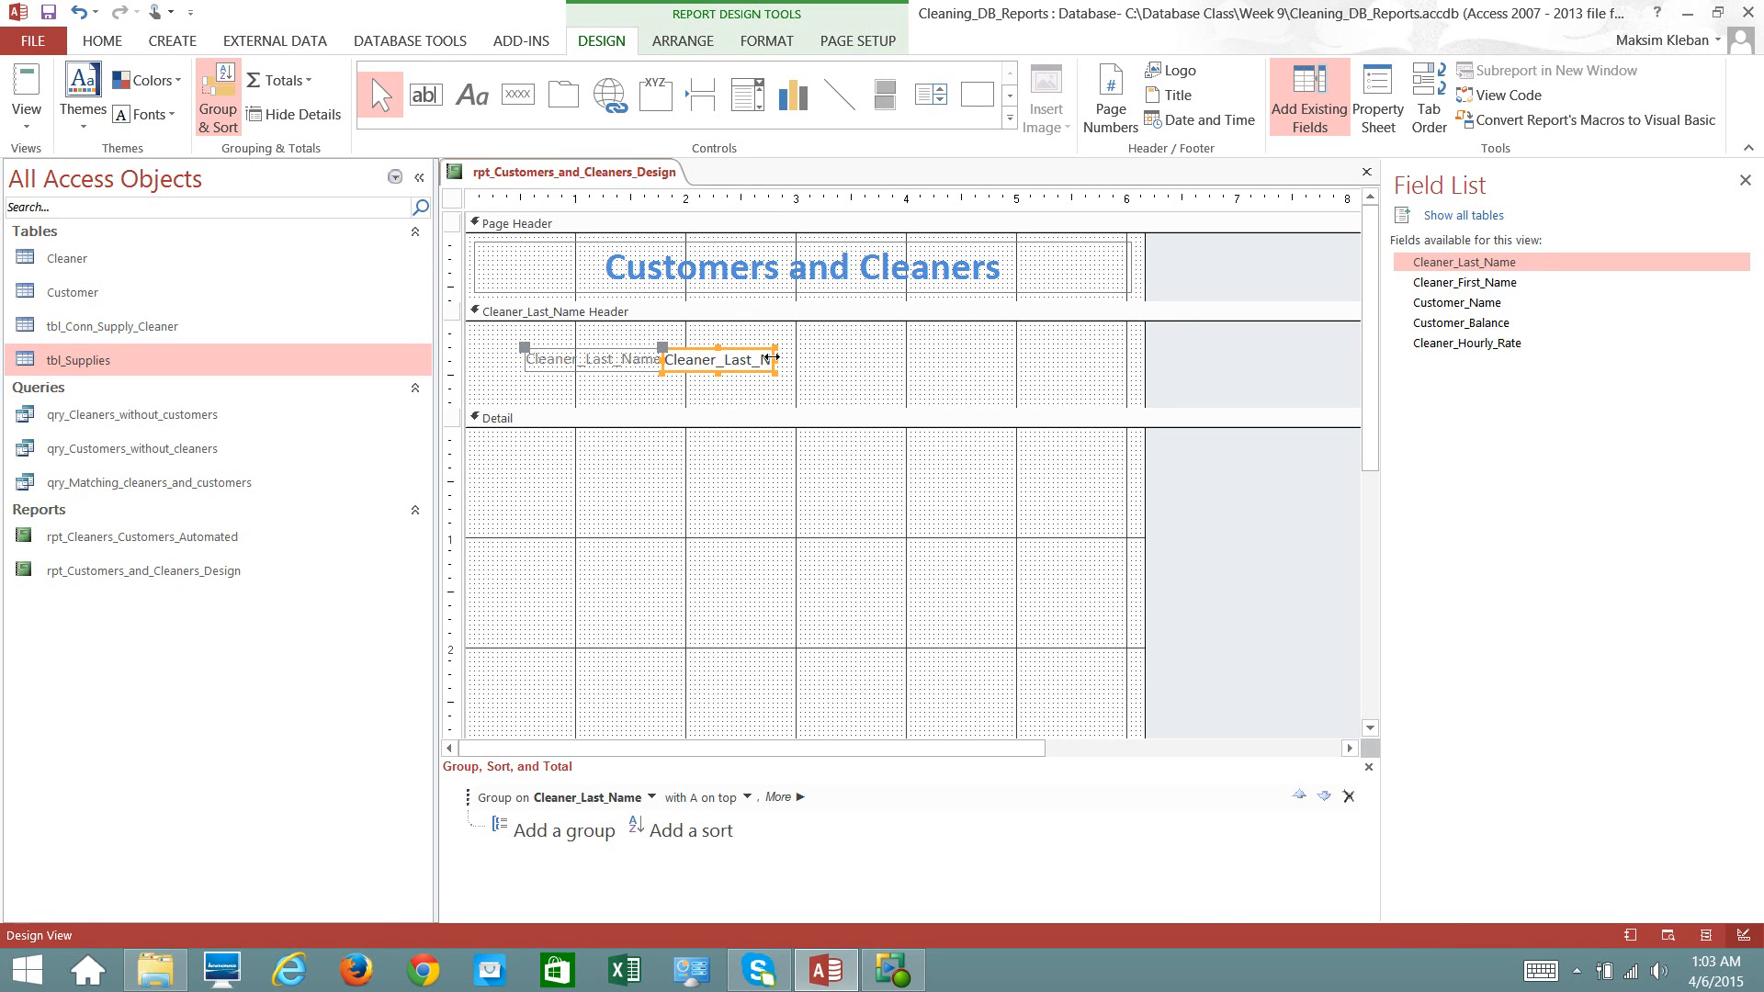
pyautogui.moveTo(772, 357); pyautogui.dragTo(866, 359)
pyautogui.click(825, 358)
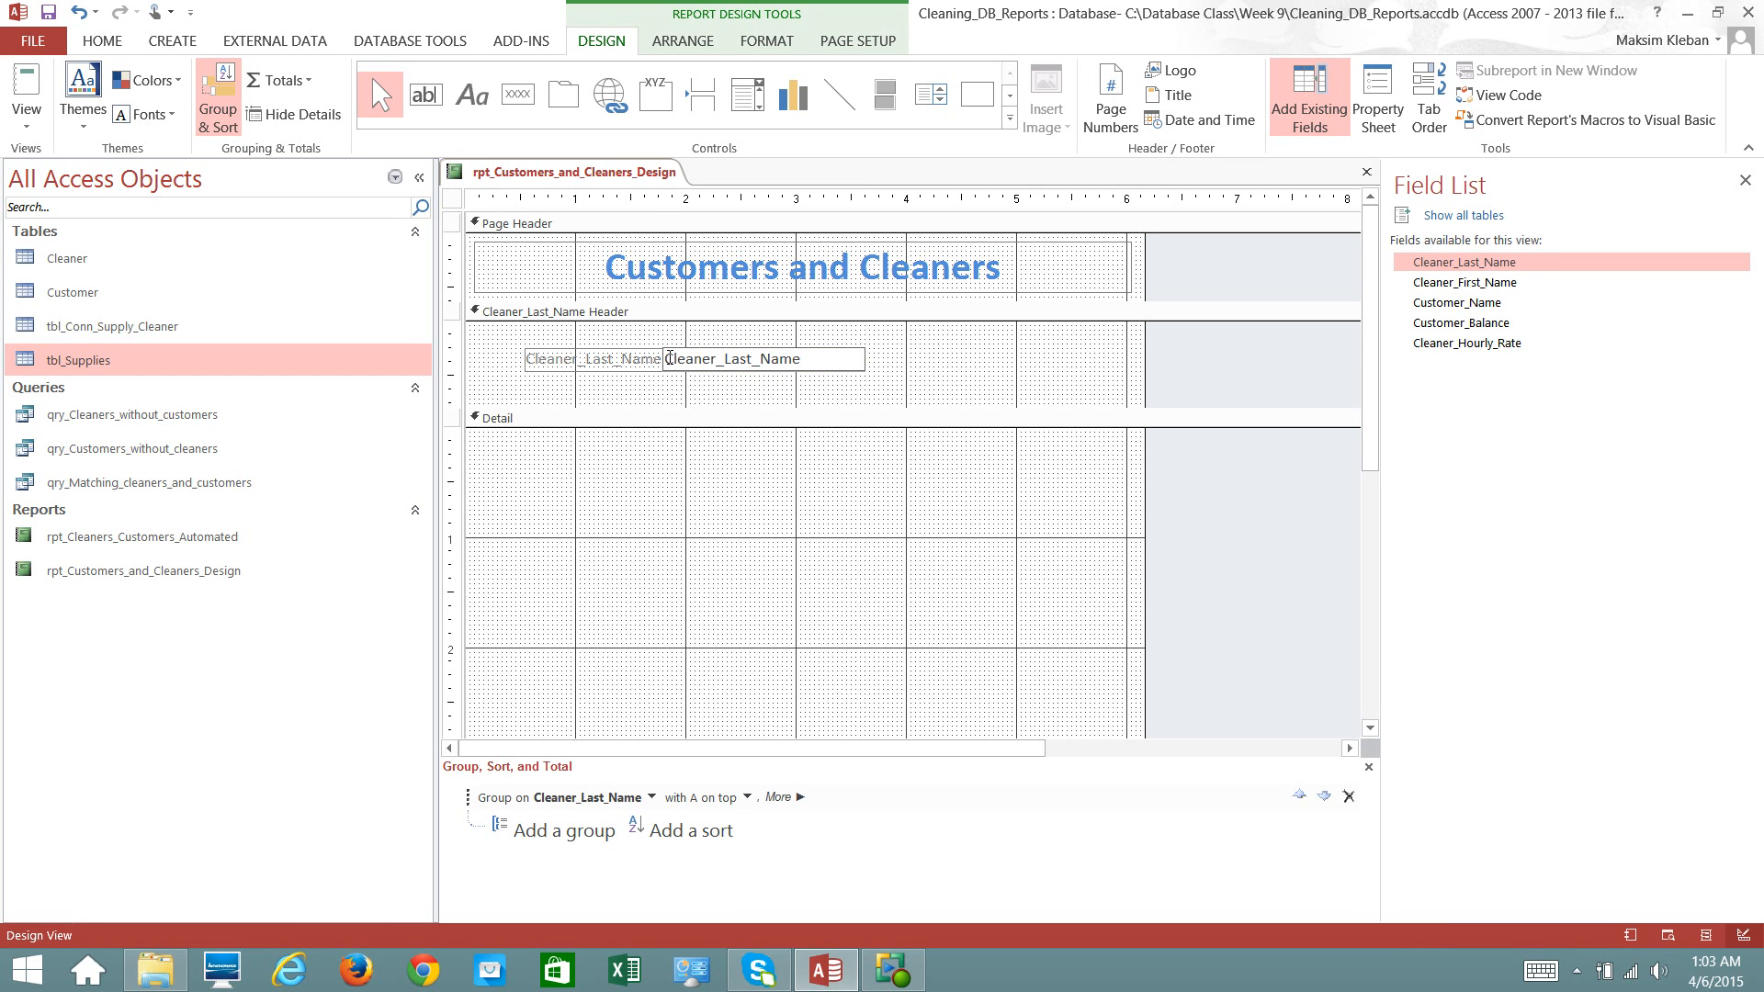
pyautogui.click(747, 397)
pyautogui.click(746, 370)
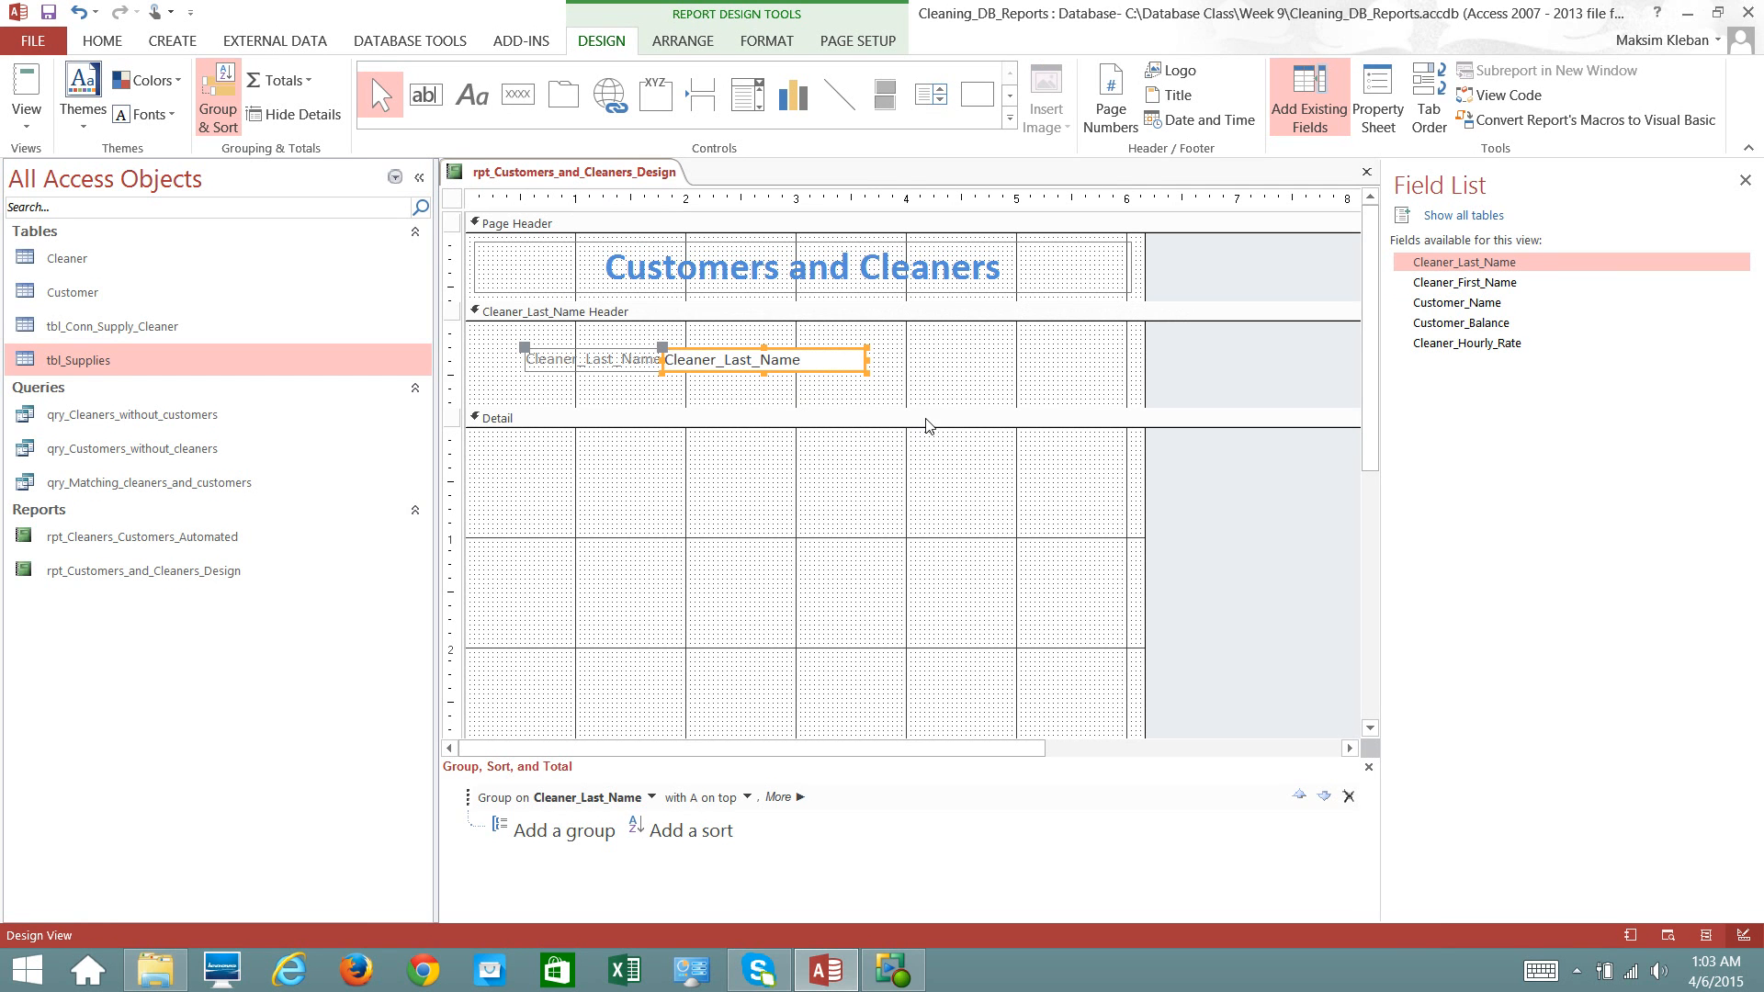
pyautogui.click(865, 397)
pyautogui.click(531, 354)
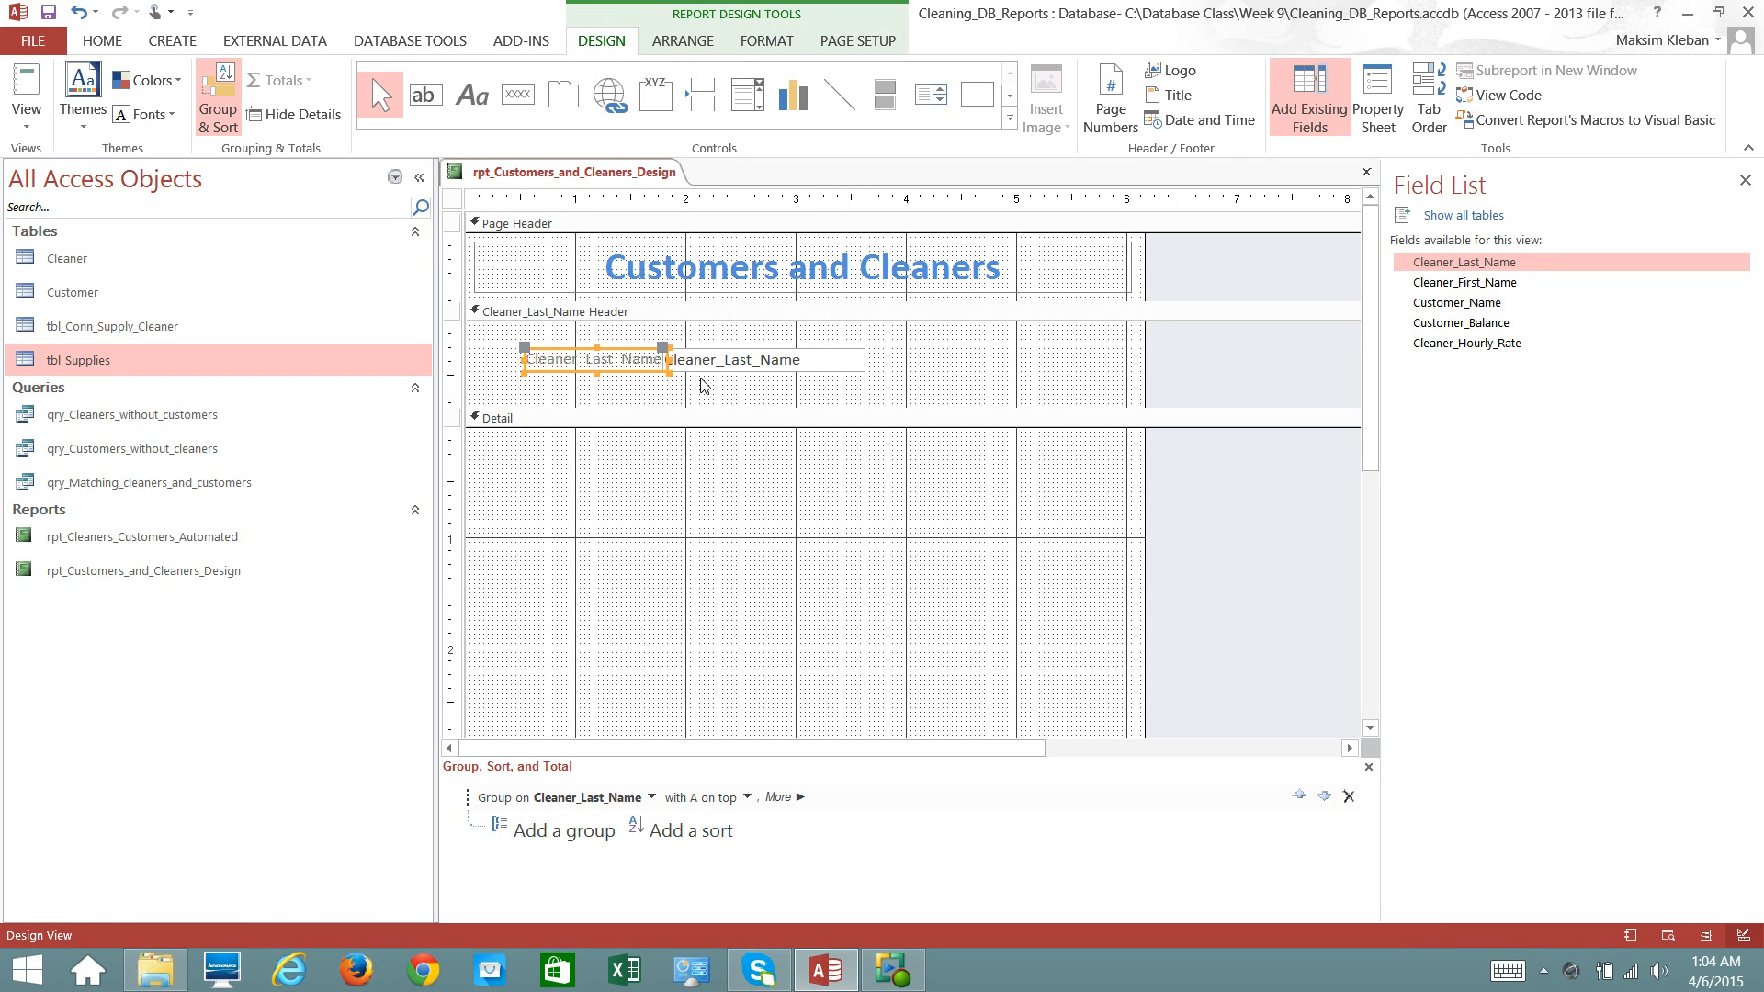
pyautogui.click(714, 390)
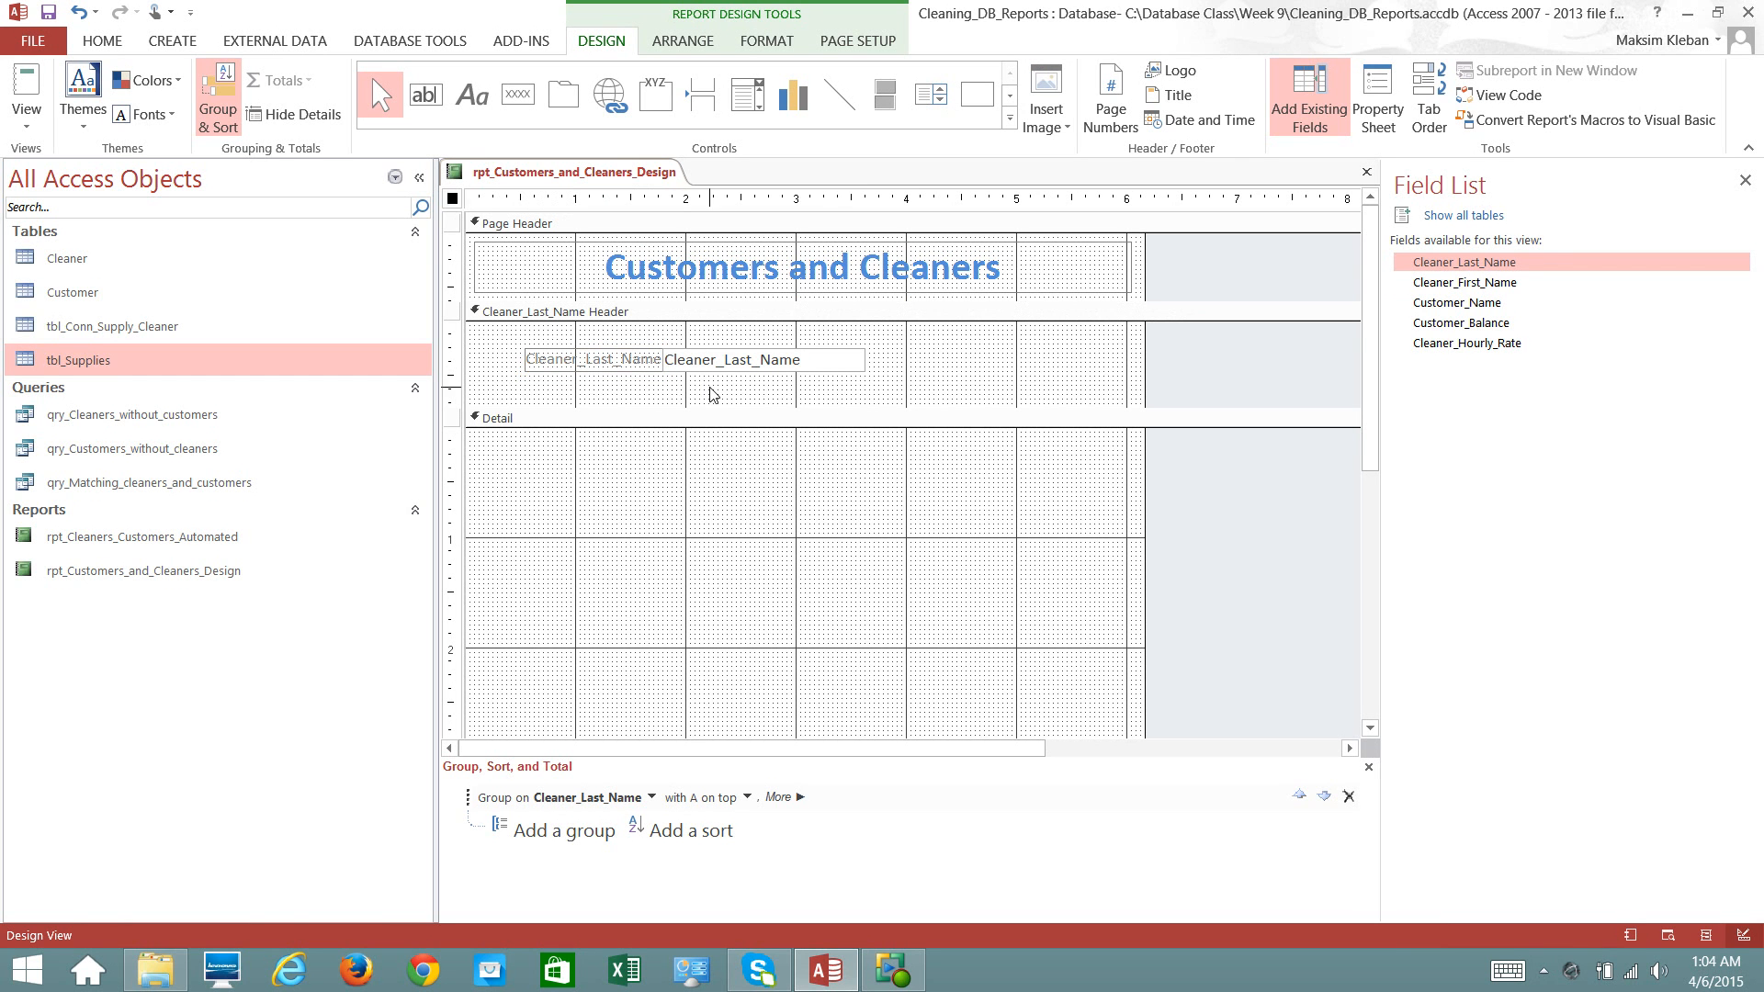
# - Move only the attached Cleaner_Last_Name label to the upper-left corner of the group header, separately from its text box
pyautogui.click(693, 360)
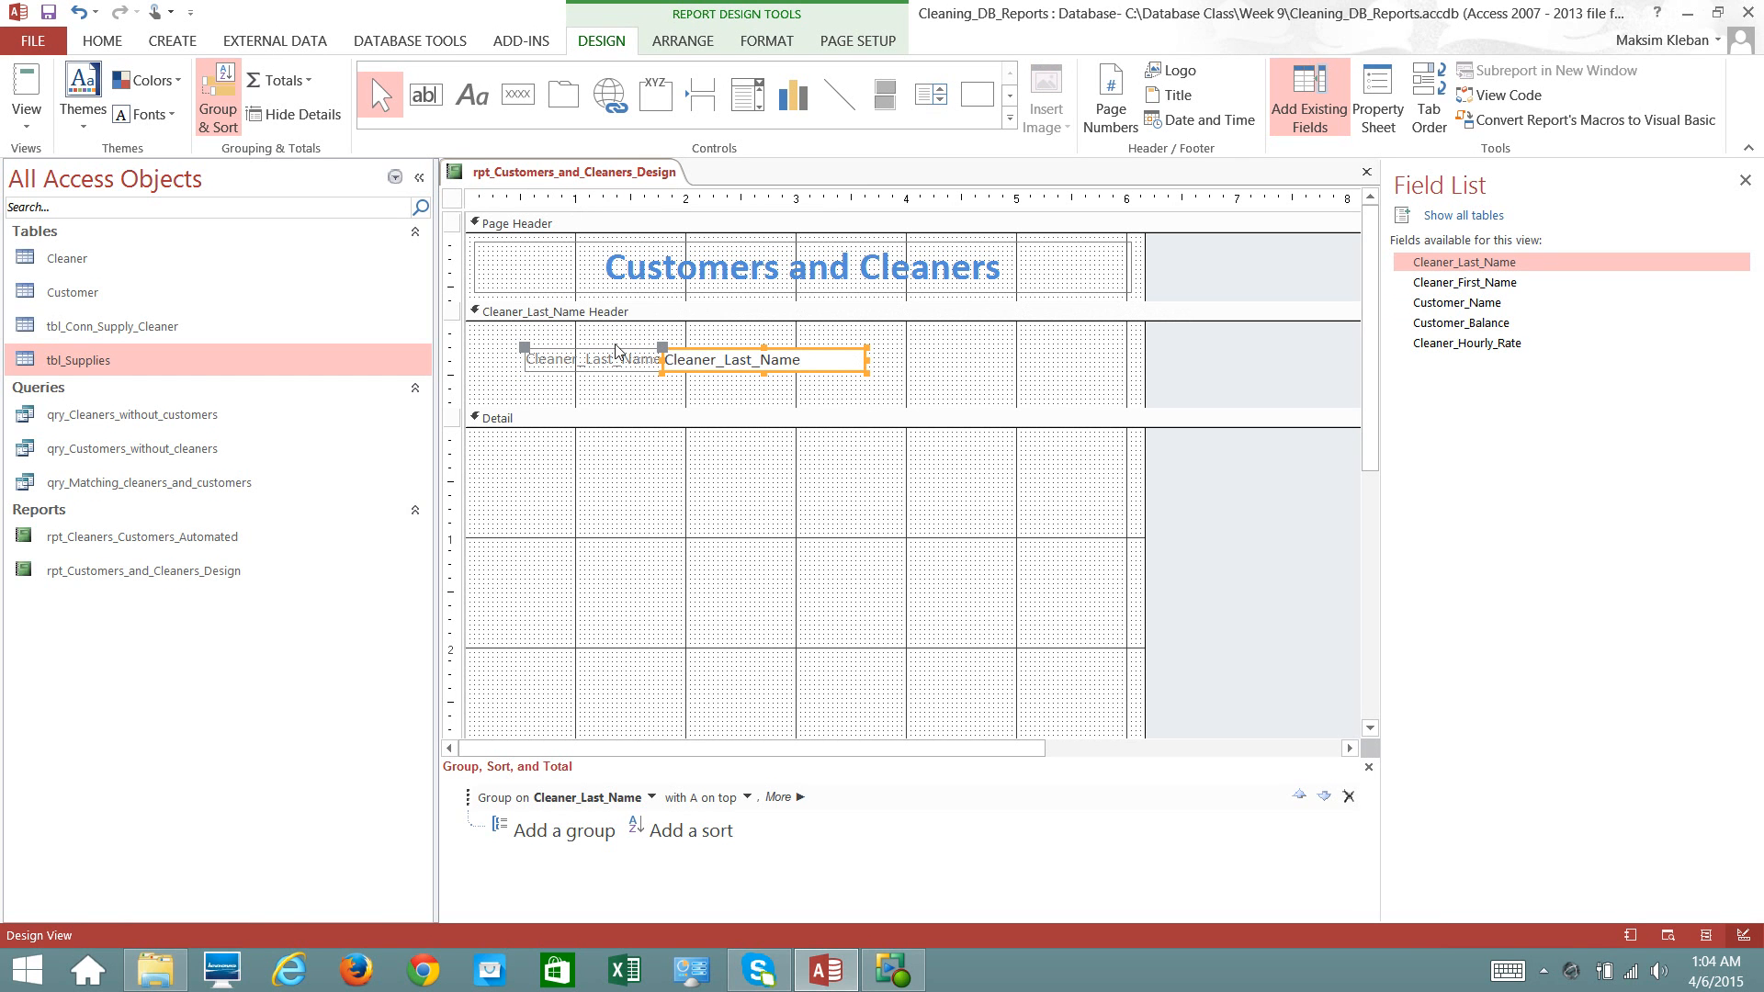
pyautogui.moveTo(525, 347); pyautogui.dragTo(482, 336)
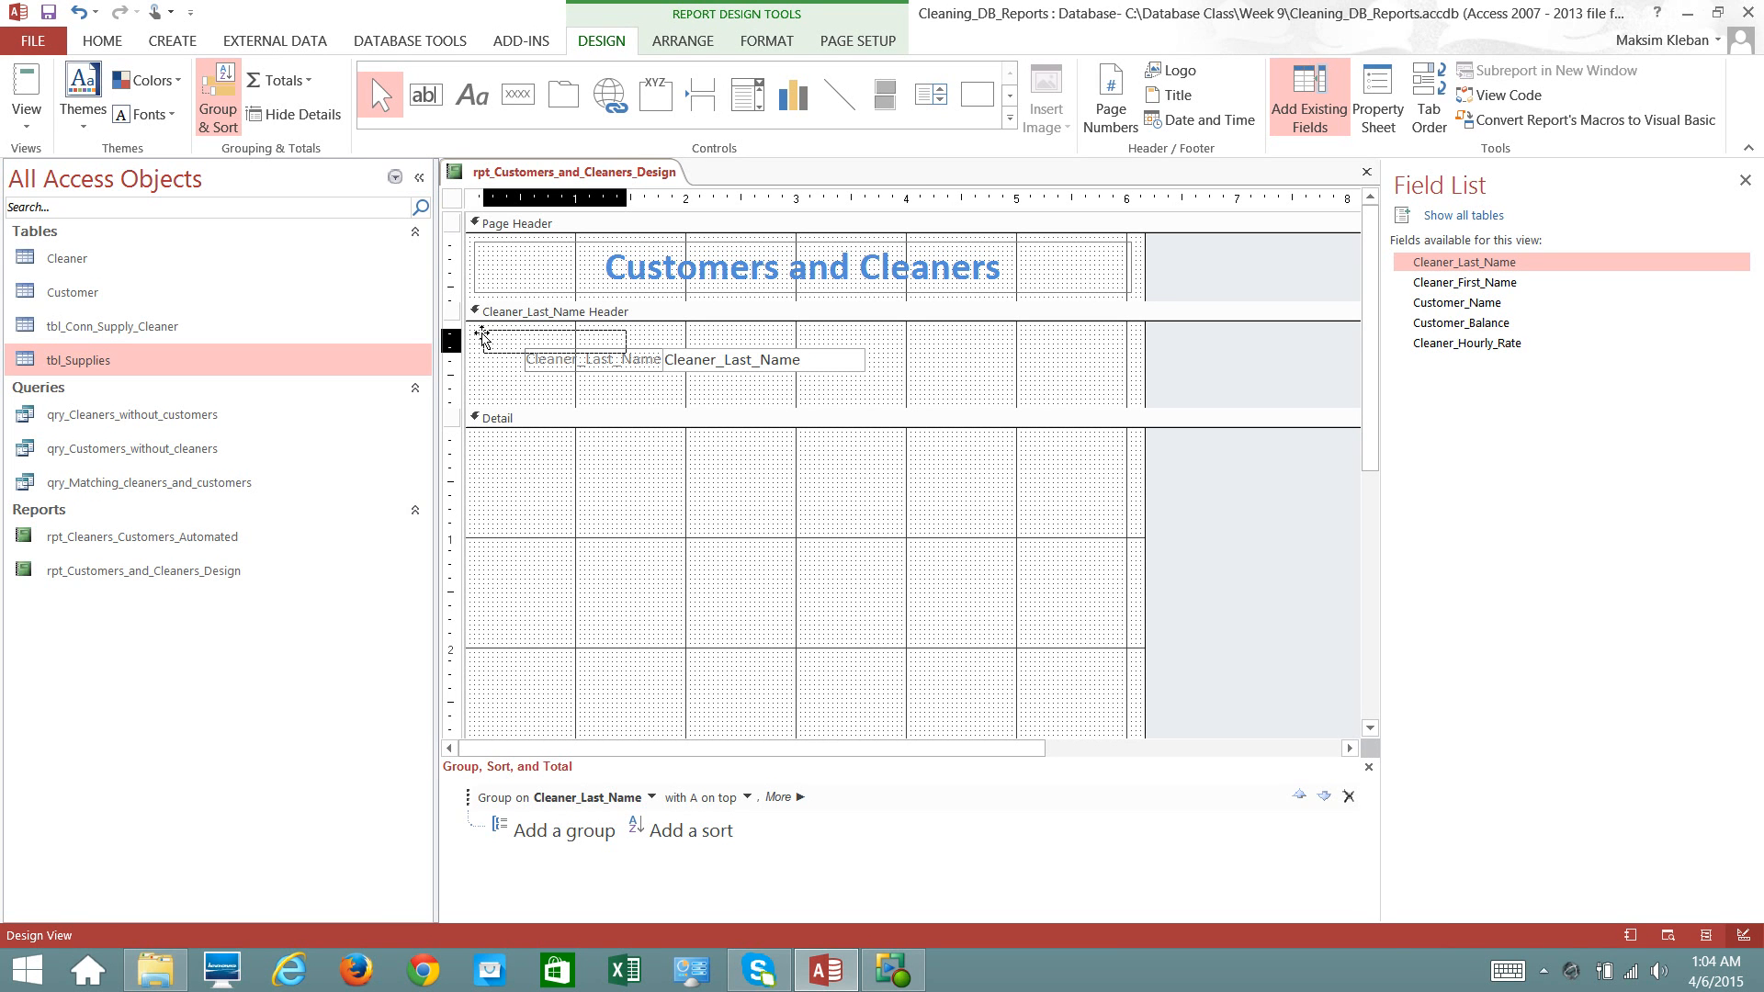
pyautogui.moveTo(481, 336); pyautogui.dragTo(482, 336)
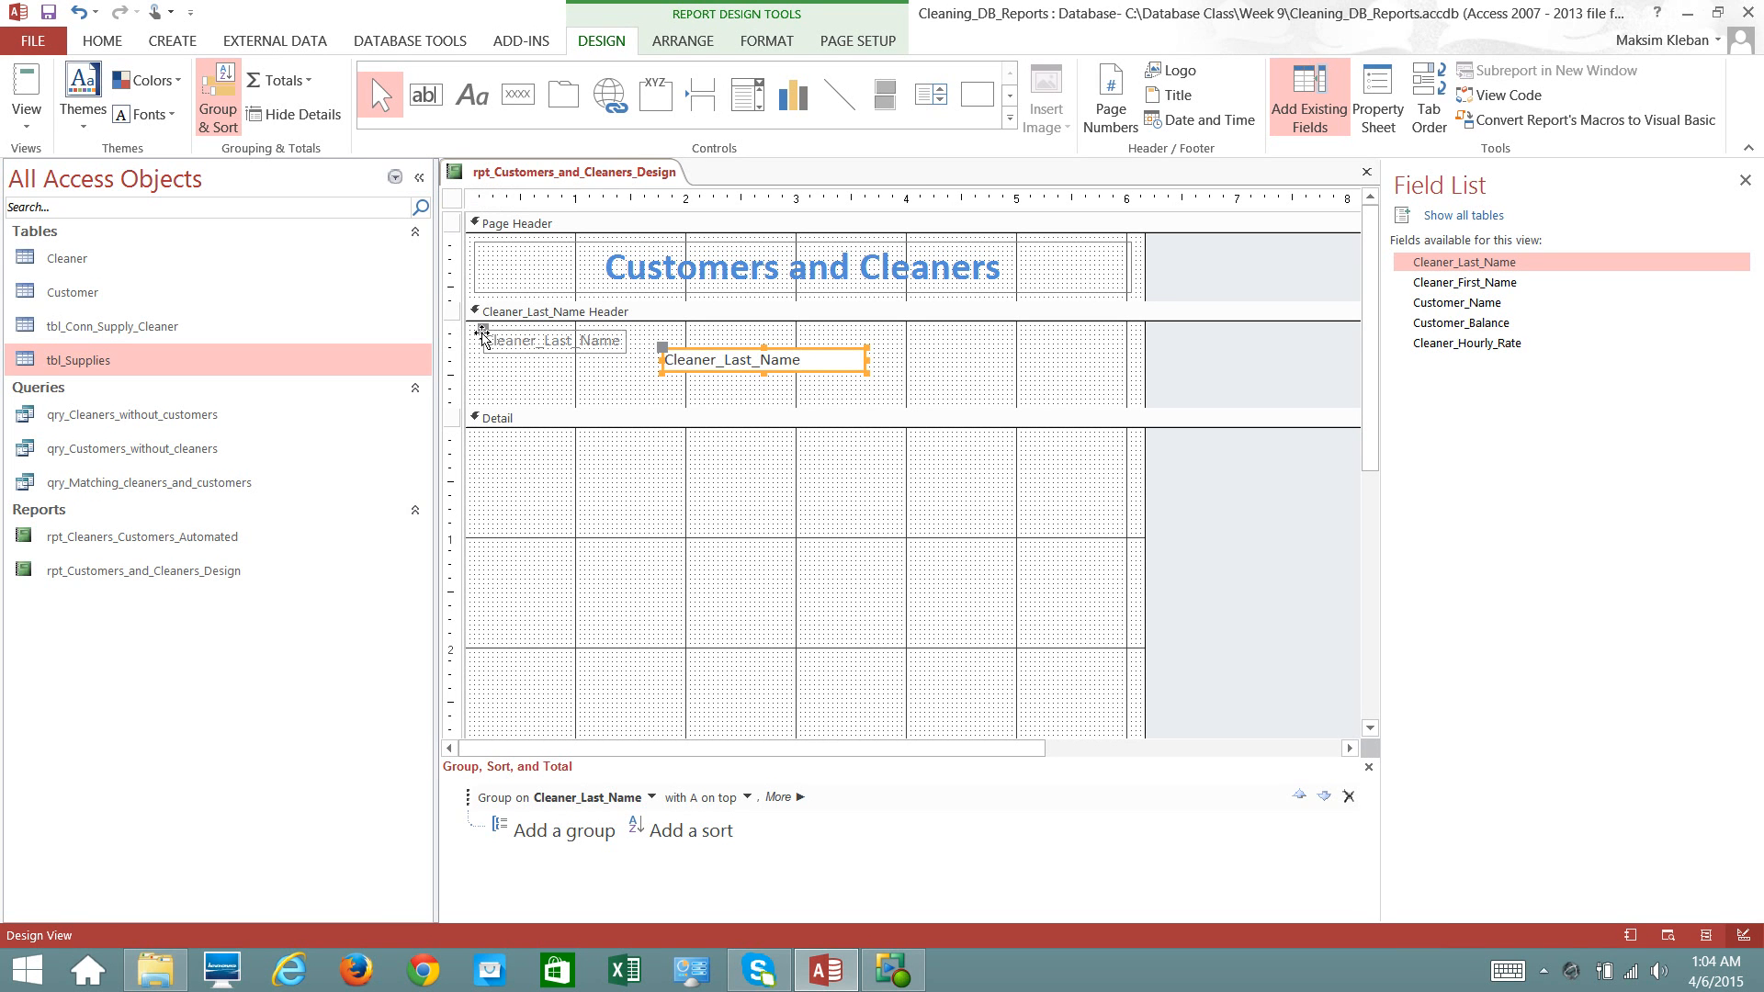
# - Move the Cleaner_Last_Name text box up beside its label in the group header
pyautogui.click(531, 405)
pyautogui.click(517, 352)
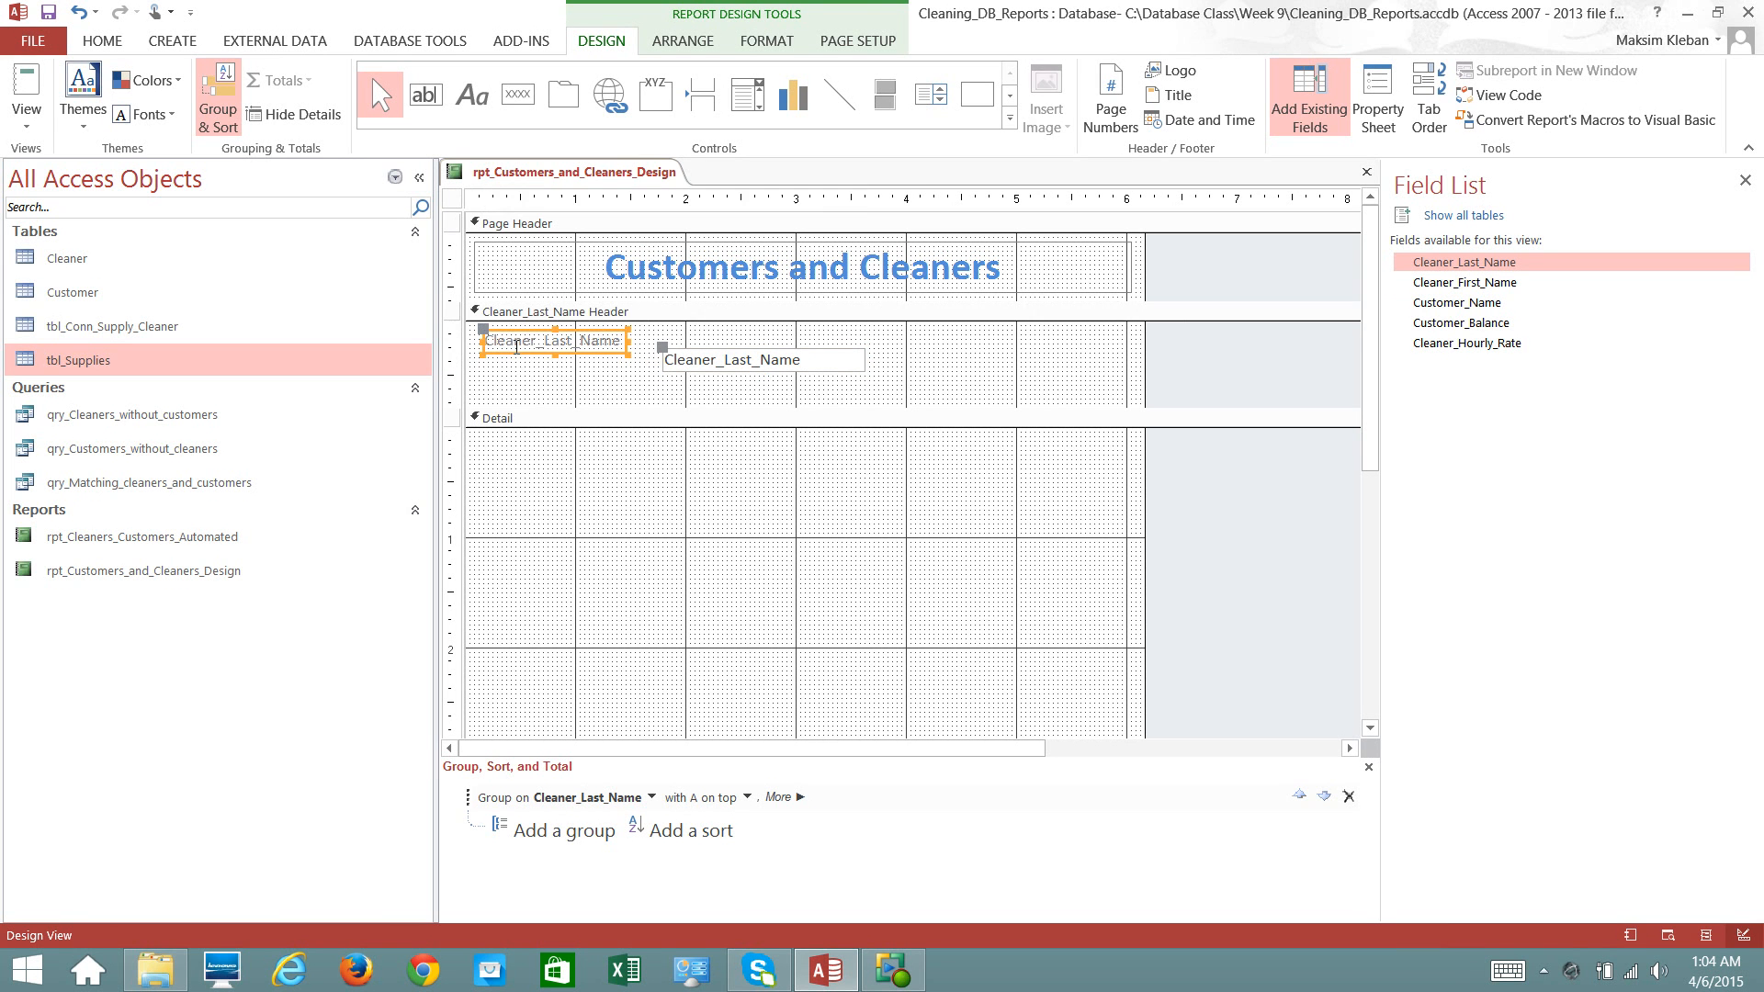
pyautogui.click(665, 352)
pyautogui.moveTo(664, 352); pyautogui.dragTo(635, 331)
# - Change the Cleaner_Last_Name label text to "Cleaner Last Name" and bring its text box right up against the label
pyautogui.click(551, 338)
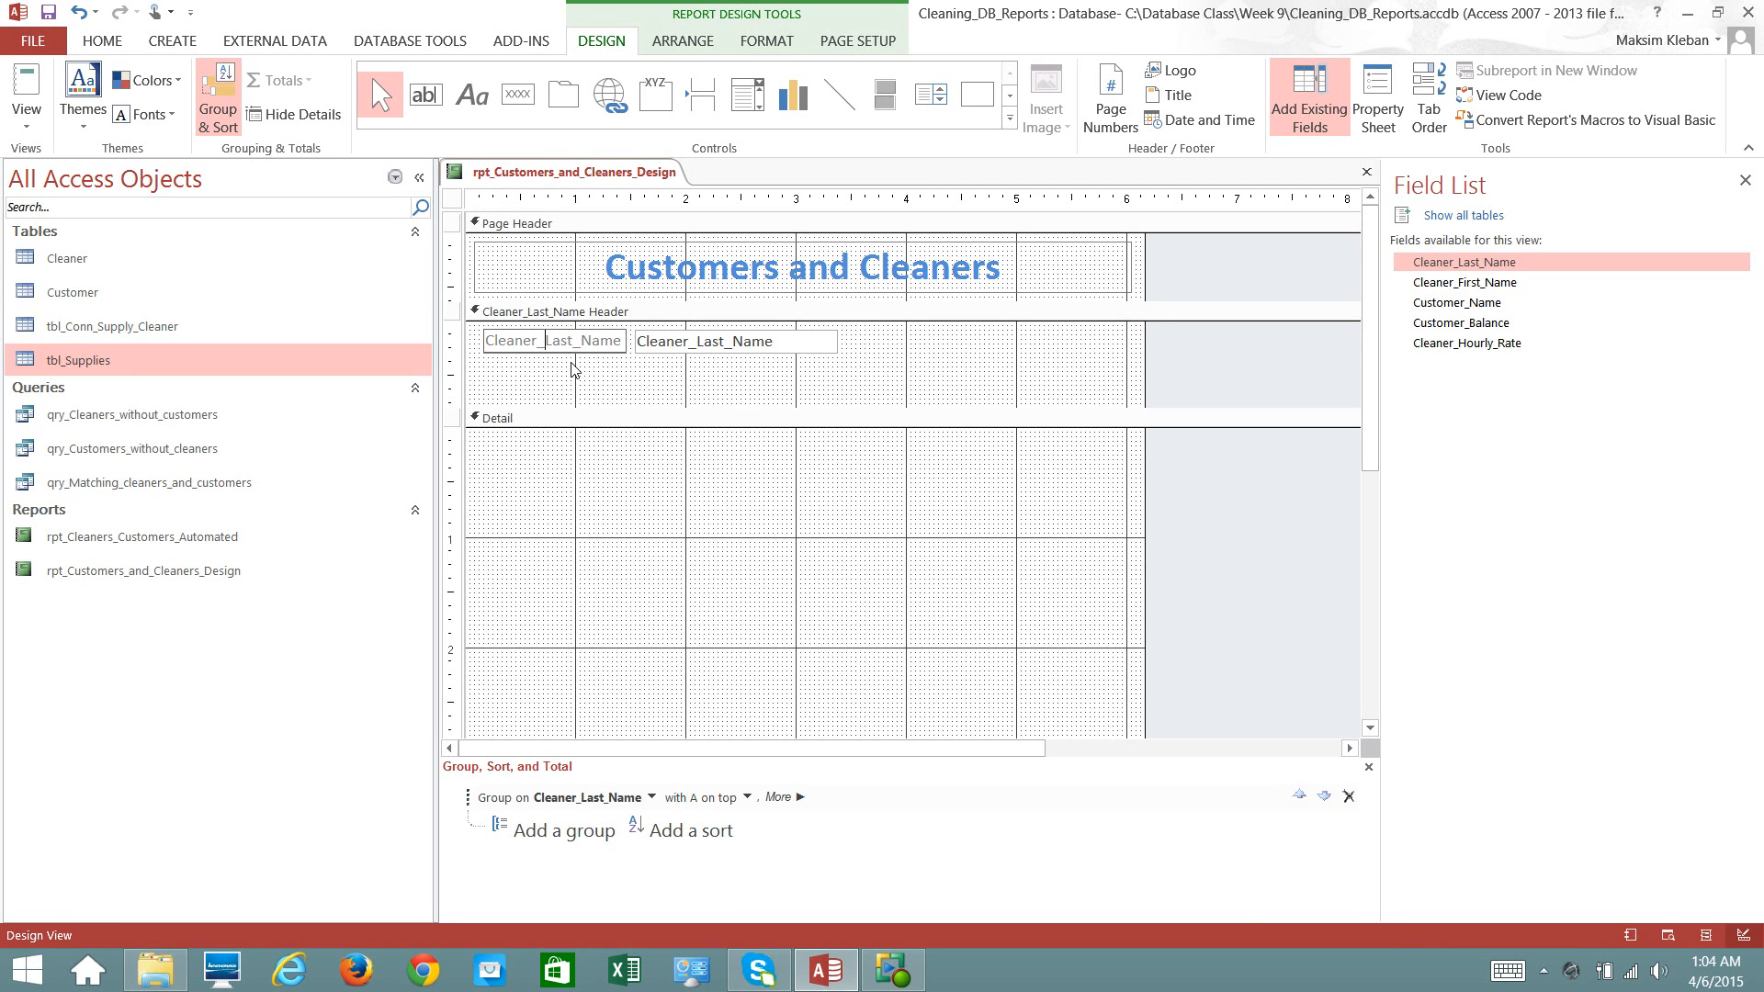
pyautogui.press('BackSpace')
pyautogui.press('BackSpace')
pyautogui.click(675, 333)
pyautogui.moveTo(636, 333); pyautogui.dragTo(629, 331)
pyautogui.click(807, 366)
pyautogui.click(770, 342)
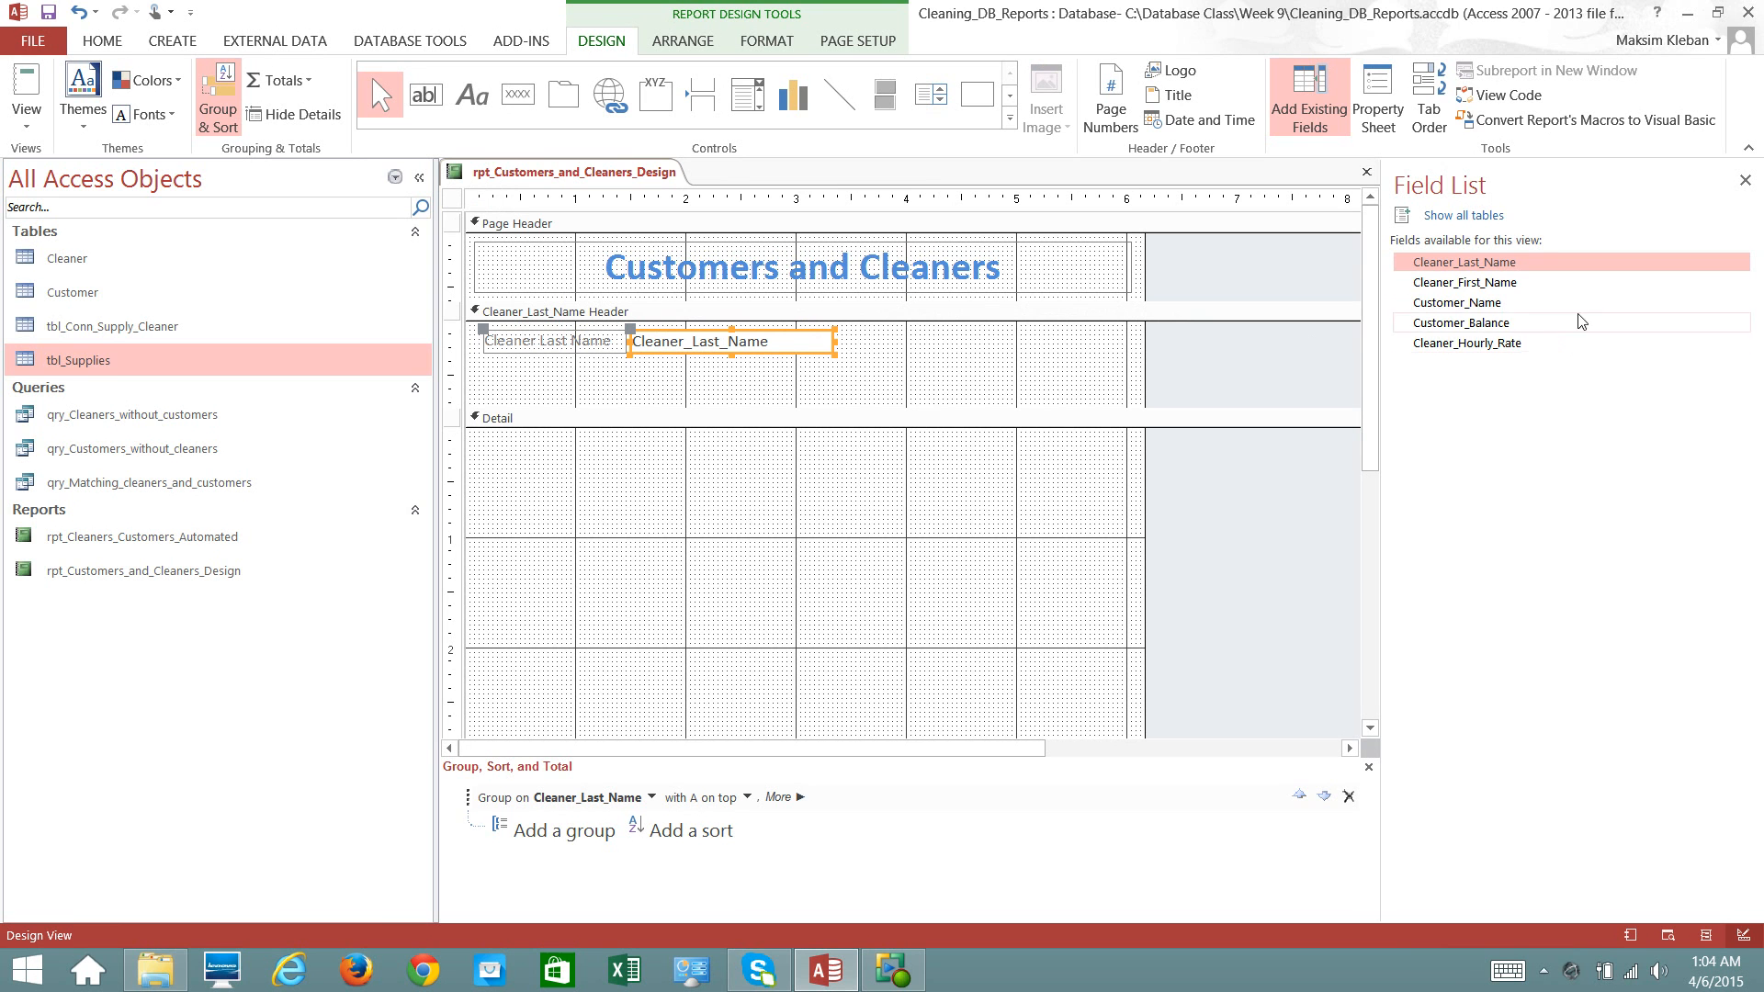
# - Add the Cleaner_First_Name field to the group header and align its label below the Cleaner Last Name label
pyautogui.moveTo(1470, 283); pyautogui.dragTo(657, 366)
pyautogui.moveTo(514, 366); pyautogui.dragTo(484, 358)
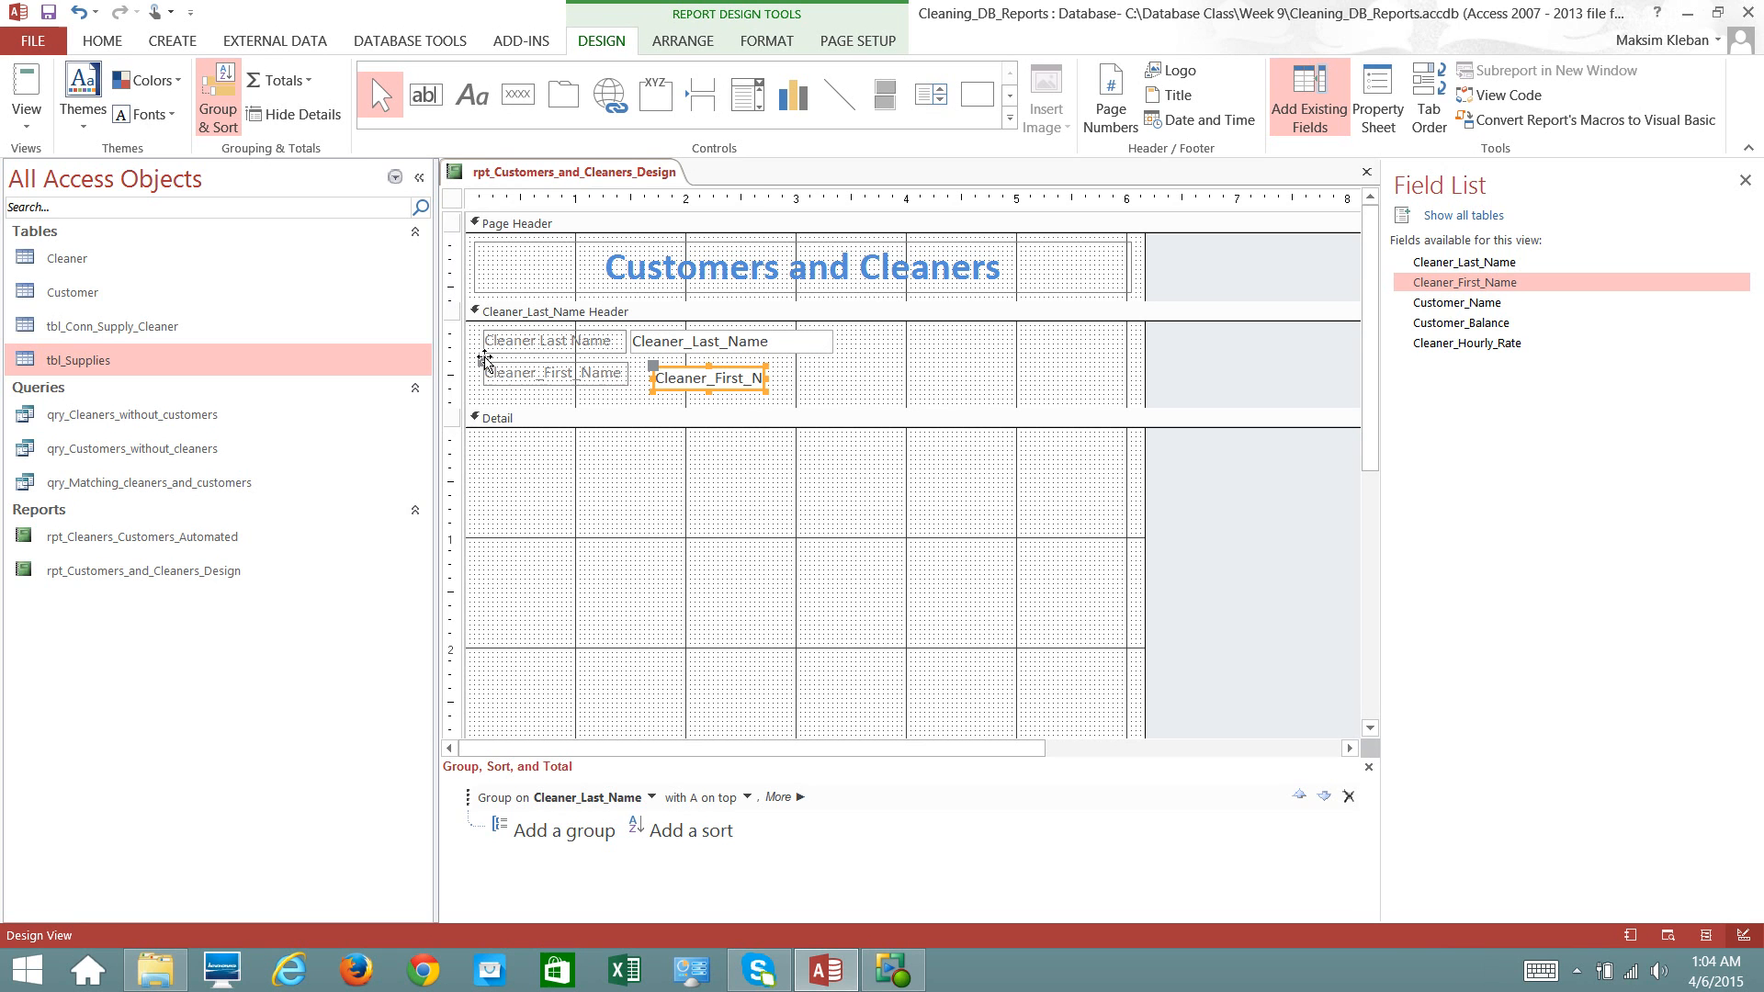
# - Change the Cleaner_First_Name label text to "Cleaner First Name"
pyautogui.click(538, 367)
pyautogui.click(542, 370)
pyautogui.press('BackSpace')
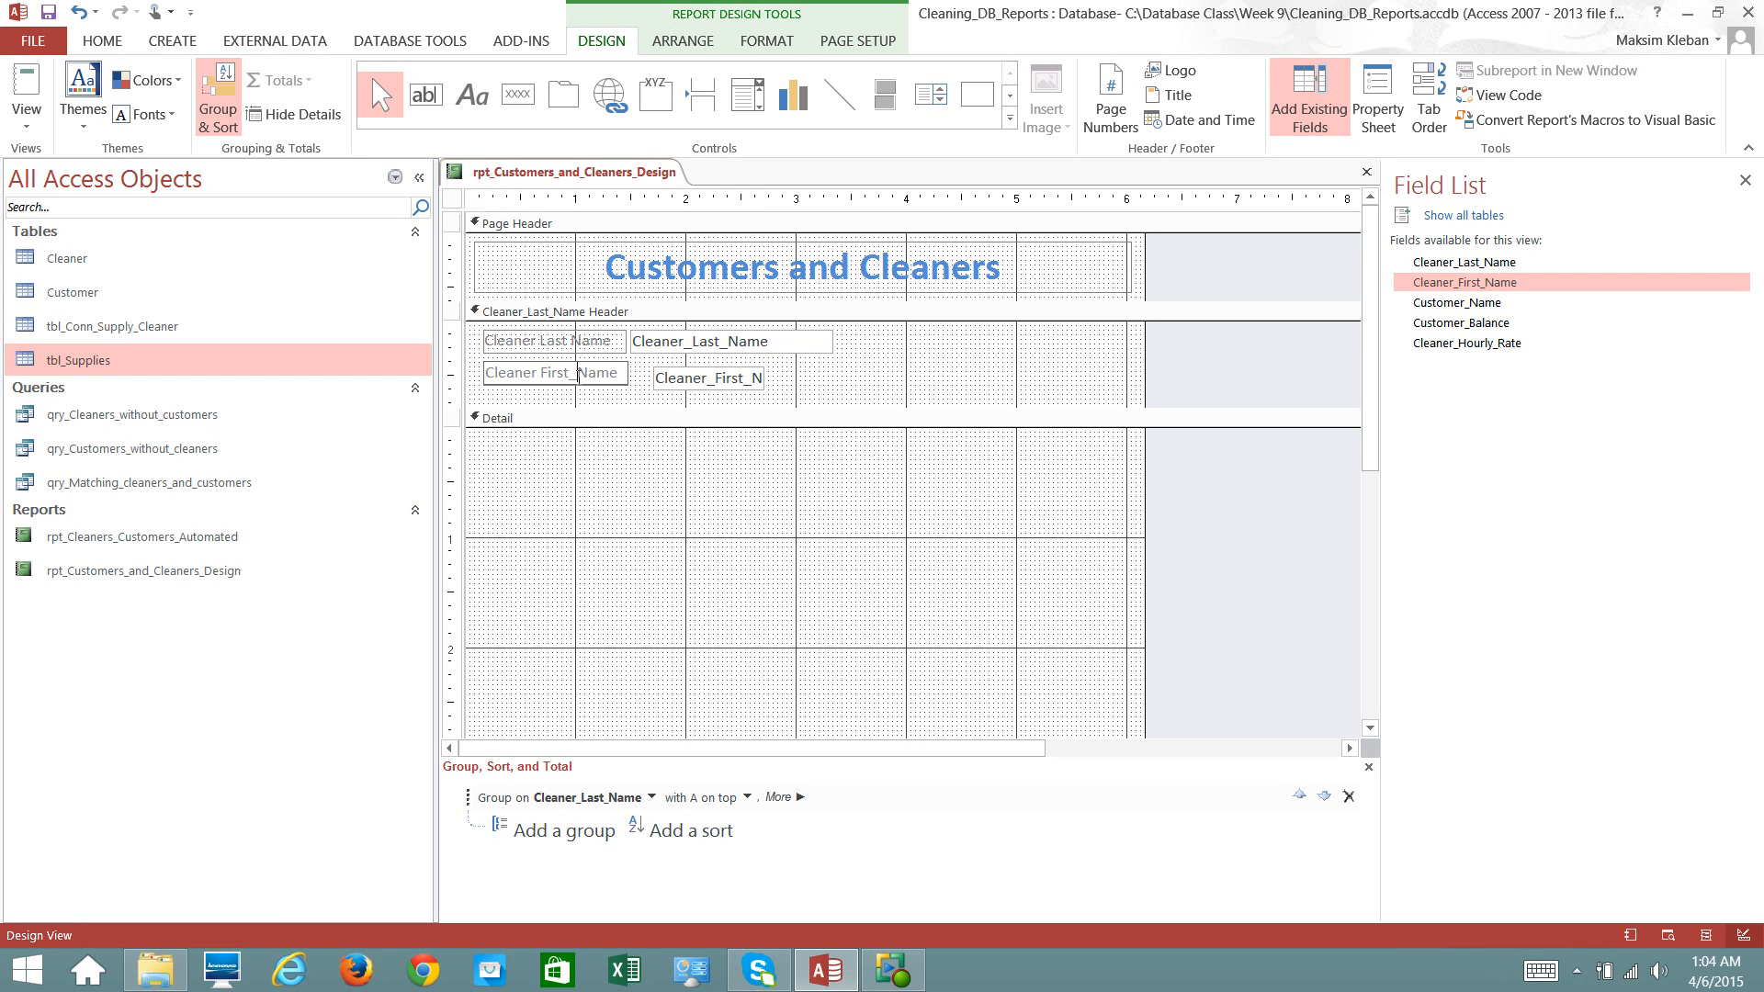
pyautogui.click(578, 374)
pyautogui.press('BackSpace')
# - Place the Cleaner_First_Name text box below the last name text box and widen it to about 1.8 inches
pyautogui.click(673, 370)
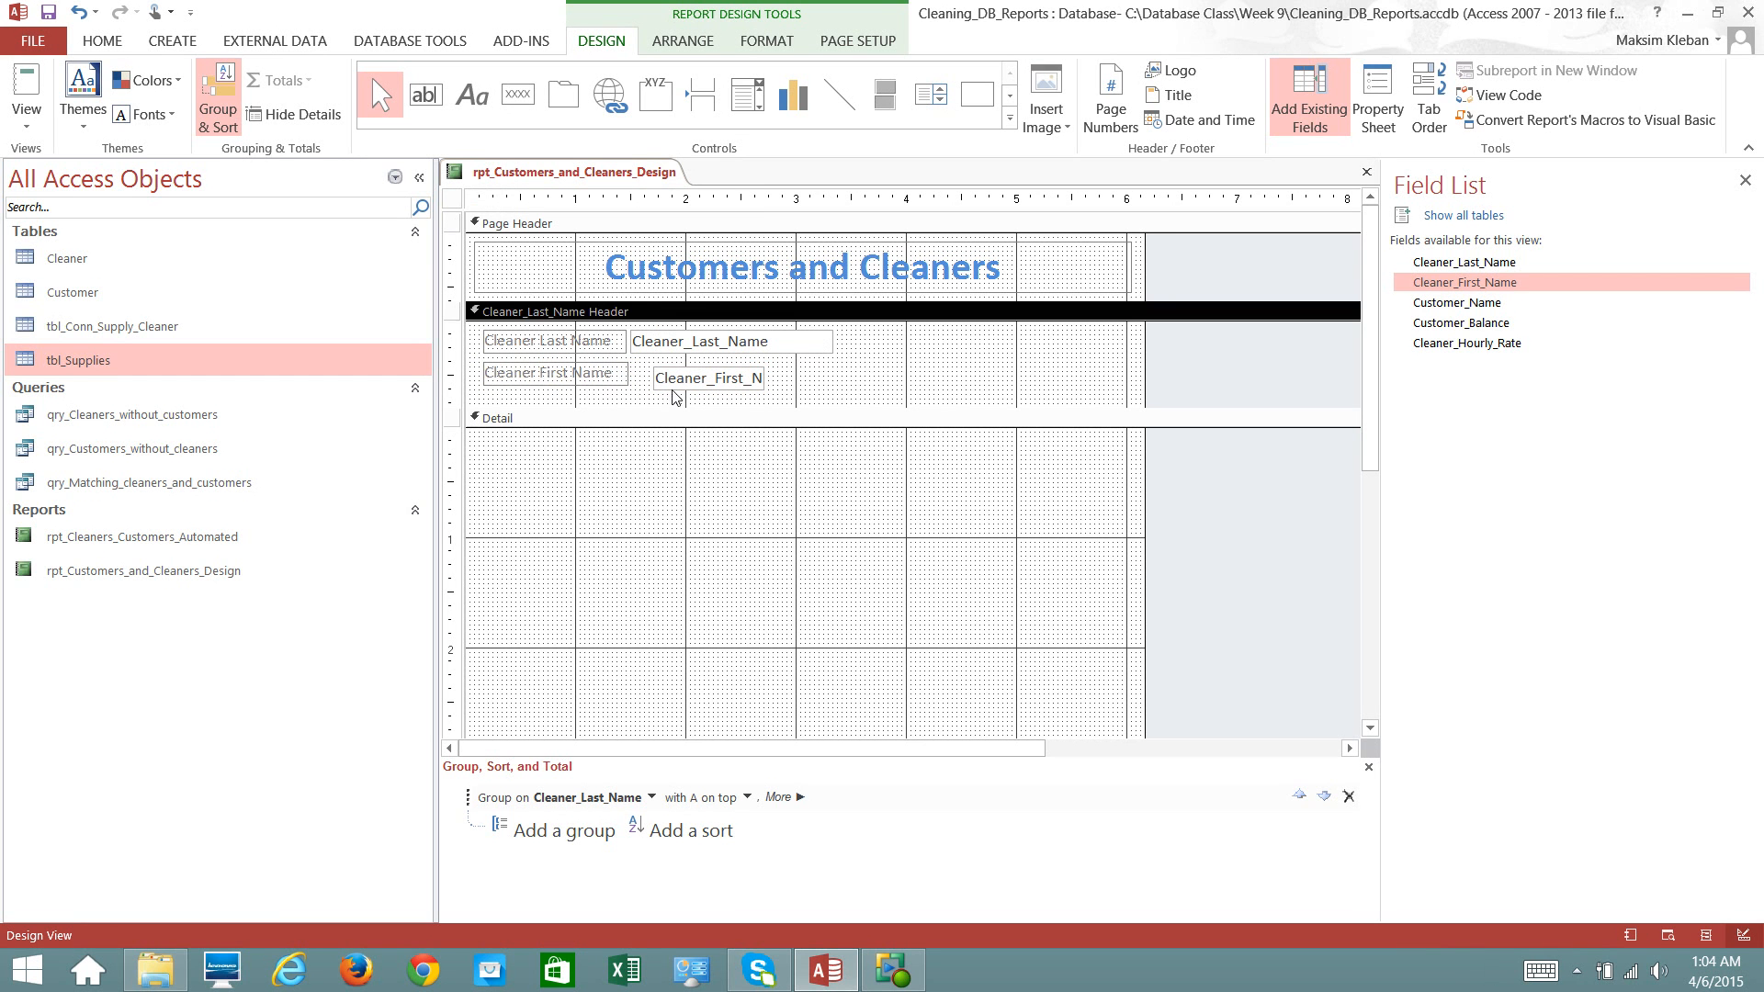
pyautogui.moveTo(656, 369); pyautogui.dragTo(636, 370)
pyautogui.moveTo(747, 374); pyautogui.dragTo(829, 372)
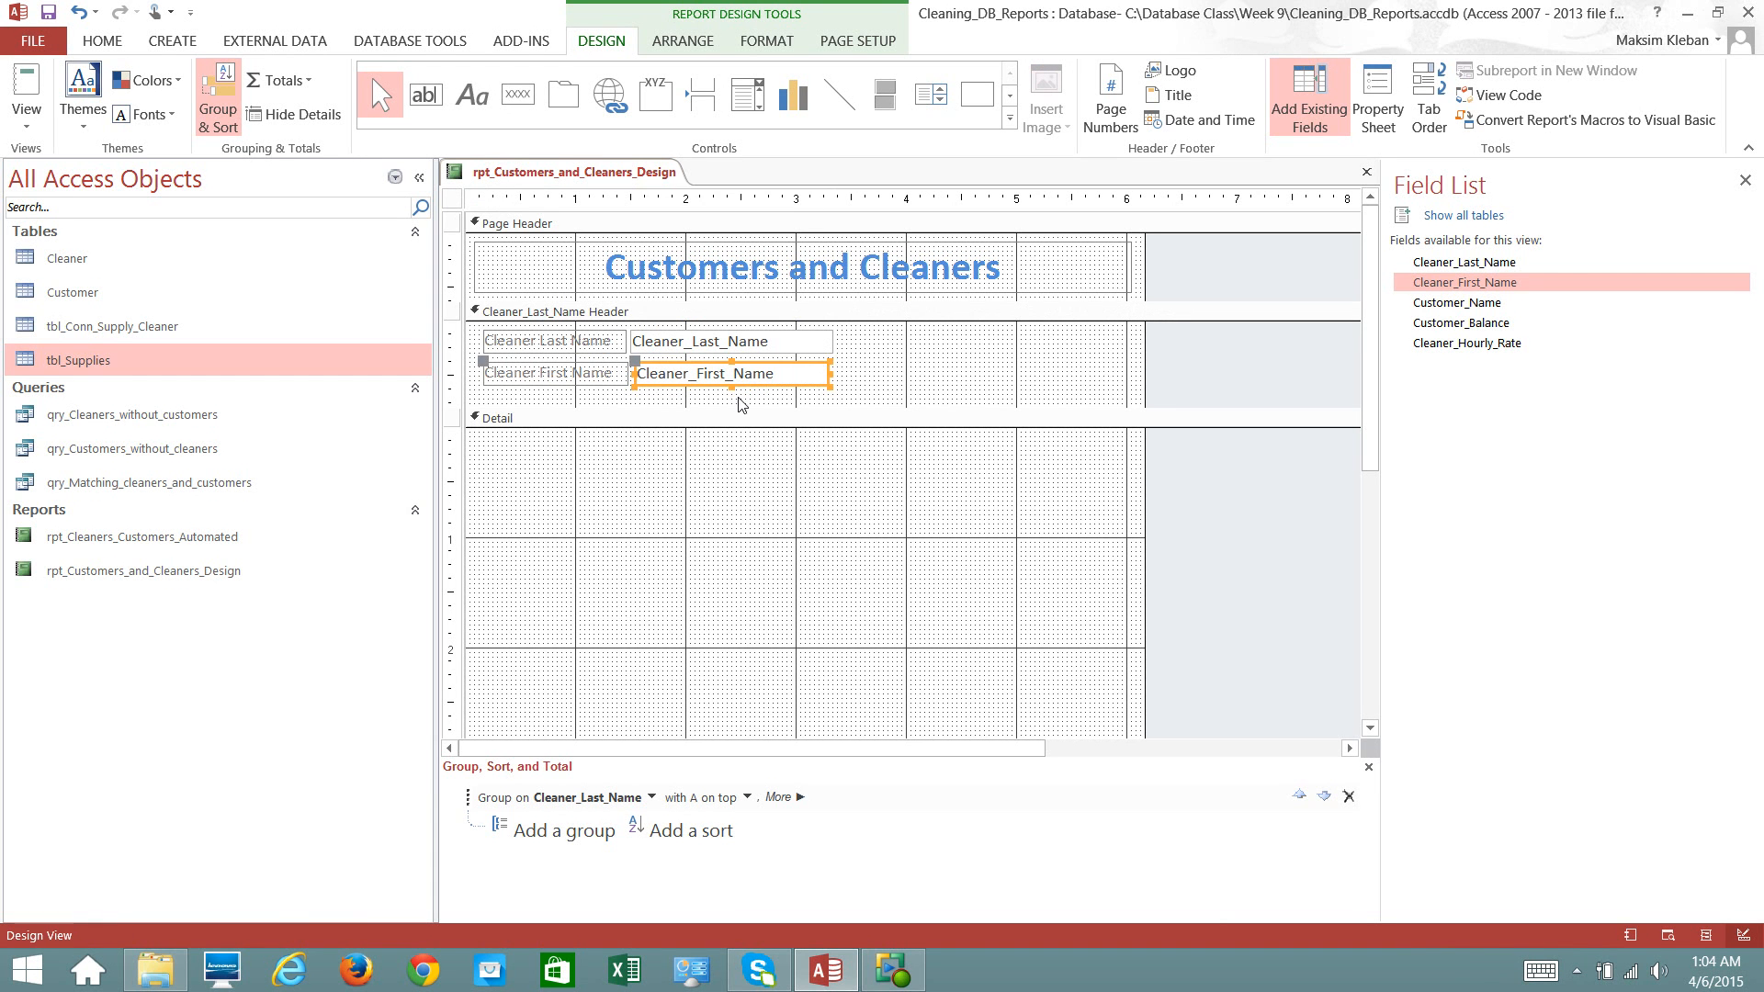
pyautogui.click(743, 404)
pyautogui.click(720, 384)
pyautogui.click(718, 342)
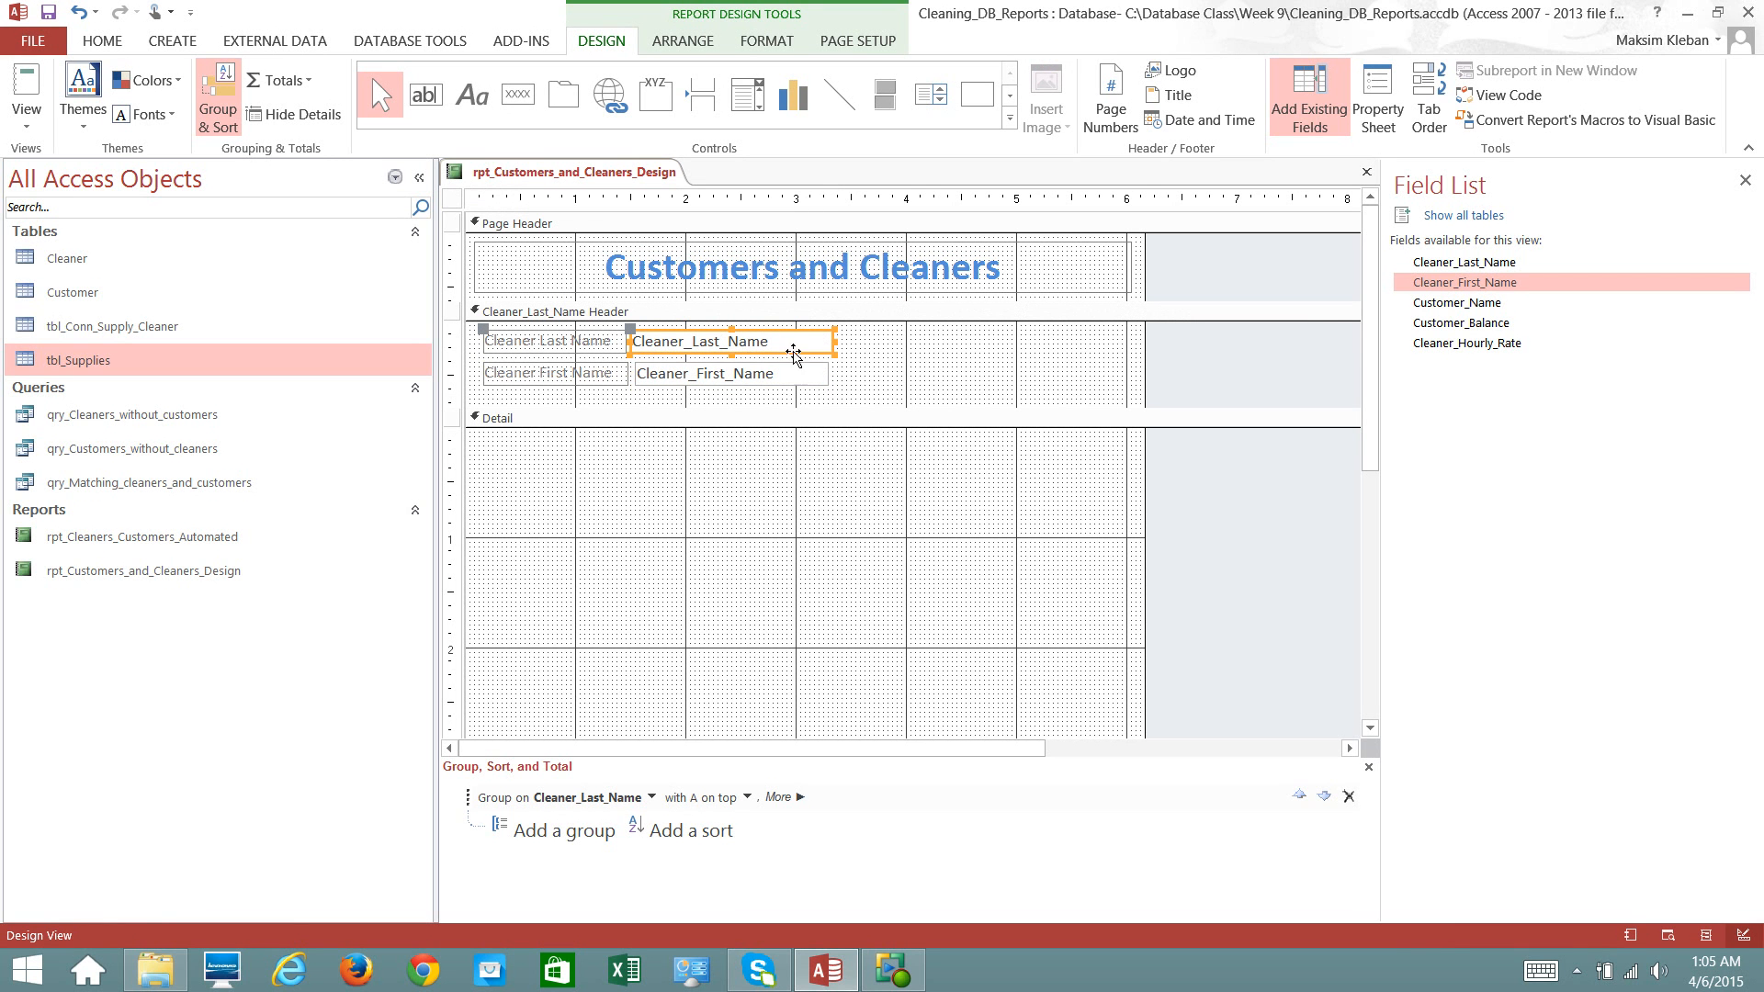
pyautogui.click(735, 379)
pyautogui.click(734, 351)
pyautogui.click(733, 375)
pyautogui.click(725, 349)
pyautogui.click(726, 377)
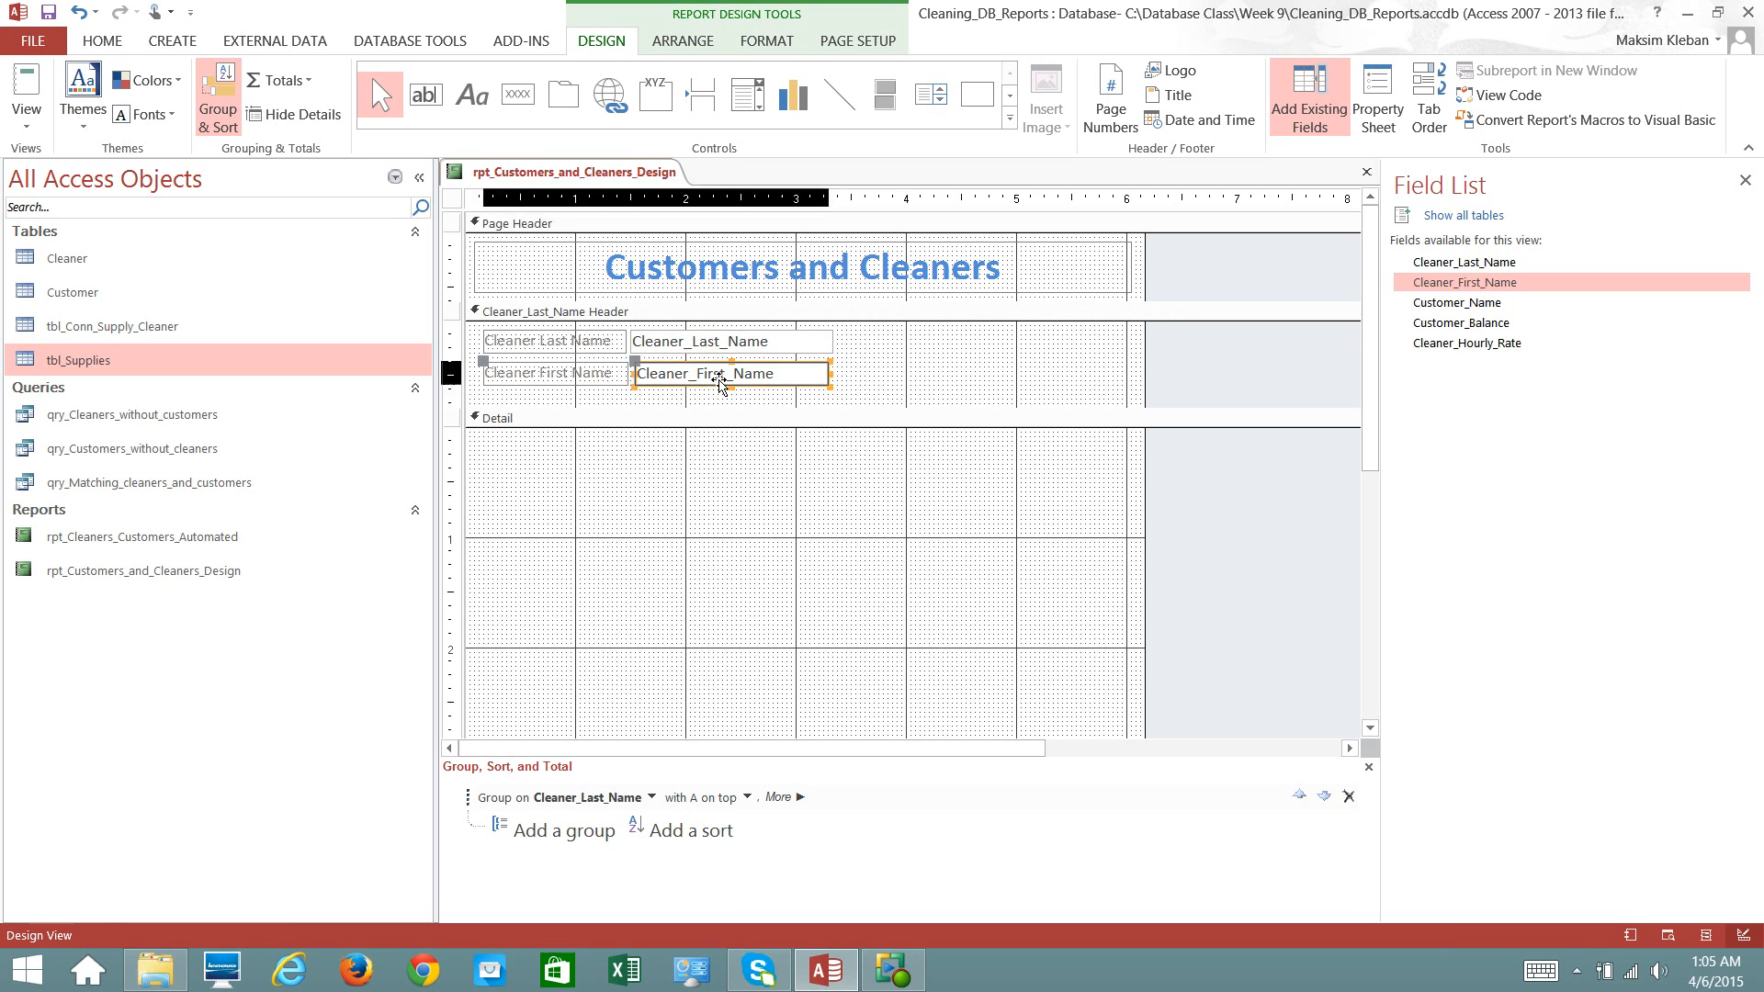
pyautogui.click(722, 349)
pyautogui.click(713, 379)
pyautogui.click(553, 372)
pyautogui.click(549, 370)
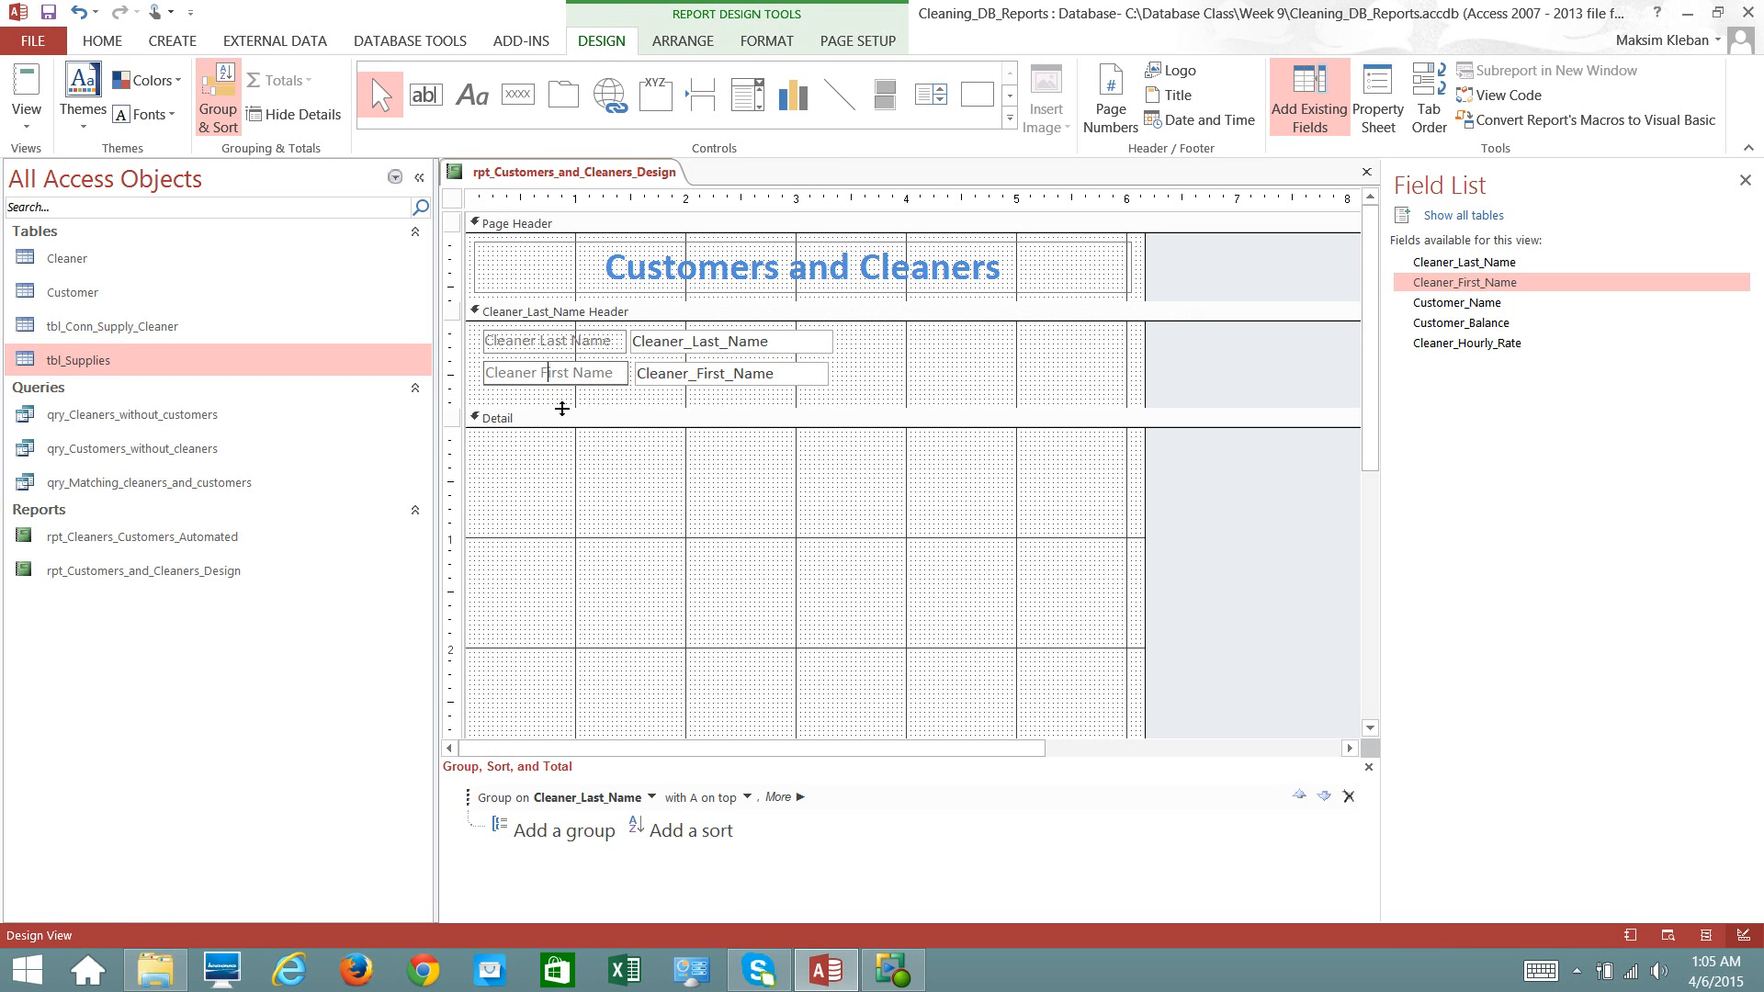
pyautogui.click(571, 397)
pyautogui.click(565, 378)
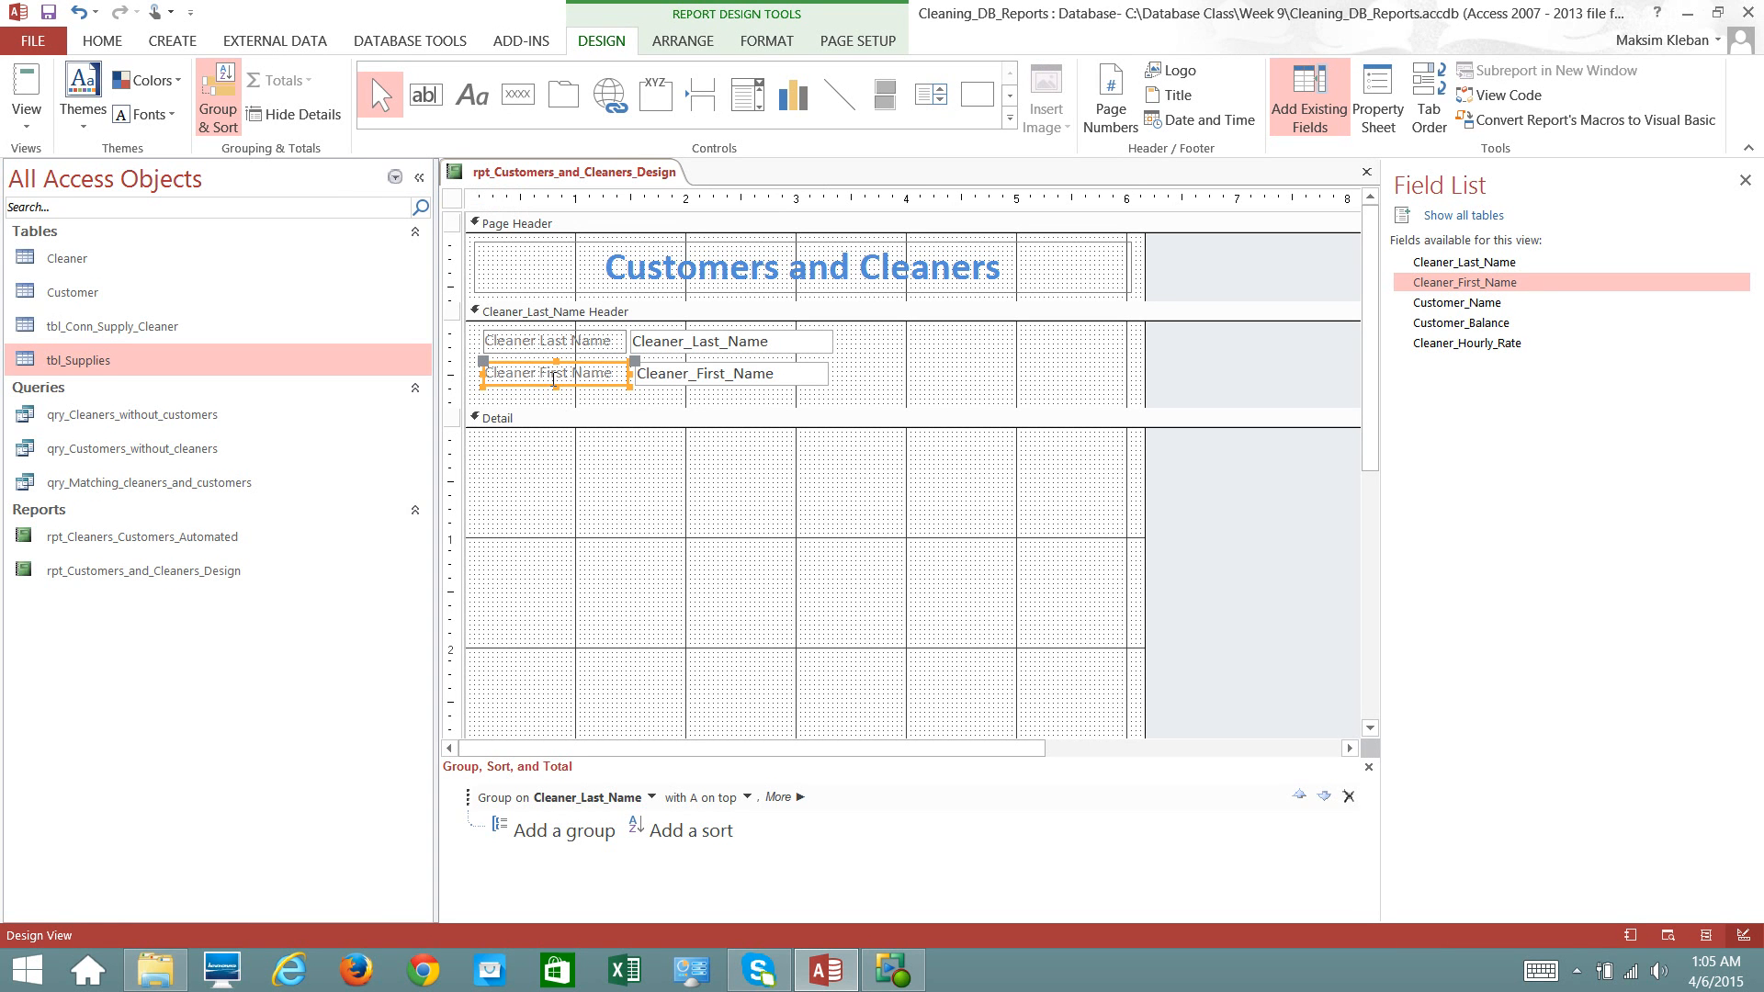
# - Reduce the height of the Cleaner_Last_Name Header section to about 0.65 inch
pyautogui.click(673, 375)
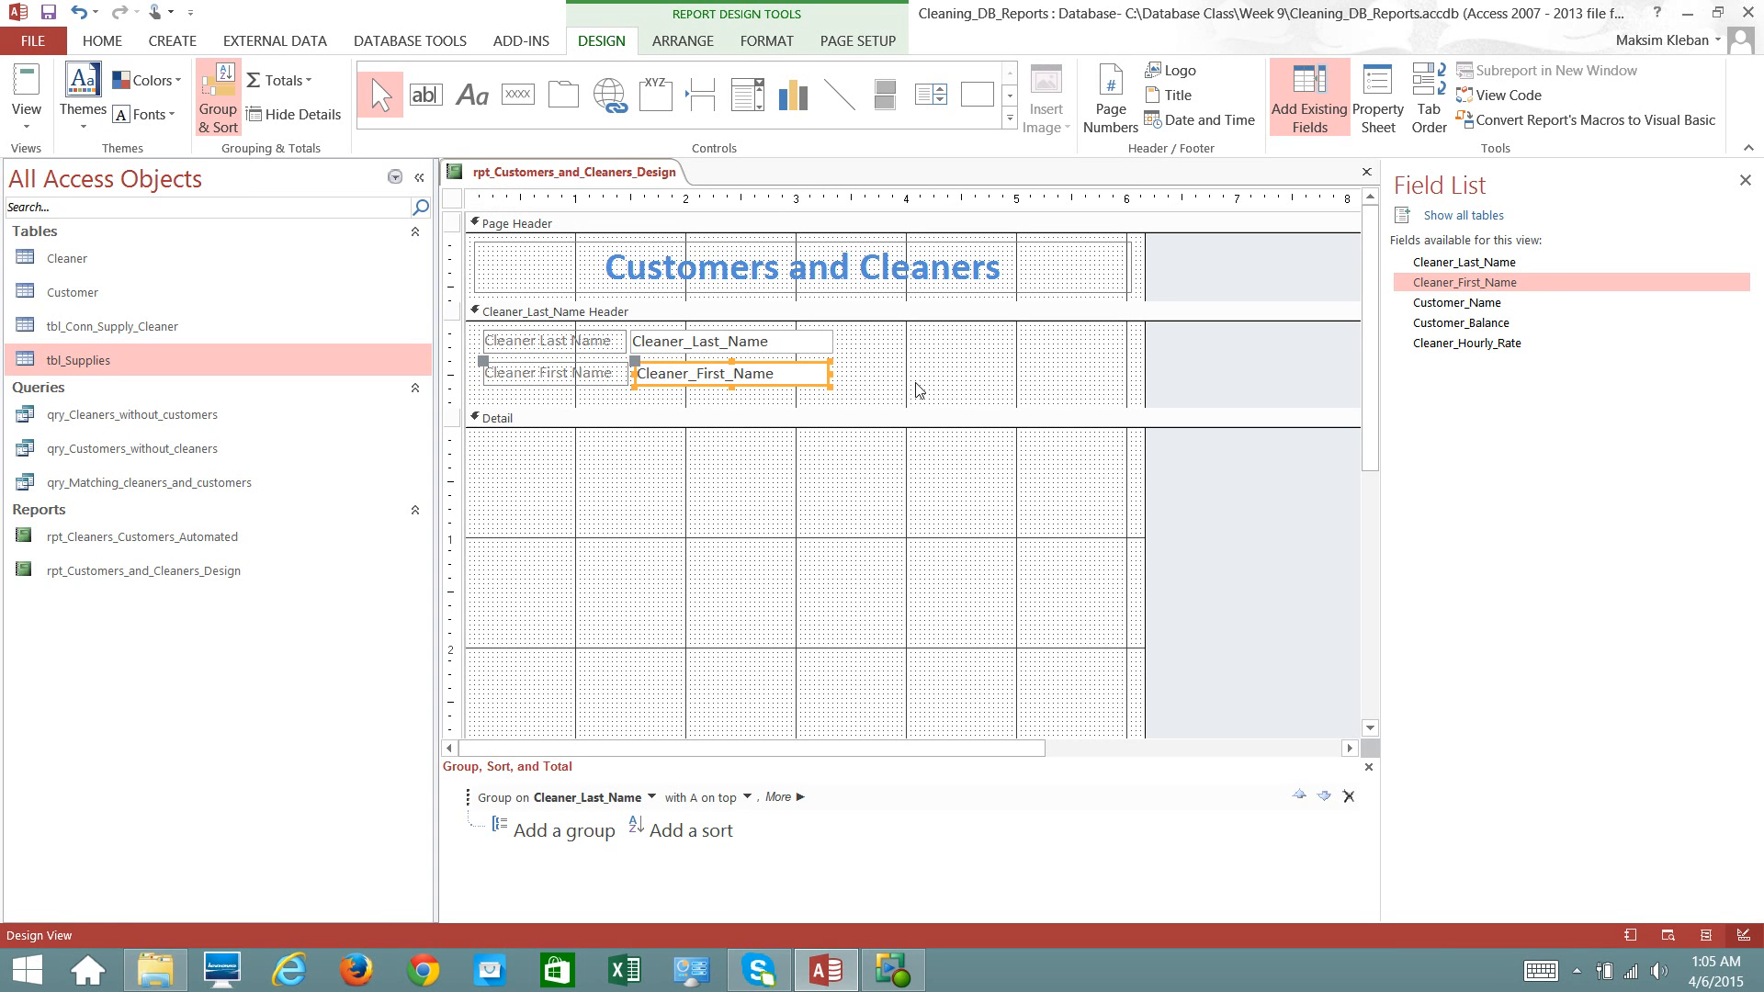
pyautogui.click(797, 402)
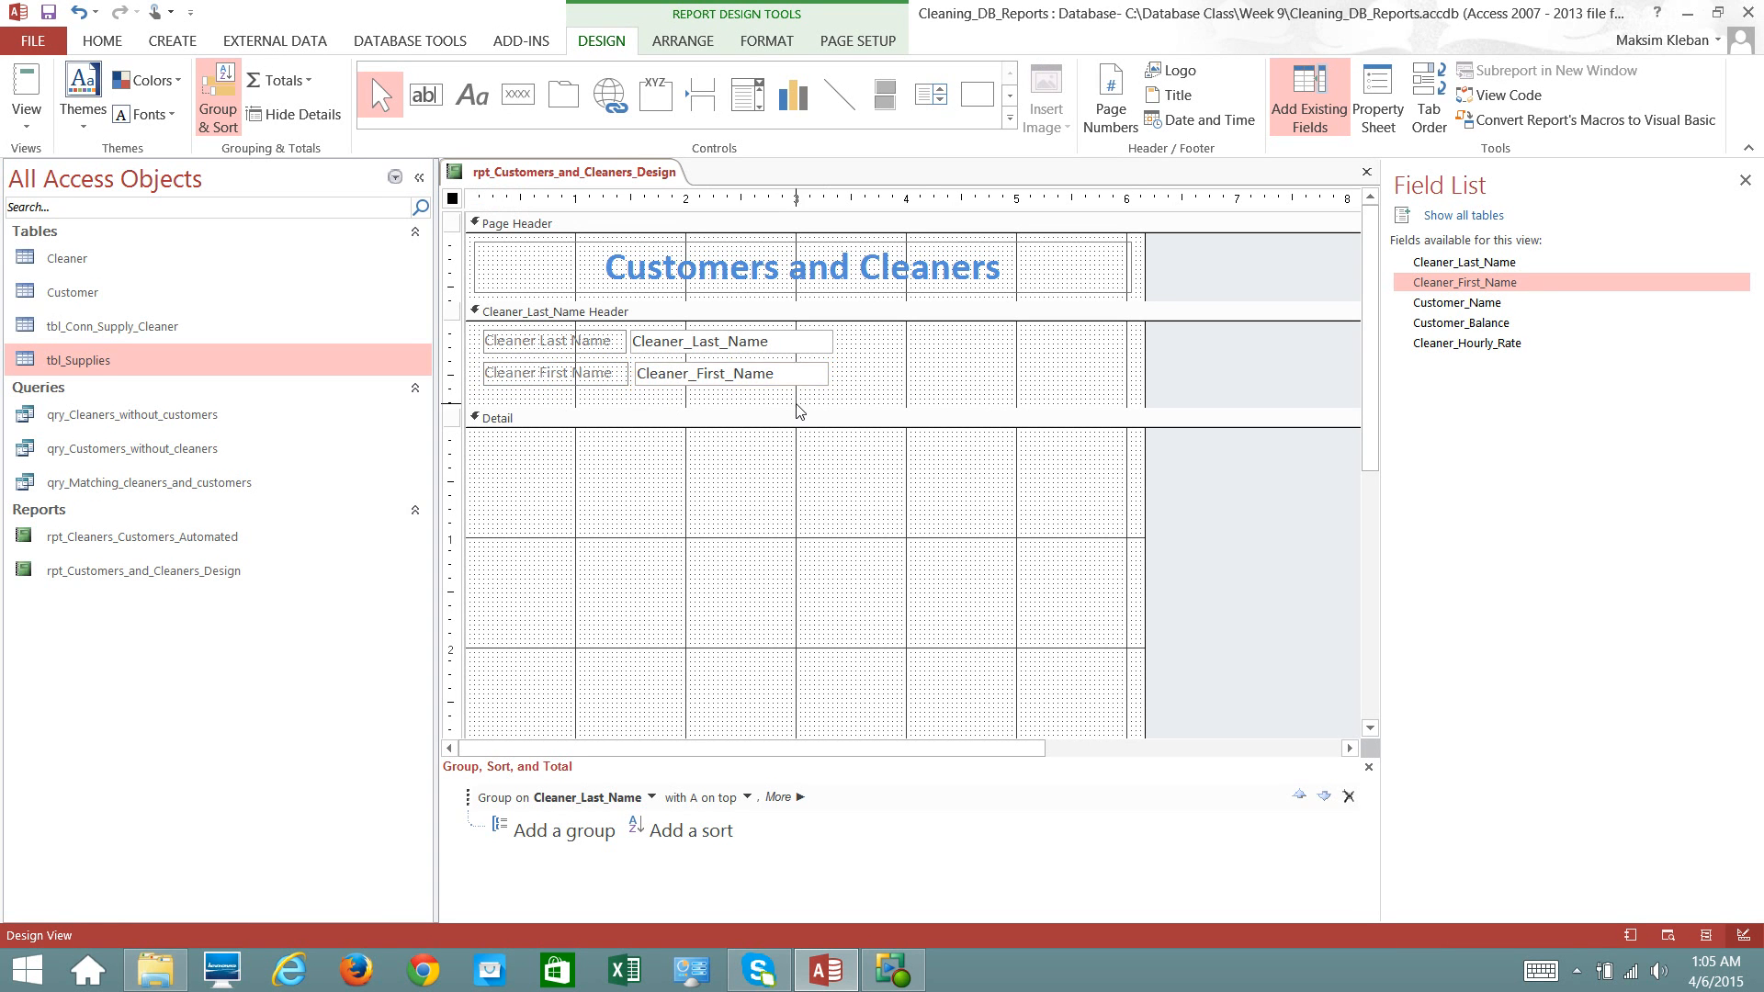
pyautogui.moveTo(796, 407); pyautogui.dragTo(794, 394)
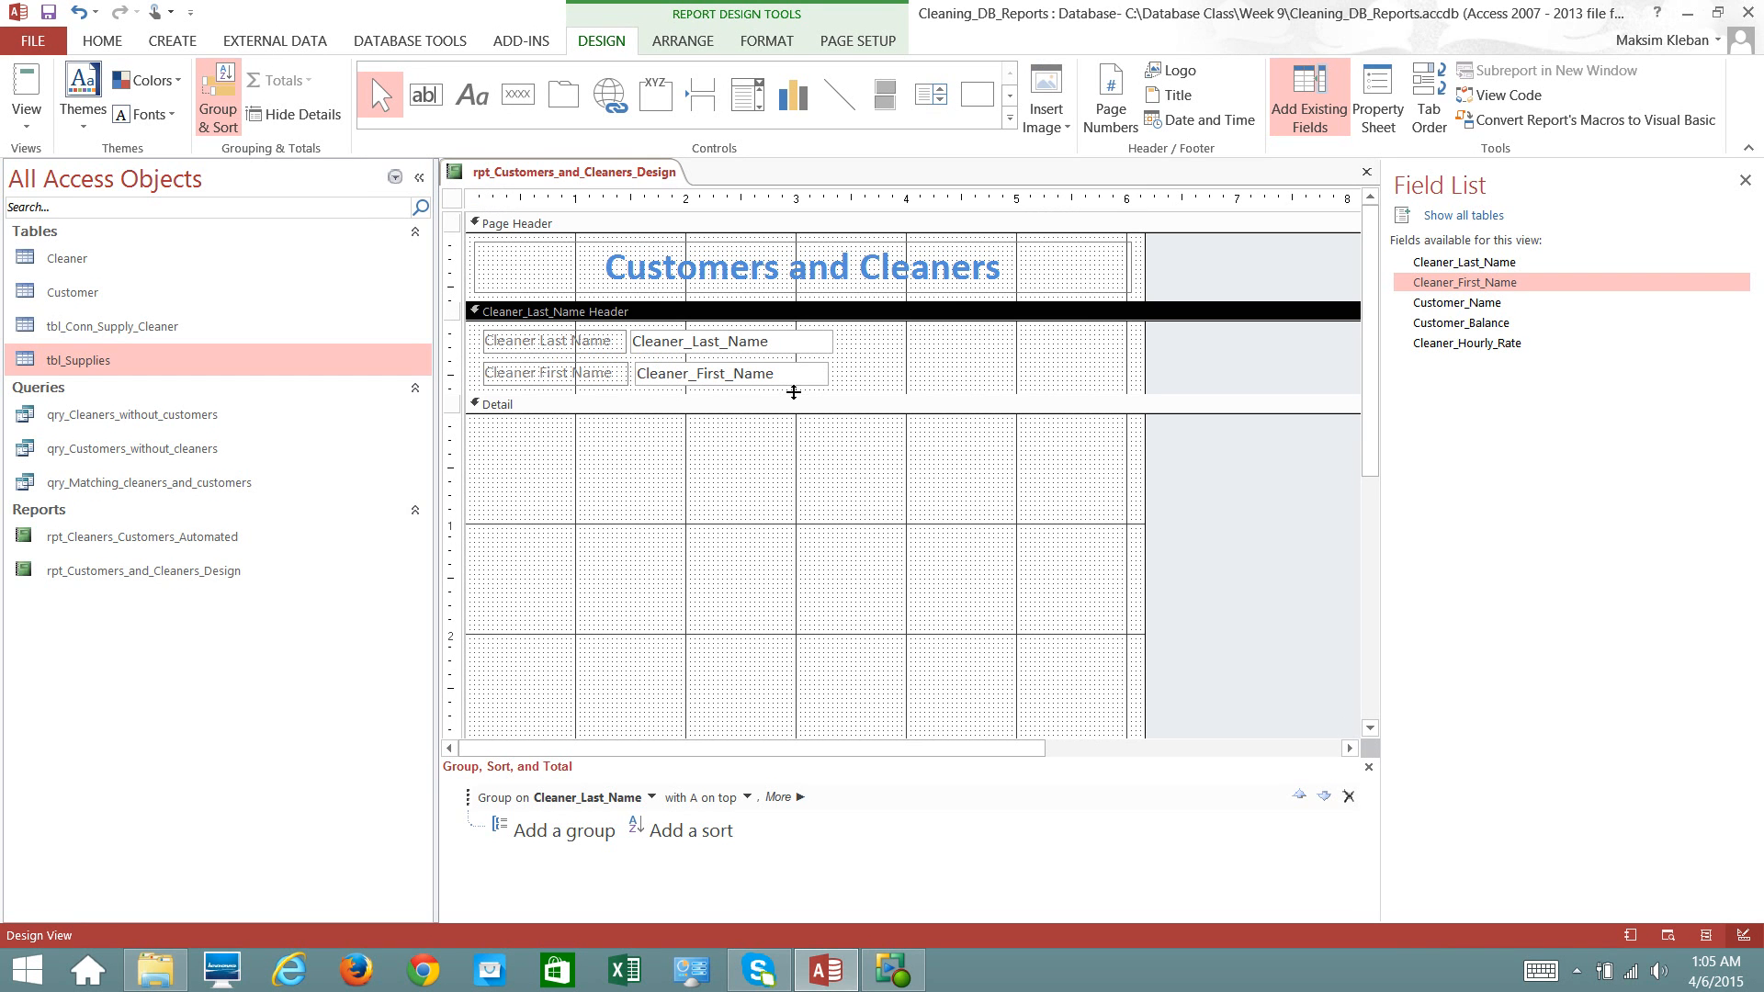
# - Add the Customer_Name field to the Detail section and change its label text to "Customer Name"
pyautogui.click(1469, 309)
pyautogui.moveTo(1478, 308); pyautogui.dragTo(692, 441)
pyautogui.click(660, 459)
pyautogui.click(622, 455)
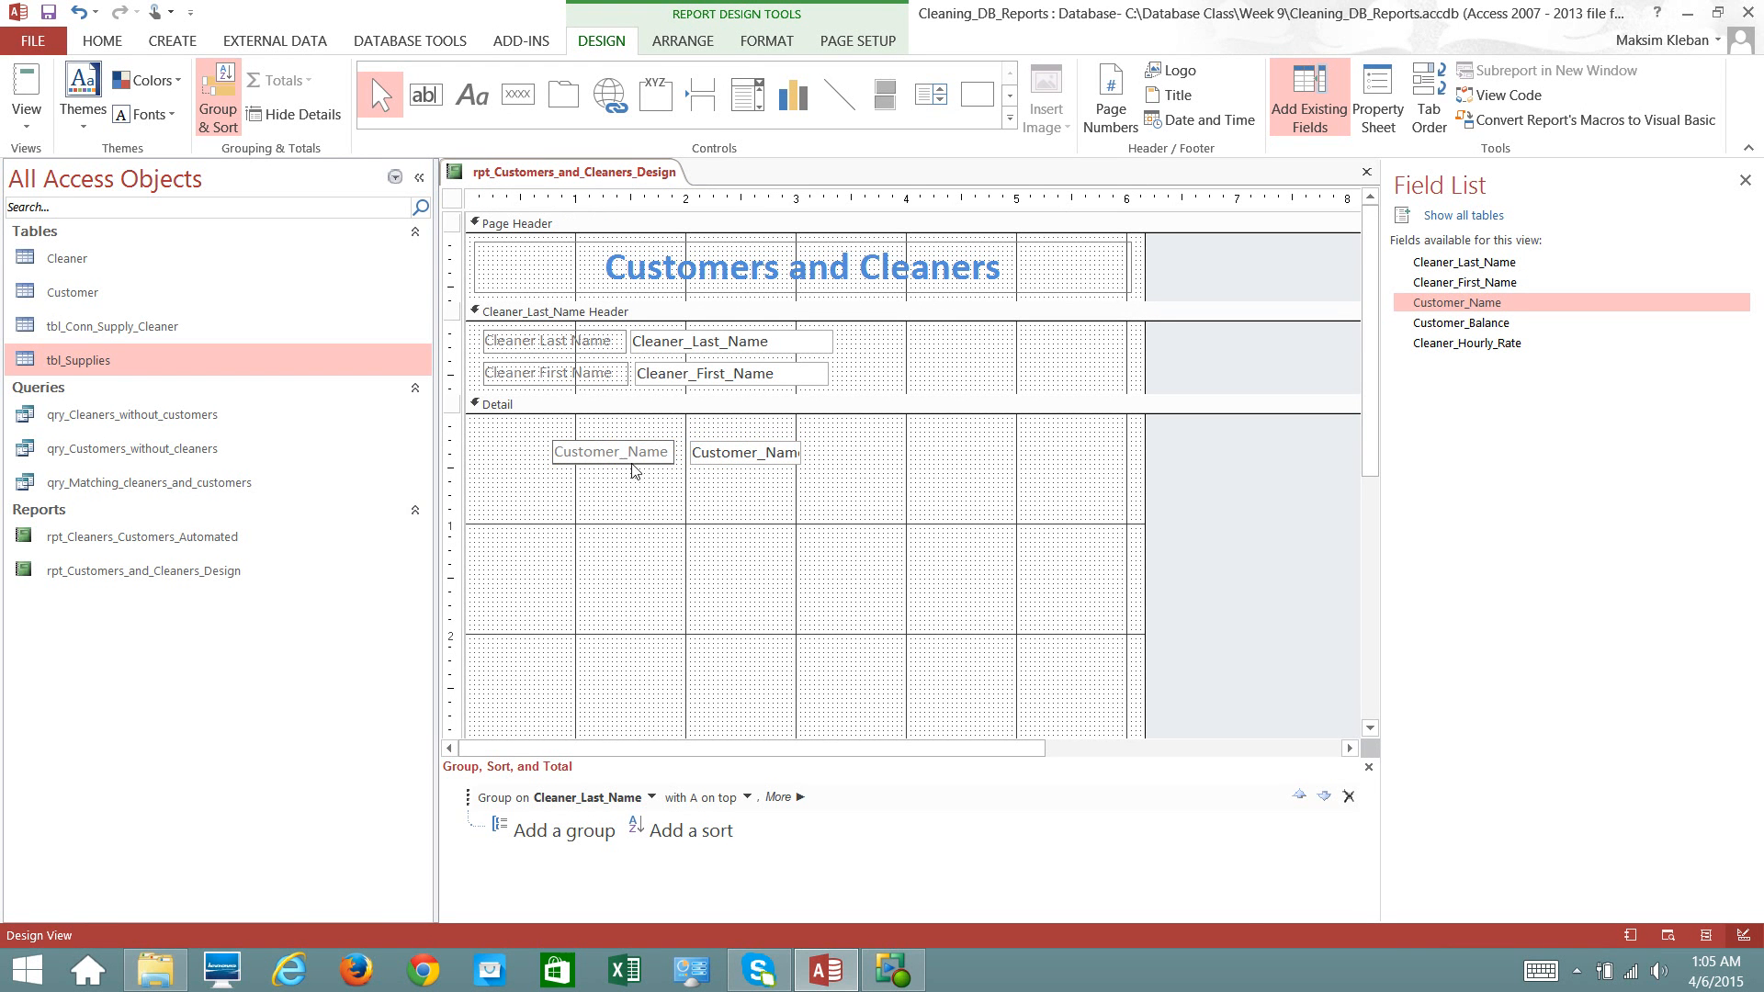
pyautogui.press('BackSpace')
pyautogui.click(630, 501)
pyautogui.click(605, 462)
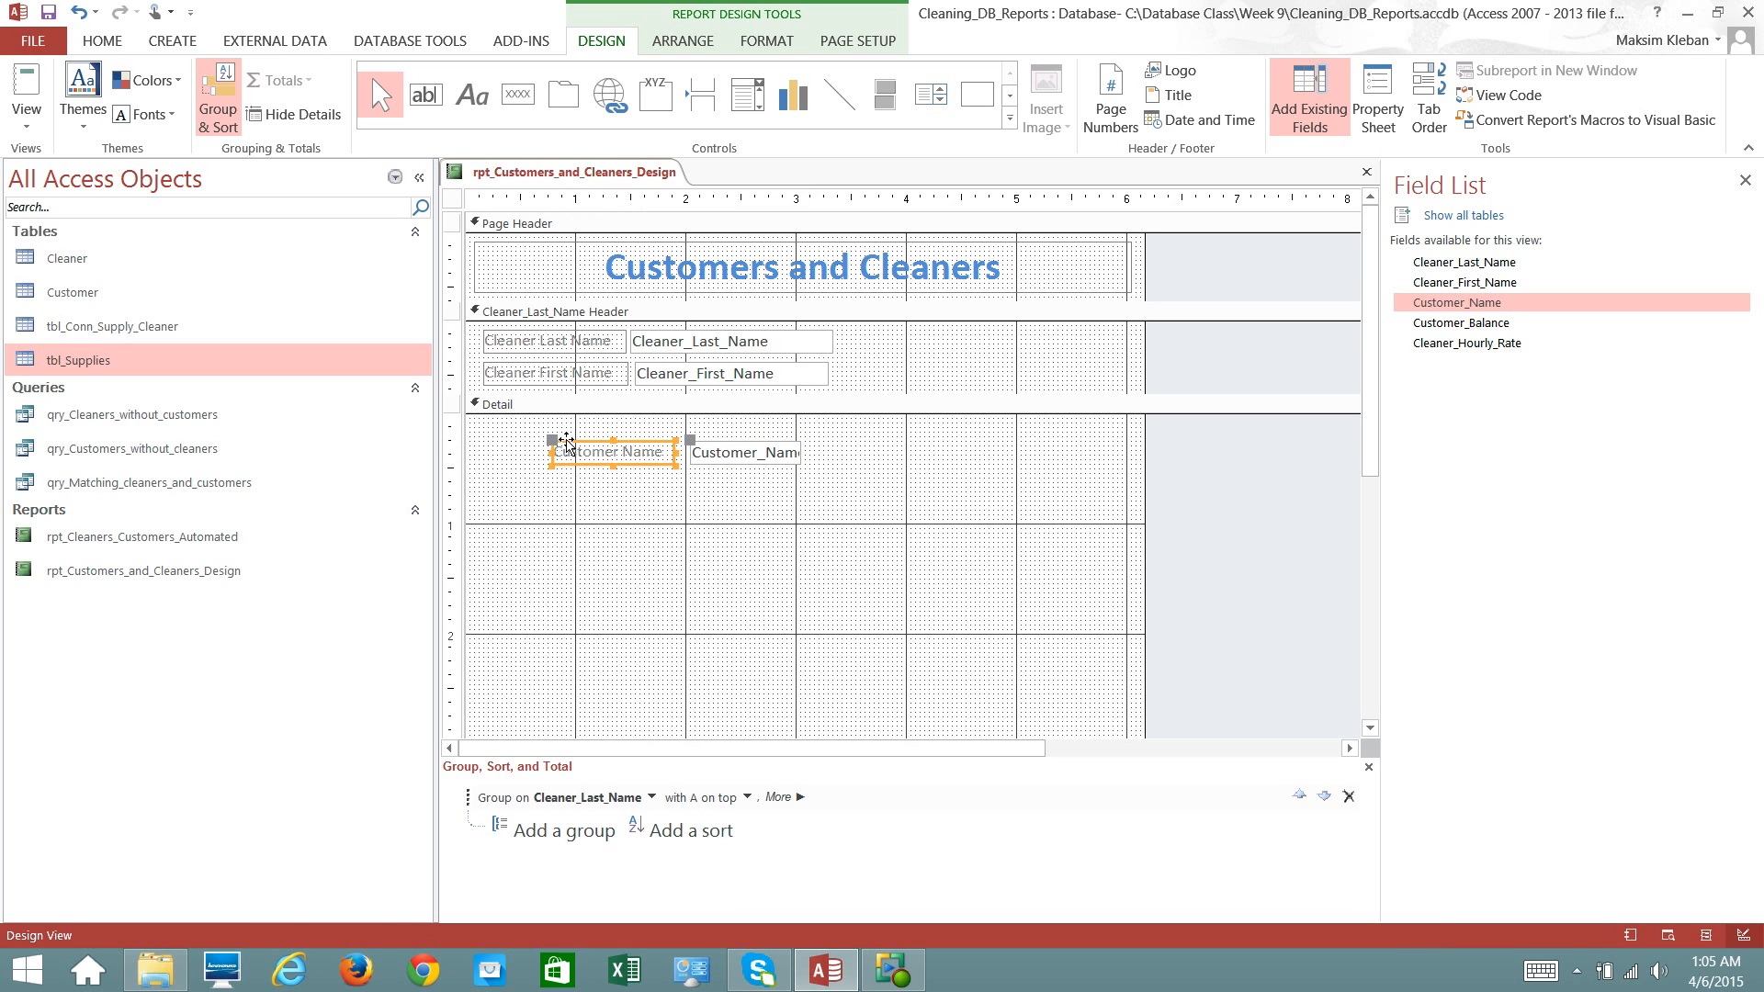
# - Move only the Customer Name label to the upper-left corner of the Detail section
pyautogui.click(623, 456)
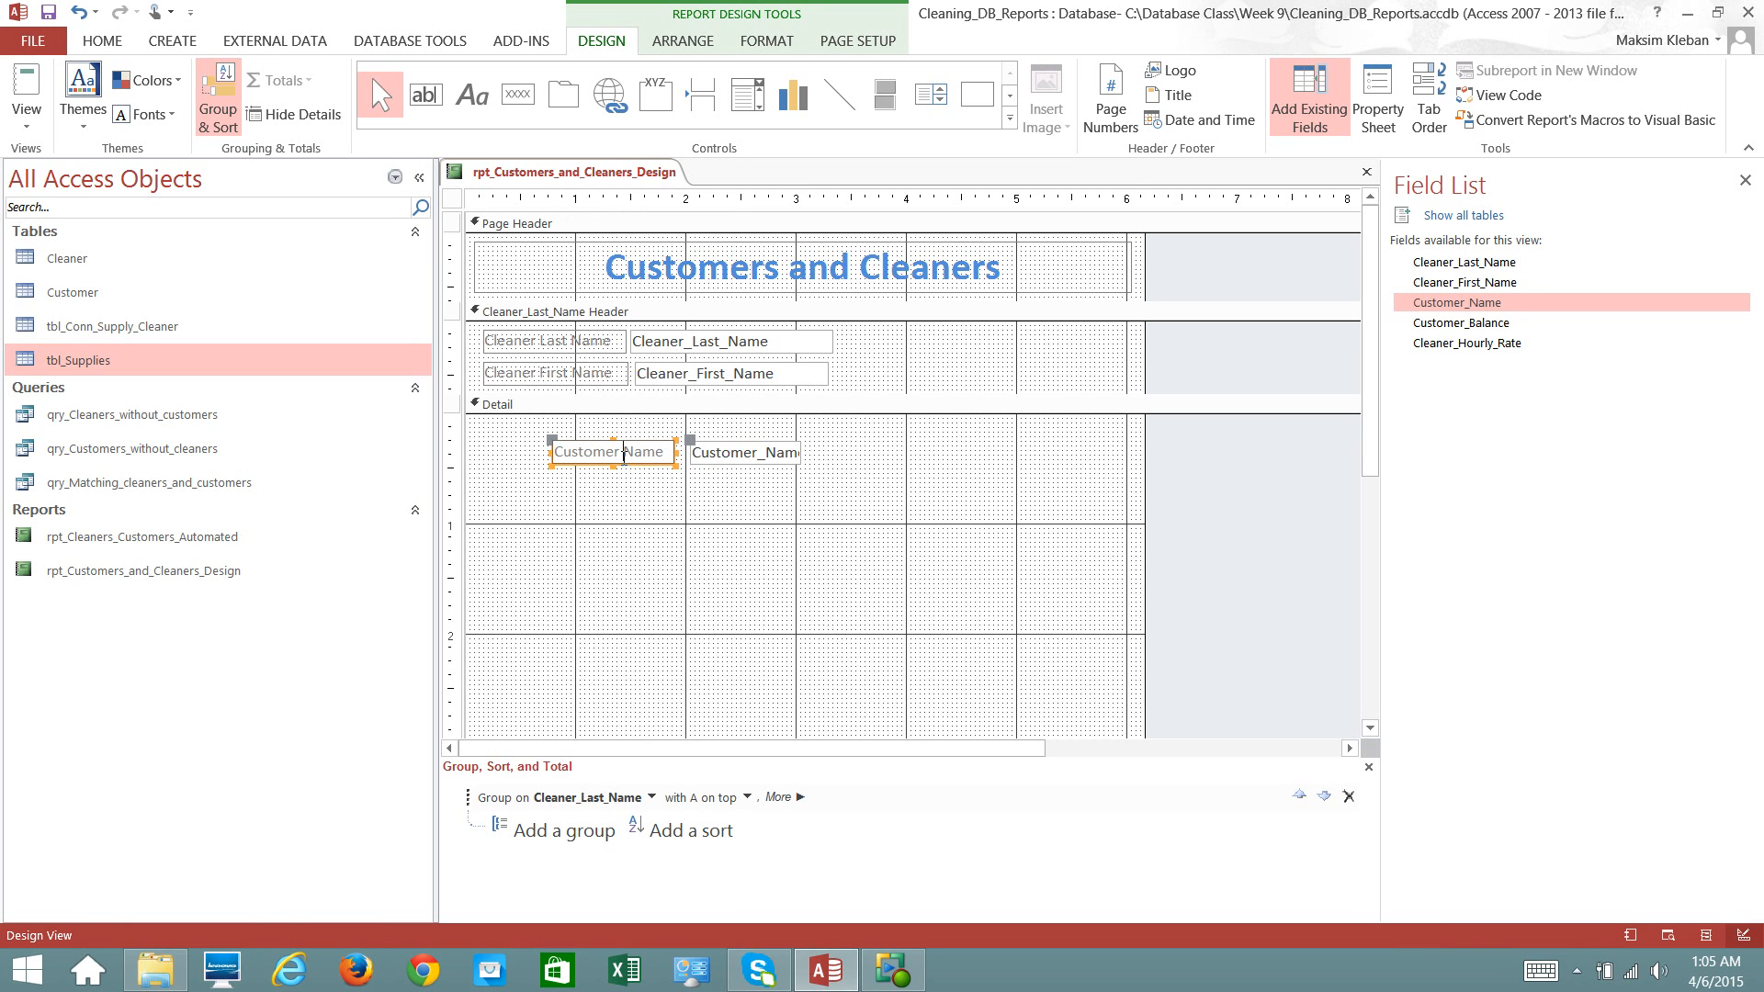
pyautogui.click(632, 483)
pyautogui.click(614, 459)
pyautogui.moveTo(552, 441); pyautogui.dragTo(480, 425)
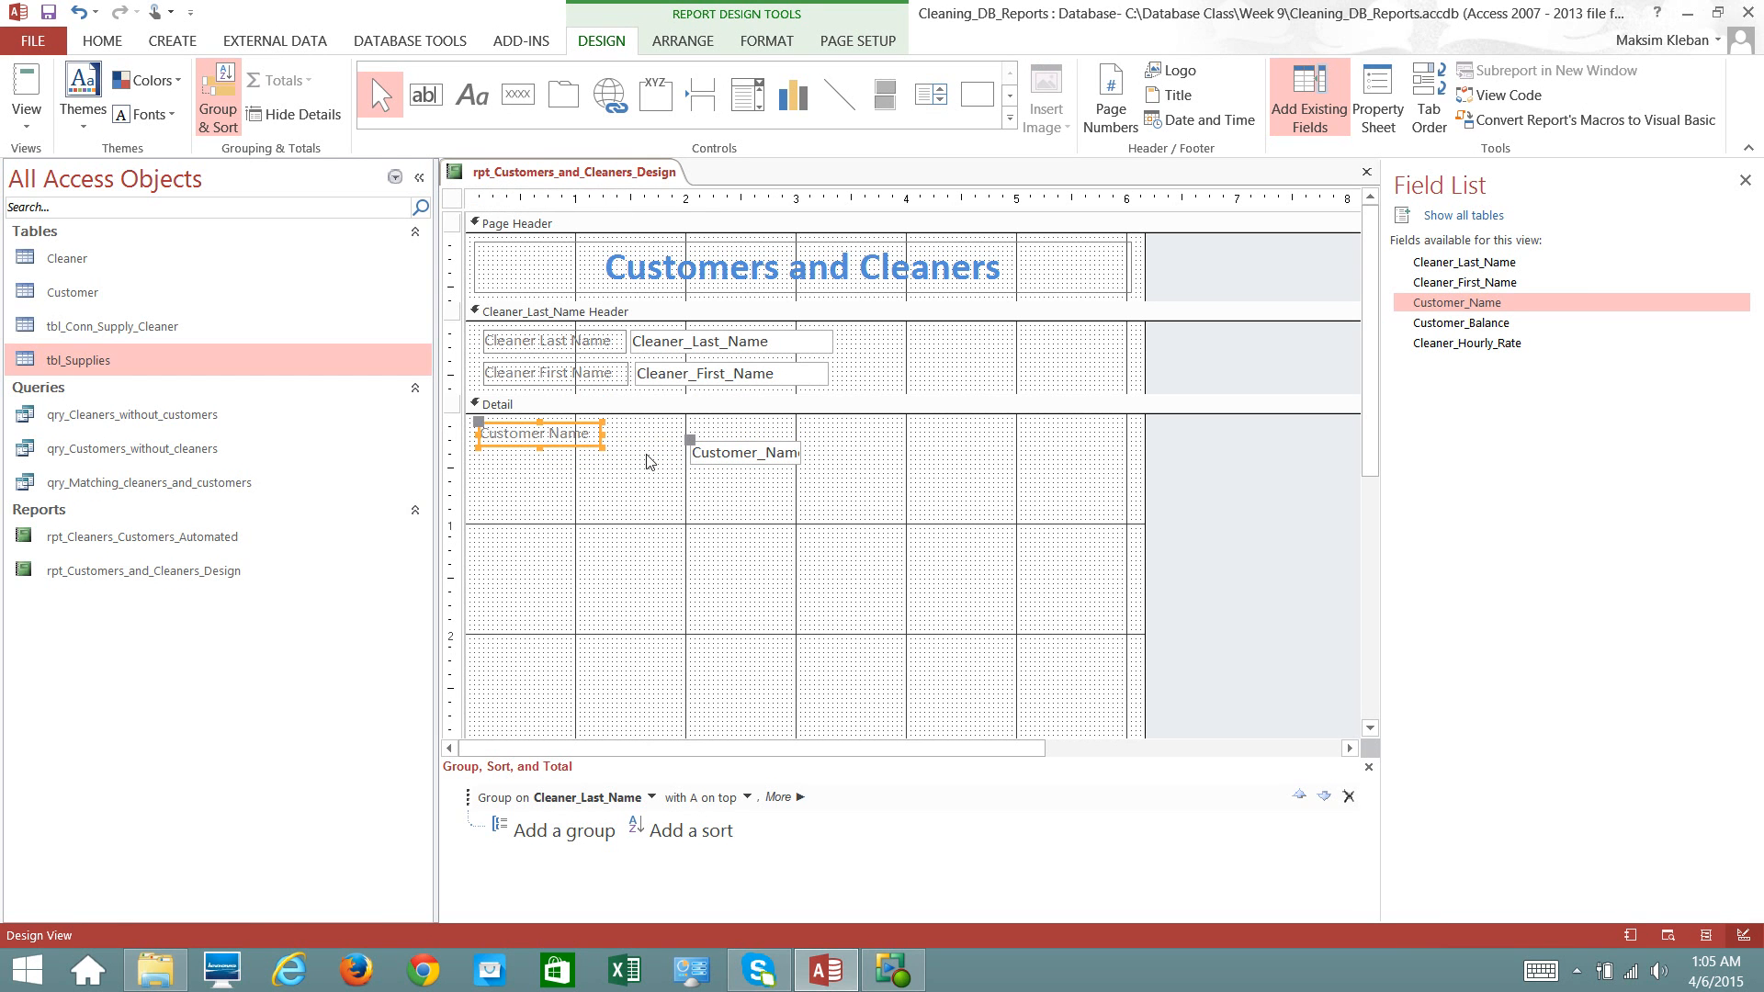
# - Move the Customer_Name text box beside its label and widen it to about 1.5 inches
pyautogui.click(666, 478)
pyautogui.moveTo(705, 464); pyautogui.dragTo(609, 425)
pyautogui.moveTo(721, 435); pyautogui.dragTo(774, 436)
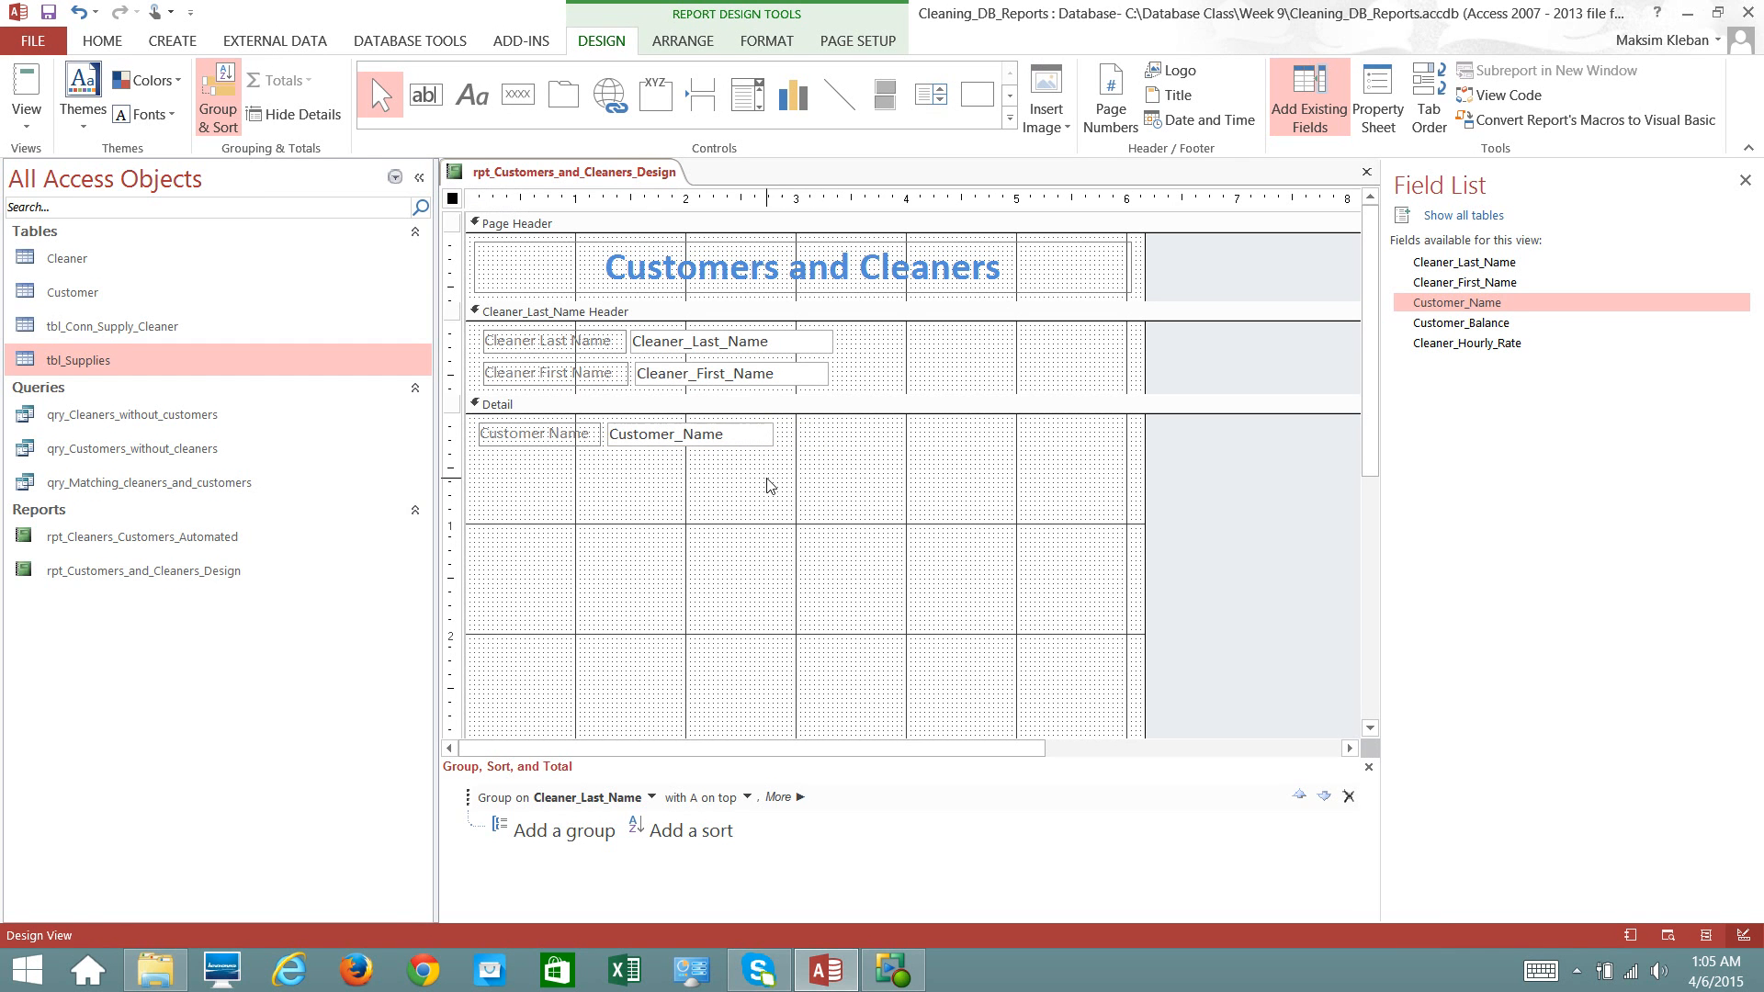
pyautogui.click(770, 490)
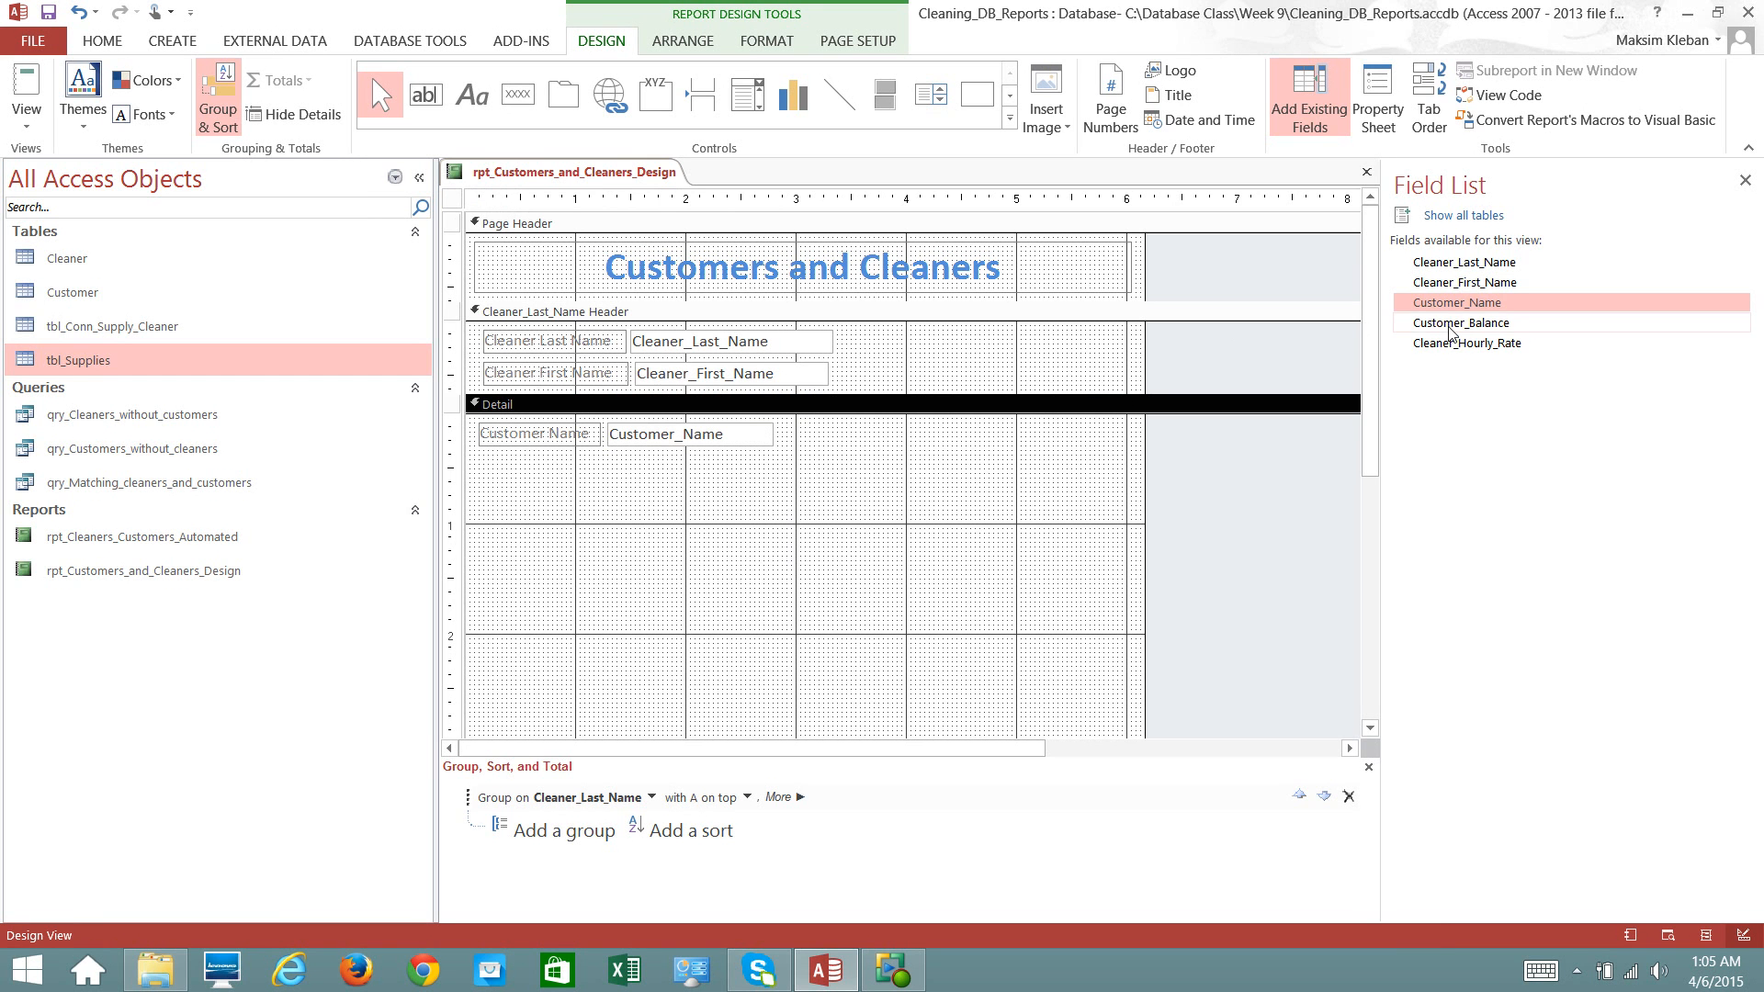
# - Add the Customer_Balance field to the Detail section beside Customer_Name and shorten its label text to "Balance"
pyautogui.moveTo(1451, 326); pyautogui.dragTo(784, 438)
pyautogui.click(845, 439)
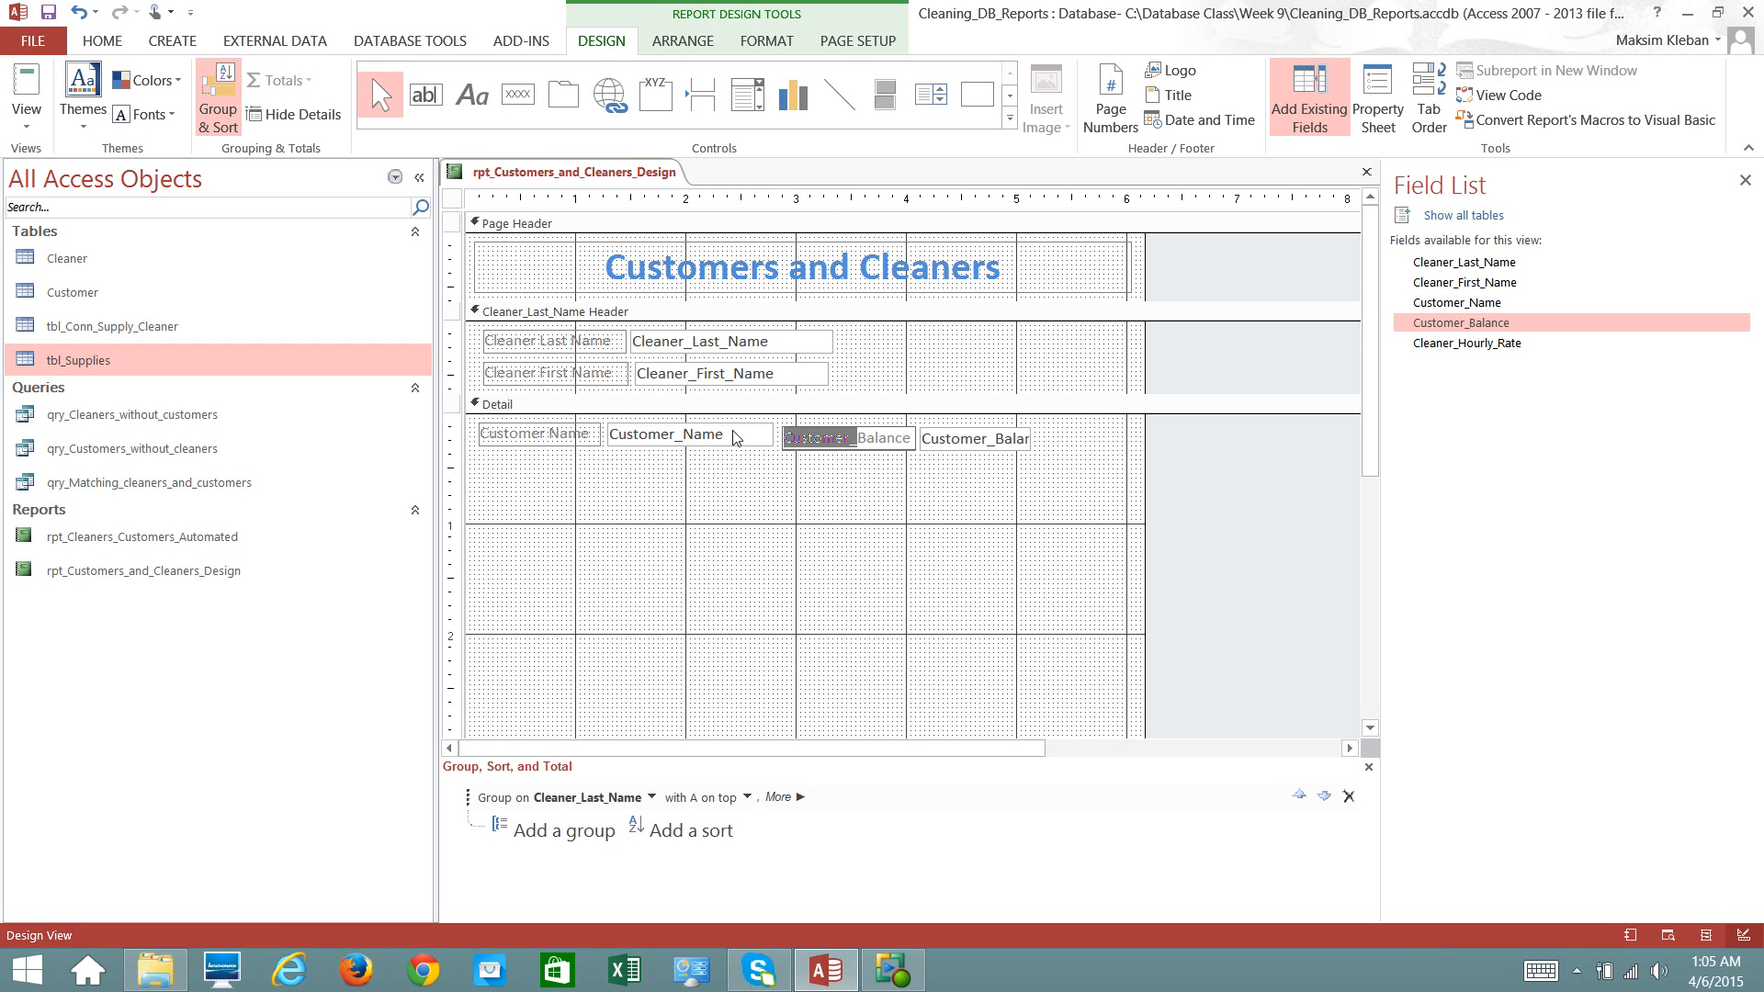
pyautogui.press('Delete')
# - Narrow the Balance label to about 0.6 inch and add a colon after its text
pyautogui.click(896, 437)
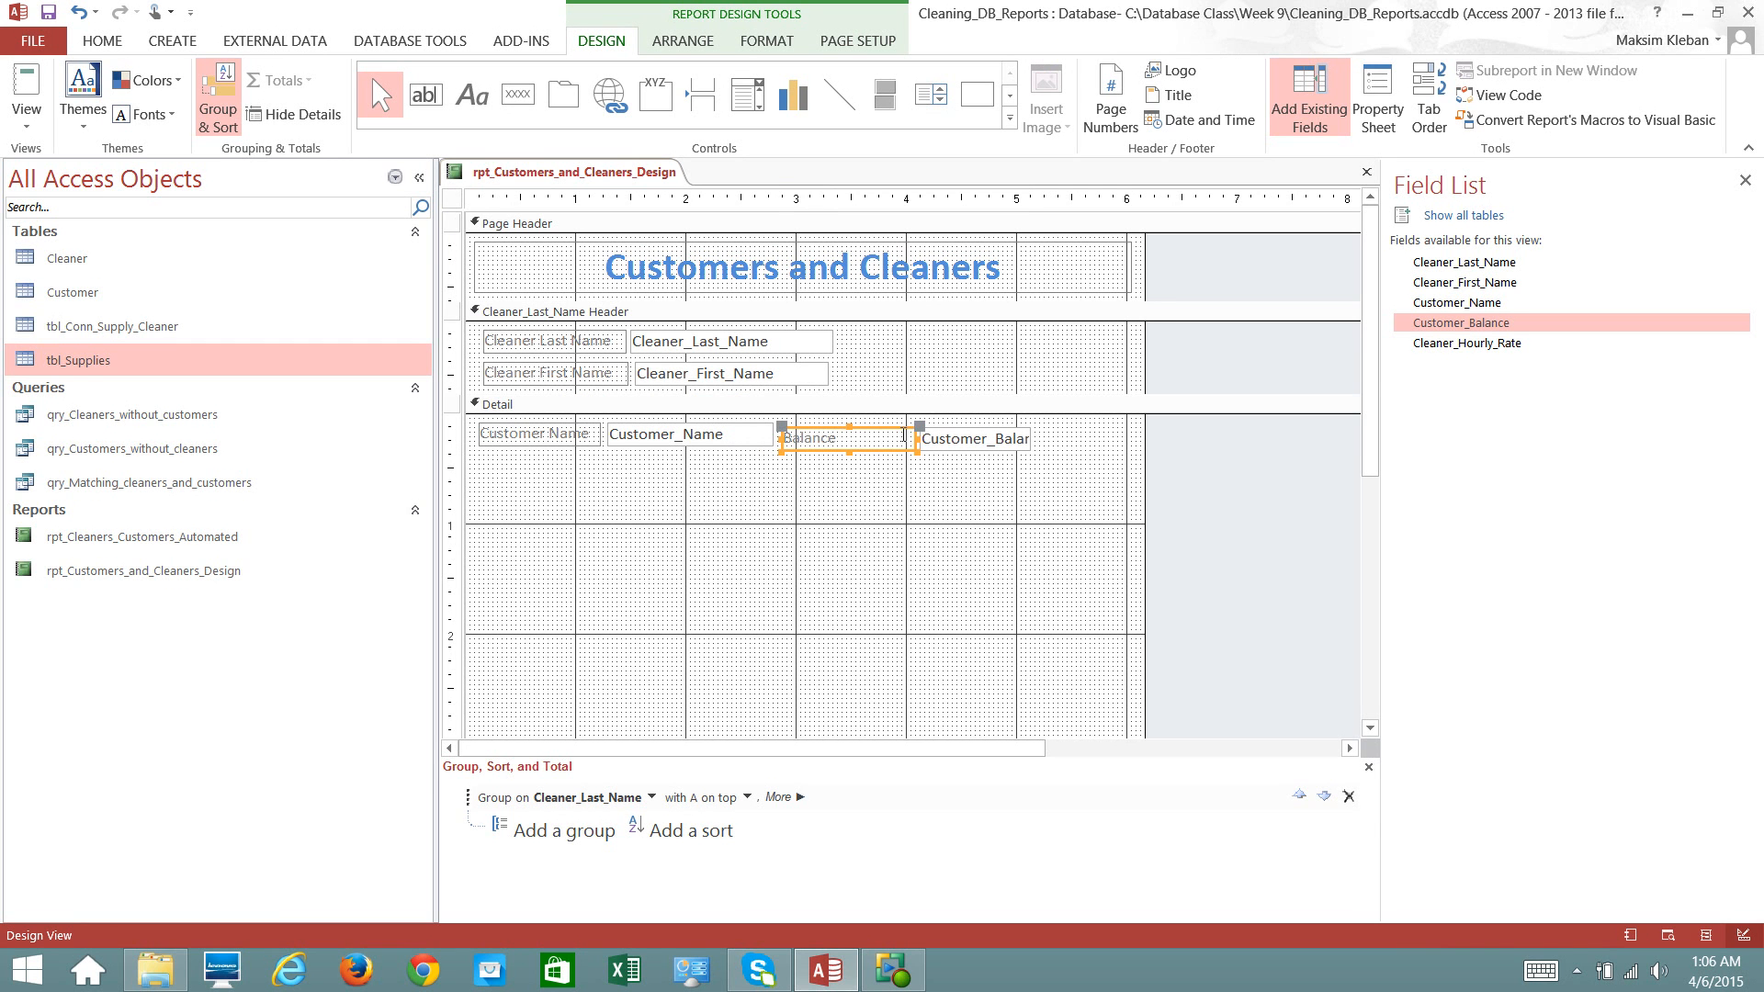
pyautogui.moveTo(912, 439); pyautogui.dragTo(846, 438)
pyautogui.click(846, 438)
pyautogui.write(':')
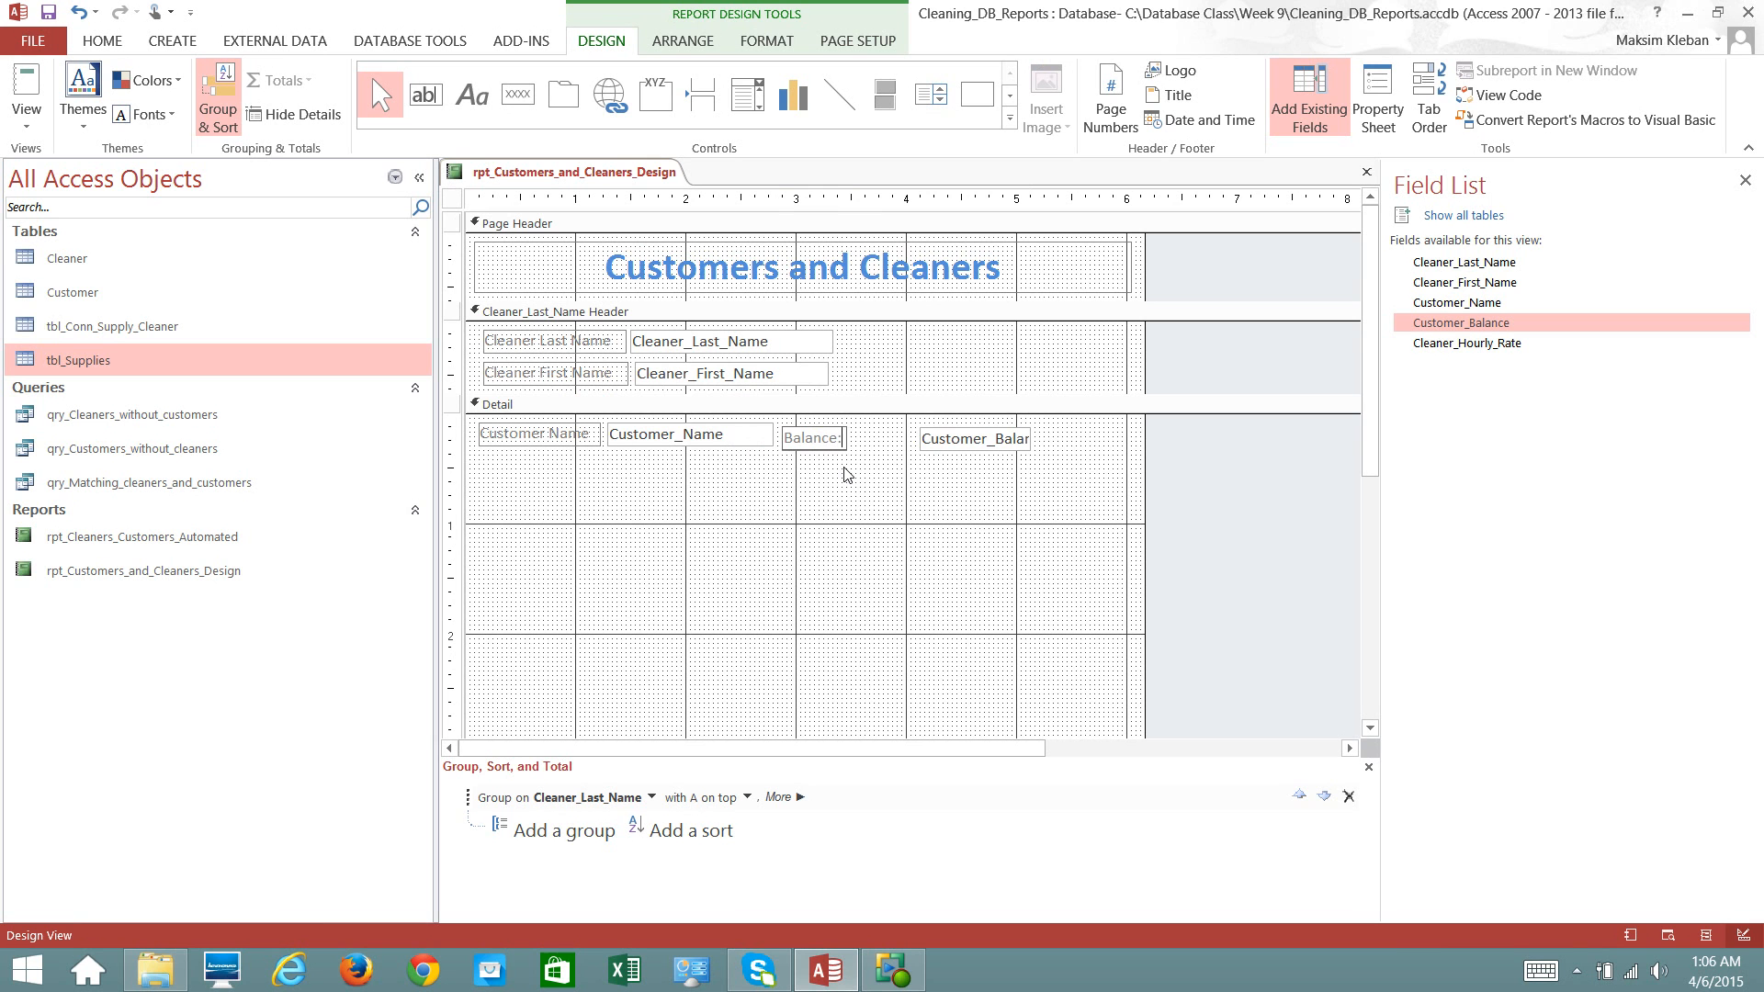
# - Move the Balance: label up slightly to align it with the Customer Name row
pyautogui.click(796, 438)
pyautogui.click(799, 463)
pyautogui.click(798, 439)
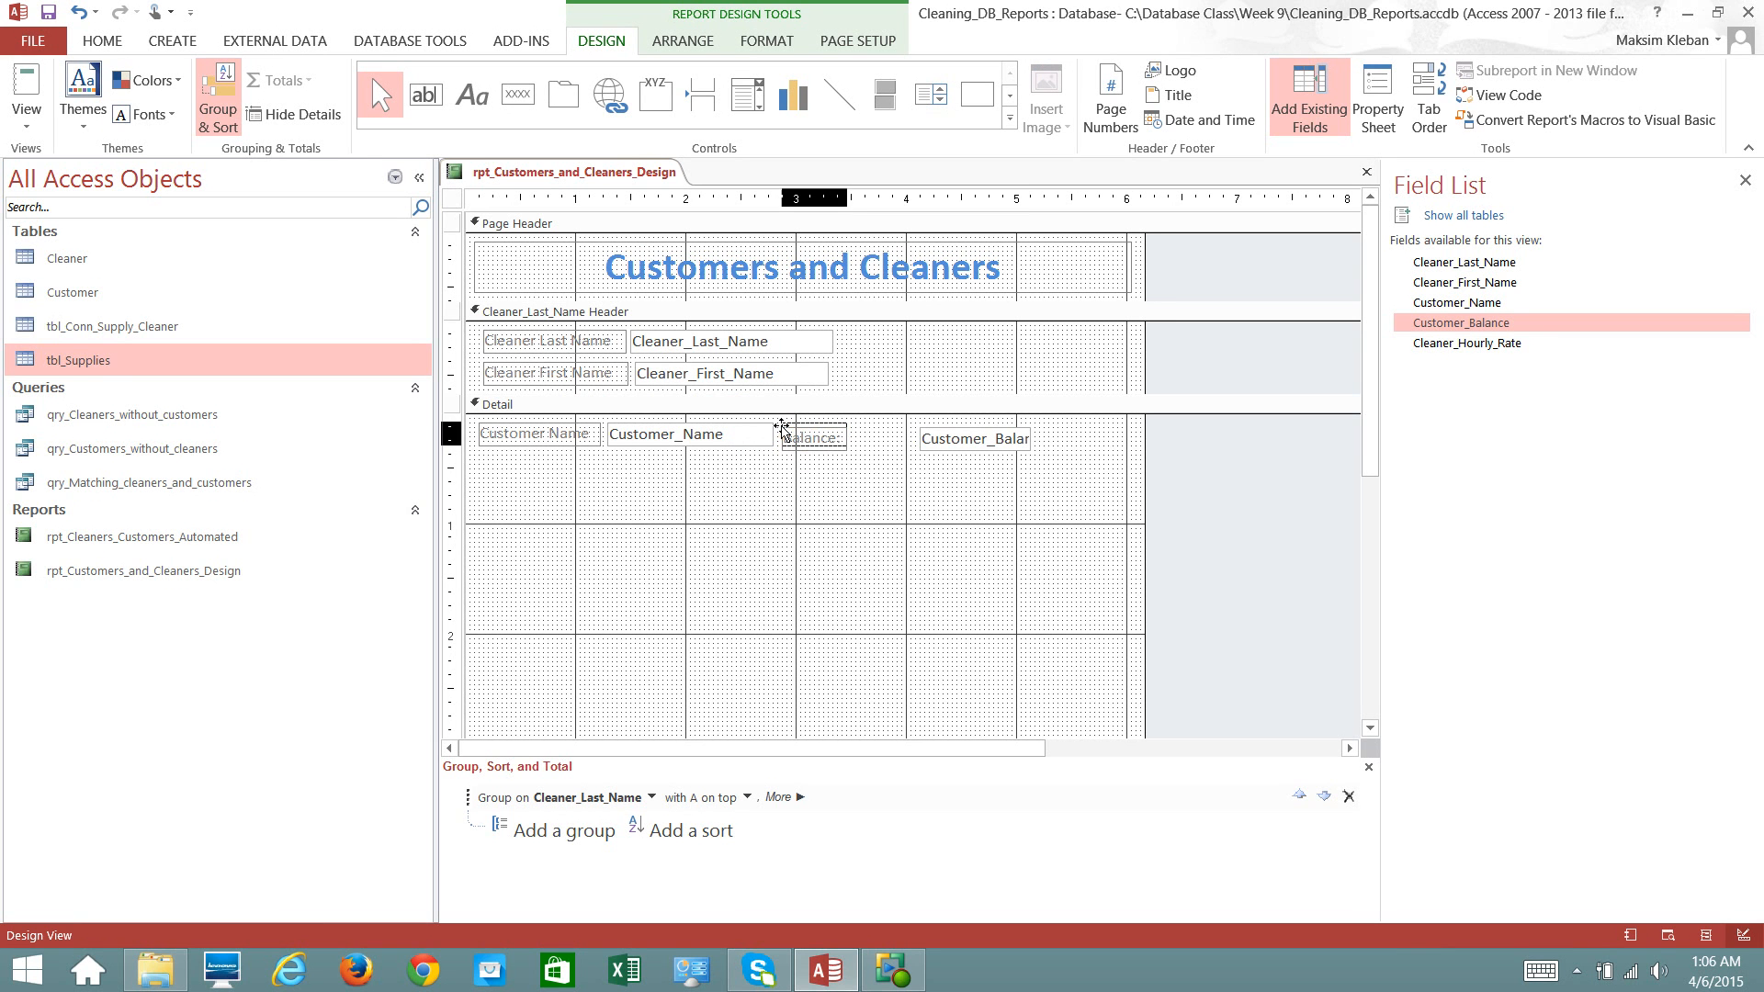
pyautogui.moveTo(781, 426); pyautogui.dragTo(781, 422)
# - Move the Customer_Balance text box beside the Balance: label and widen it to about 1.3 inches
pyautogui.click(921, 426)
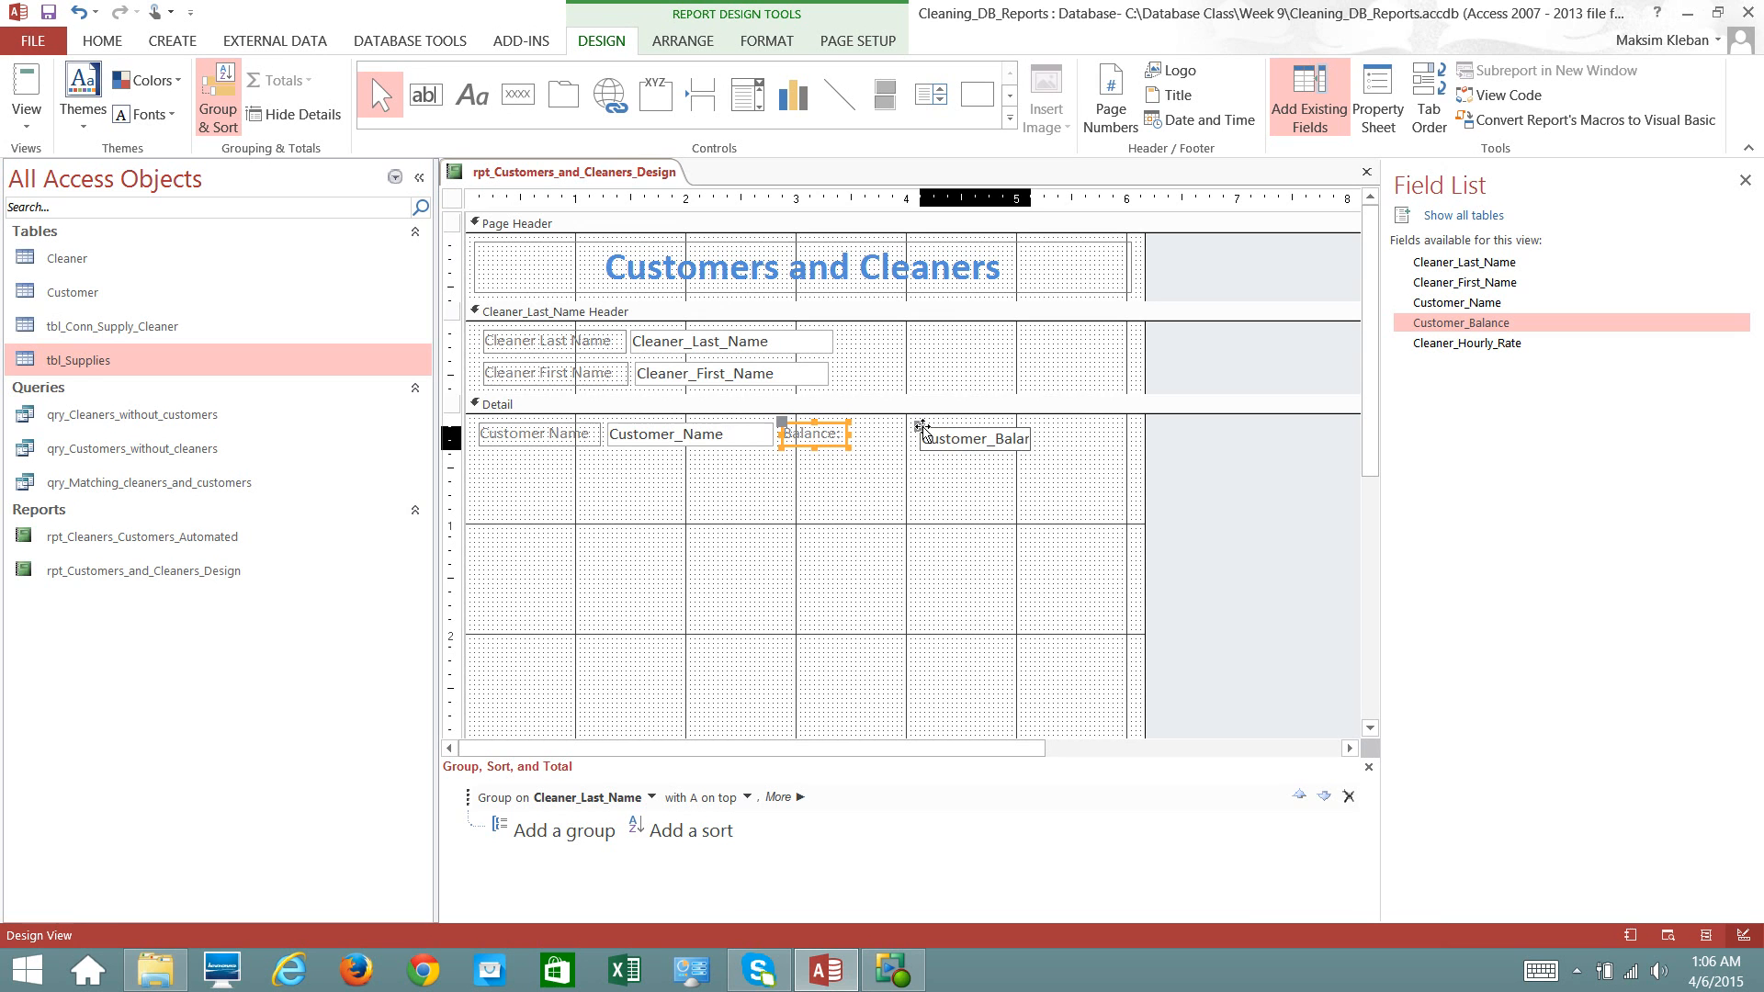
pyautogui.click(893, 455)
pyautogui.click(921, 427)
pyautogui.moveTo(920, 427); pyautogui.dragTo(854, 424)
pyautogui.click(888, 474)
pyautogui.click(937, 435)
pyautogui.moveTo(968, 434)
pyautogui.mouseDown()
pyautogui.moveTo(1029, 433)
pyautogui.moveTo(999, 432)
pyautogui.mouseUp()
pyautogui.click(806, 435)
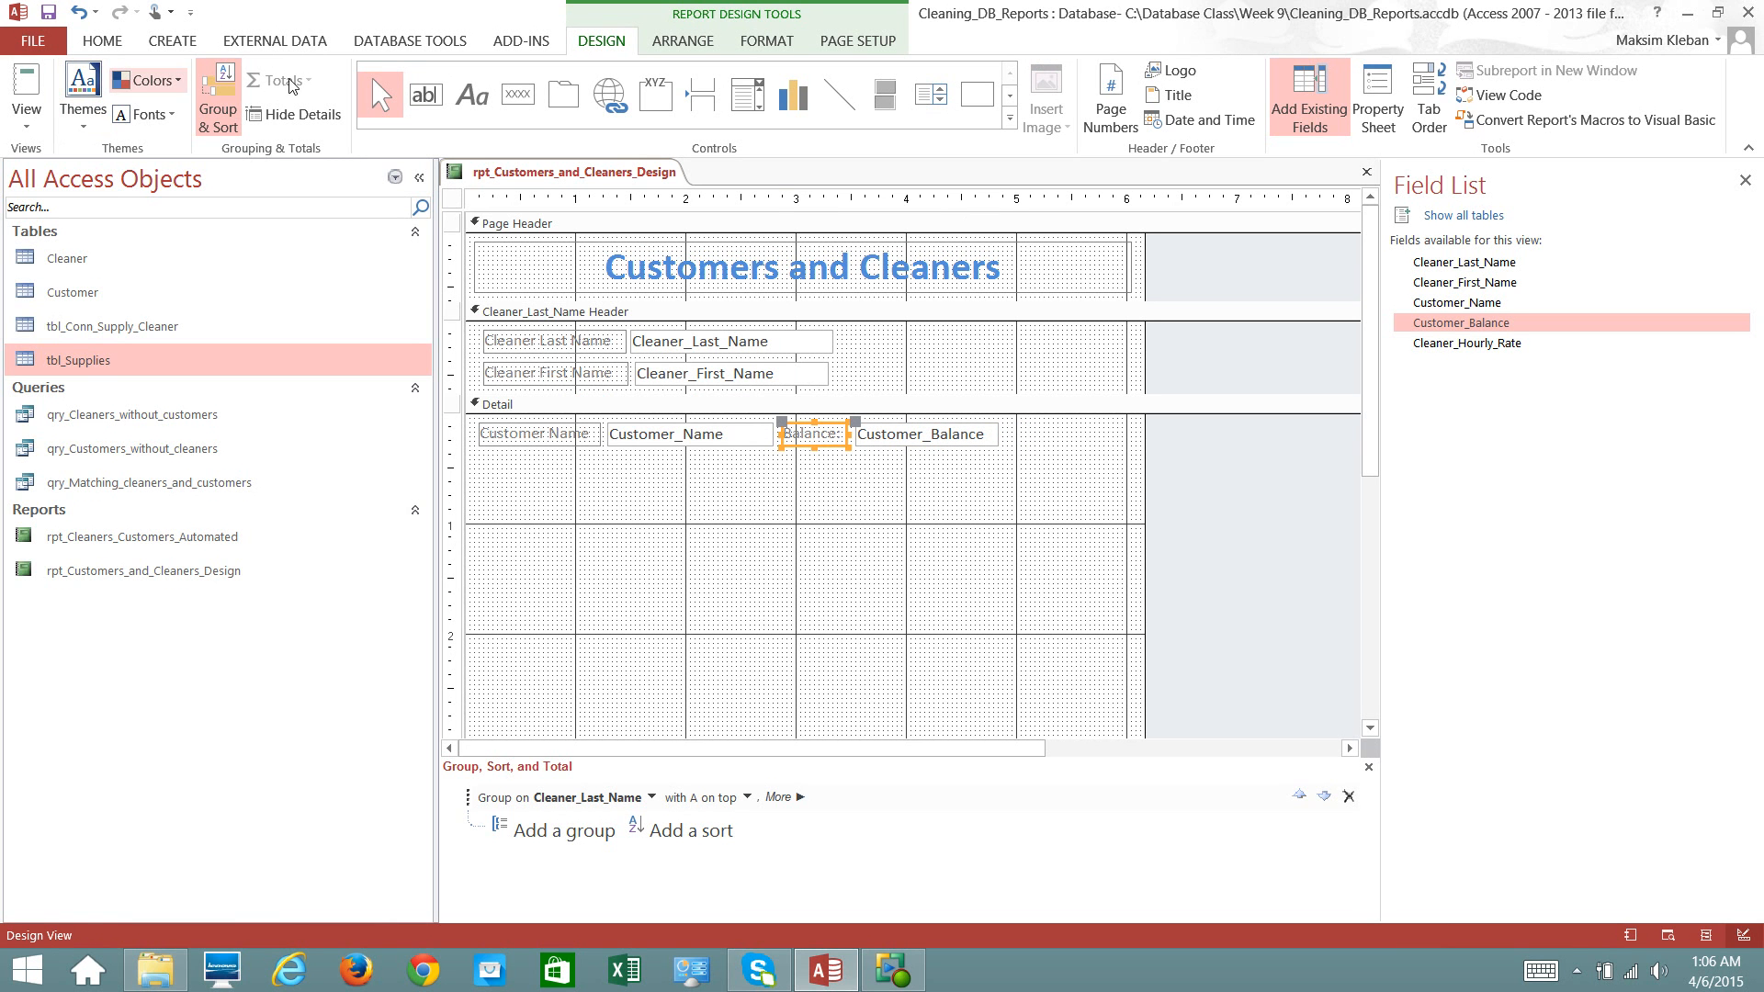
pyautogui.click(982, 540)
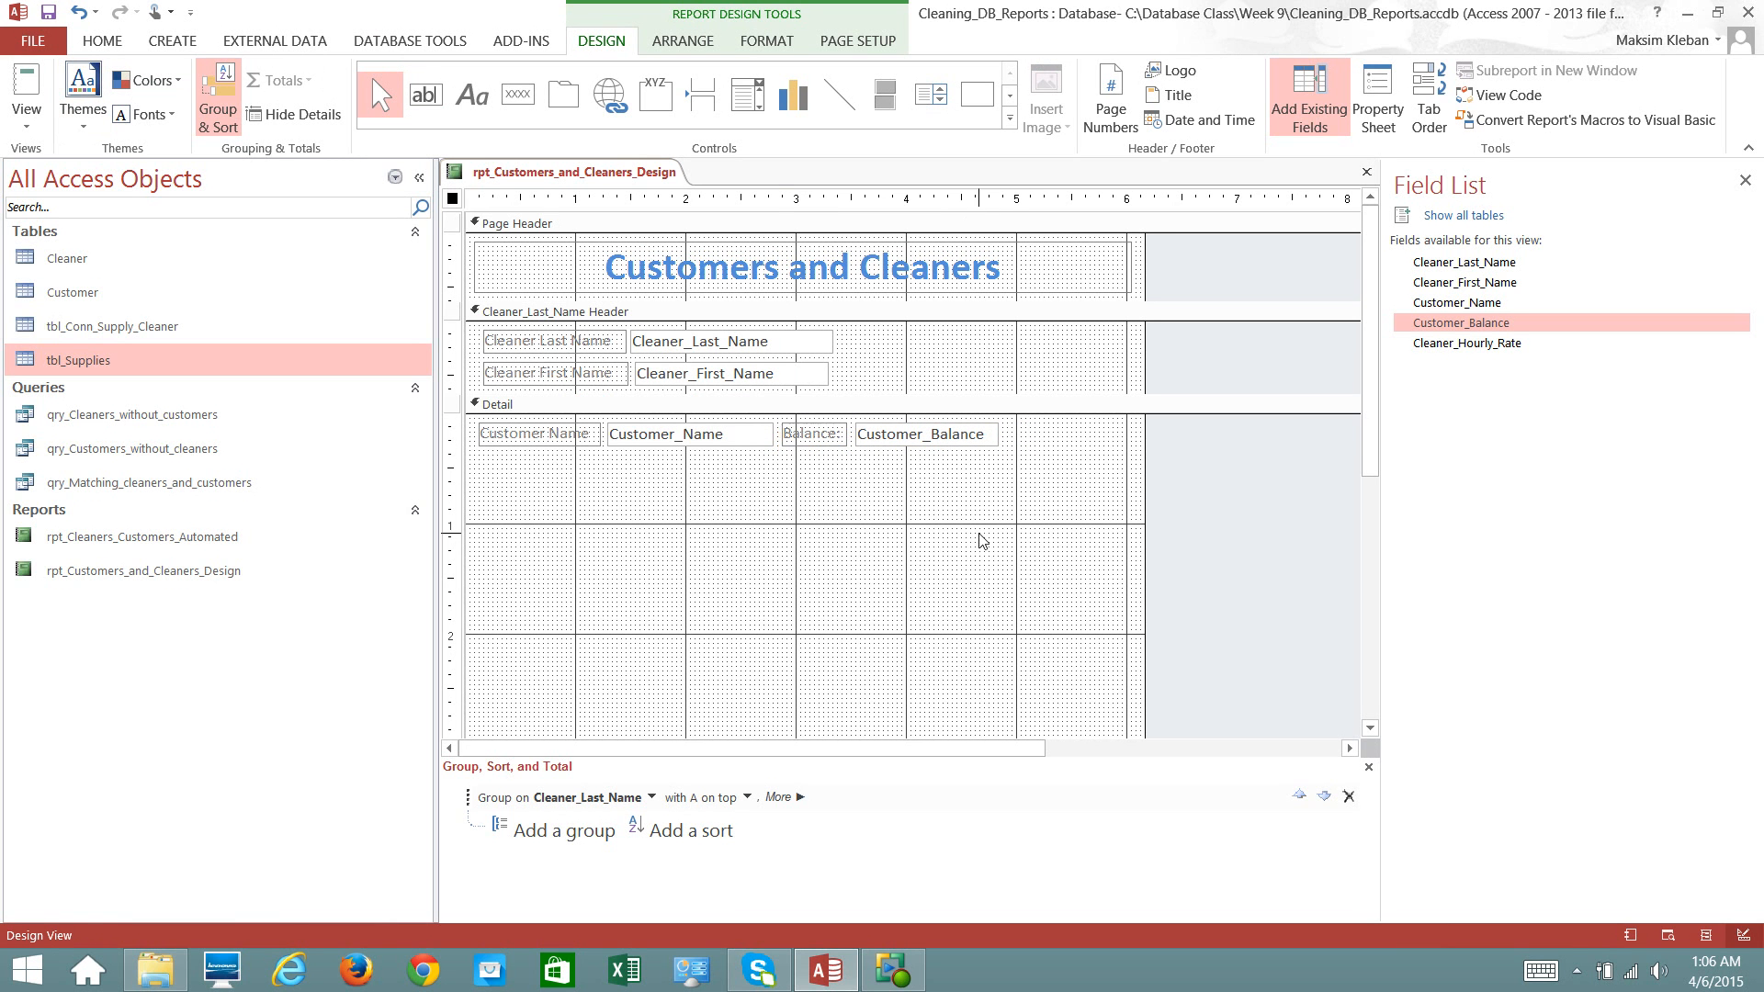
# - Add the Cleaner_Hourly_Rate field to the group header beside the name fields and shorten its label text to "Hourly_Rate"
pyautogui.moveTo(1494, 352); pyautogui.dragTo(960, 358)
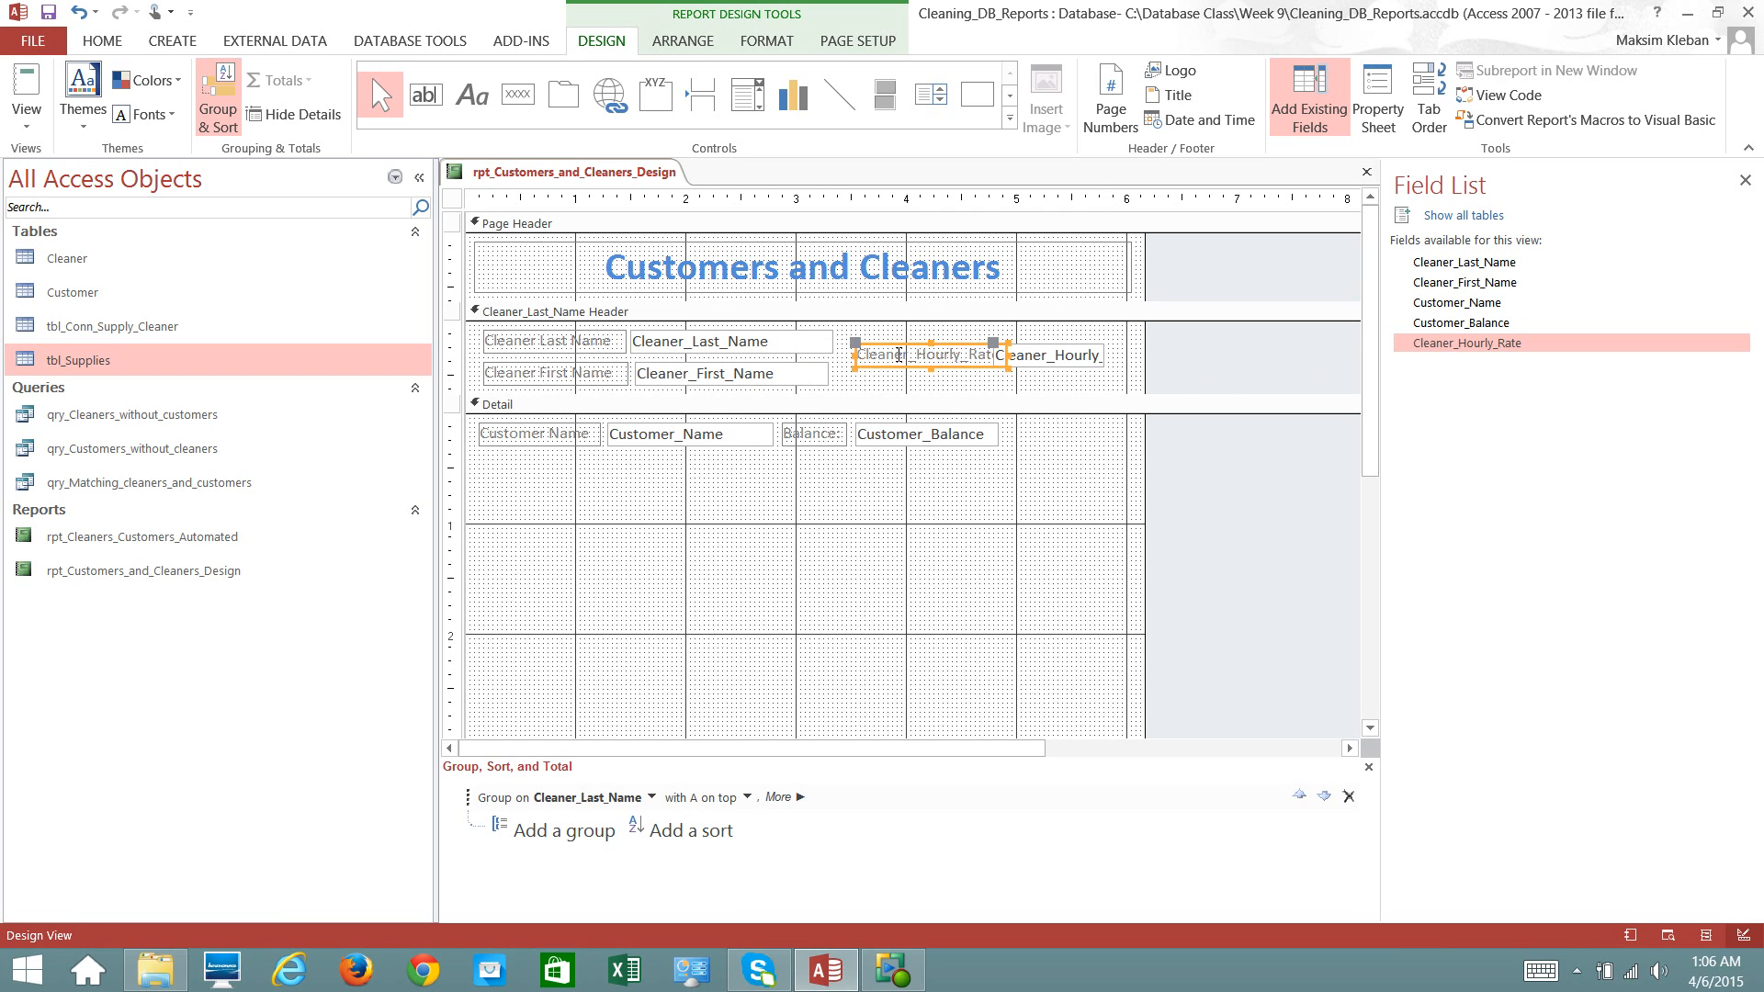
pyautogui.click(982, 355)
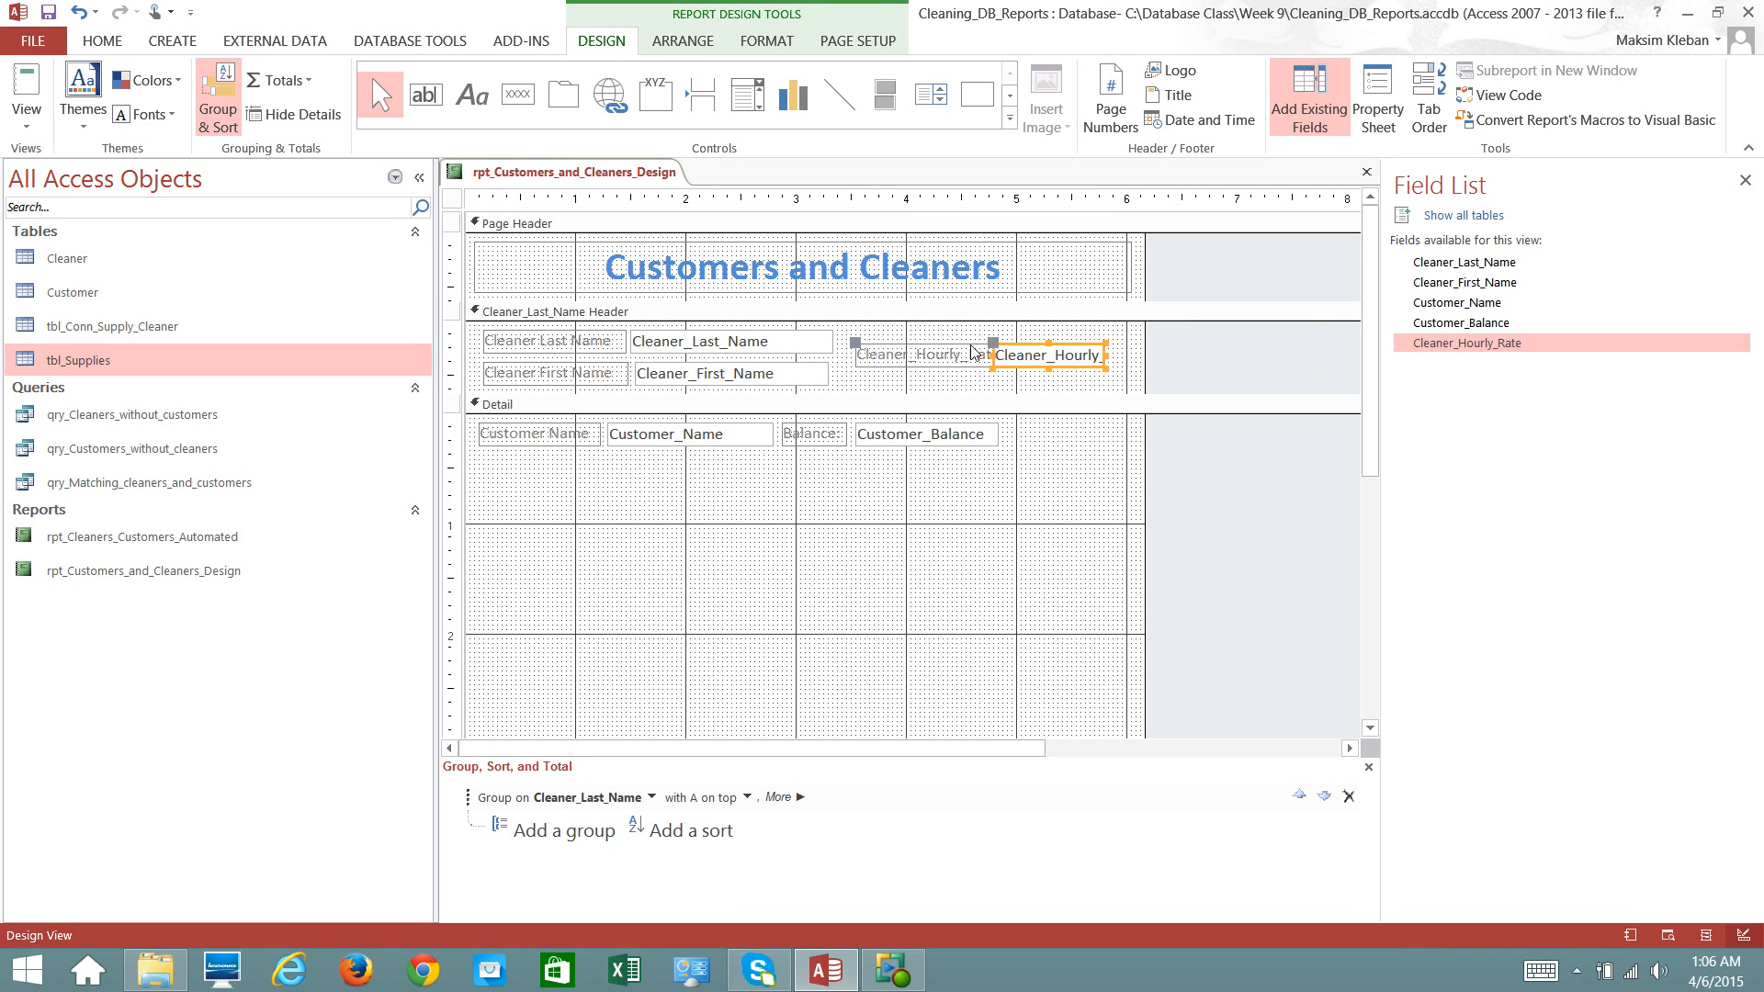
pyautogui.click(919, 354)
pyautogui.moveTo(919, 354); pyautogui.dragTo(858, 354)
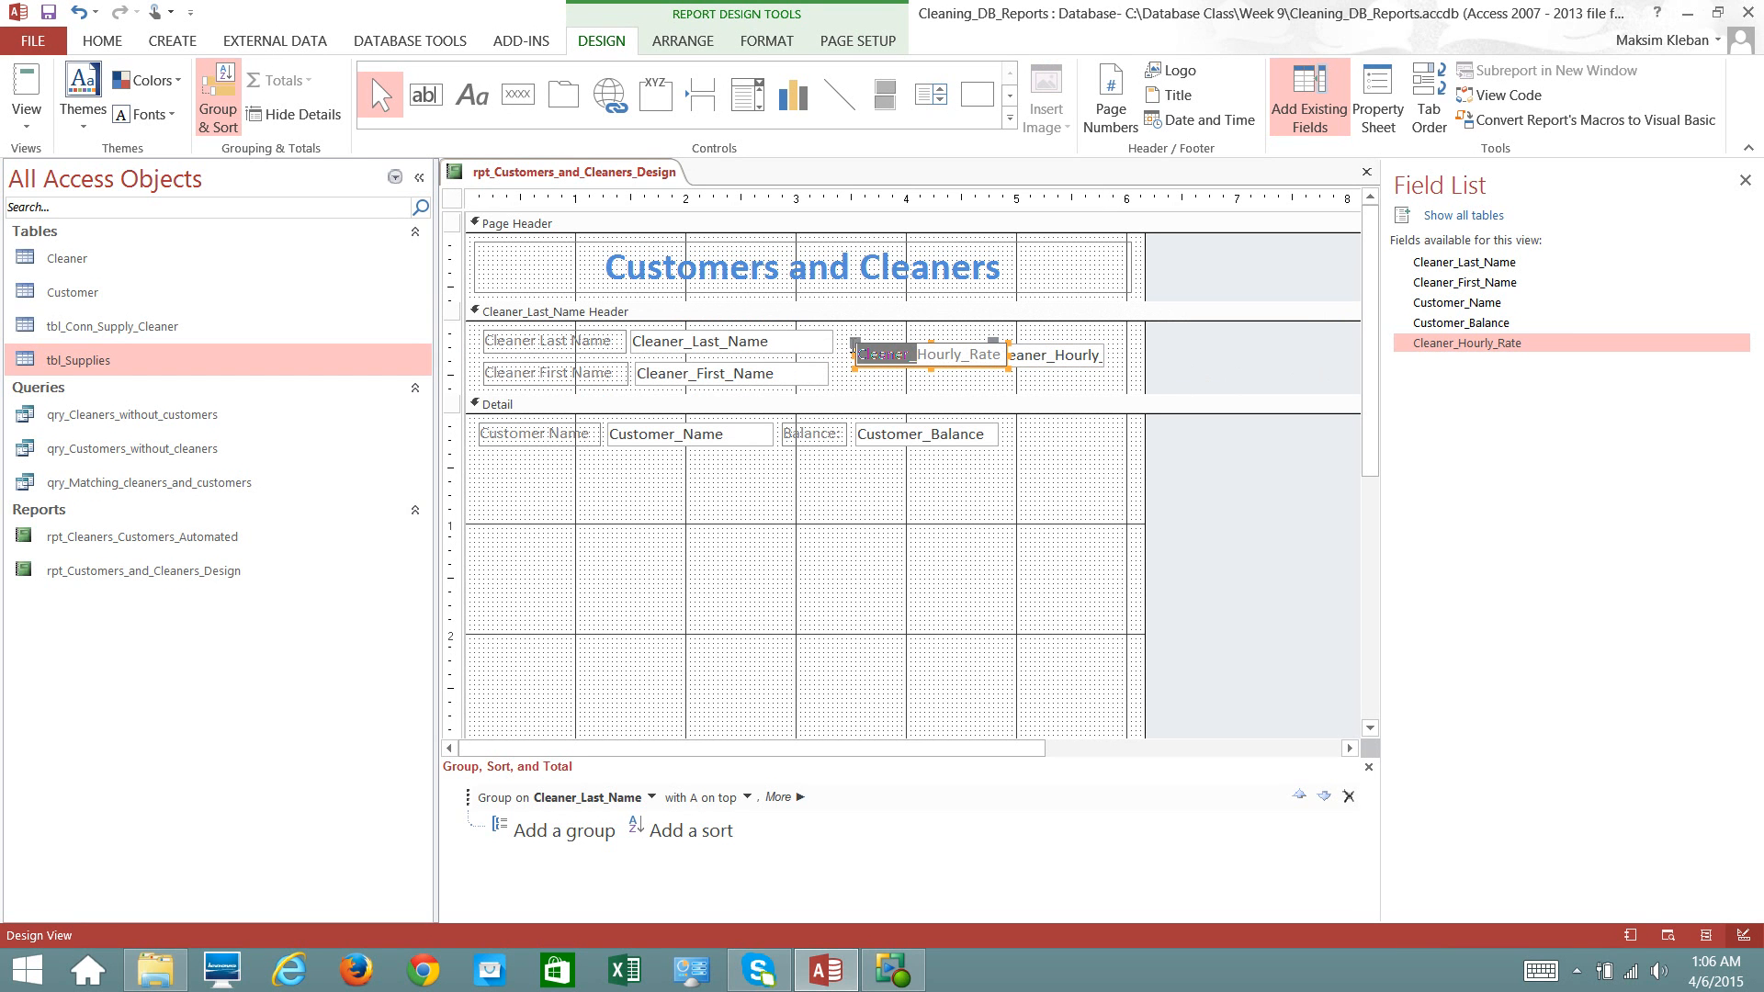
pyautogui.press('Return')
# - Narrow the Hourly_Rate label to about 1 inch
pyautogui.click(977, 355)
pyautogui.click(982, 395)
pyautogui.click(969, 360)
pyautogui.moveTo(1006, 354); pyautogui.dragTo(968, 355)
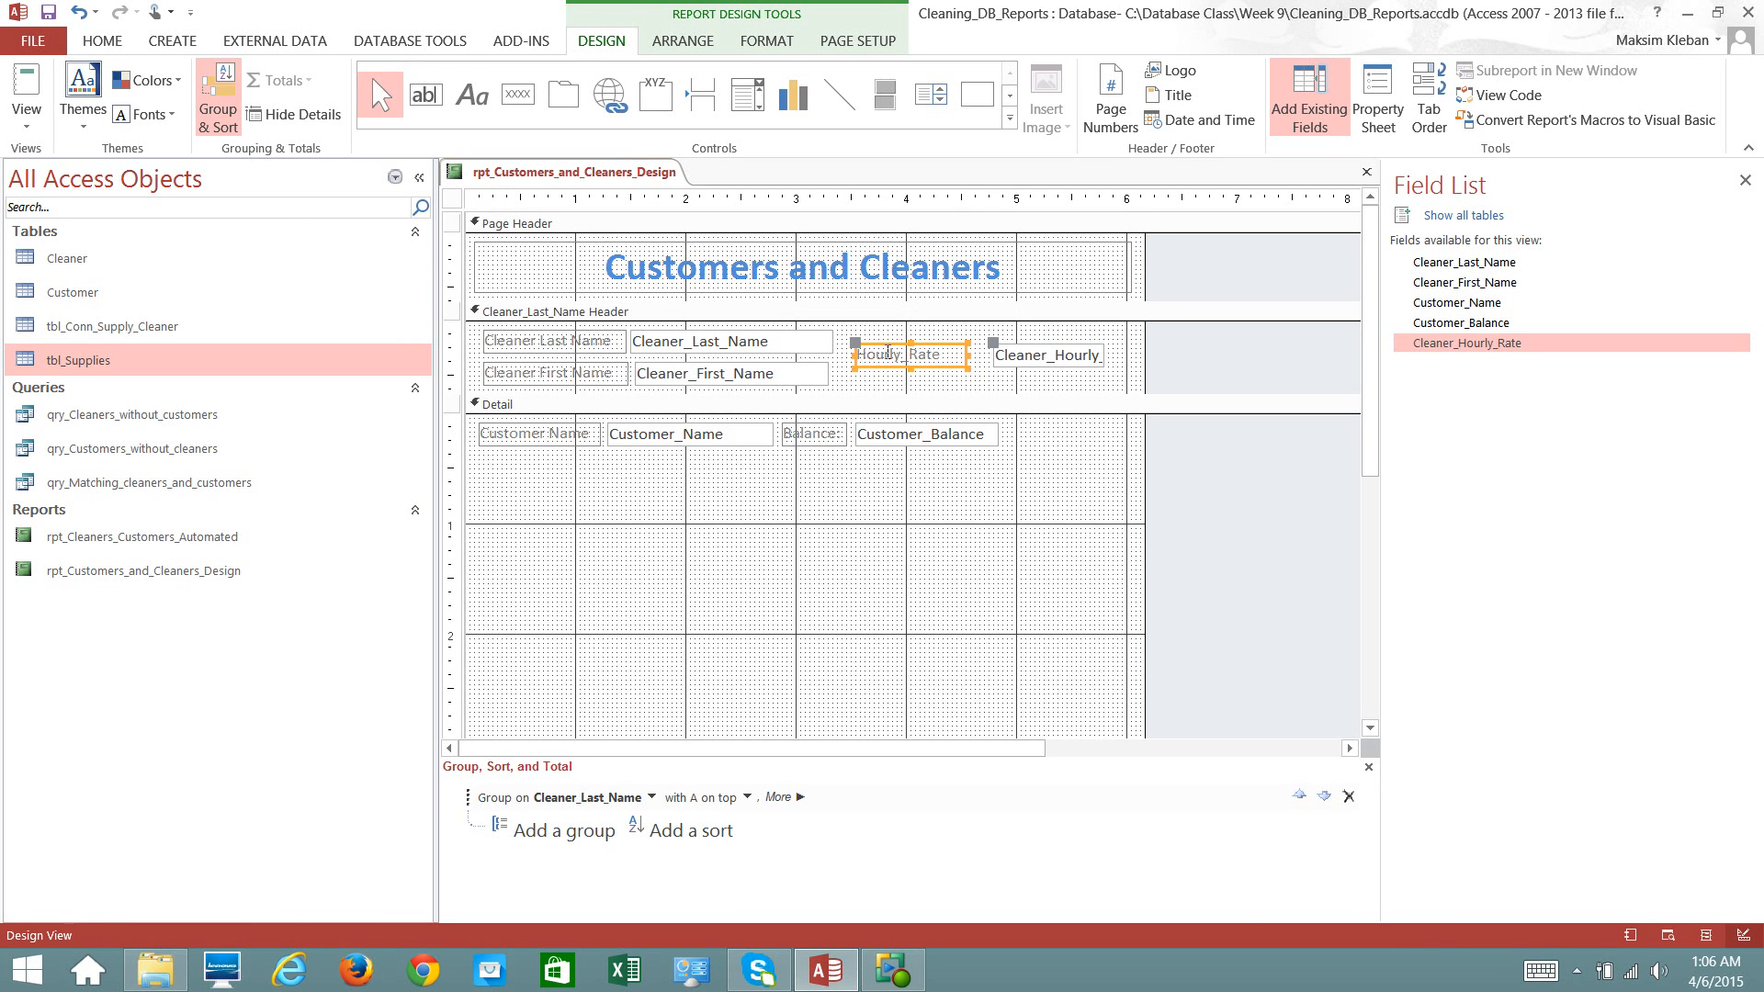
# - Shift the Hourly_Rate label and text box closer to the name fields and narrow the text box to about 0.7 inch
pyautogui.moveTo(854, 347); pyautogui.dragTo(843, 350)
pyautogui.click(989, 351)
pyautogui.moveTo(985, 342); pyautogui.dragTo(971, 347)
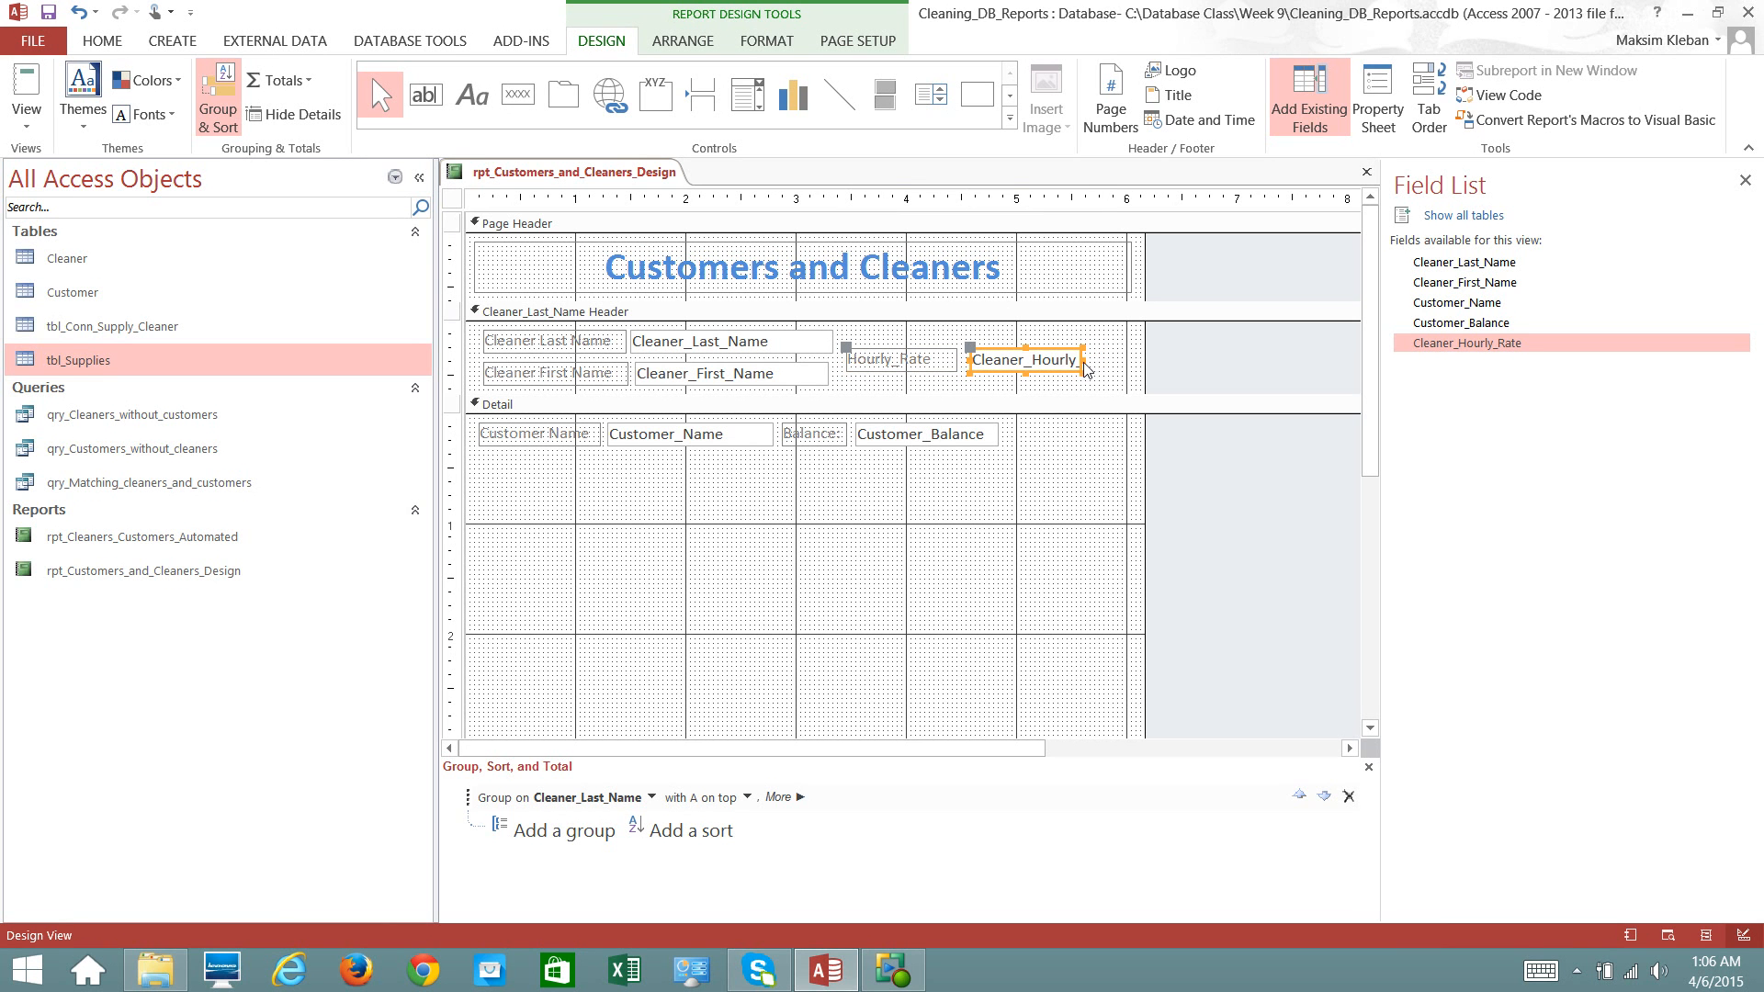
pyautogui.moveTo(1073, 361); pyautogui.dragTo(1051, 361)
pyautogui.click(986, 494)
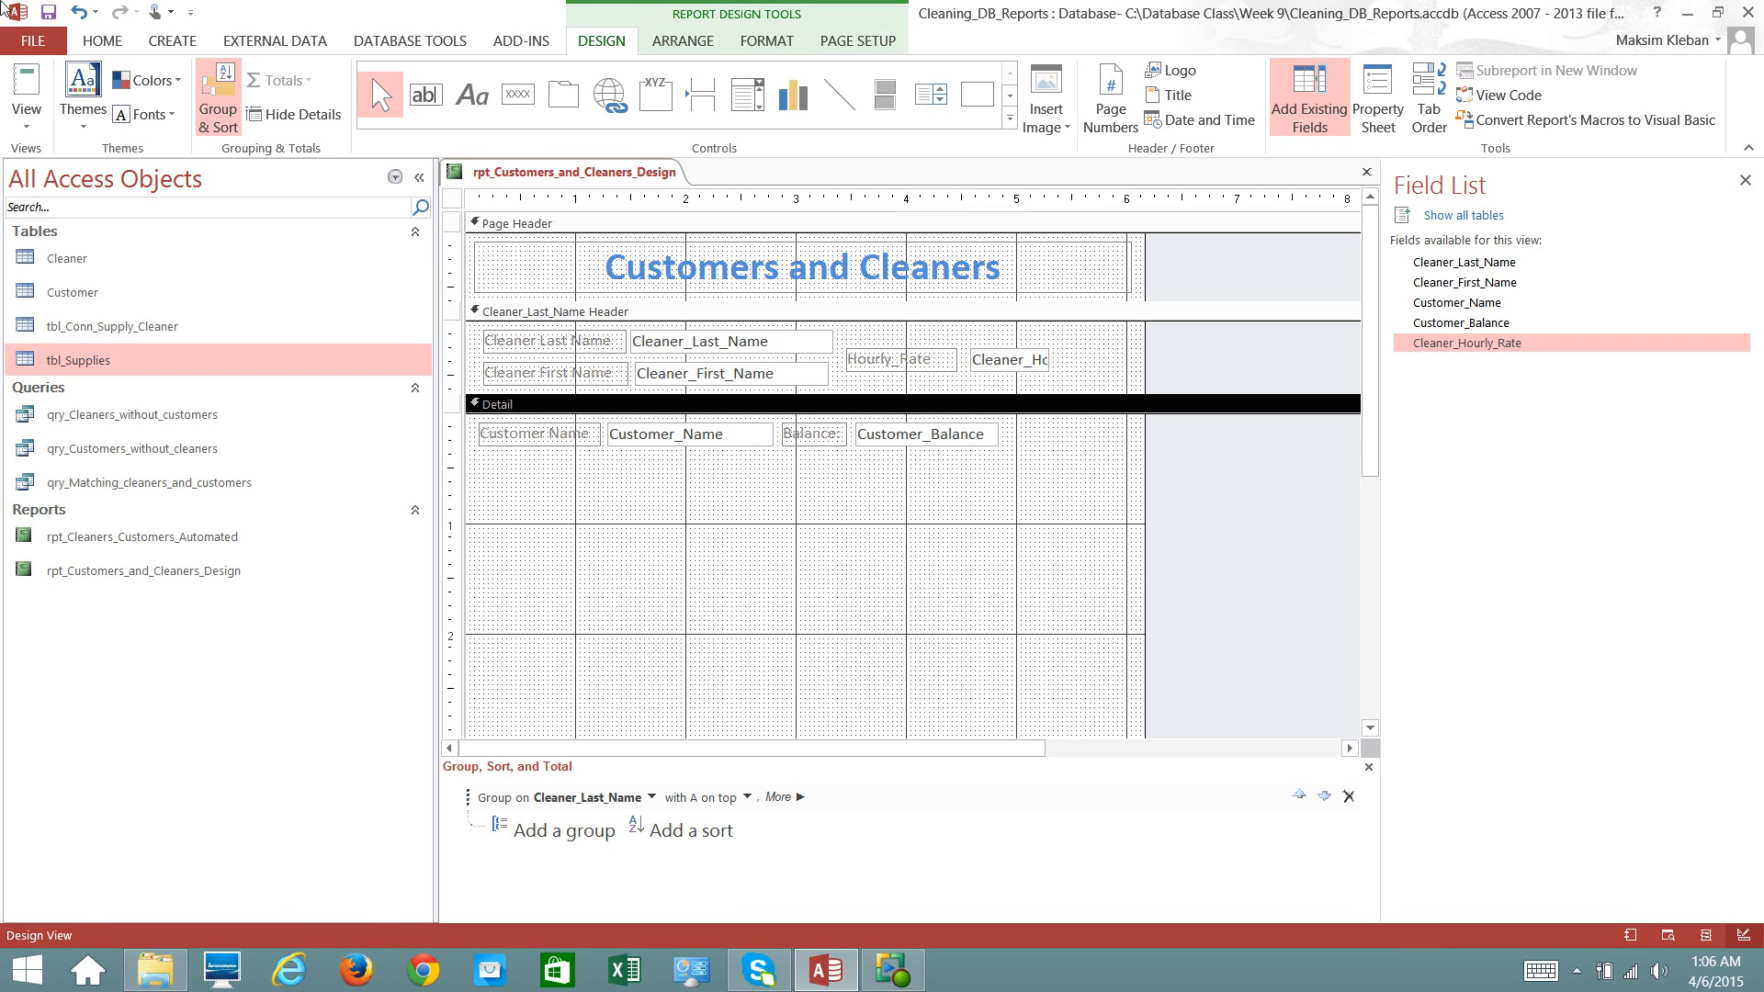
# - Switch the report to Report View to check the layout
pyautogui.click(41, 111)
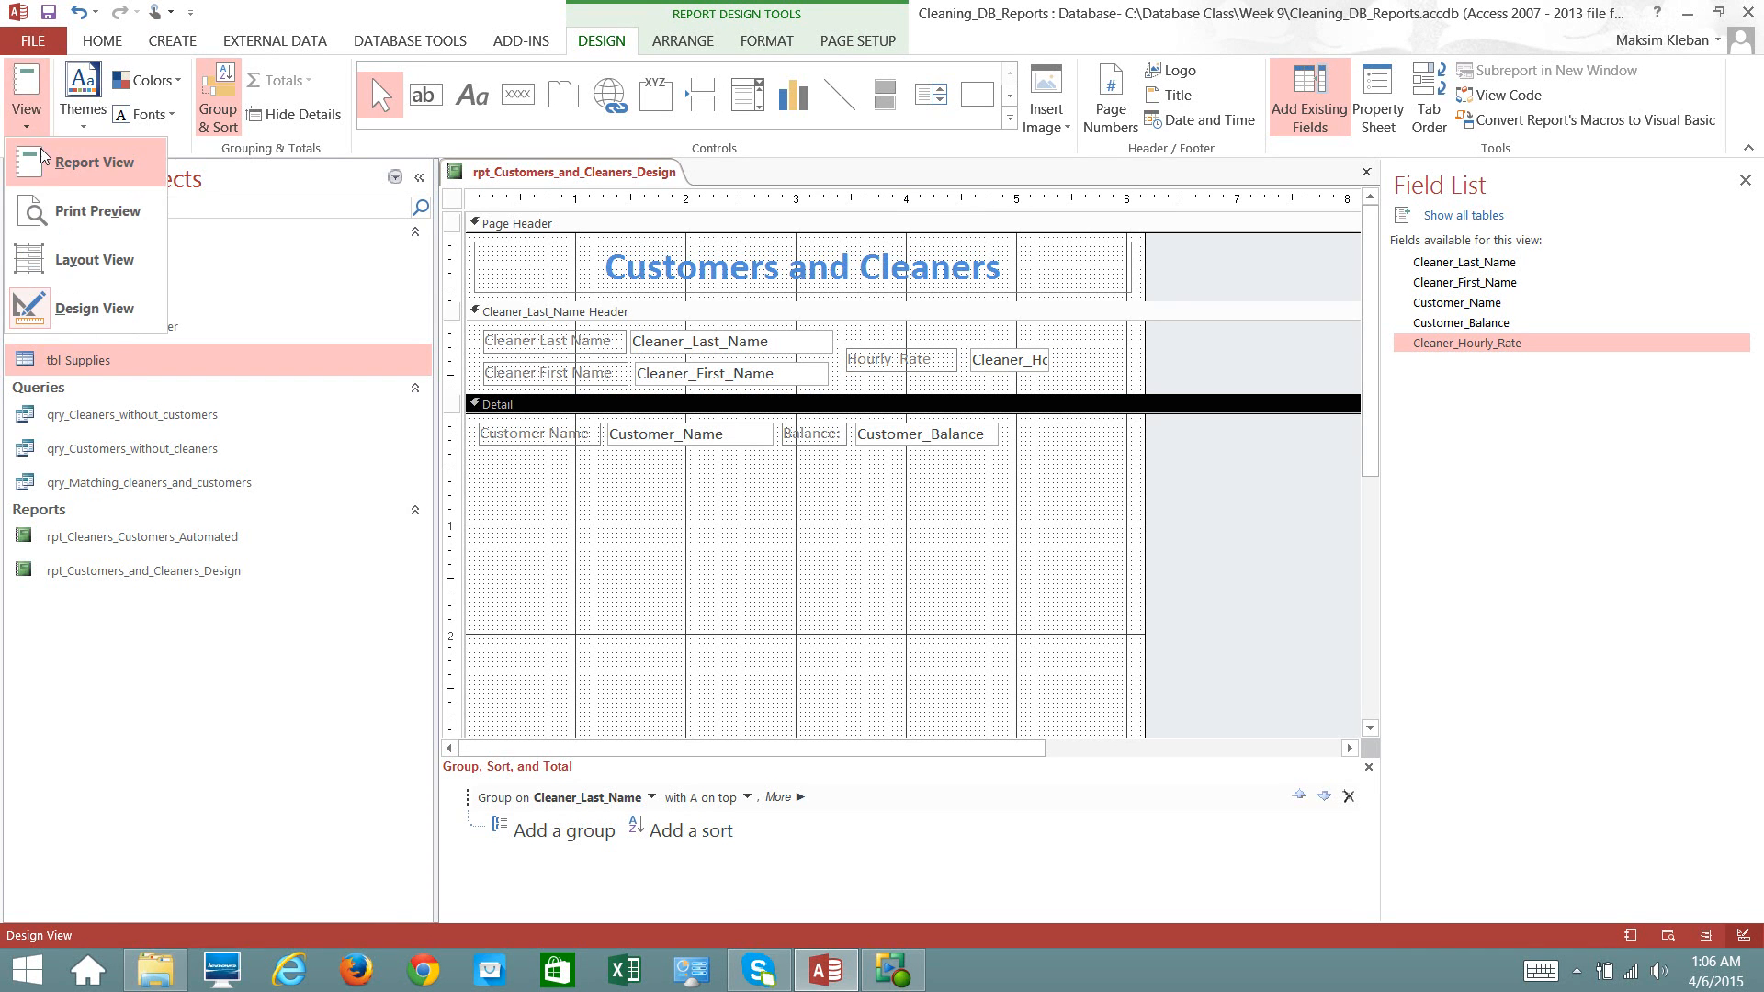
pyautogui.click(57, 169)
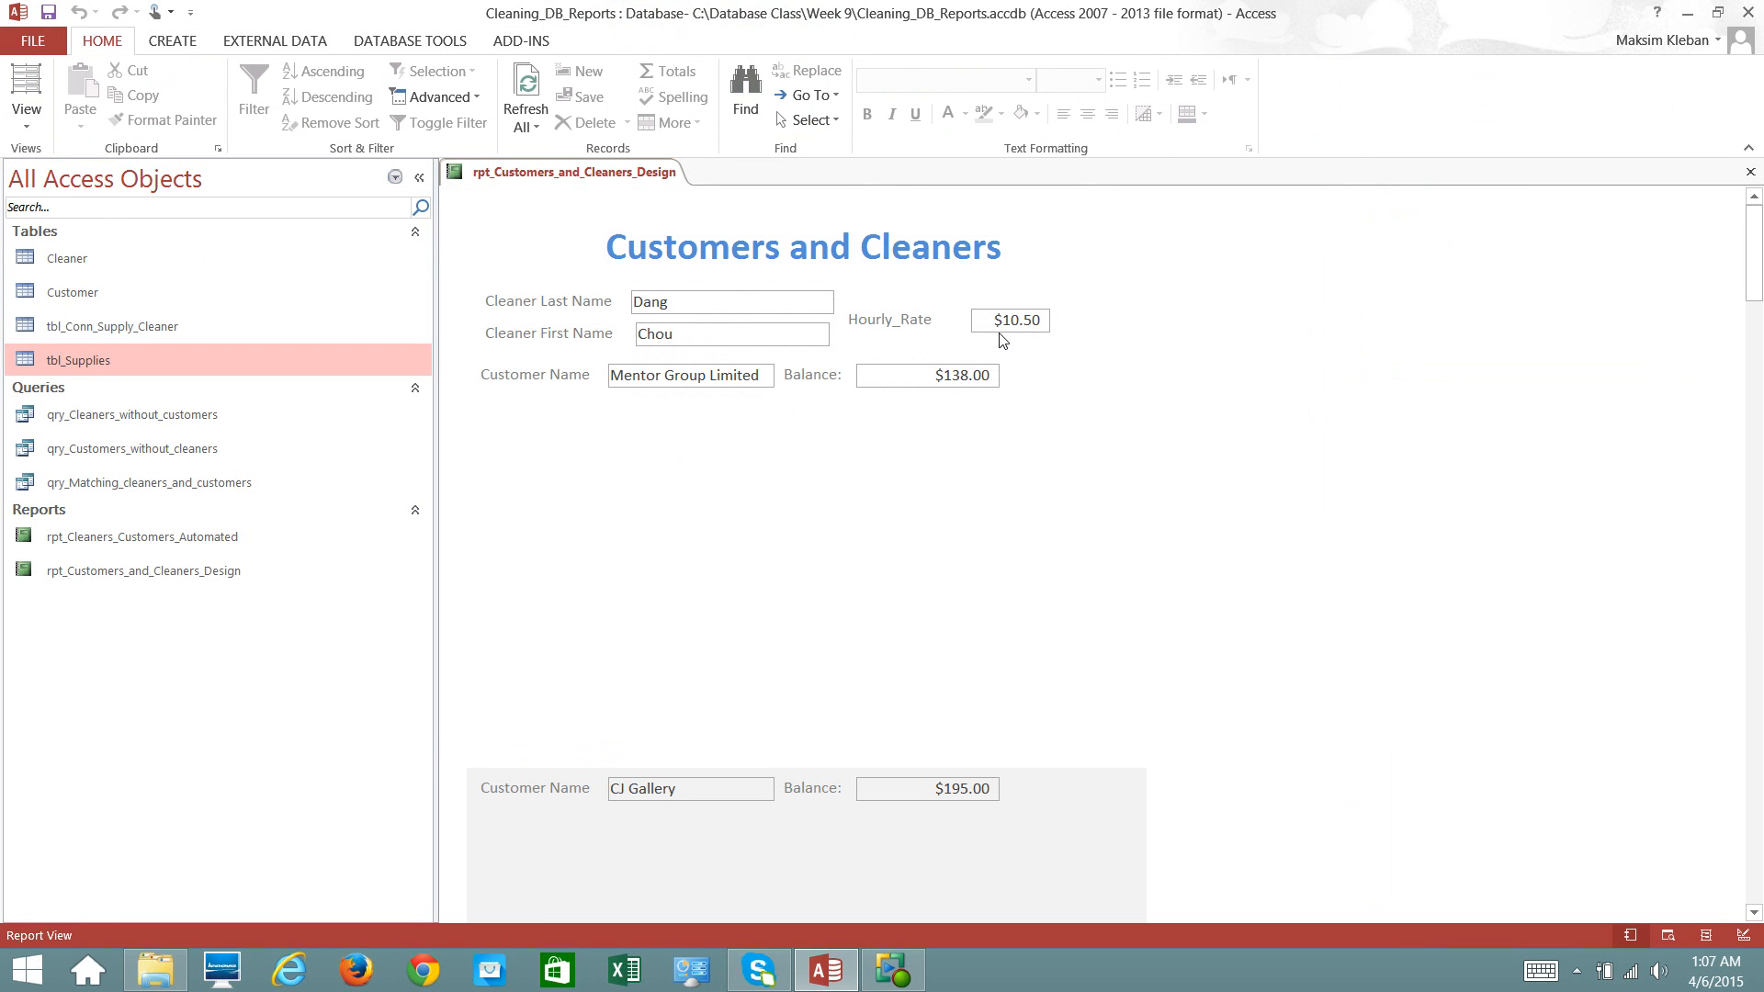
# - Return the report to Design View, hide the Group, Sort, and Total pane, and shorten the Detail section to about 0.5 inch
pyautogui.scroll(-1, 527, 449)
pyautogui.scroll(1, 543, 457)
pyautogui.moveTo(1755, 248); pyautogui.dragTo(1726, 200)
pyautogui.click(26, 121)
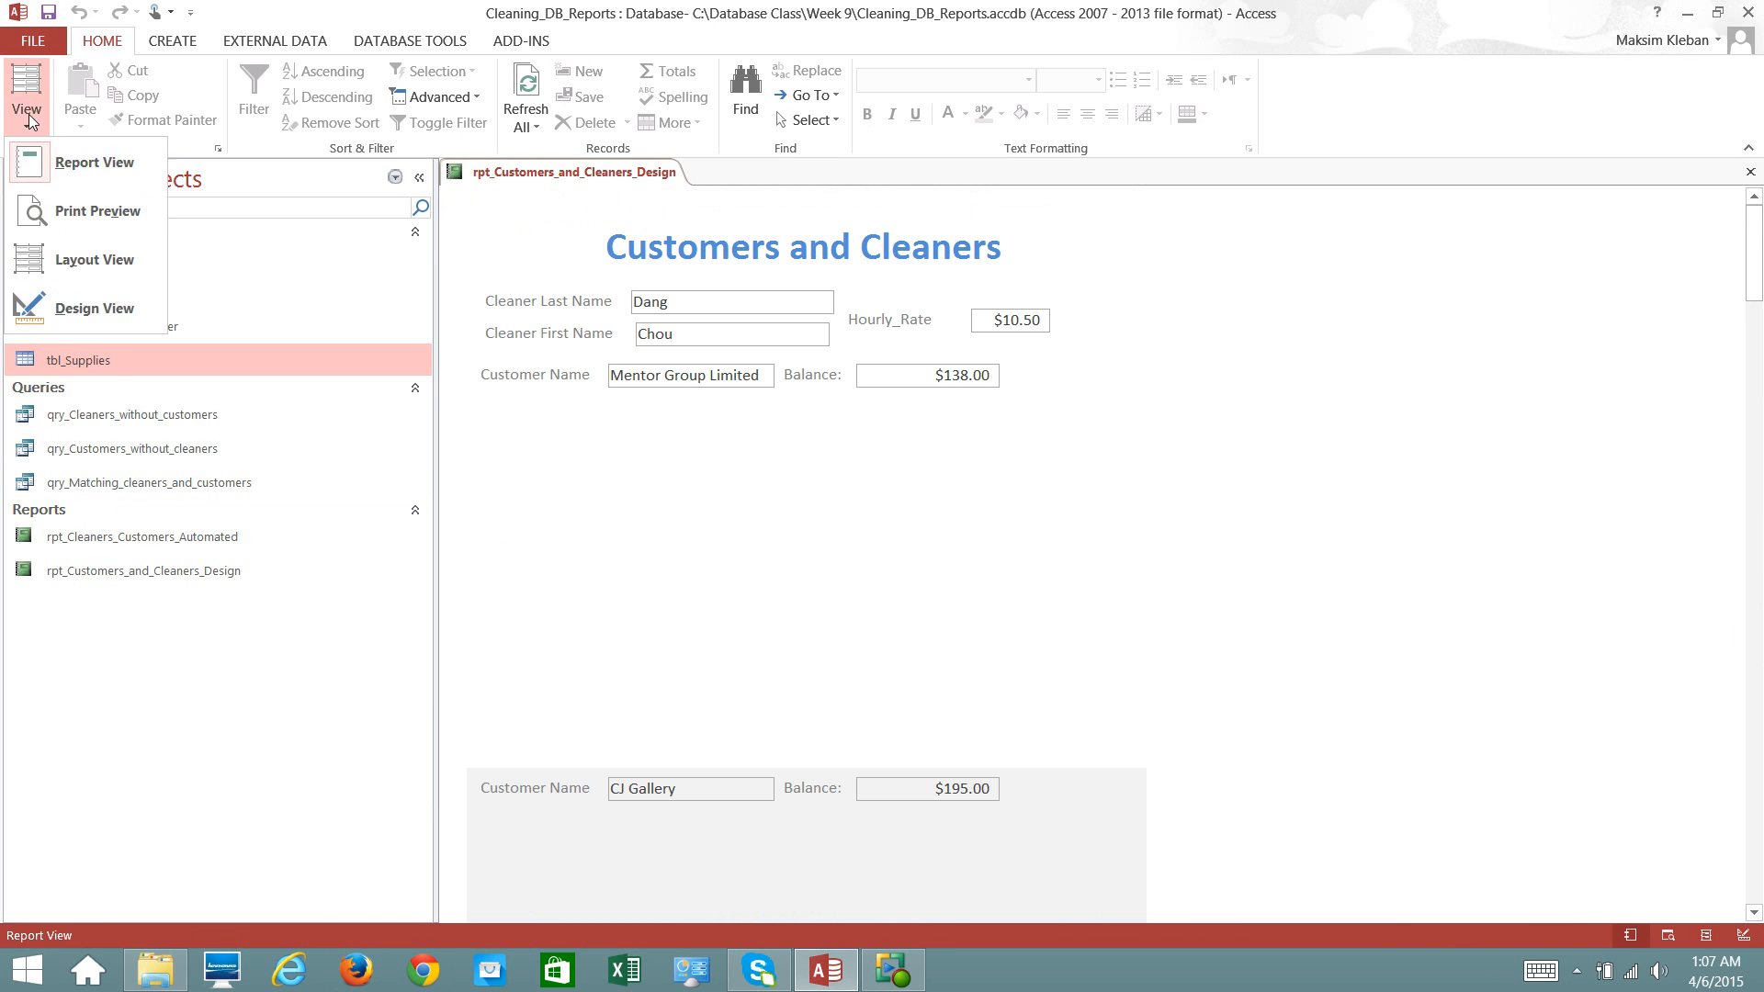
pyautogui.click(57, 307)
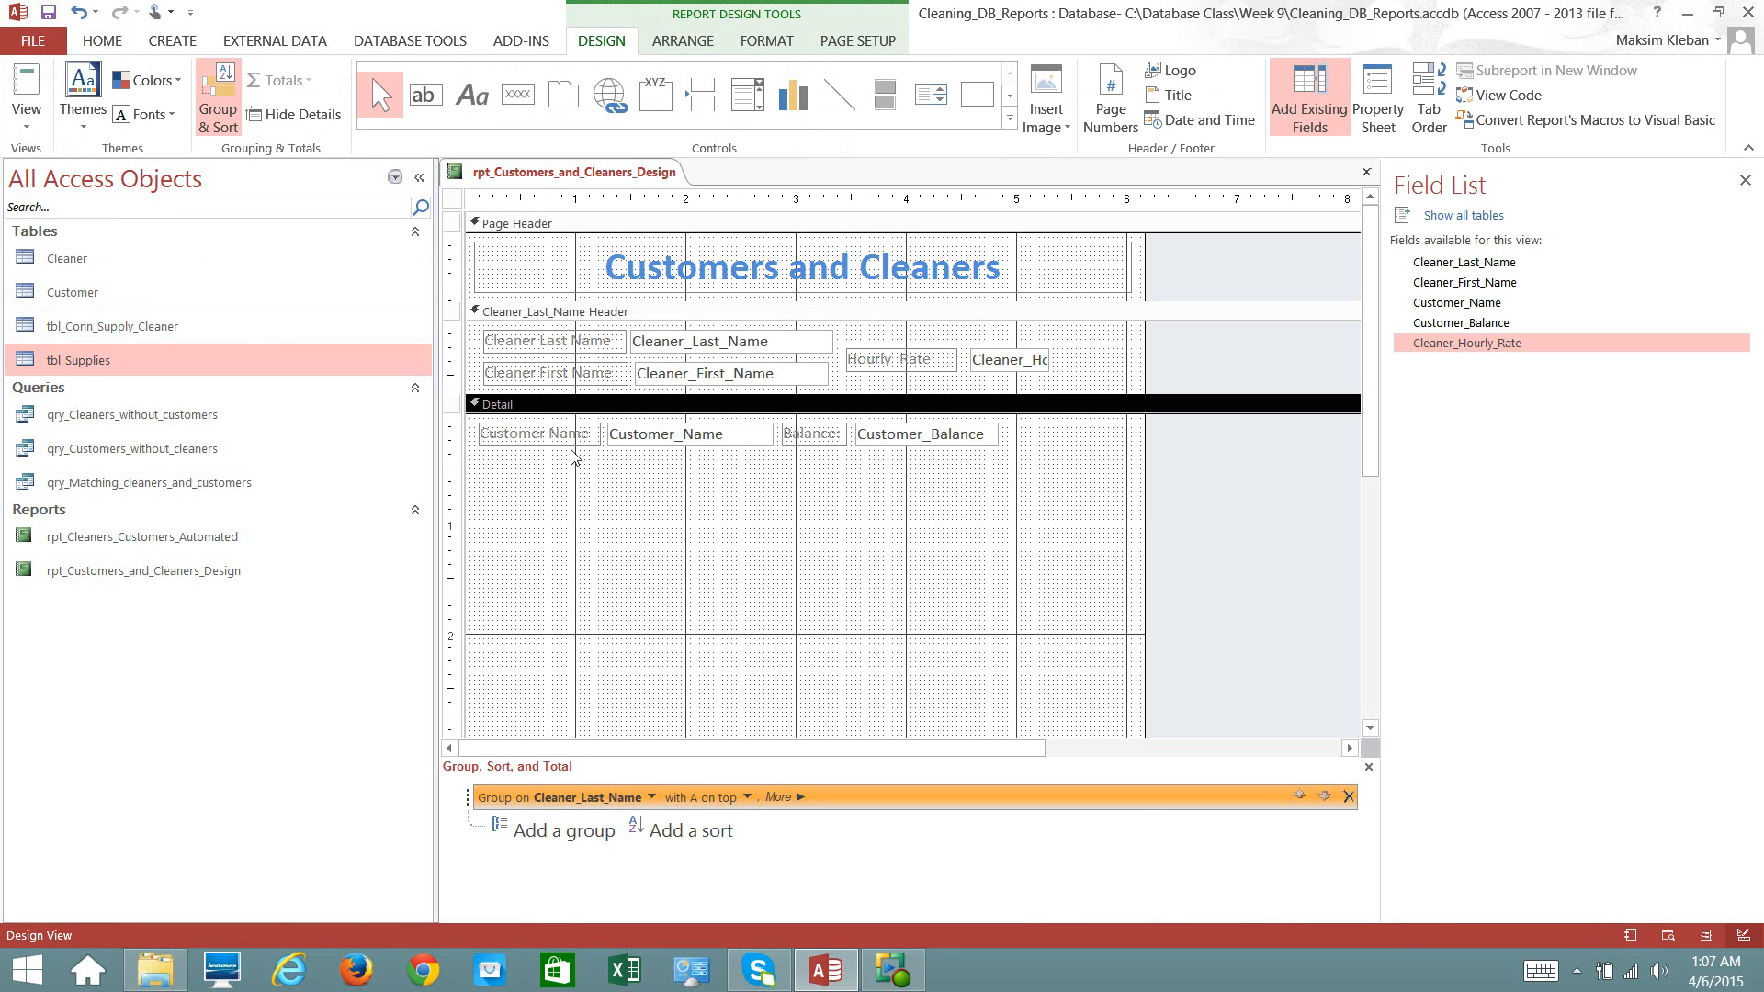
pyautogui.click(226, 99)
pyautogui.moveTo(614, 829); pyautogui.dragTo(598, 471)
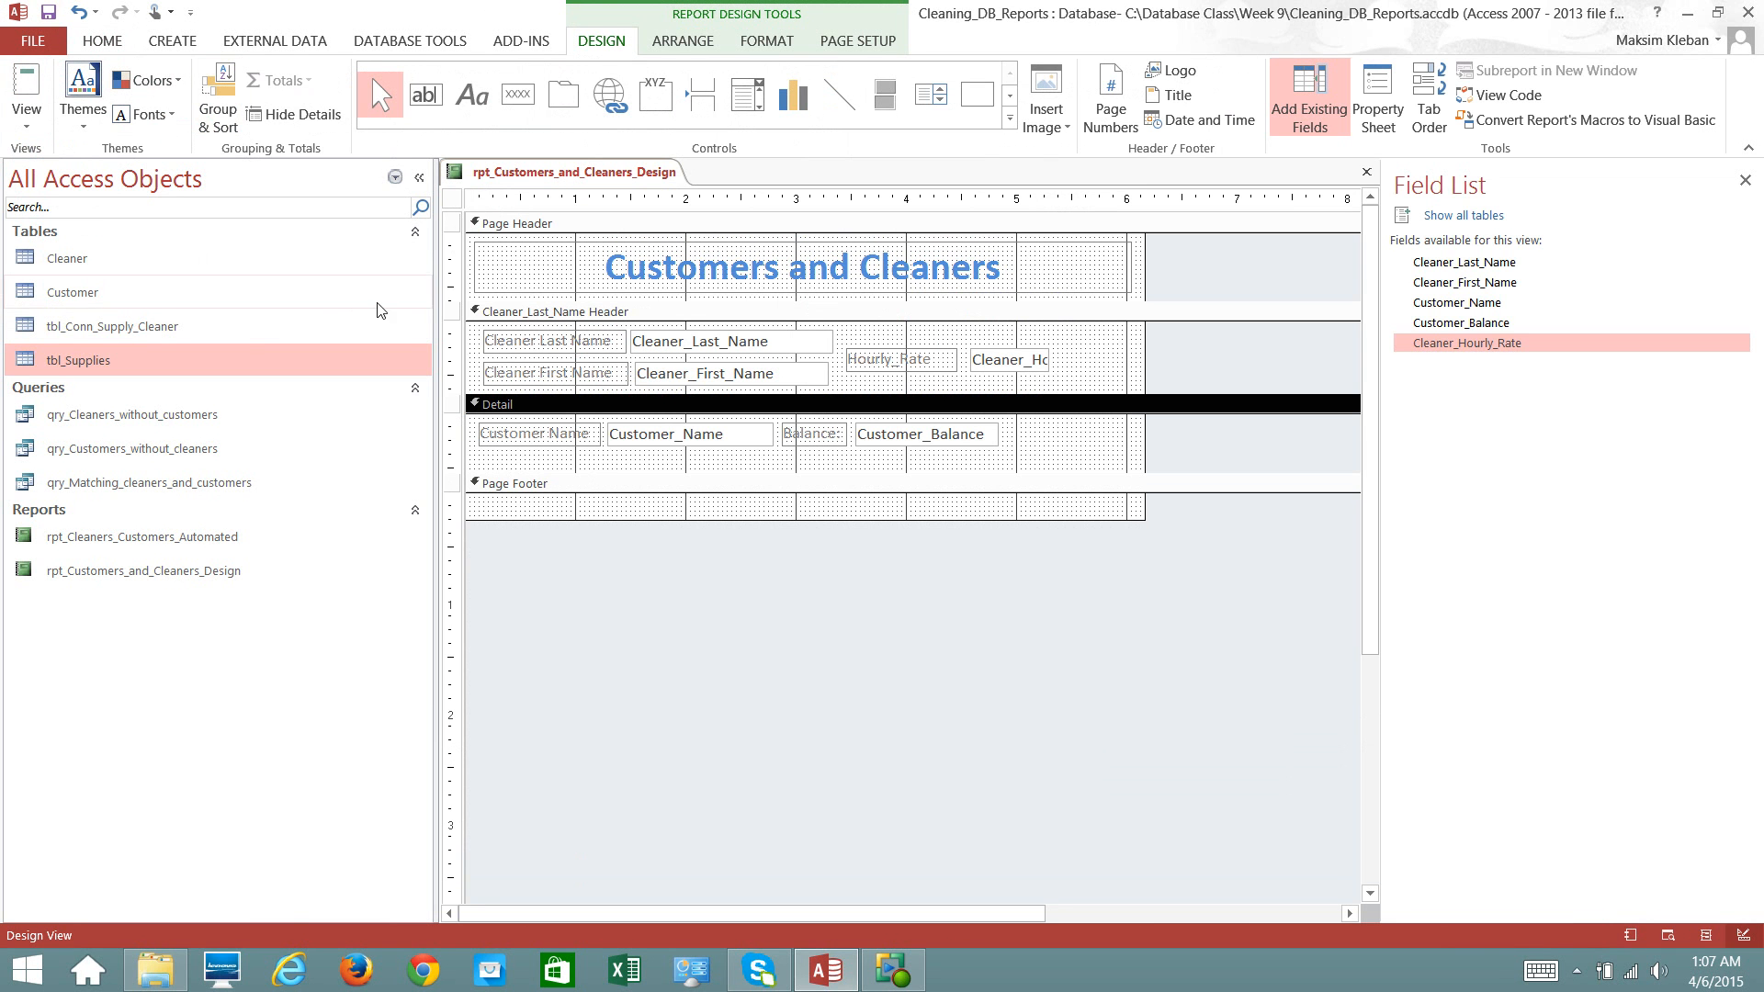
# - Format the Cleaner Last Name label in the group header as bold black text on a transparent background
pyautogui.click(582, 344)
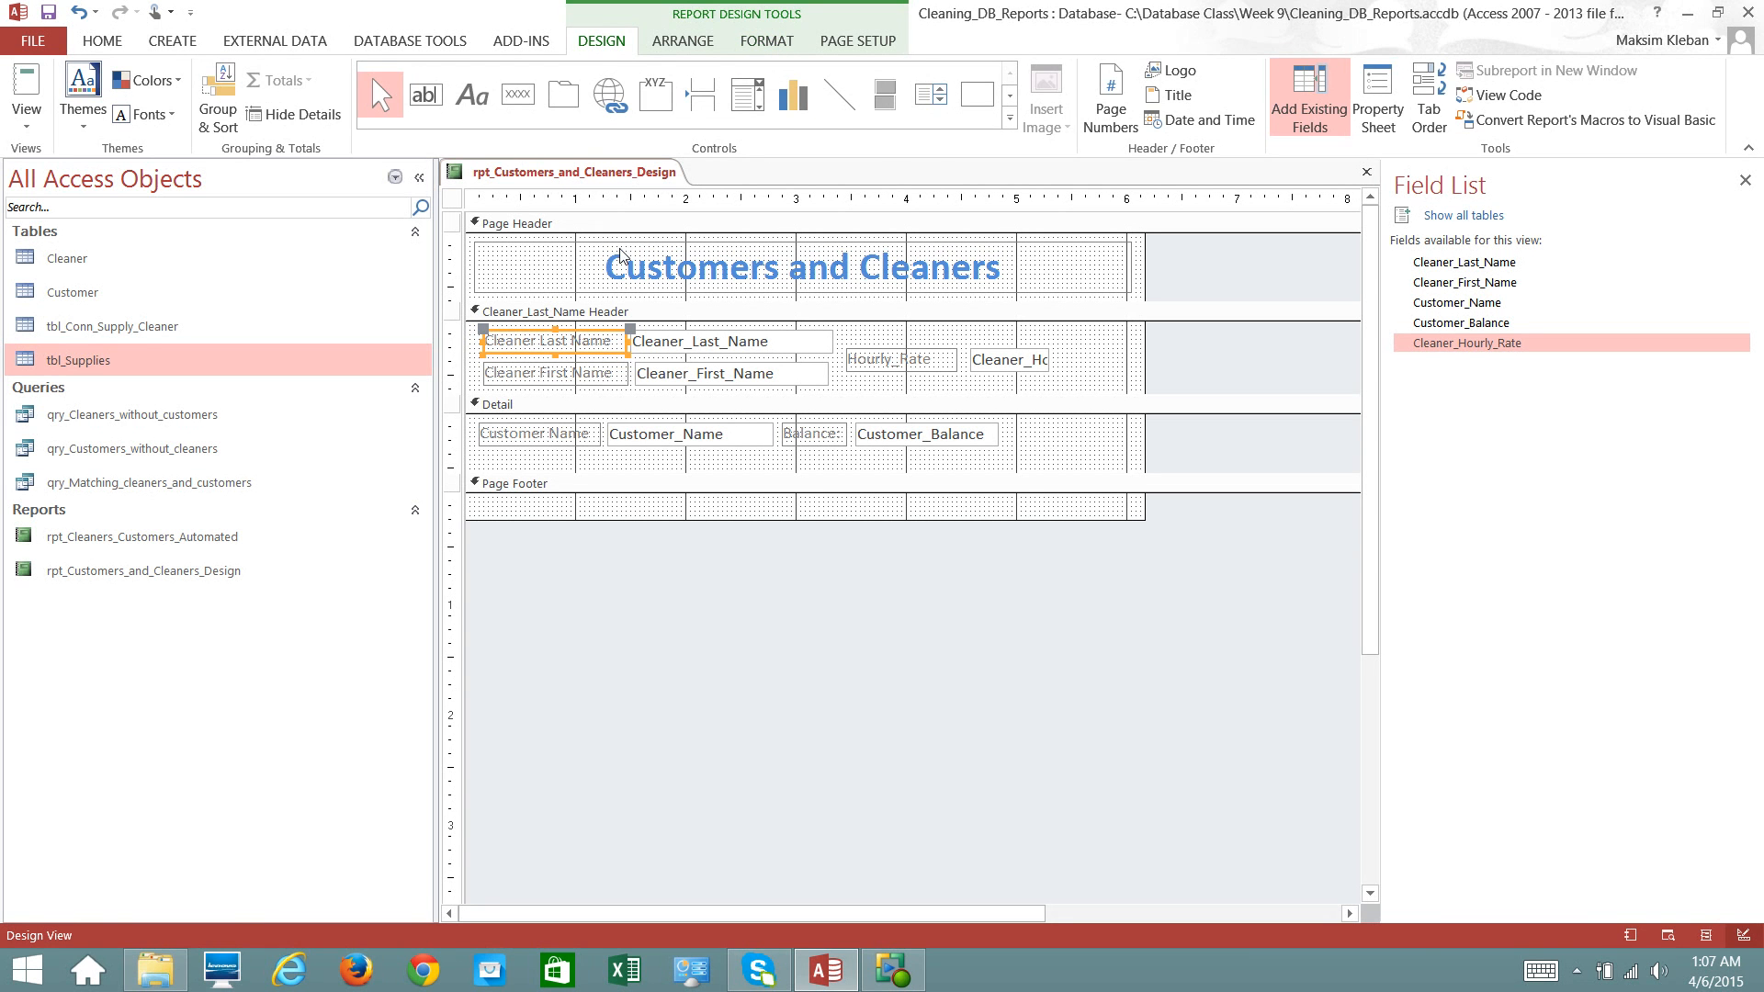
pyautogui.click(765, 46)
pyautogui.click(168, 113)
pyautogui.click(285, 114)
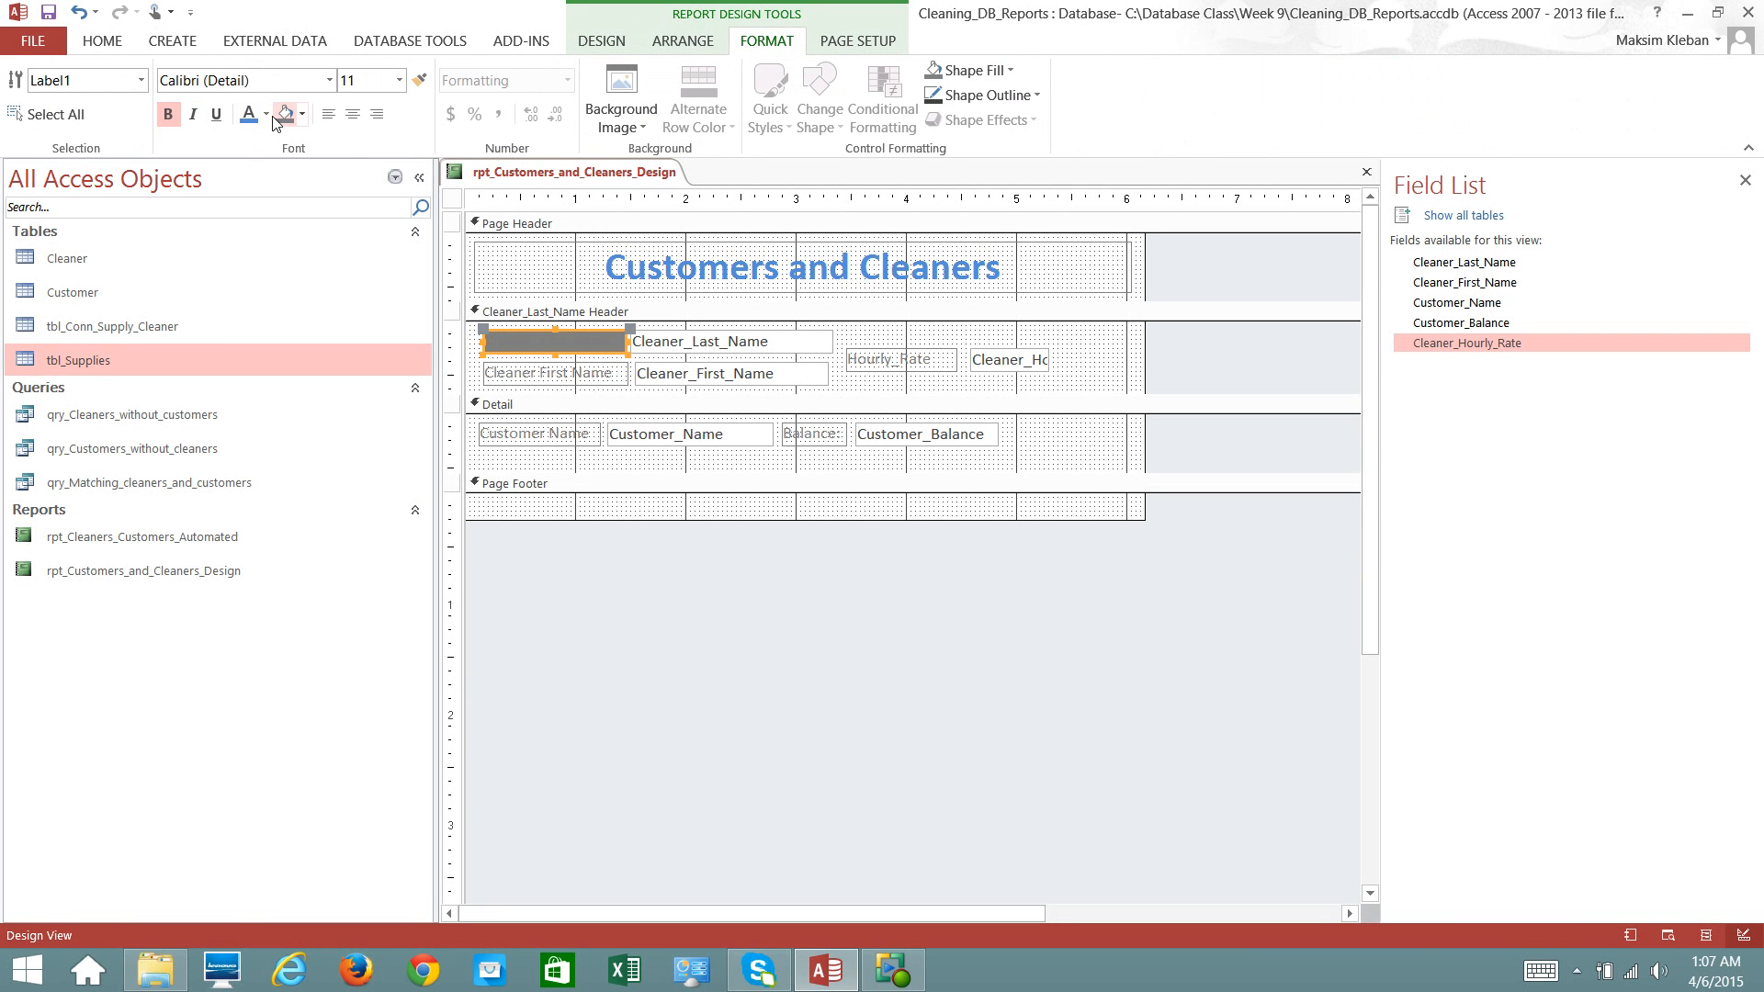
pyautogui.click(304, 115)
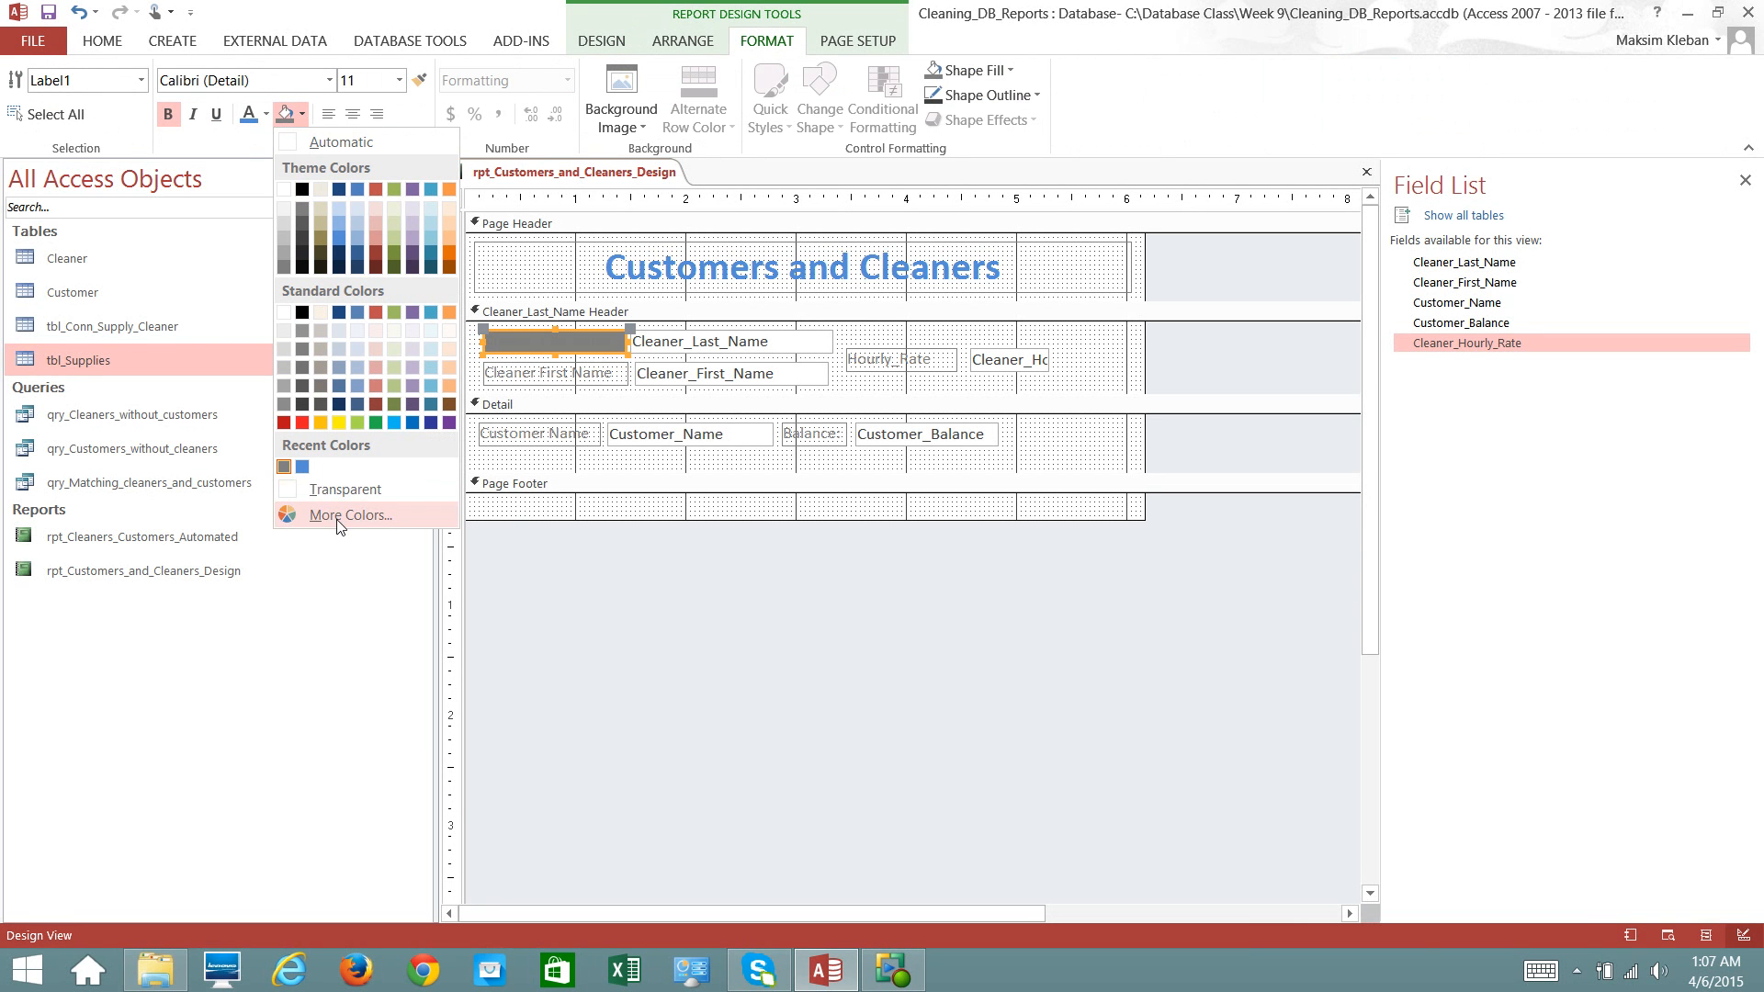
pyautogui.click(345, 490)
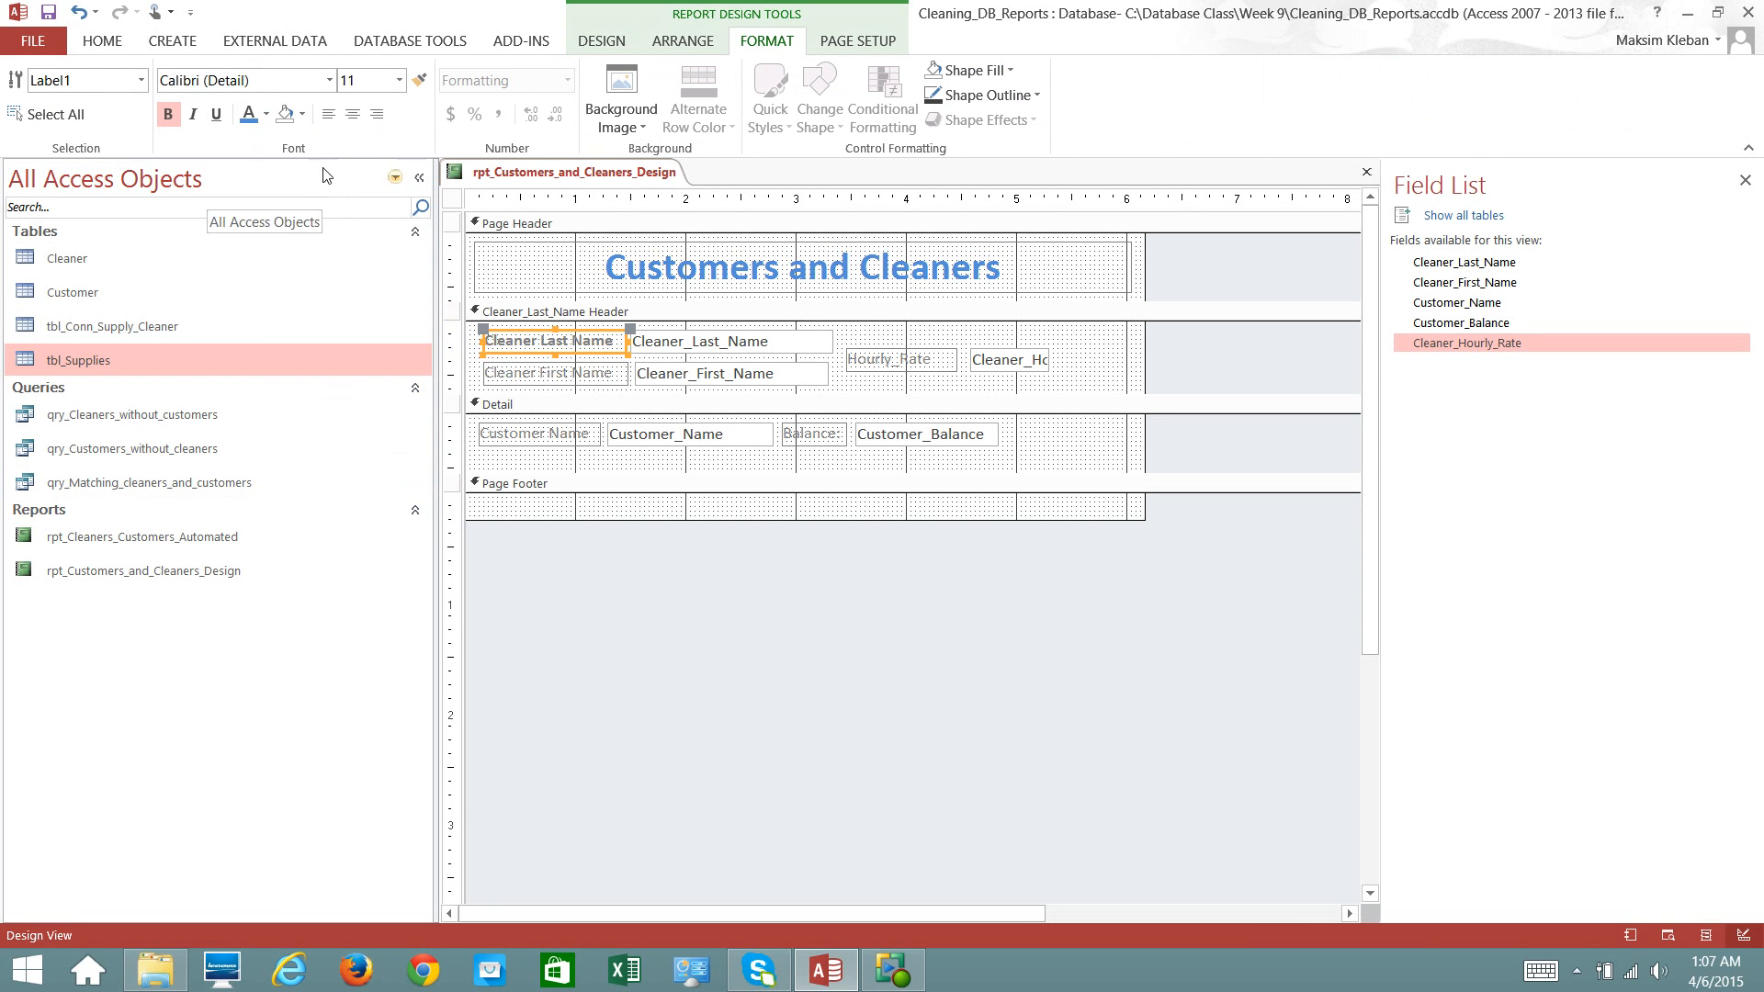
pyautogui.click(267, 114)
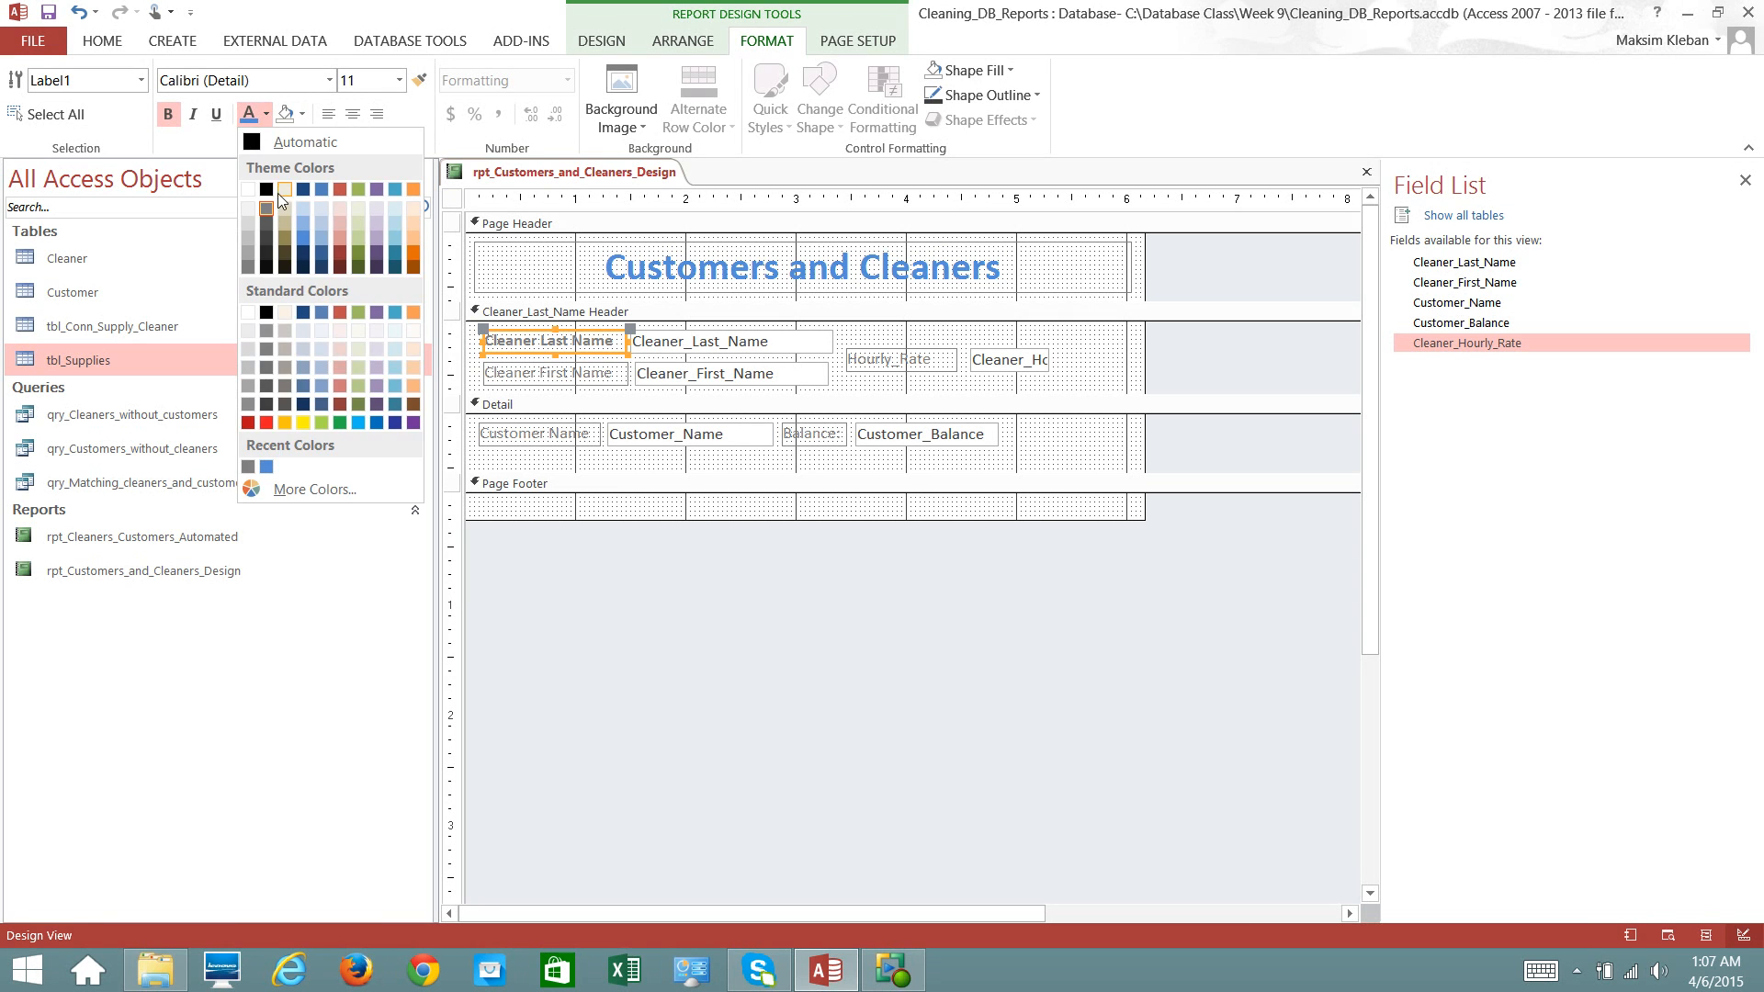
pyautogui.click(268, 256)
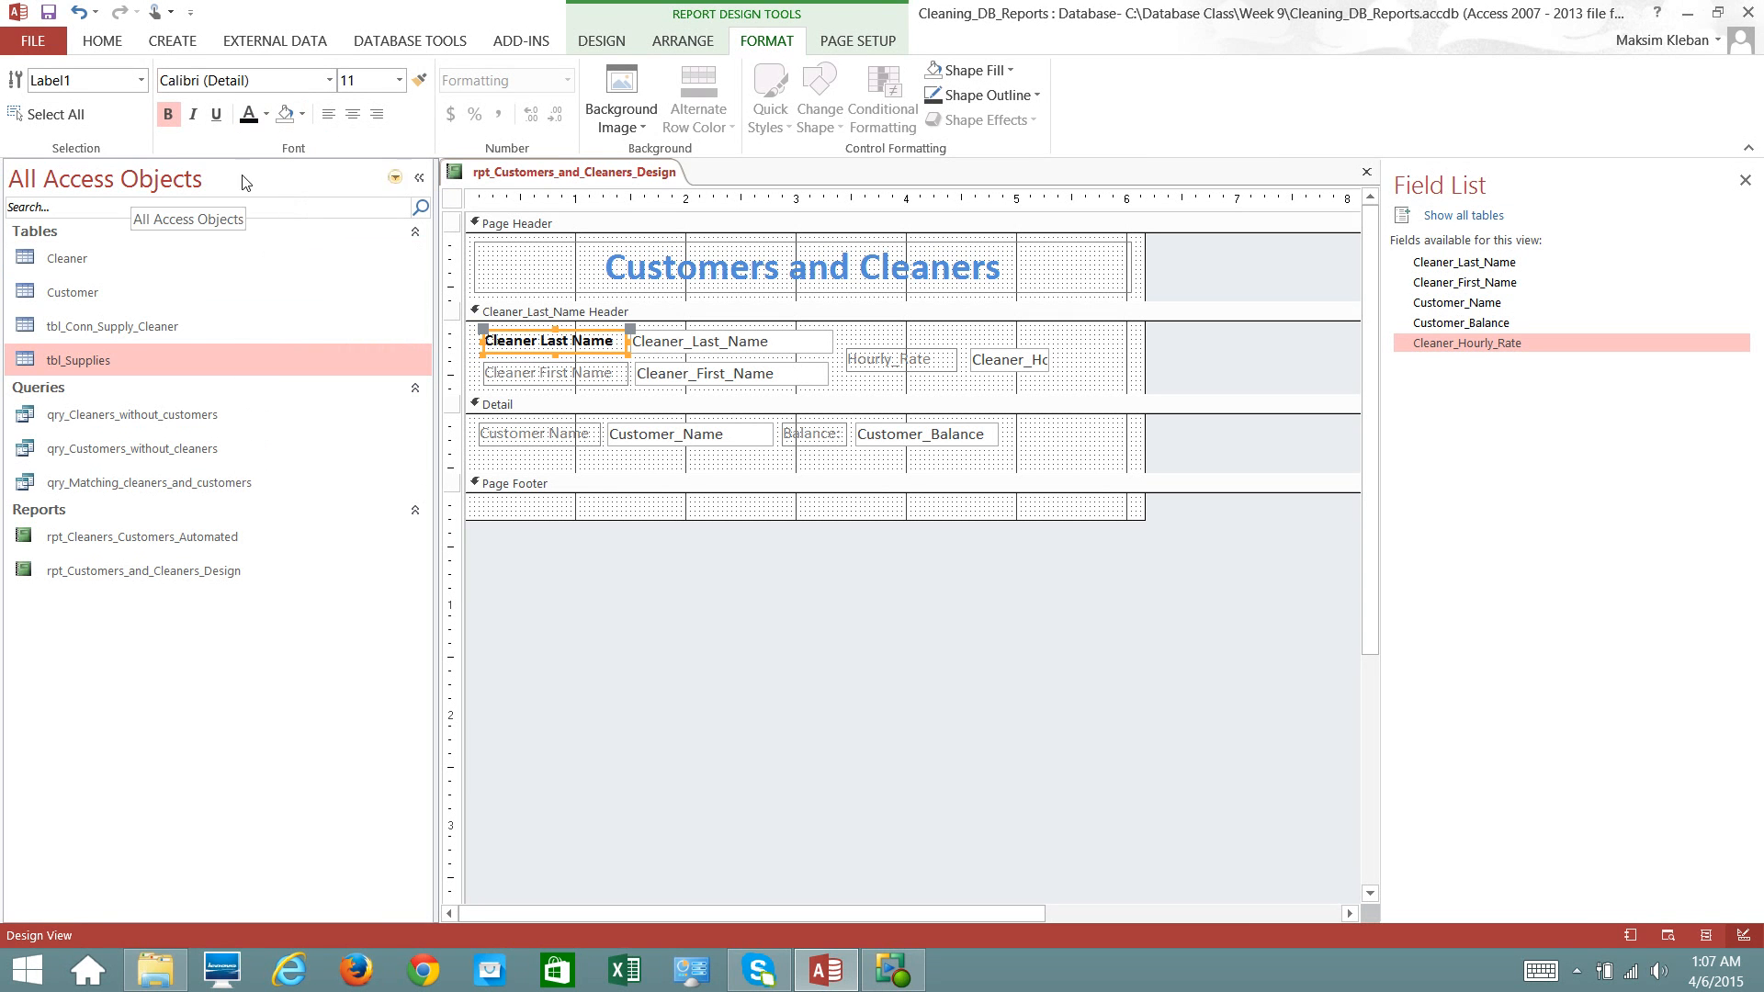
# - Make the Cleaner First Name label bold and black
pyautogui.click(585, 373)
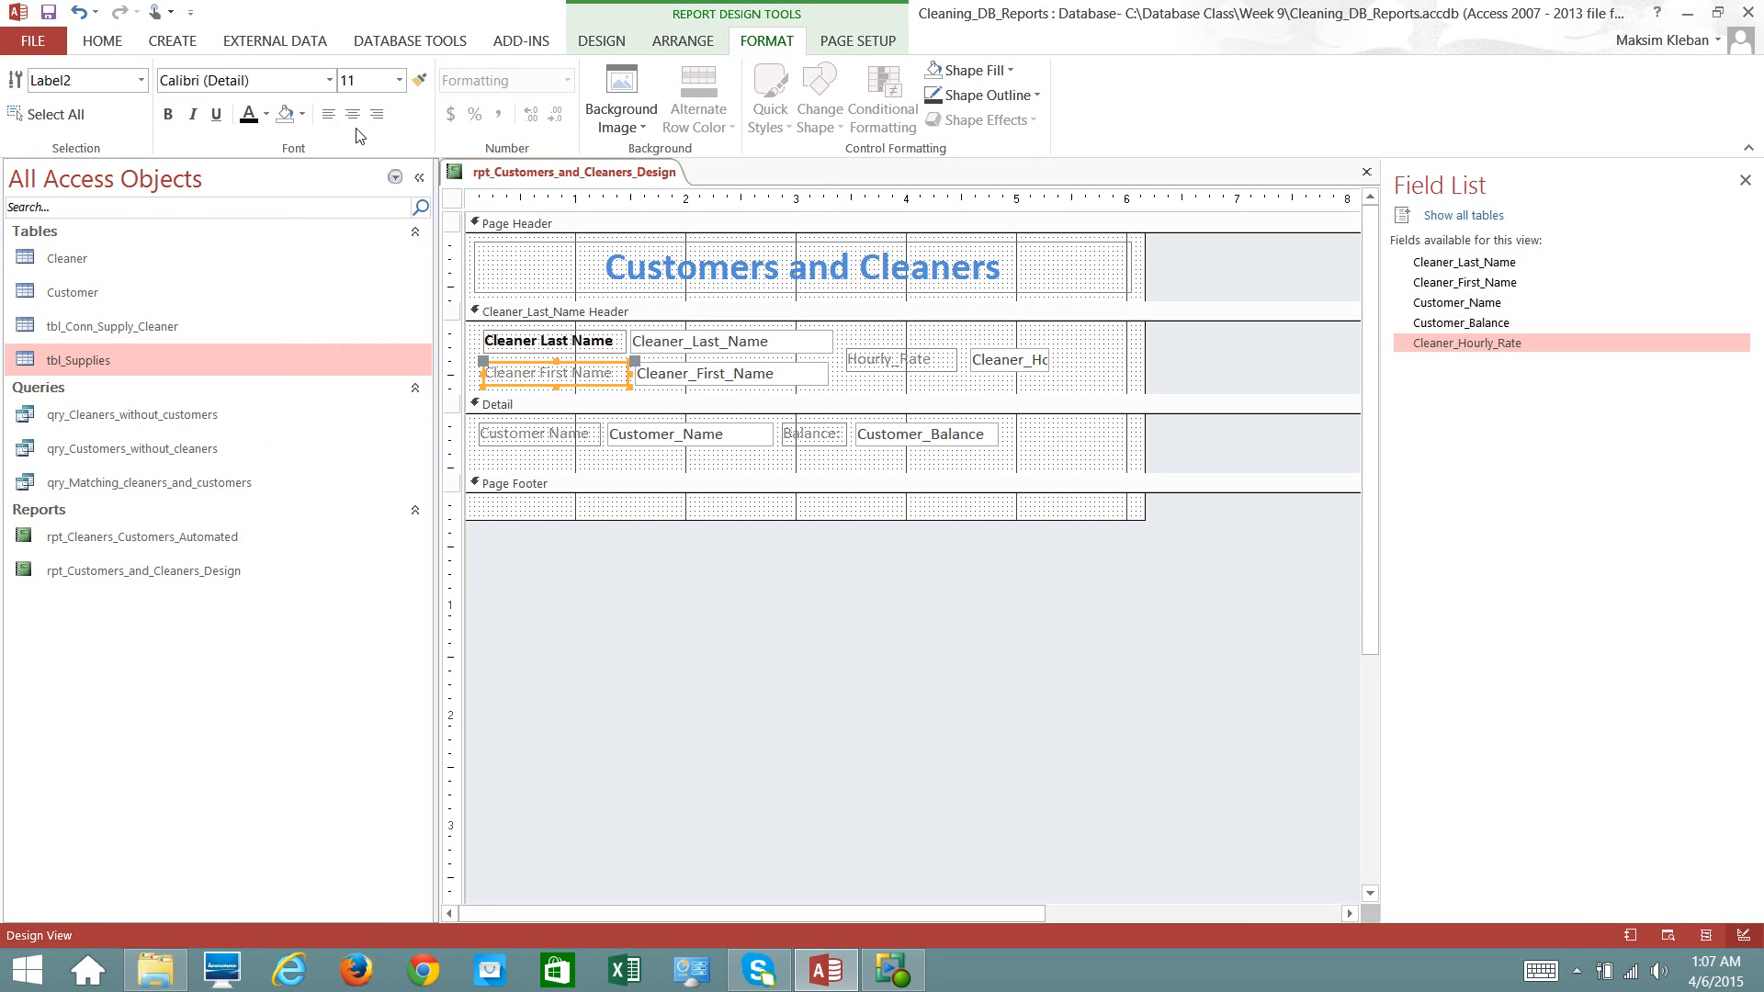
pyautogui.click(167, 114)
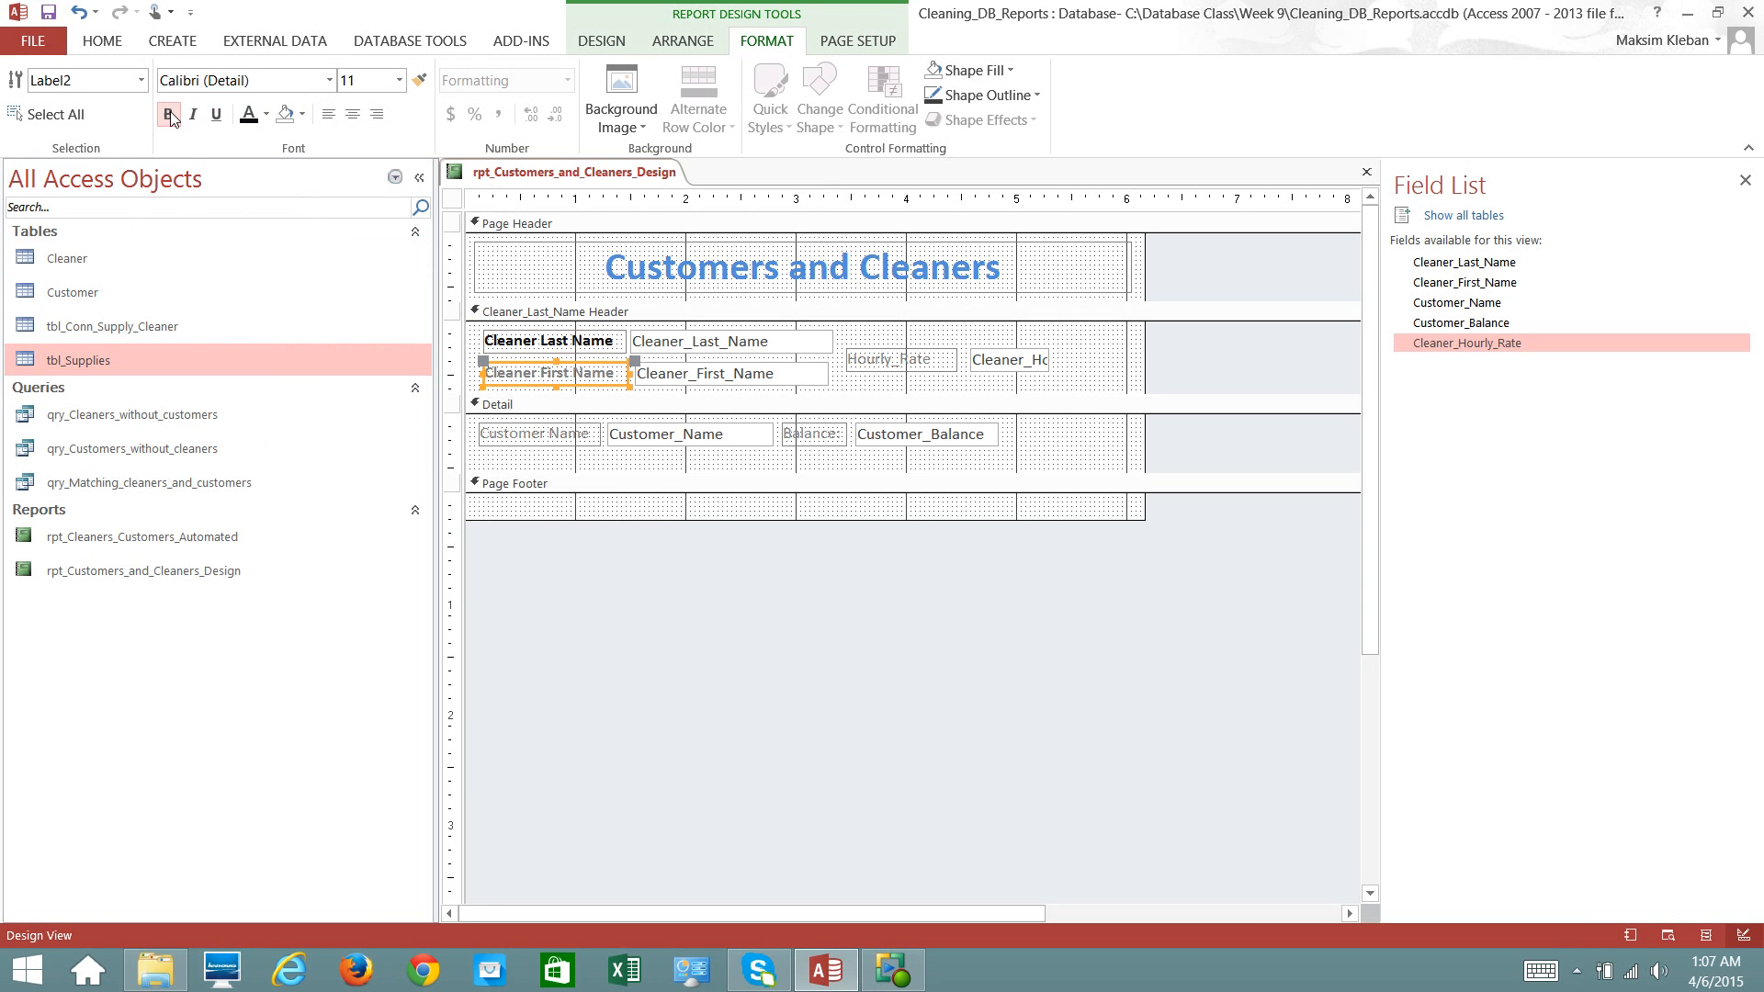
pyautogui.click(248, 116)
# - Make the Cleaner_Last_Name and Cleaner_First_Name text boxes in the group header bold
pyautogui.click(726, 365)
pyautogui.click(720, 348)
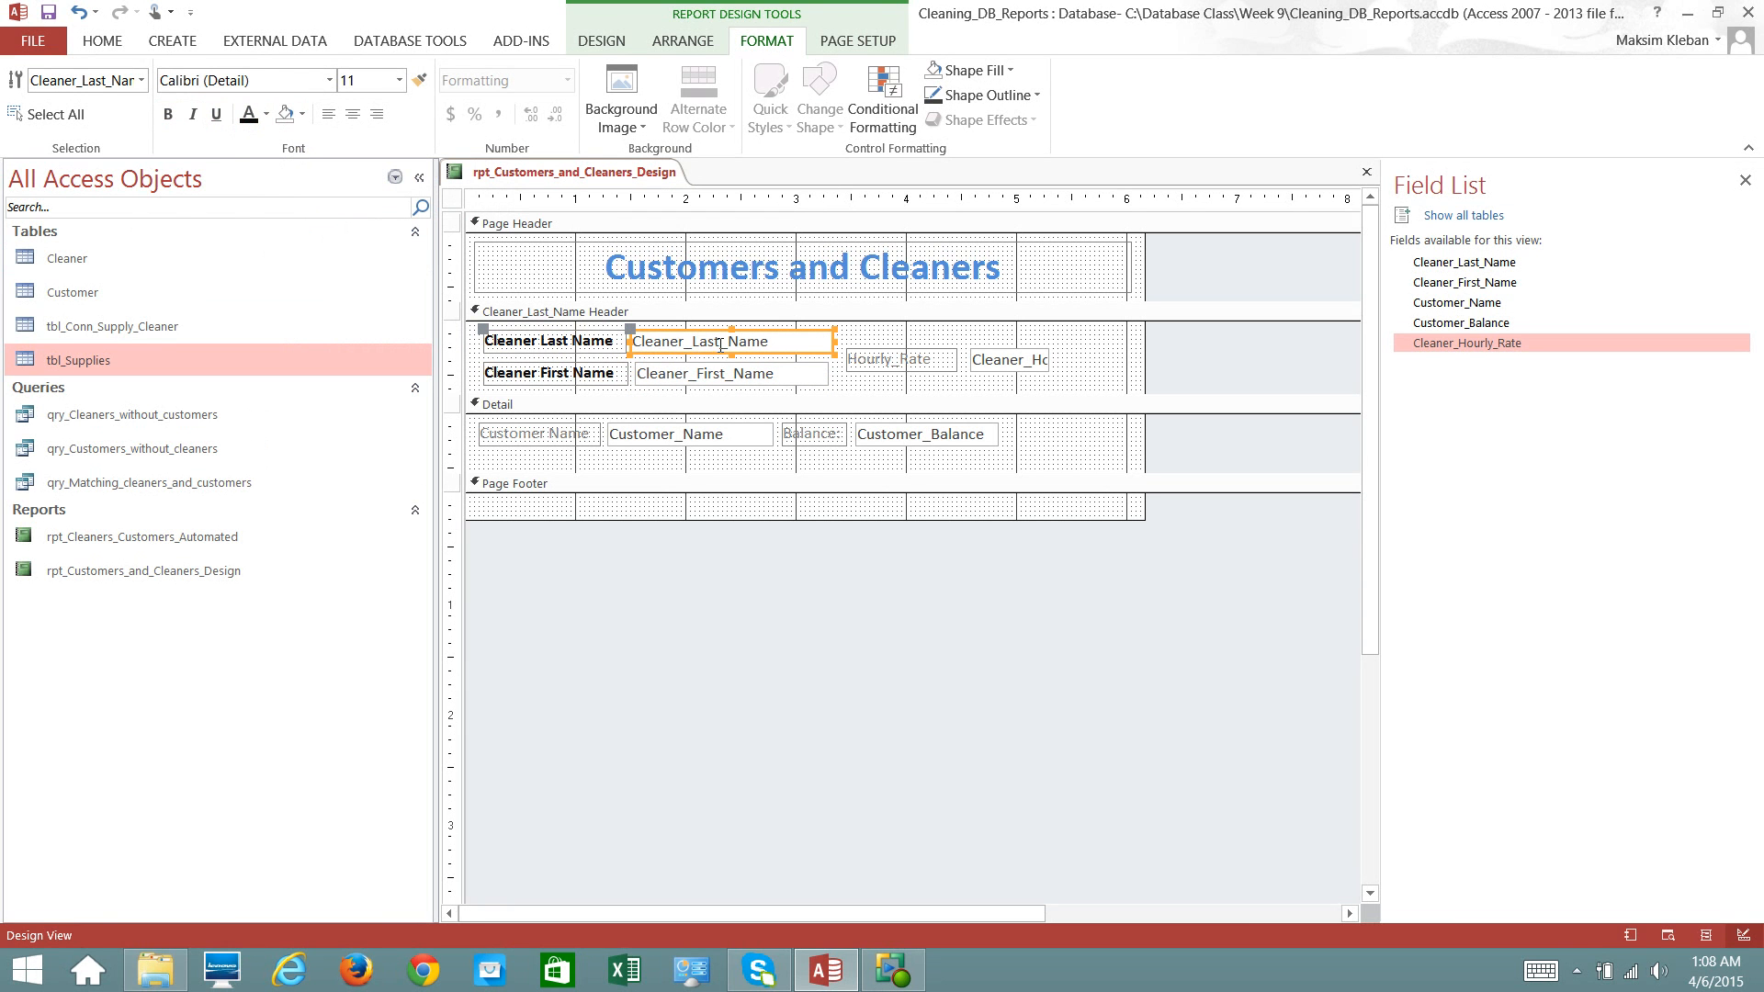
pyautogui.click(168, 115)
pyautogui.click(698, 375)
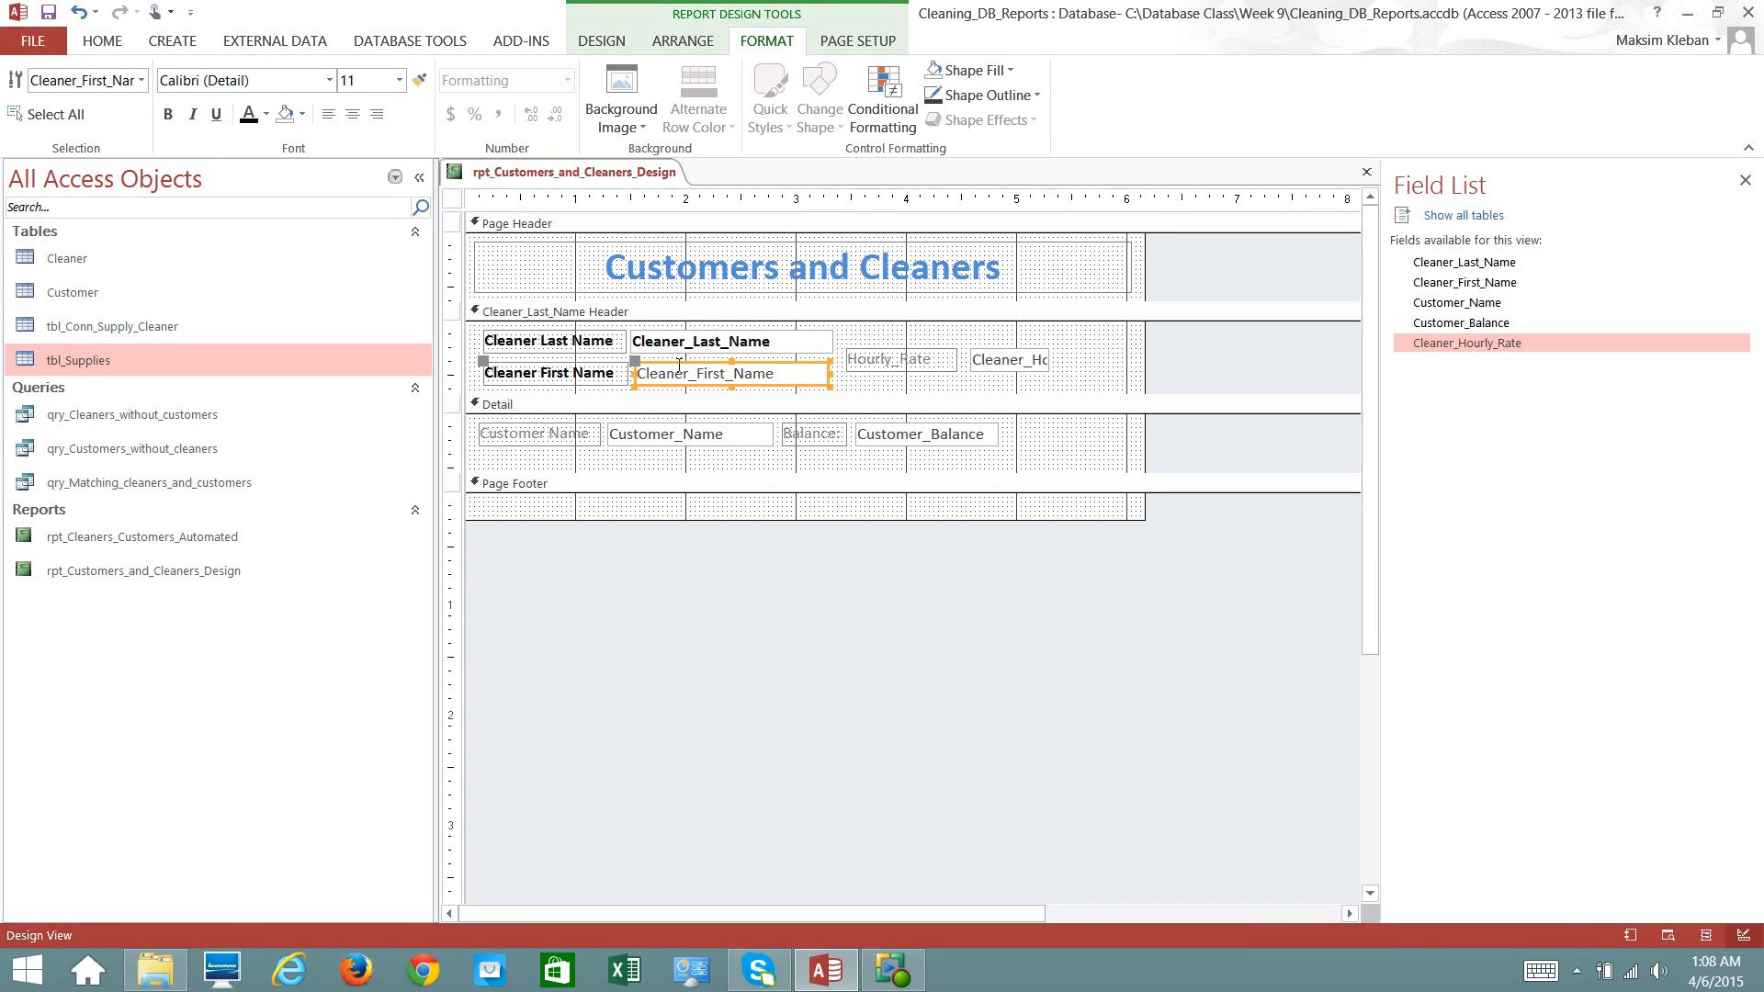
pyautogui.click(168, 115)
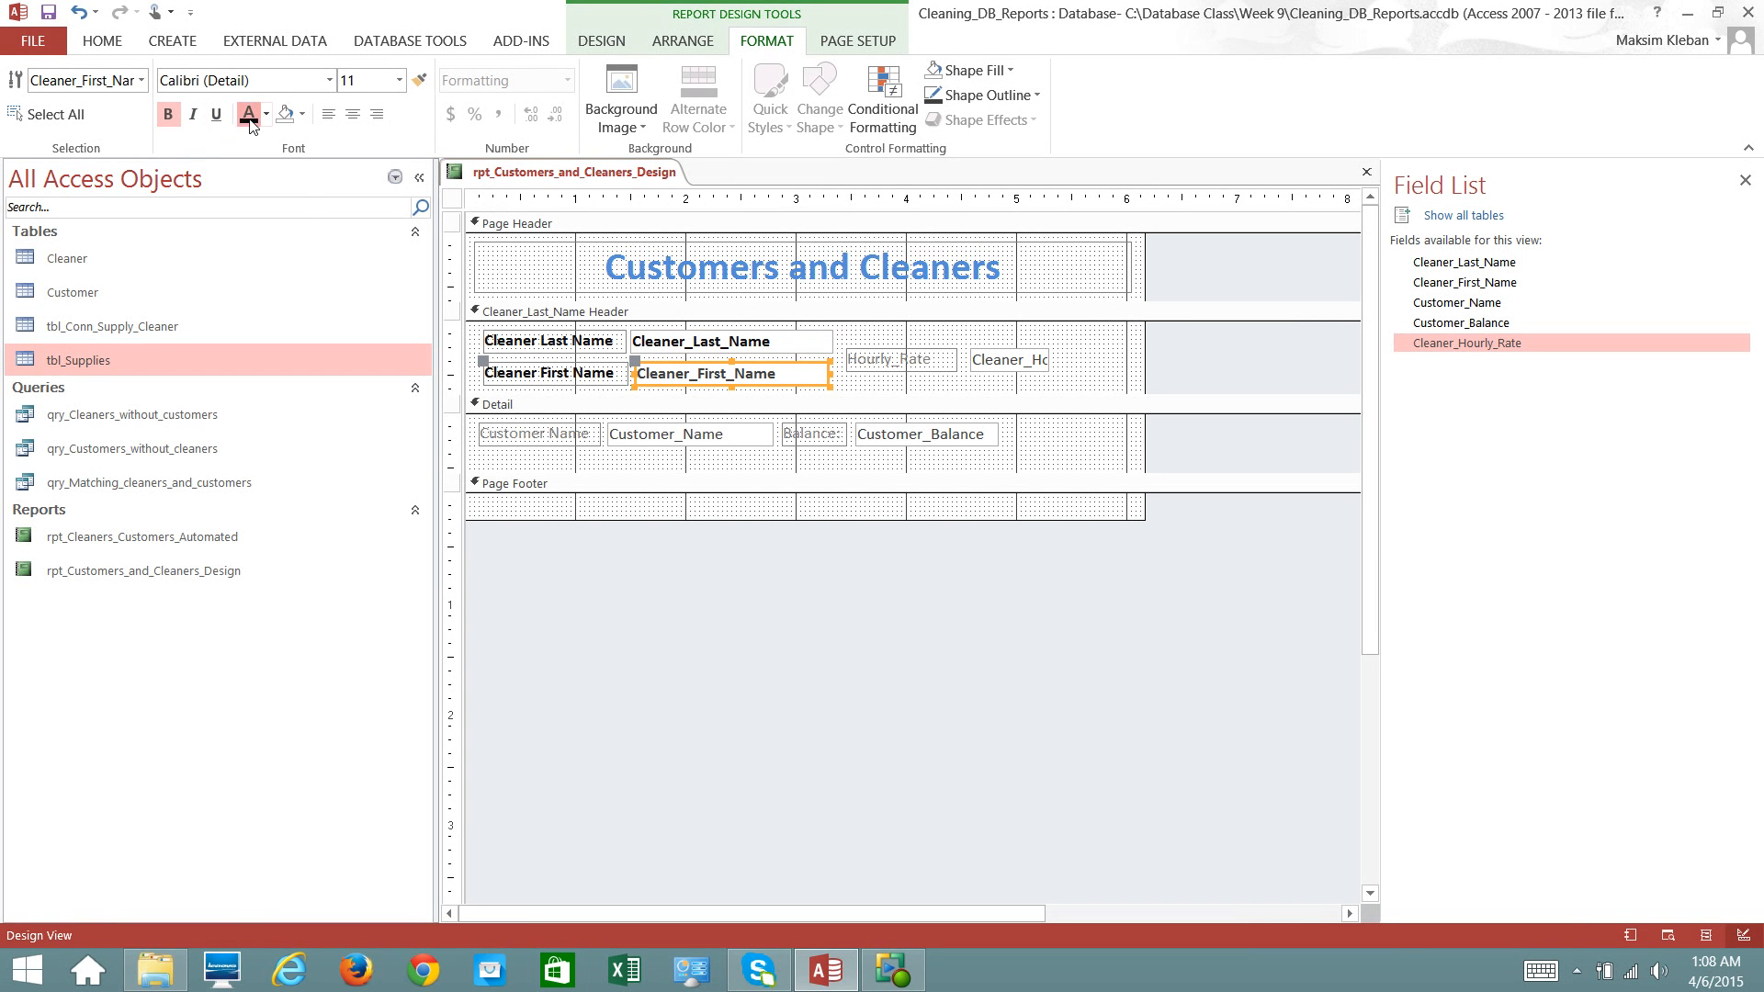
# - Replace the underscore in the hourly rate label with a space so that it reads "Hourly Rate"
pyautogui.click(905, 363)
pyautogui.click(904, 362)
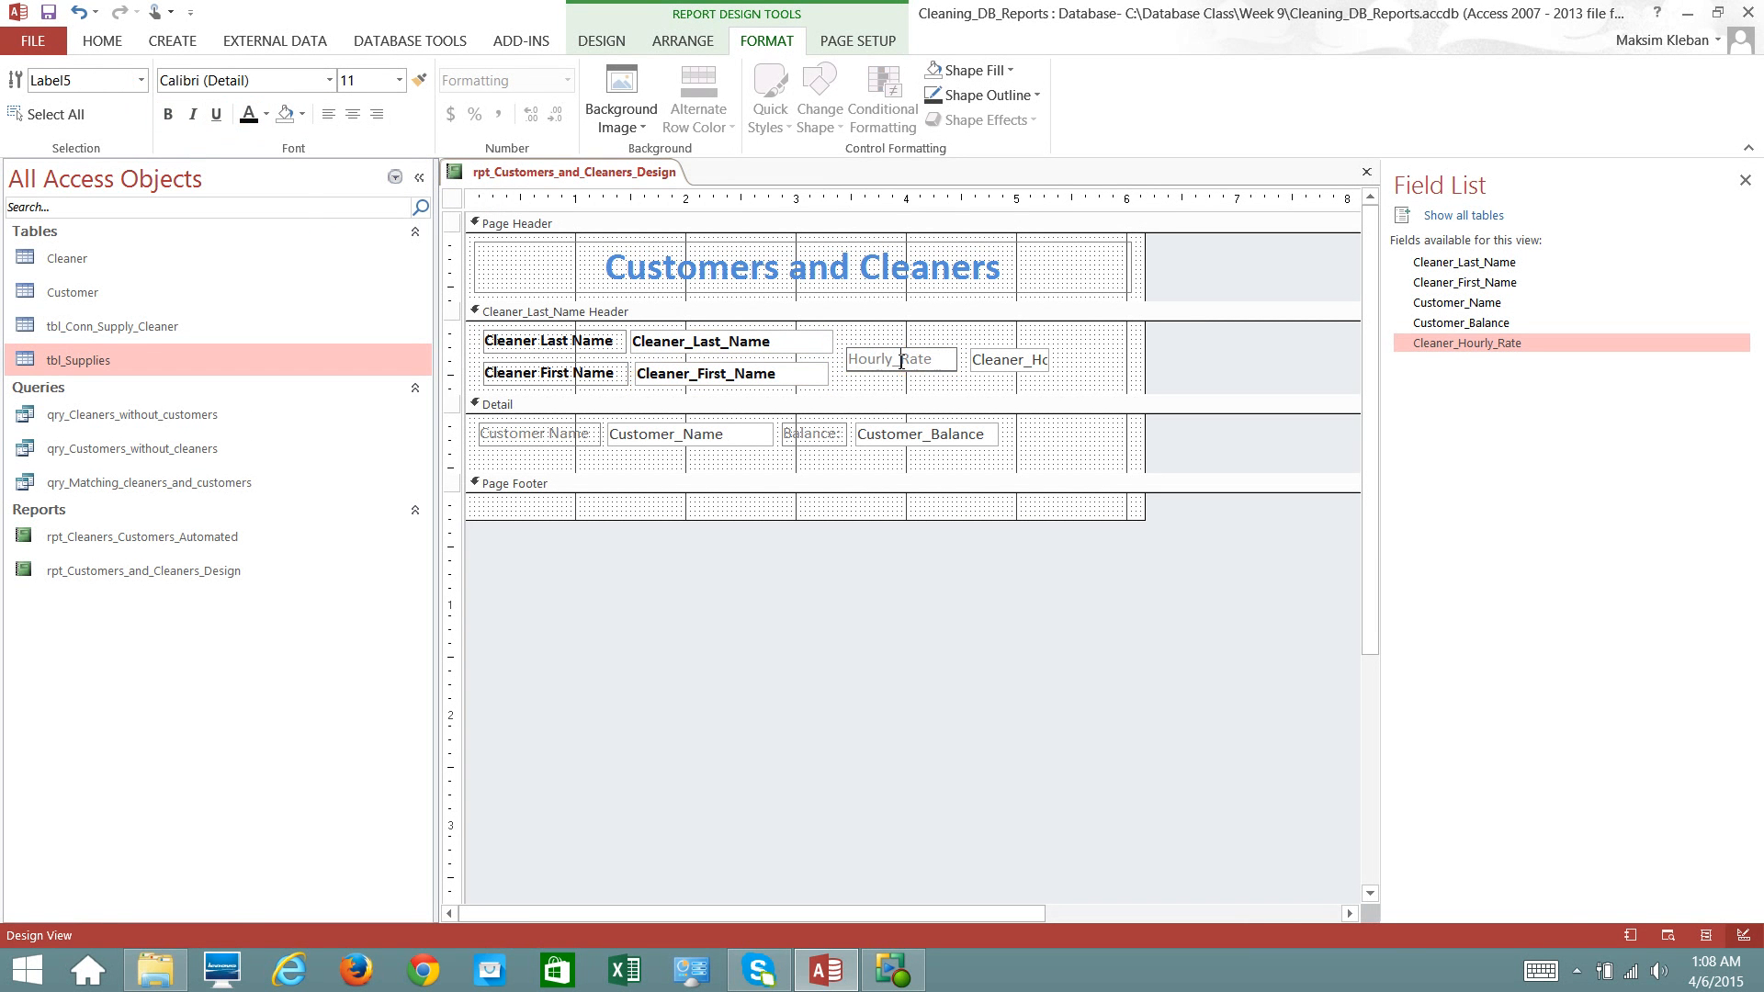
pyautogui.press('BackSpace')
pyautogui.click(924, 388)
# - Format the Hourly Rate label and its Cleaner_Hourly_Rate text box as bold black text
pyautogui.click(882, 360)
pyautogui.click(168, 114)
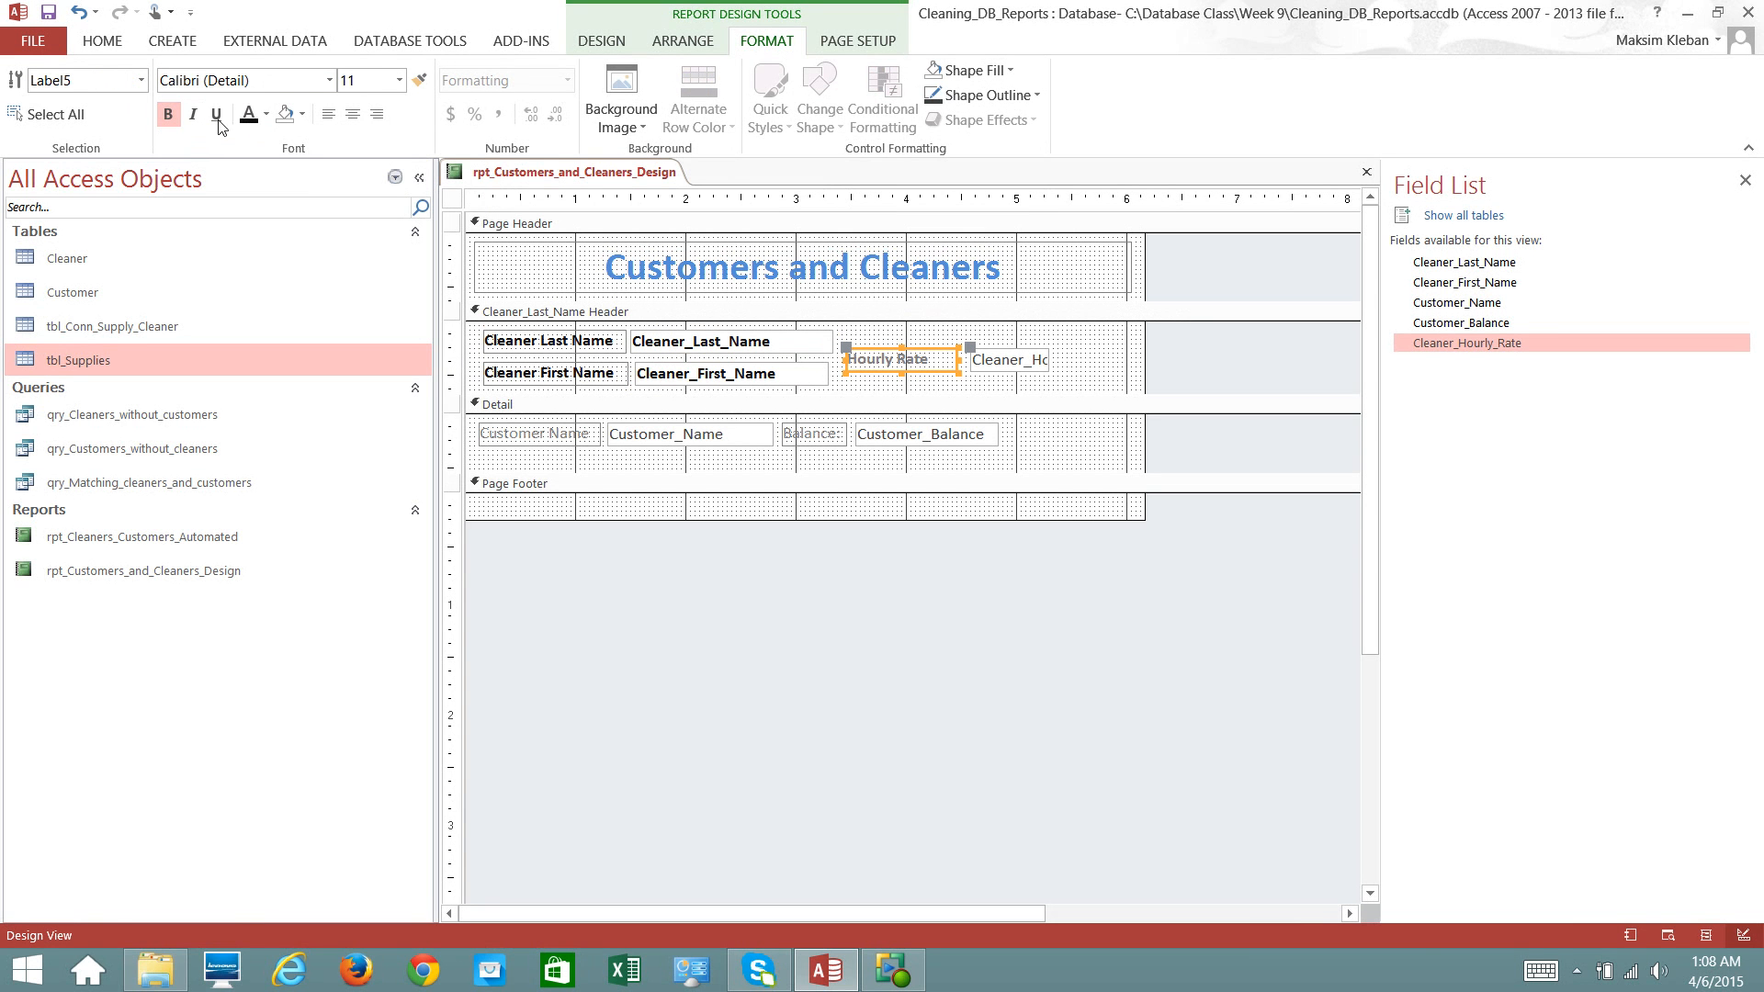
pyautogui.click(248, 114)
pyautogui.click(1035, 360)
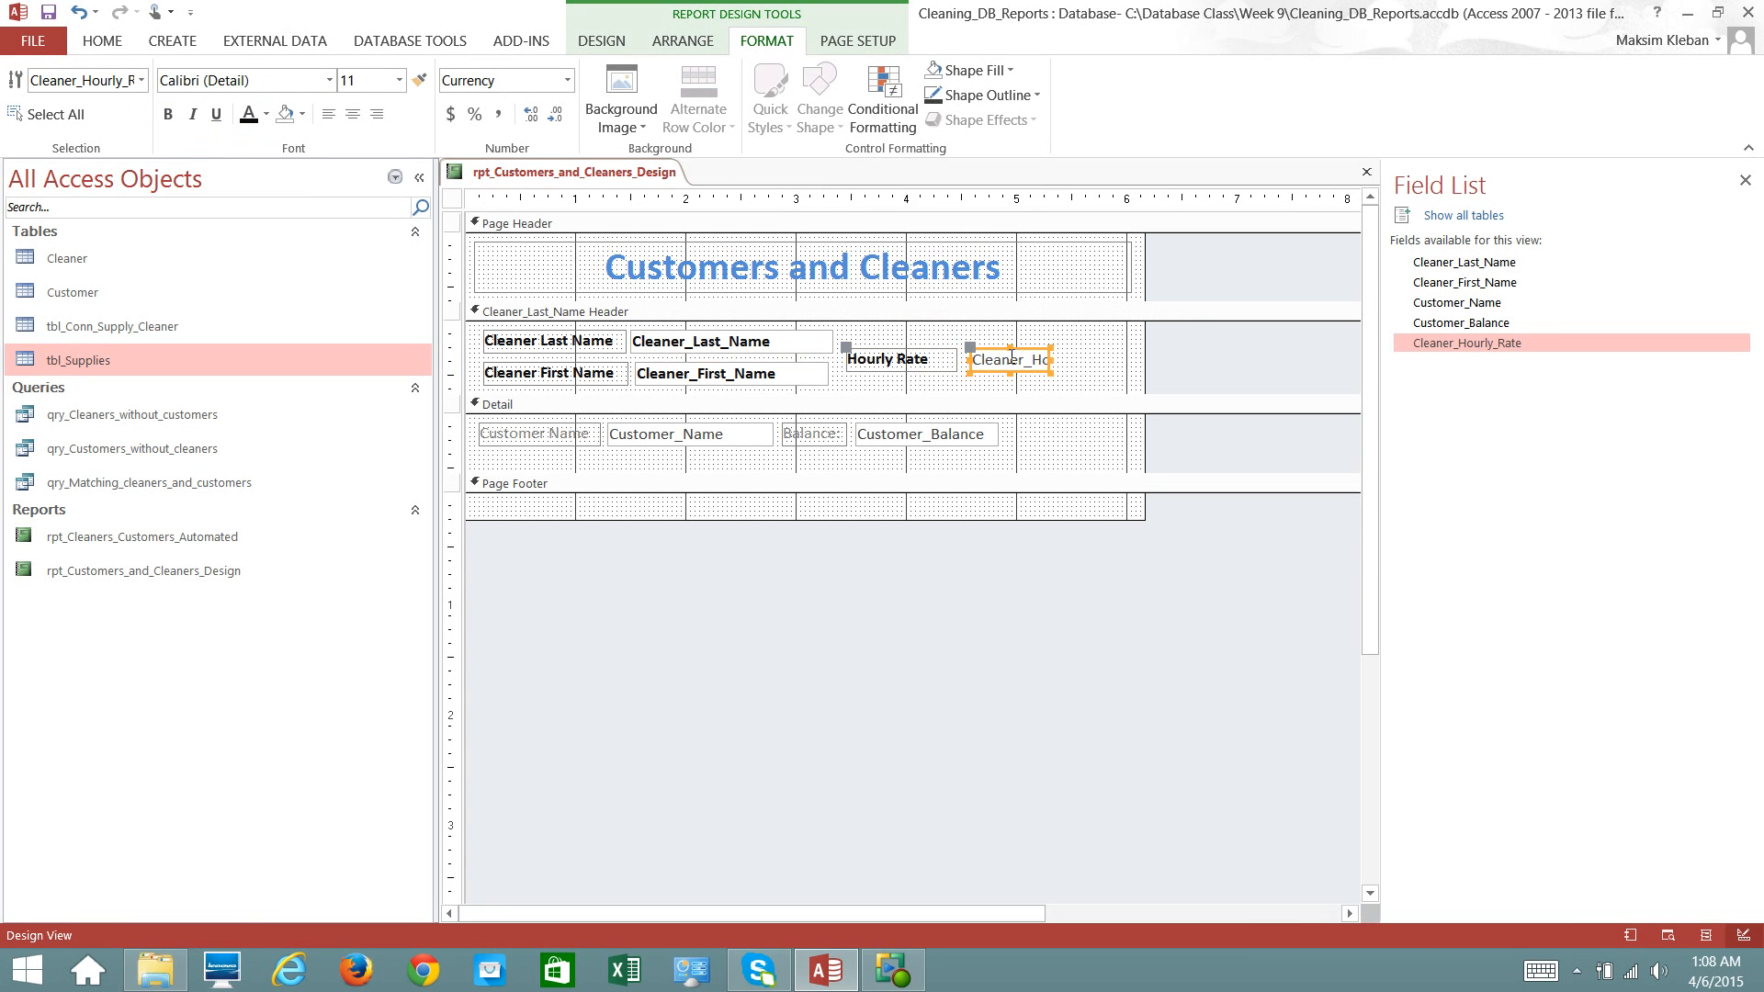
pyautogui.click(168, 116)
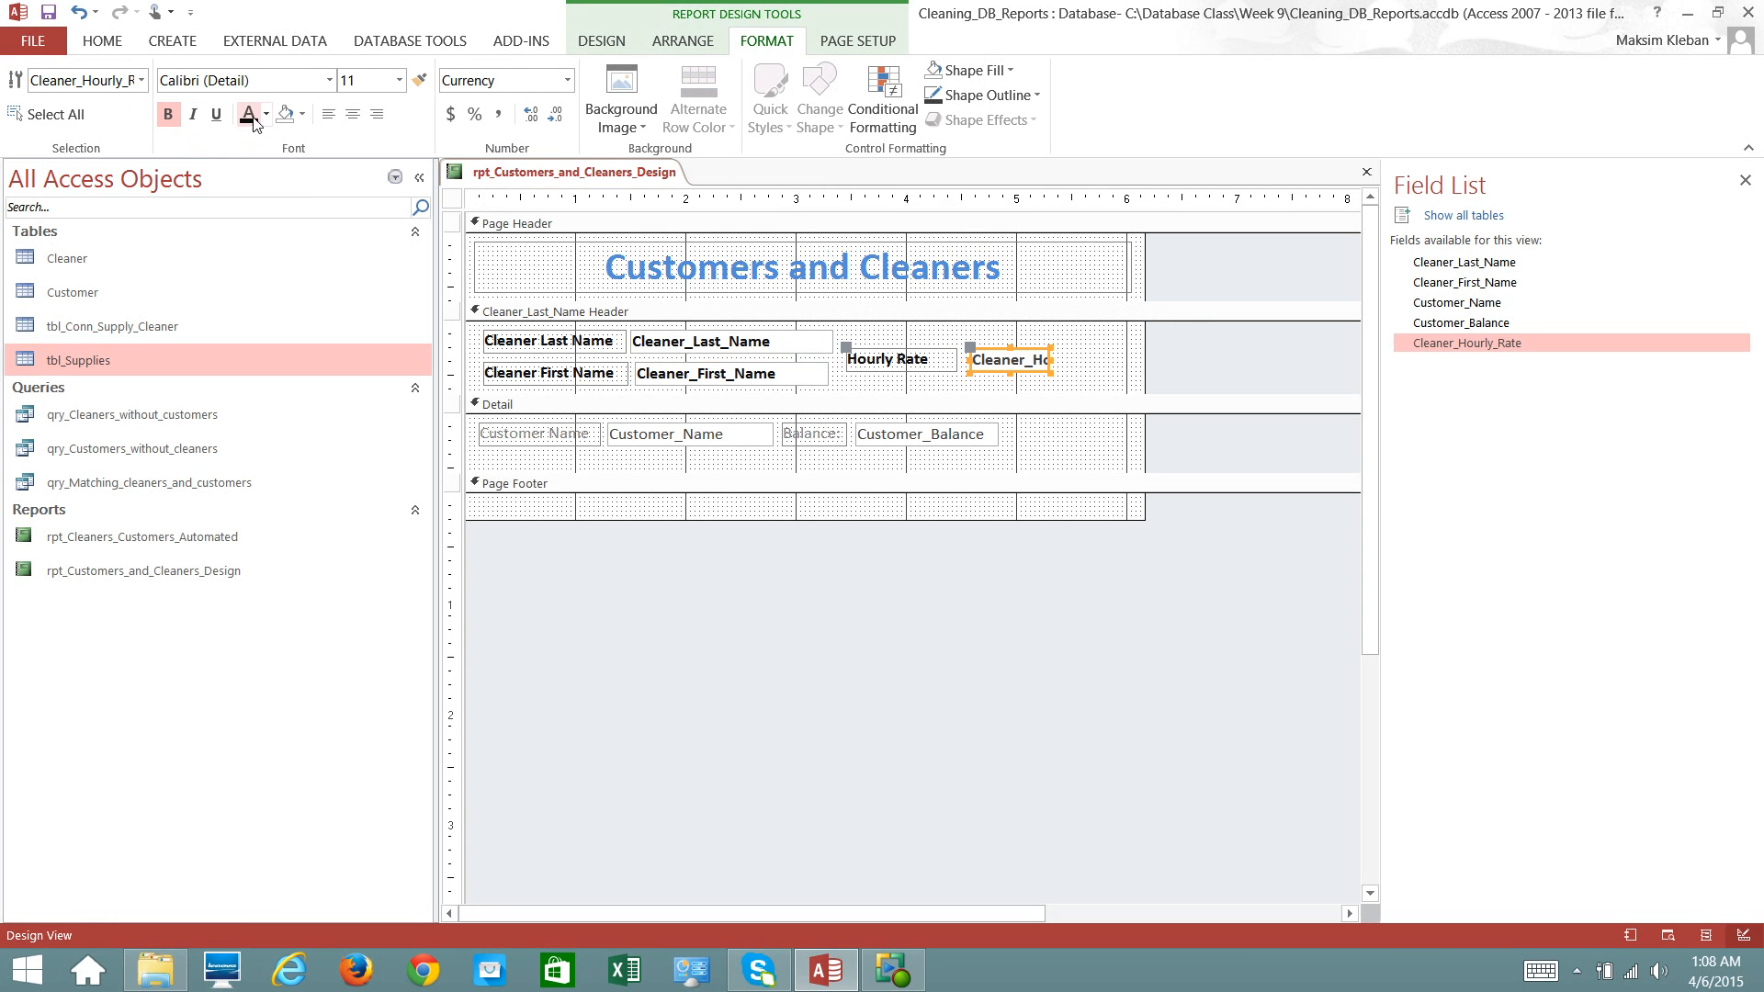
pyautogui.click(248, 114)
# - Format the Customer Name label and the Customer_Name text box in the Detail section as red underlined text
pyautogui.click(506, 442)
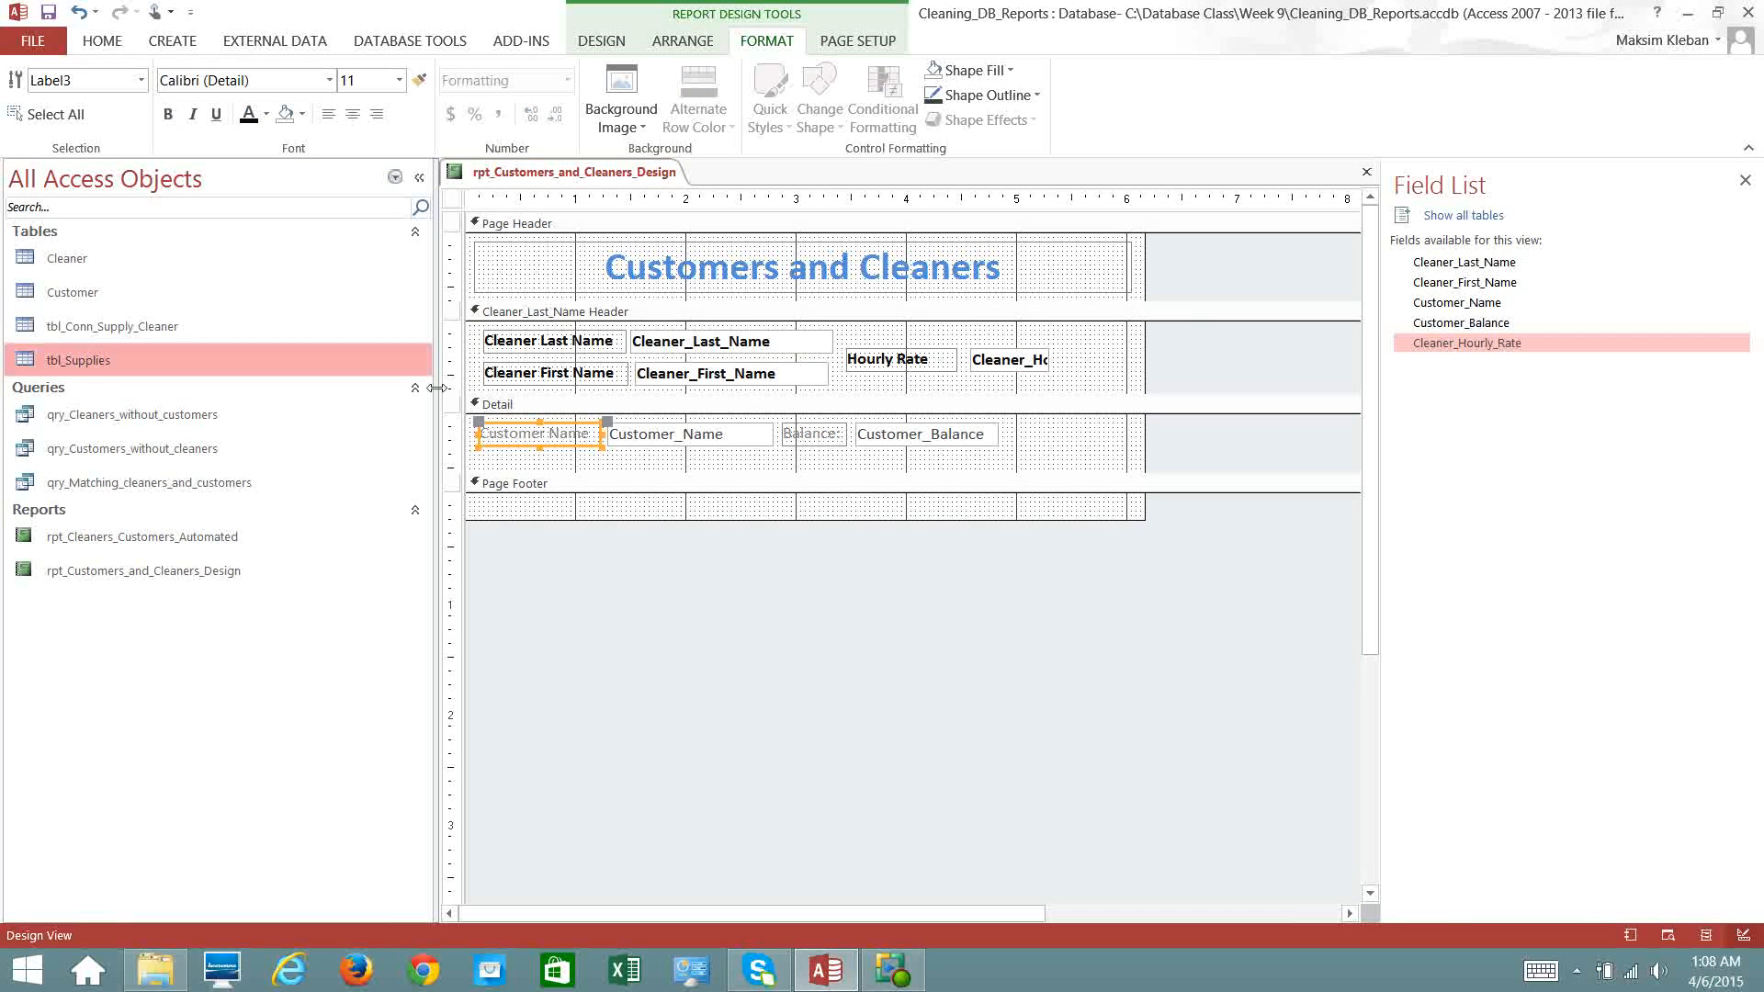
pyautogui.click(266, 114)
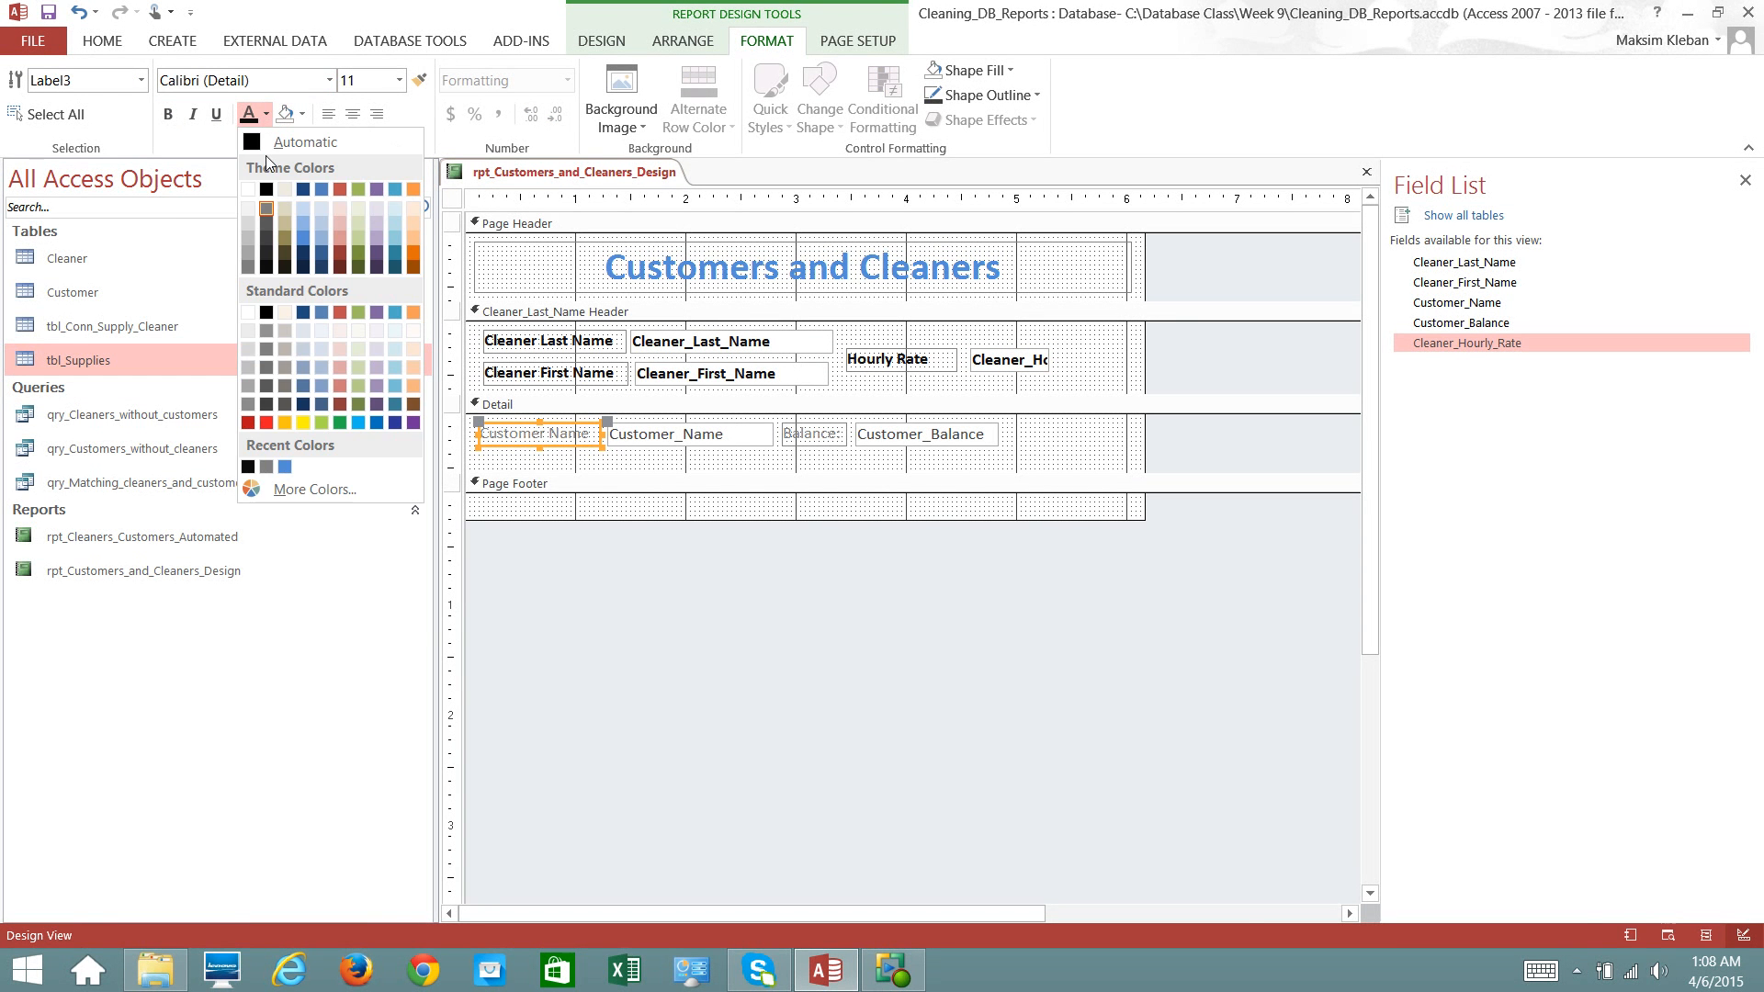
pyautogui.click(267, 423)
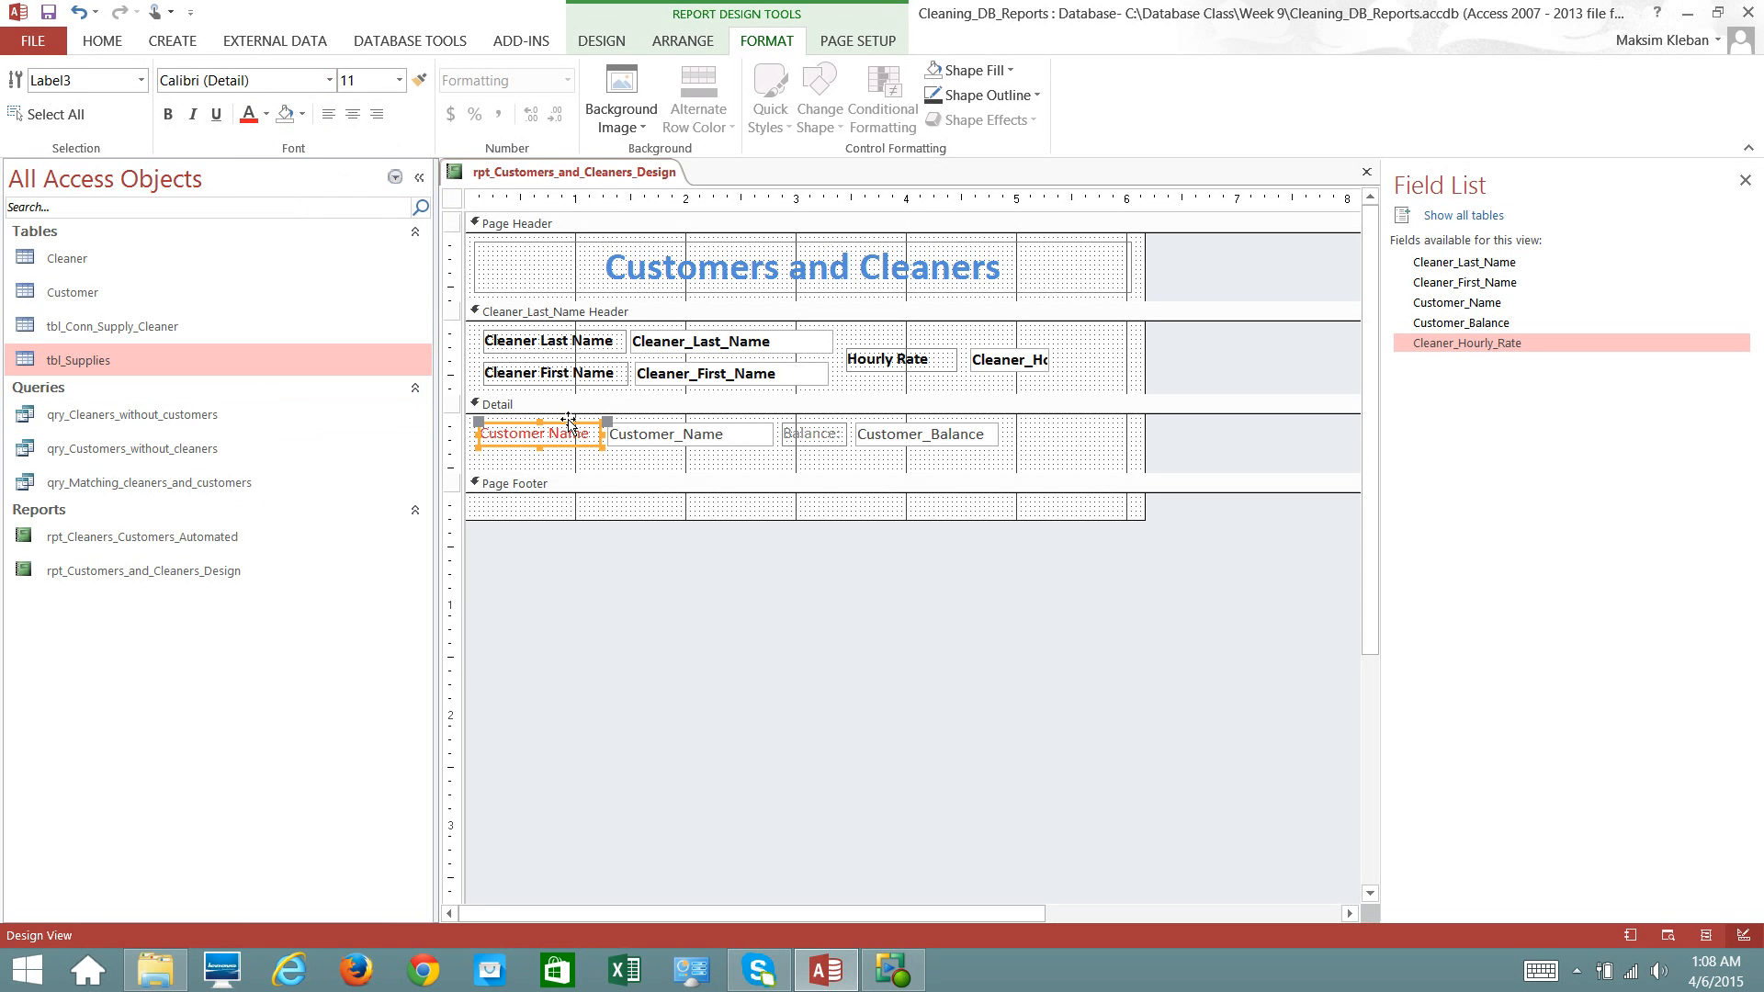
pyautogui.click(218, 116)
pyautogui.click(652, 433)
pyautogui.click(250, 124)
pyautogui.click(217, 118)
# - Color the Balance label red and make the Customer_Balance text box bold, underlined and red
pyautogui.click(809, 430)
pyautogui.click(250, 124)
pyautogui.click(889, 439)
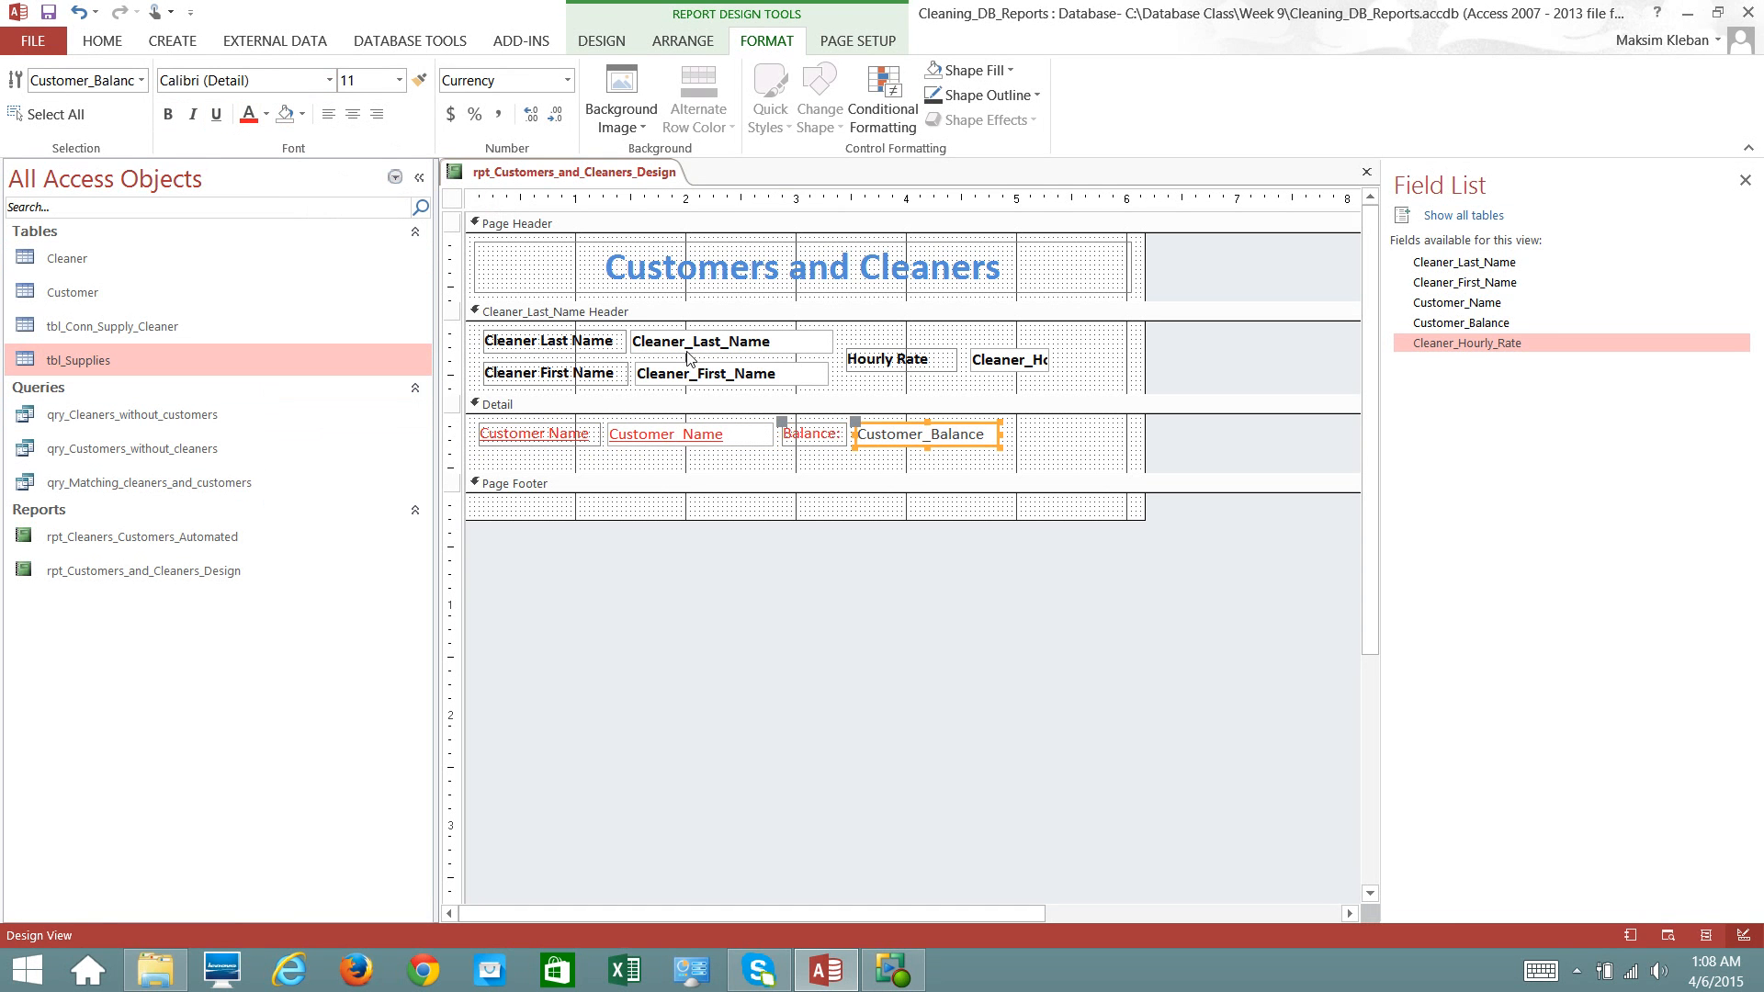
pyautogui.click(168, 114)
pyautogui.click(217, 114)
pyautogui.click(248, 116)
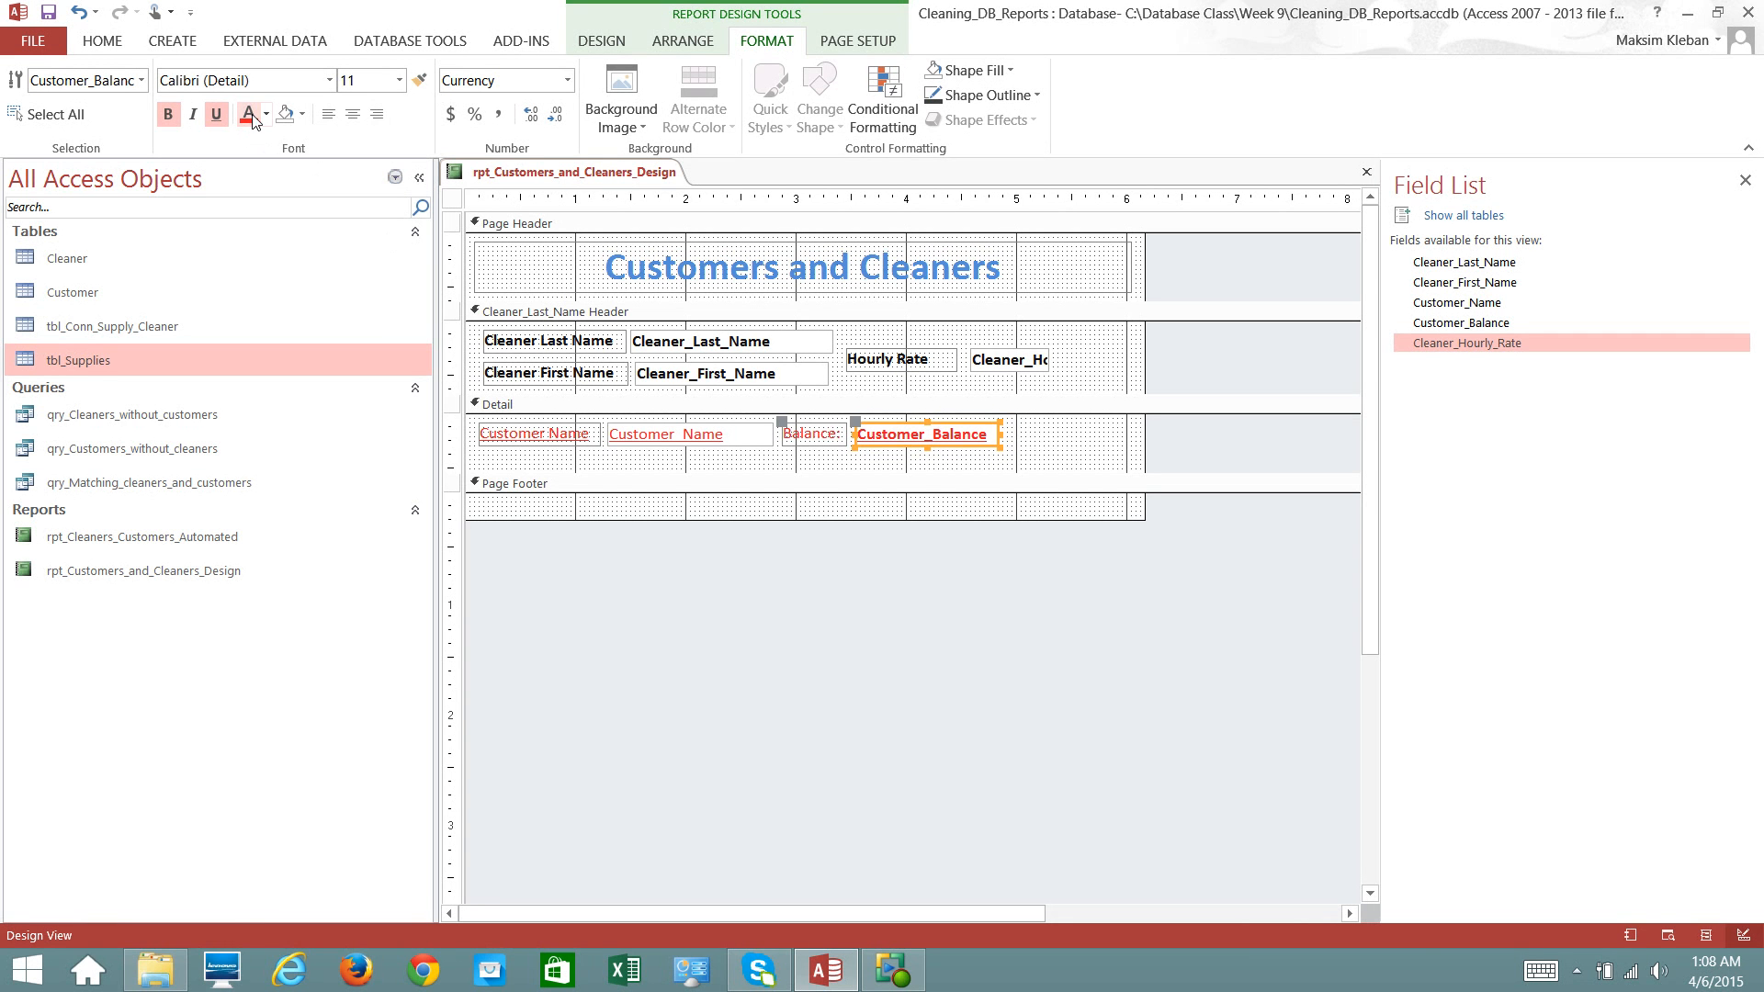
# - Trim the Detail section slightly below its fields and underline the Balance label
pyautogui.moveTo(934, 469); pyautogui.dragTo(929, 454)
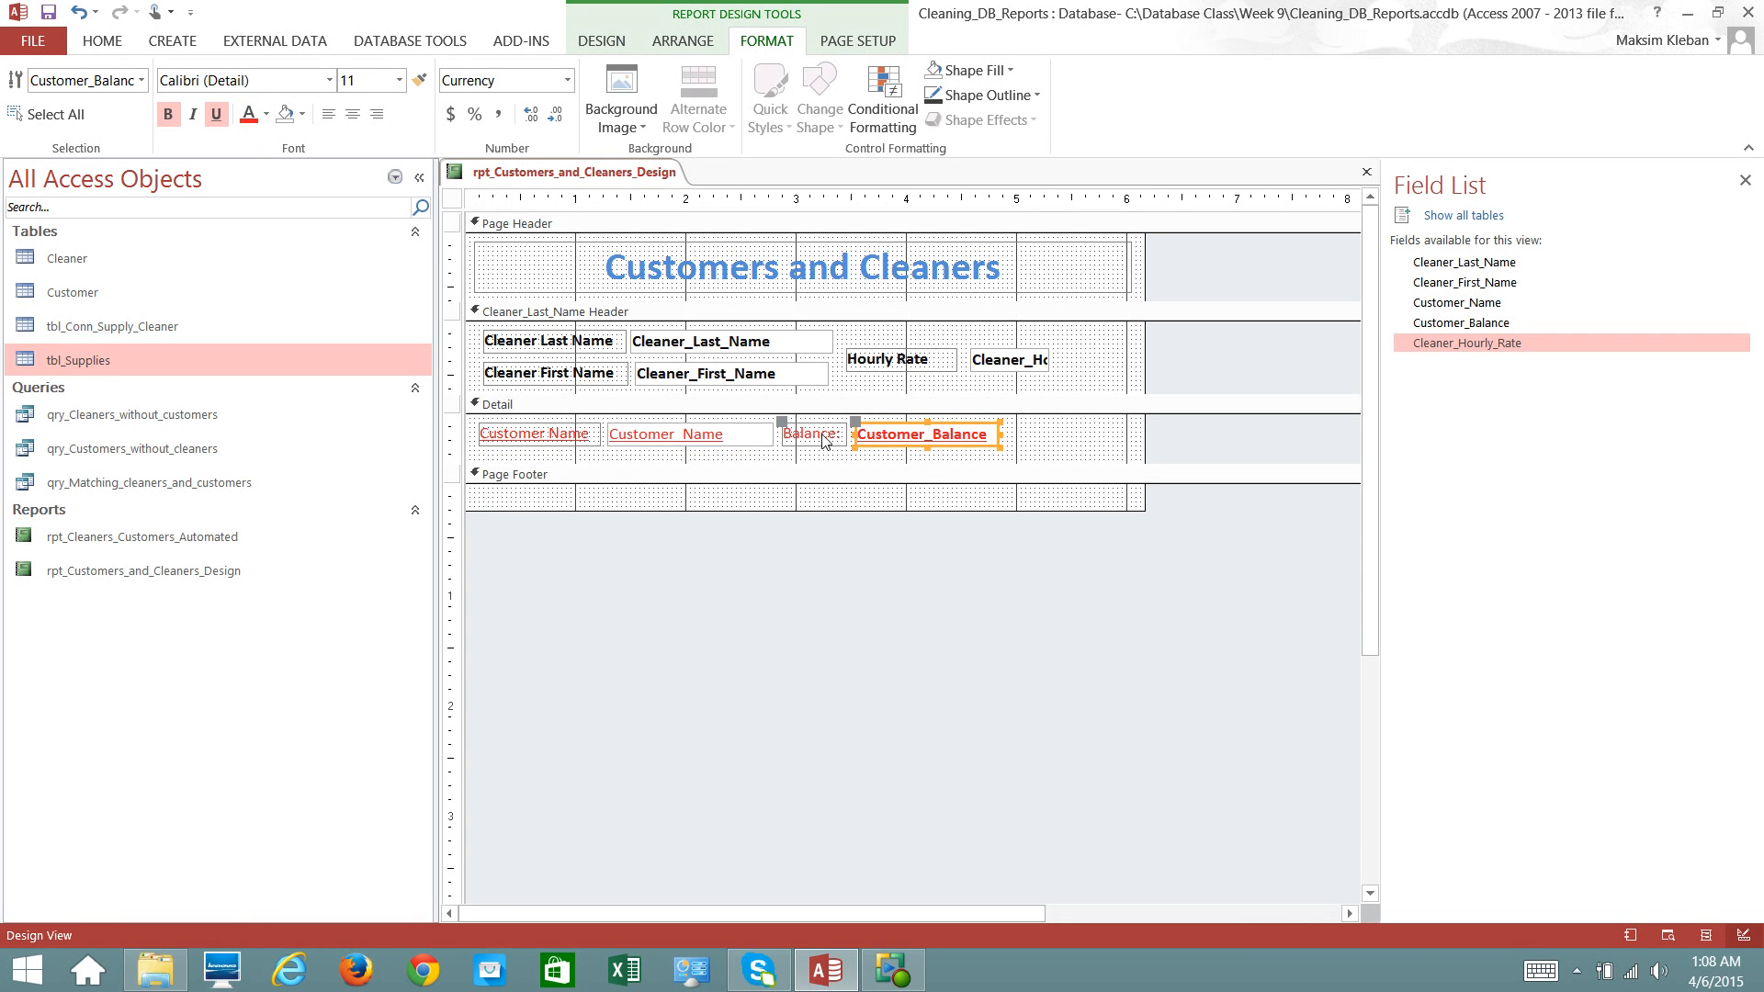
pyautogui.click(823, 437)
pyautogui.click(1043, 443)
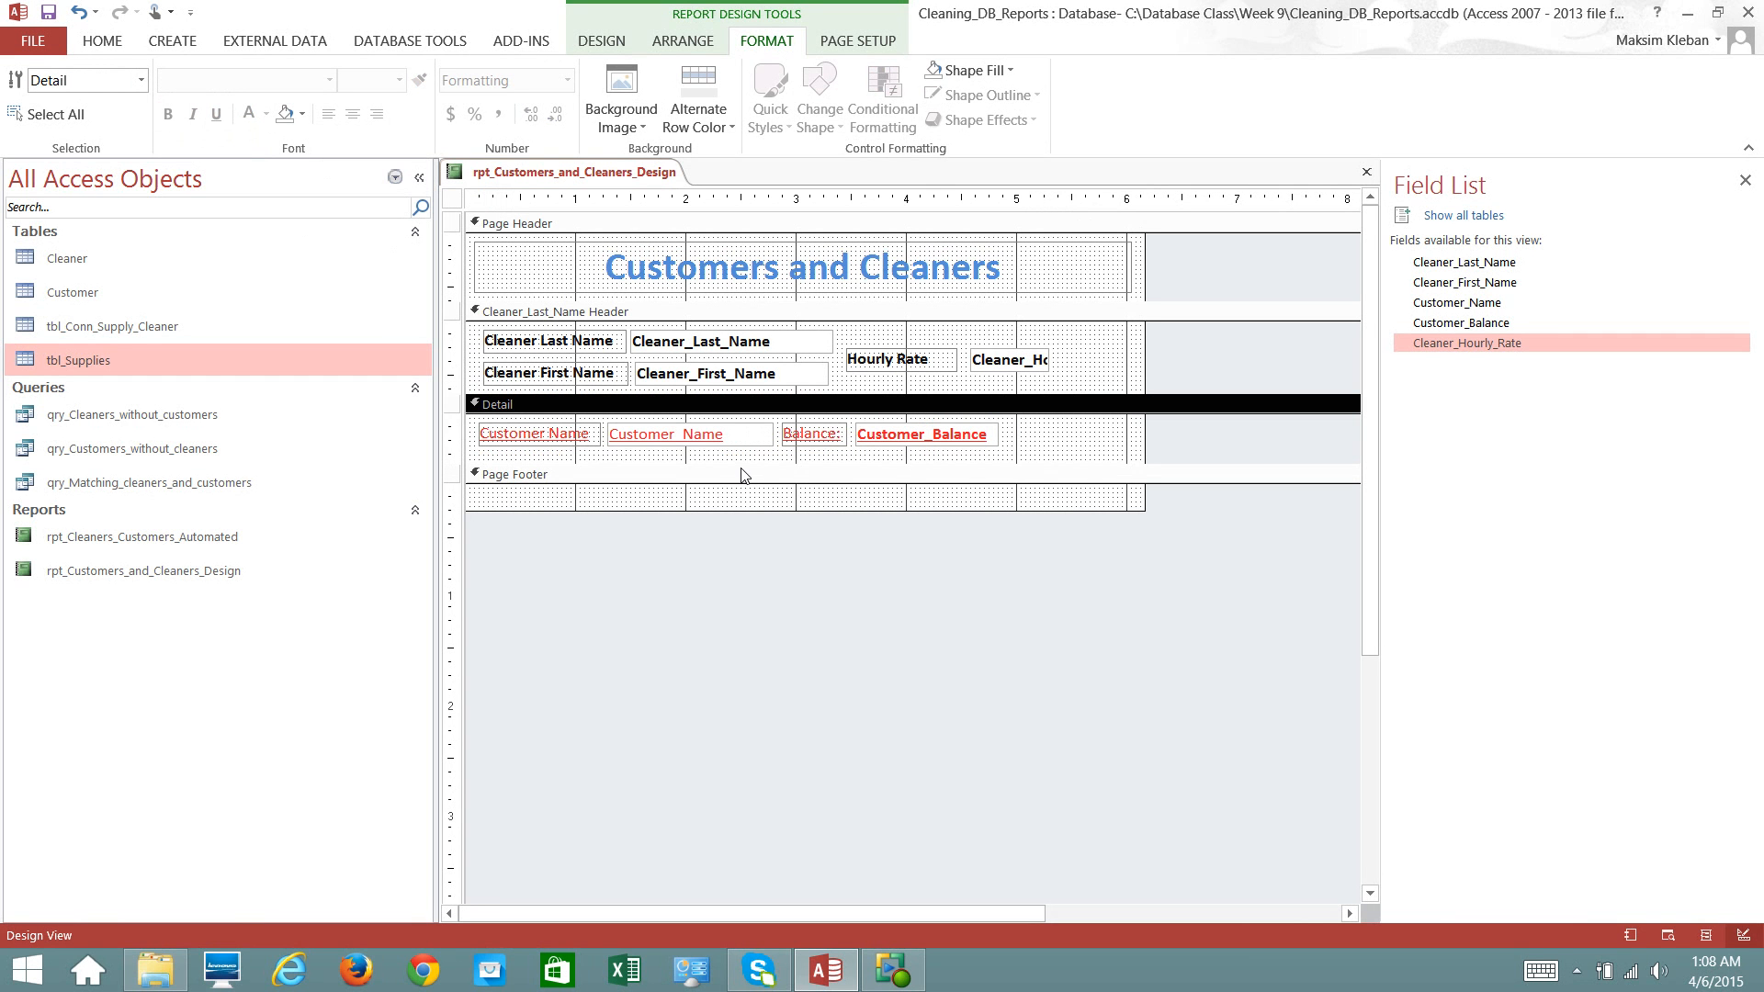
# - Switch to Report View and review the formatting of the cleaner groups and customer rows down to the end of the report
pyautogui.click(613, 49)
pyautogui.click(27, 109)
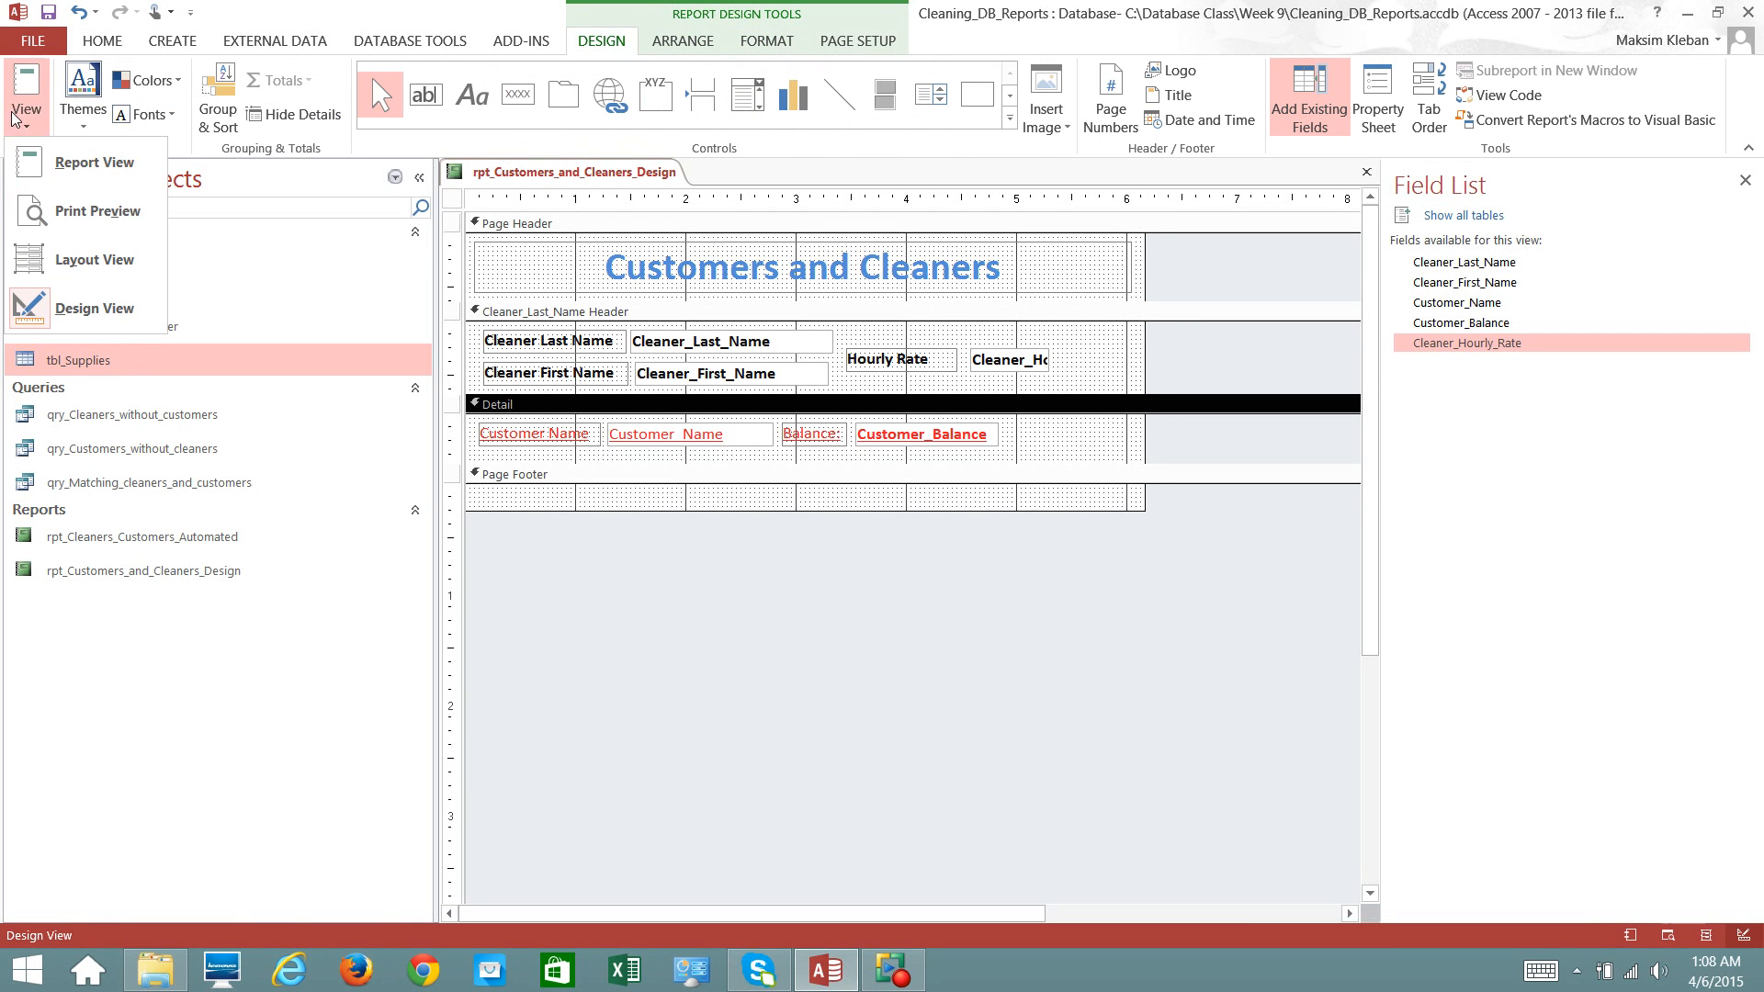
pyautogui.click(66, 167)
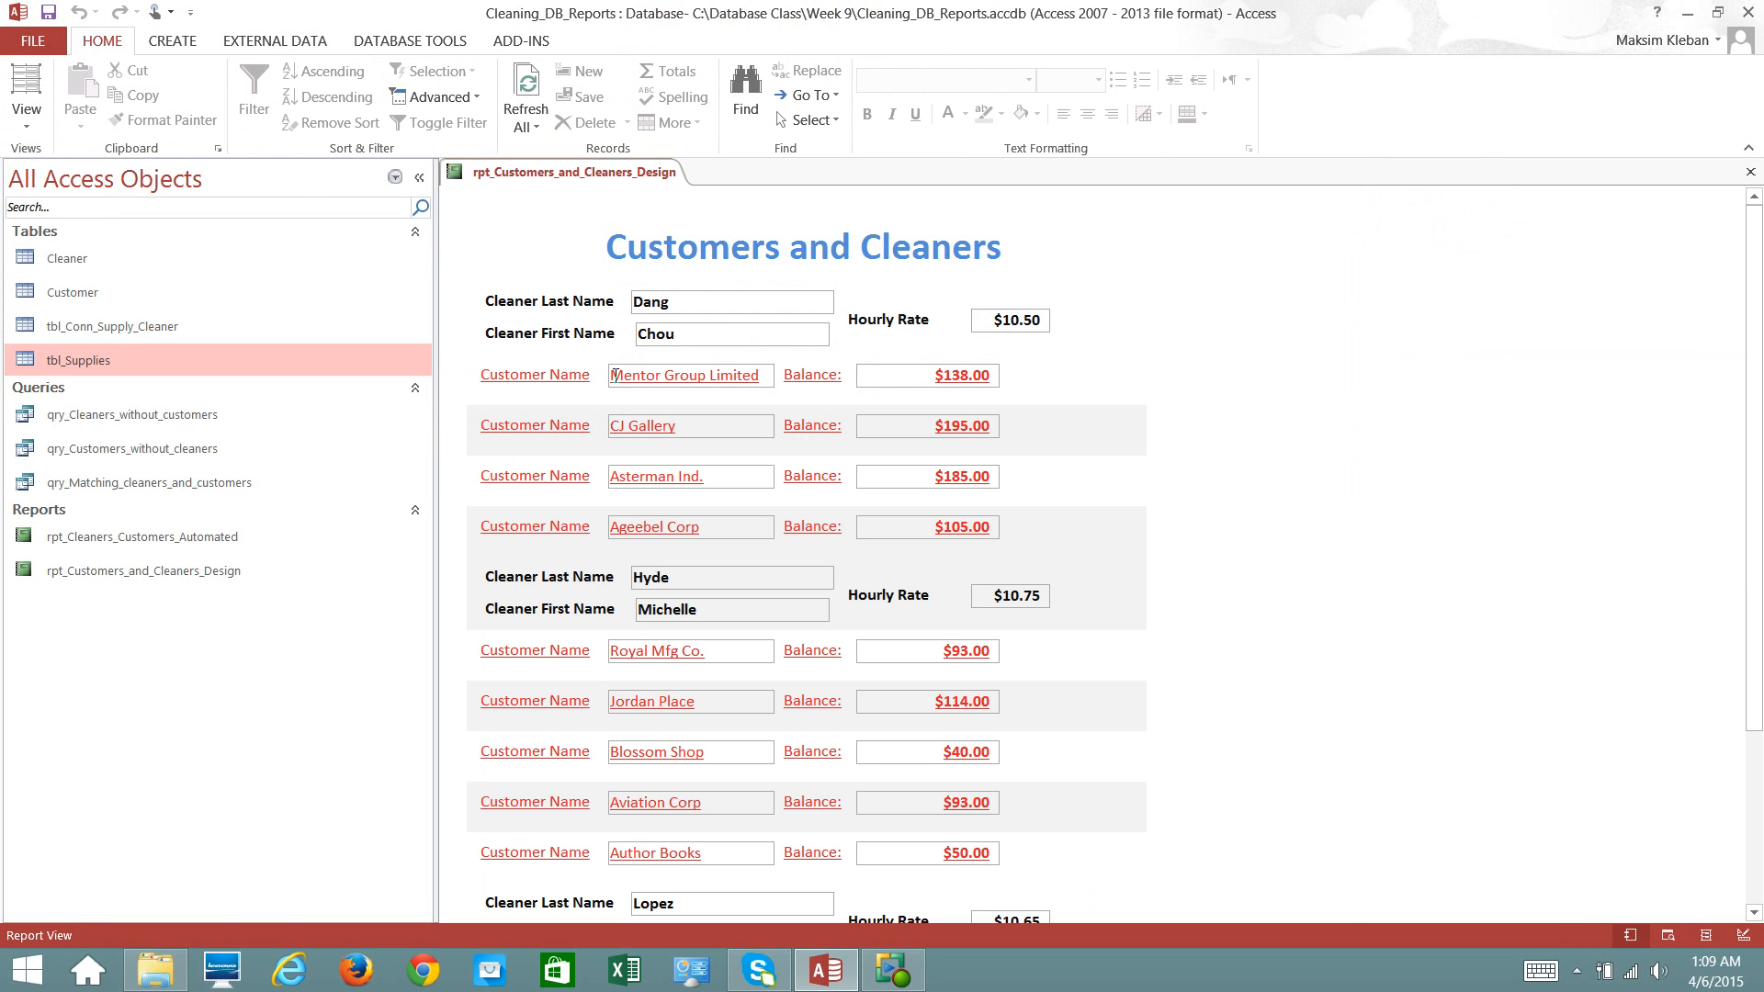
pyautogui.scroll(-5, 790, 490)
pyautogui.scroll(5, 770, 484)
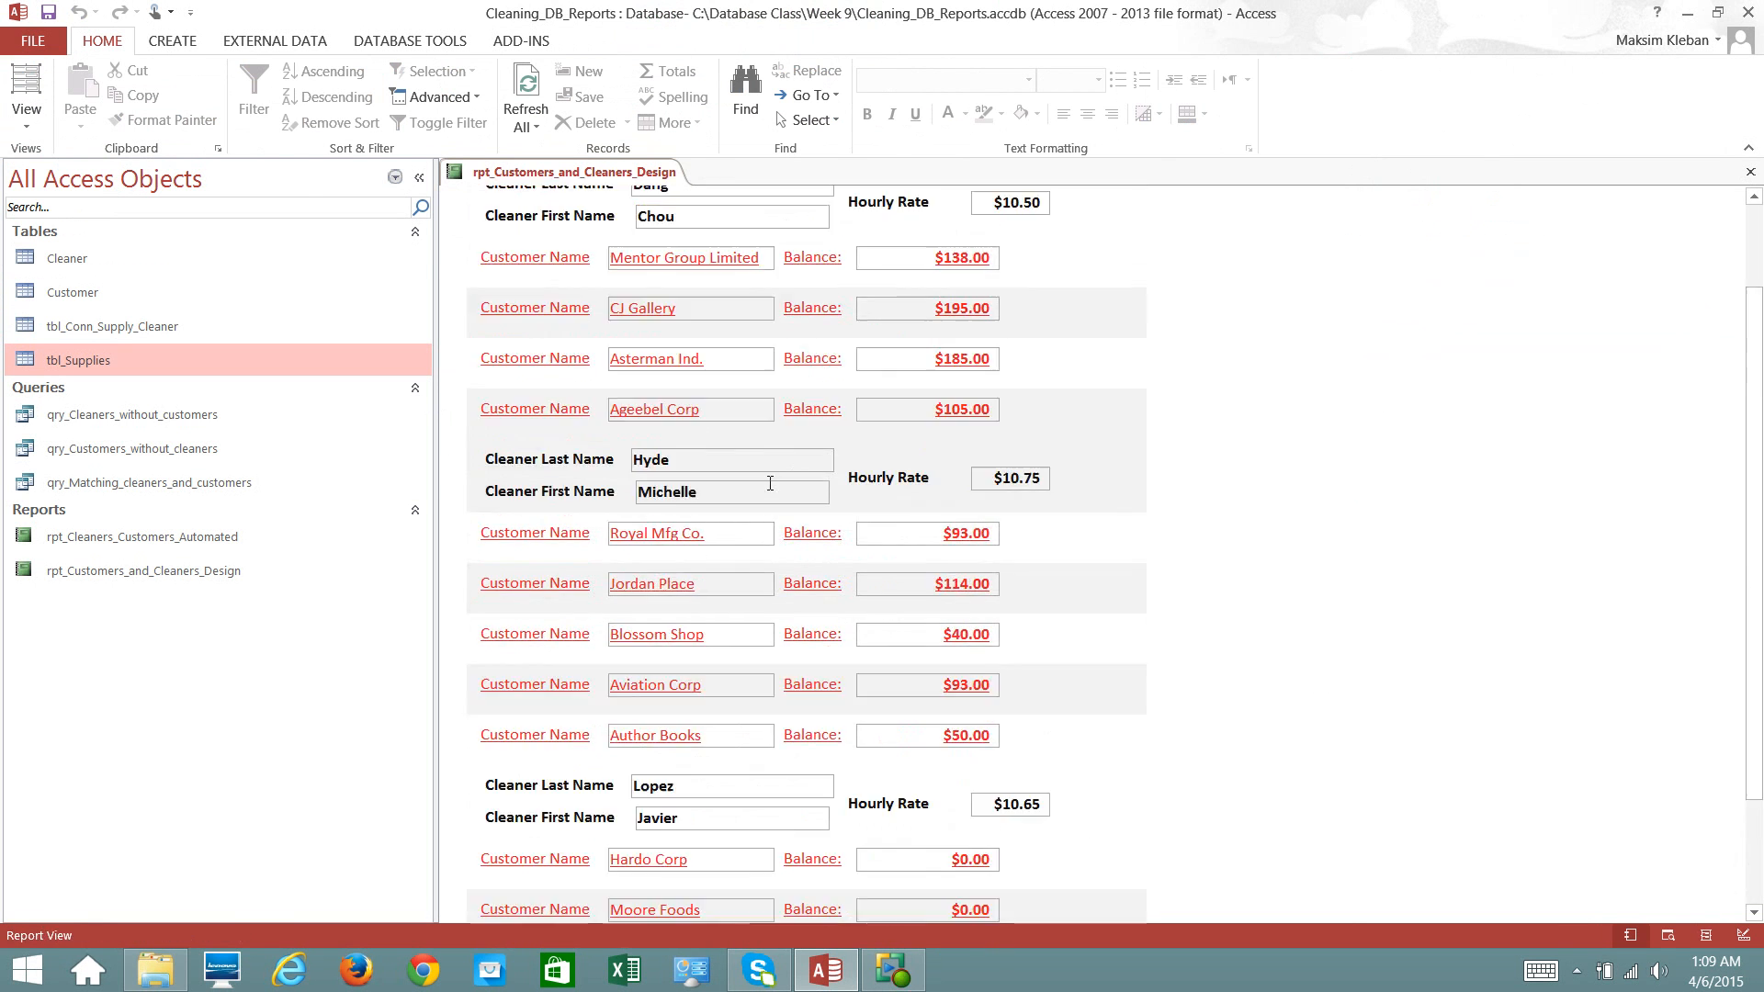
pyautogui.scroll(-1, 772, 487)
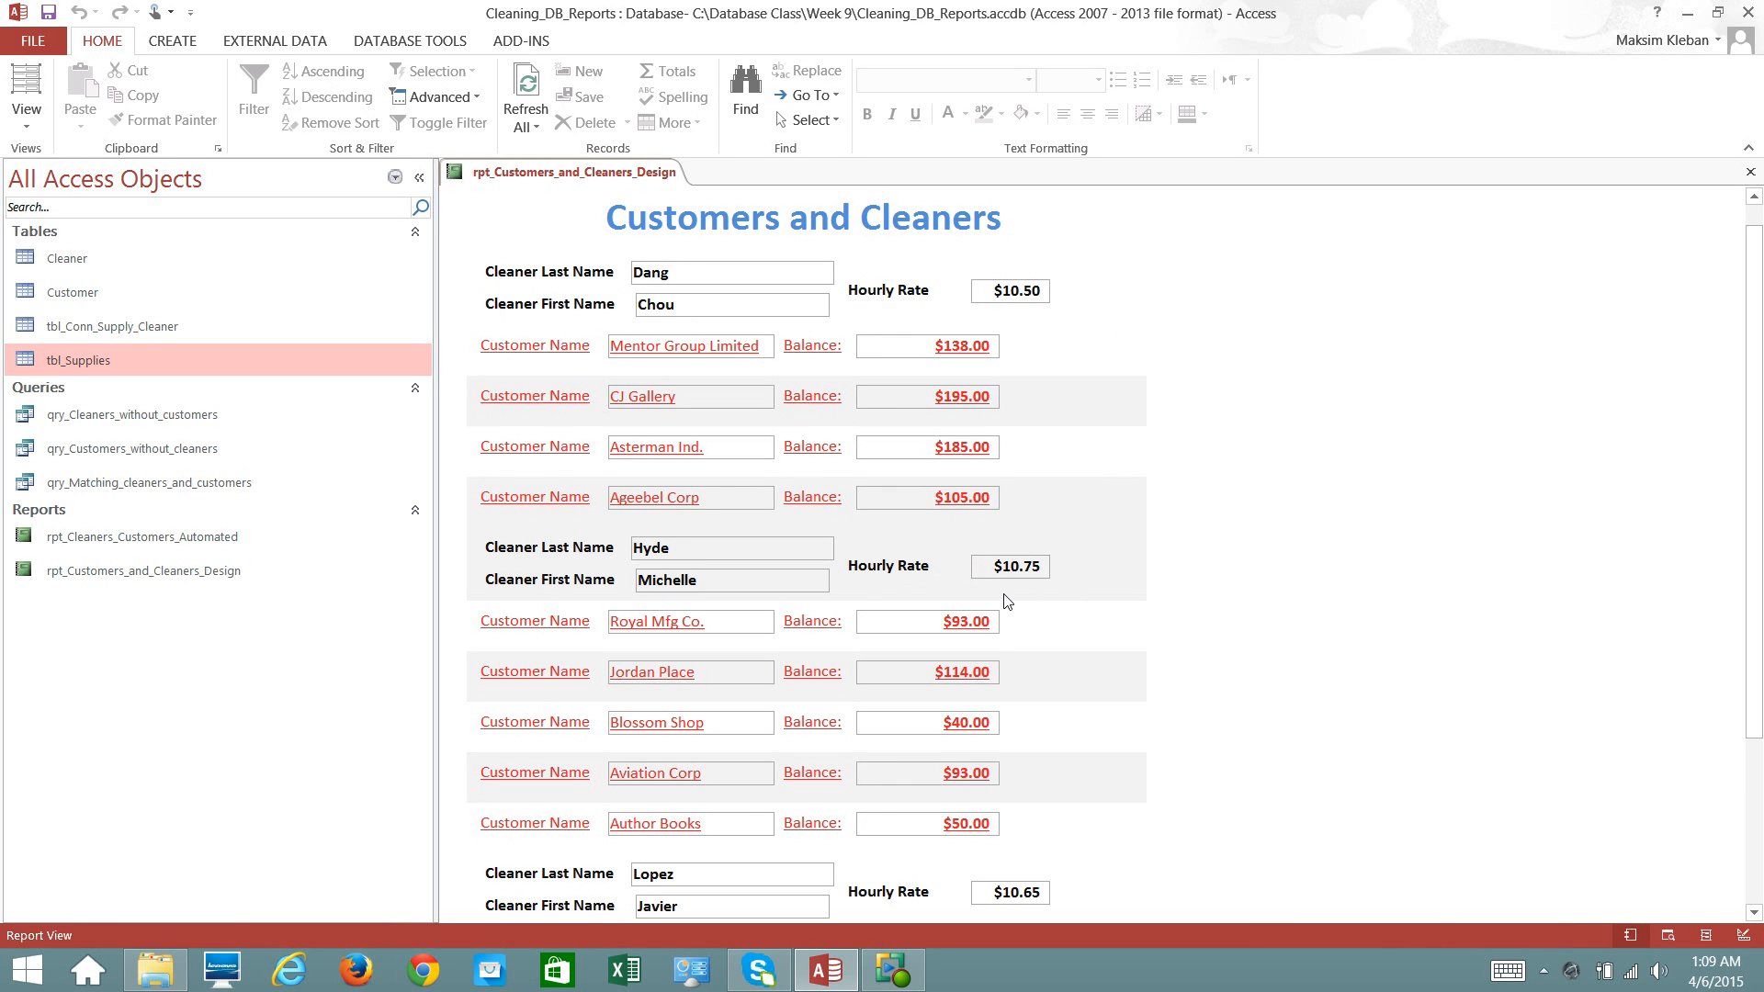
pyautogui.scroll(-5, 1007, 586)
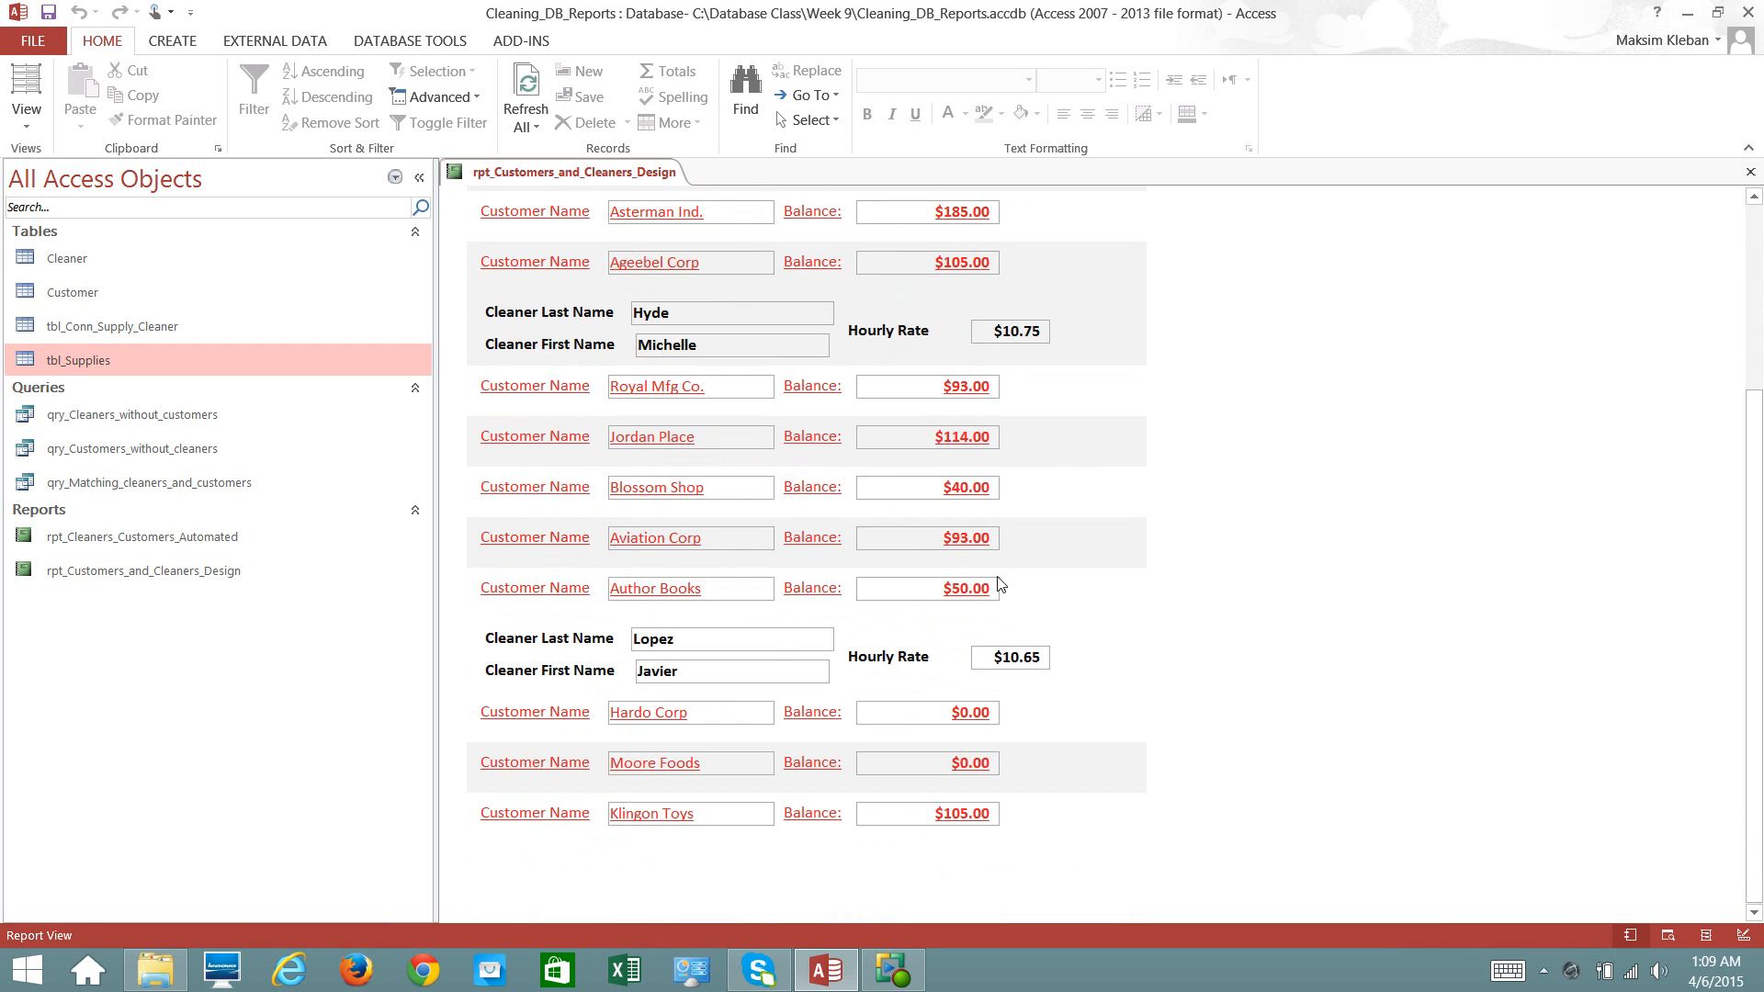
pyautogui.scroll(5, 1132, 677)
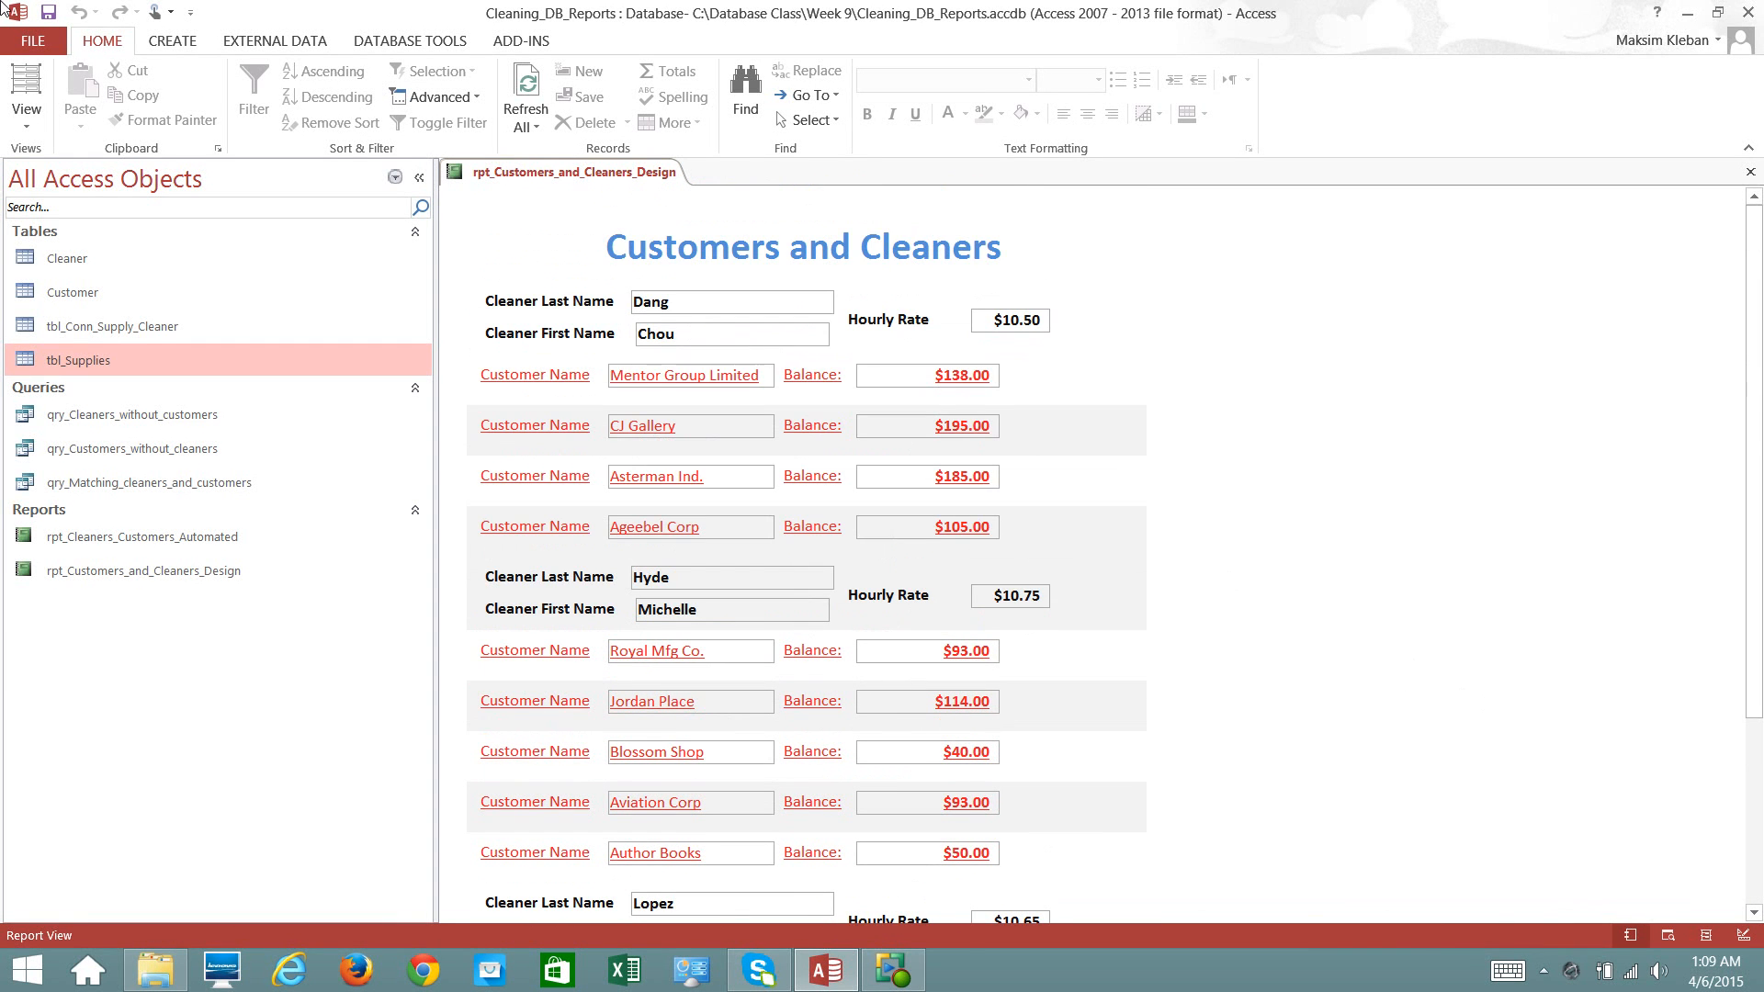
# - Return to Design View and extend the Cleaner_Last_Name Header section slightly to leave space for a line below its fields
pyautogui.click(27, 110)
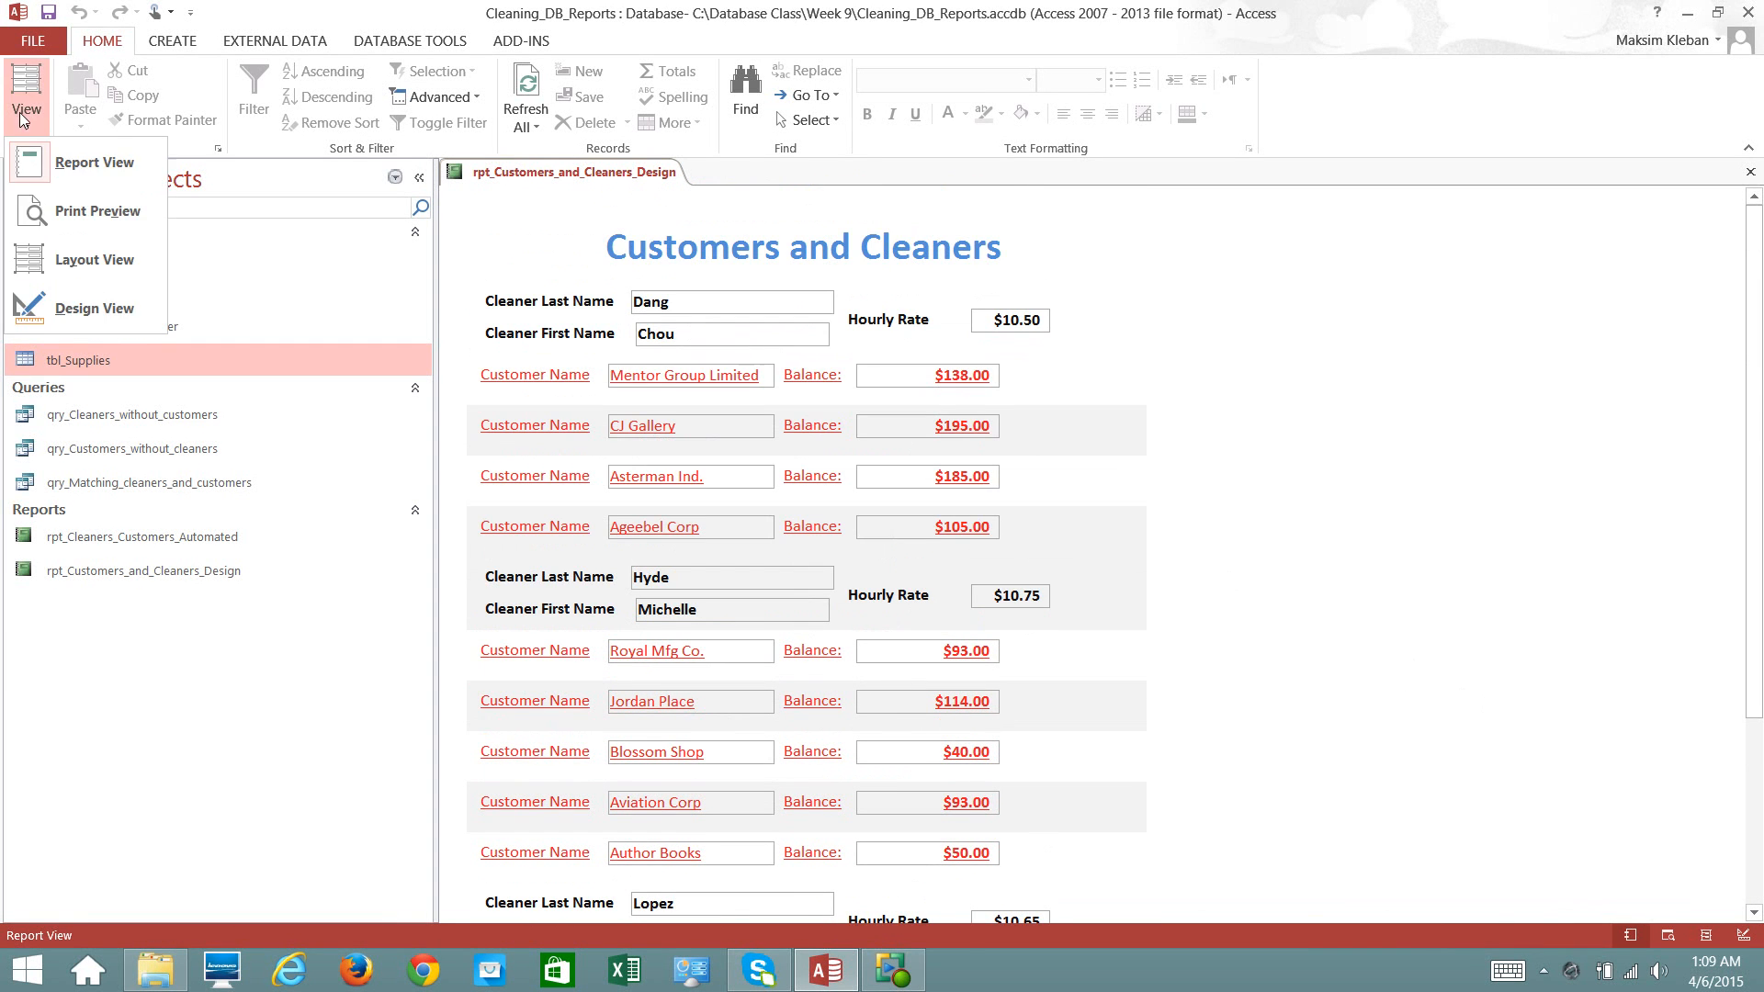
pyautogui.click(53, 313)
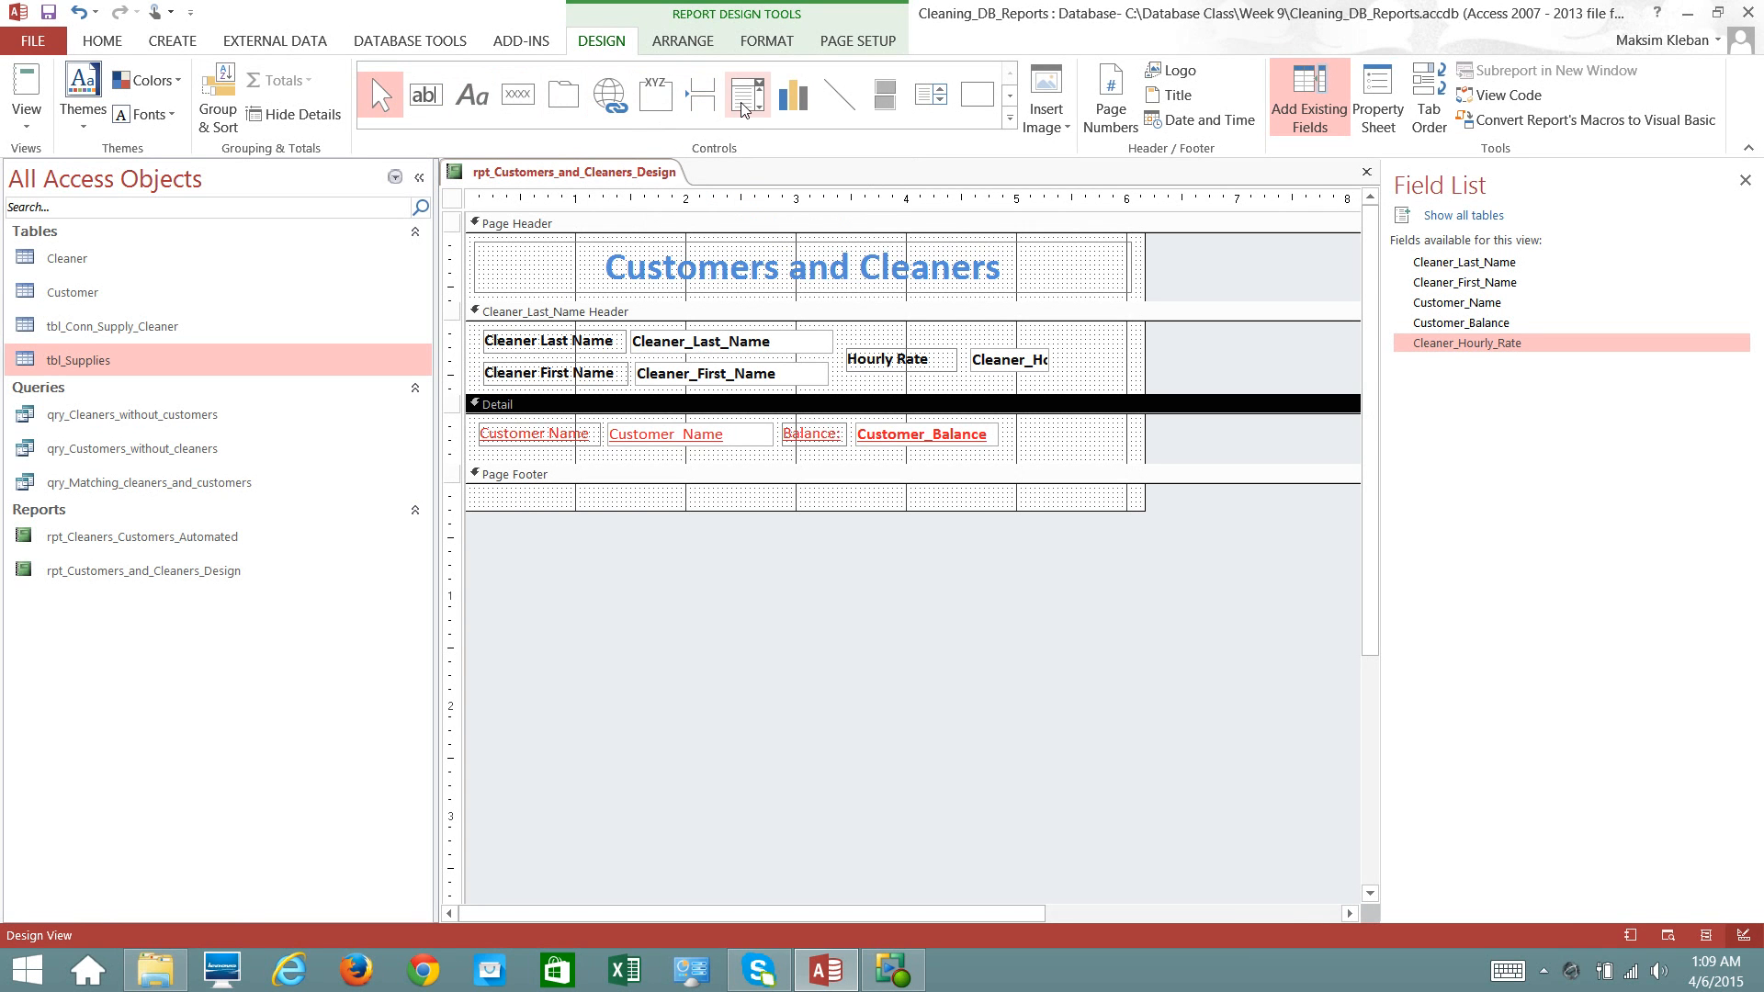
pyautogui.click(836, 92)
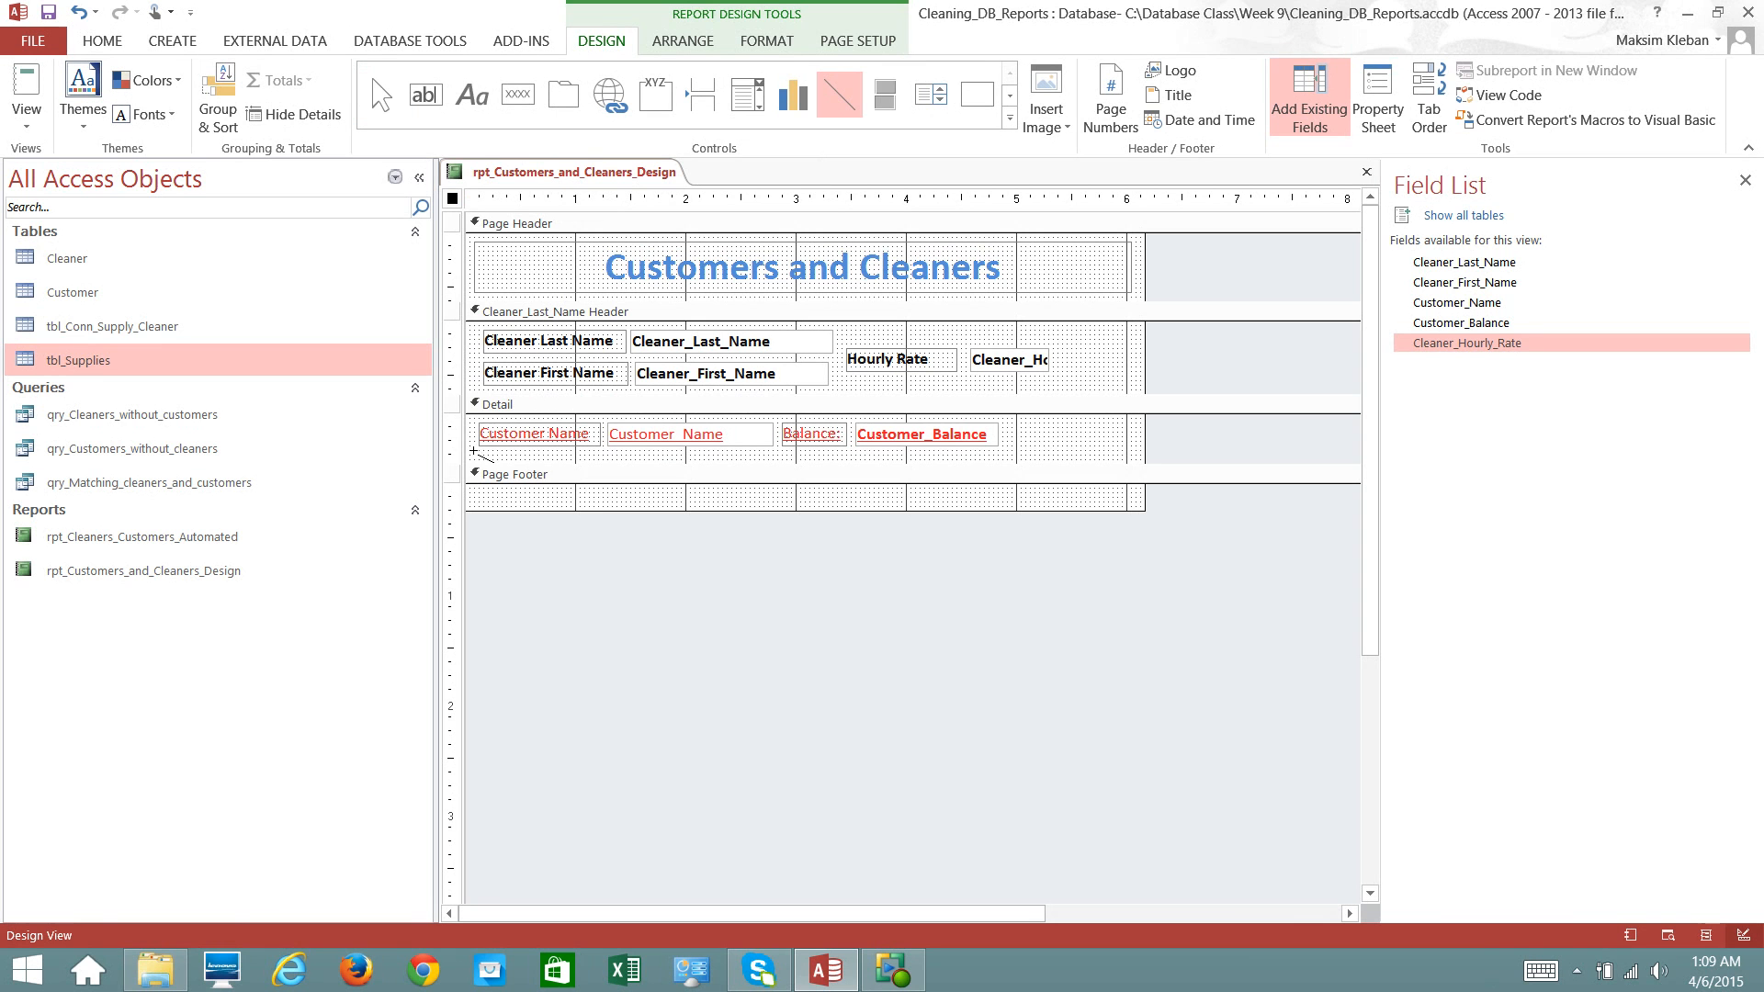
pyautogui.click(829, 118)
pyautogui.moveTo(591, 392); pyautogui.dragTo(593, 410)
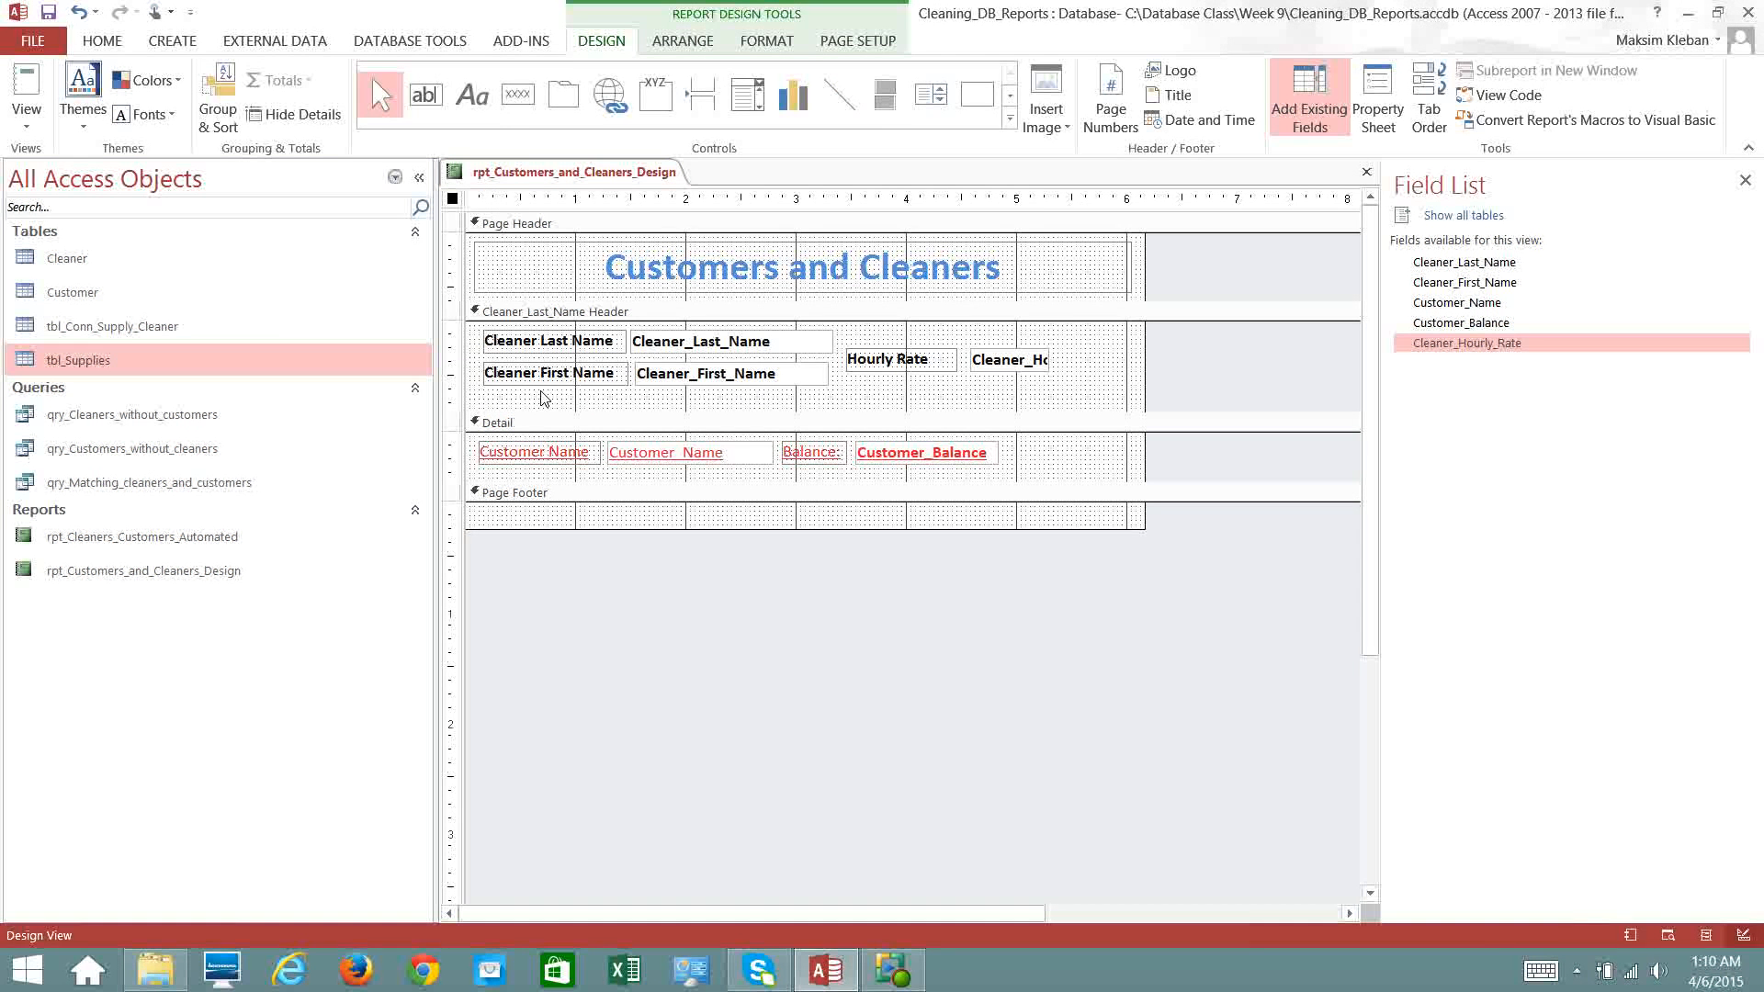
# - Draw a horizontal line about 6 inches long below the fields in the Cleaner_Last_Name Header and trim the section close beneath it
pyautogui.click(829, 79)
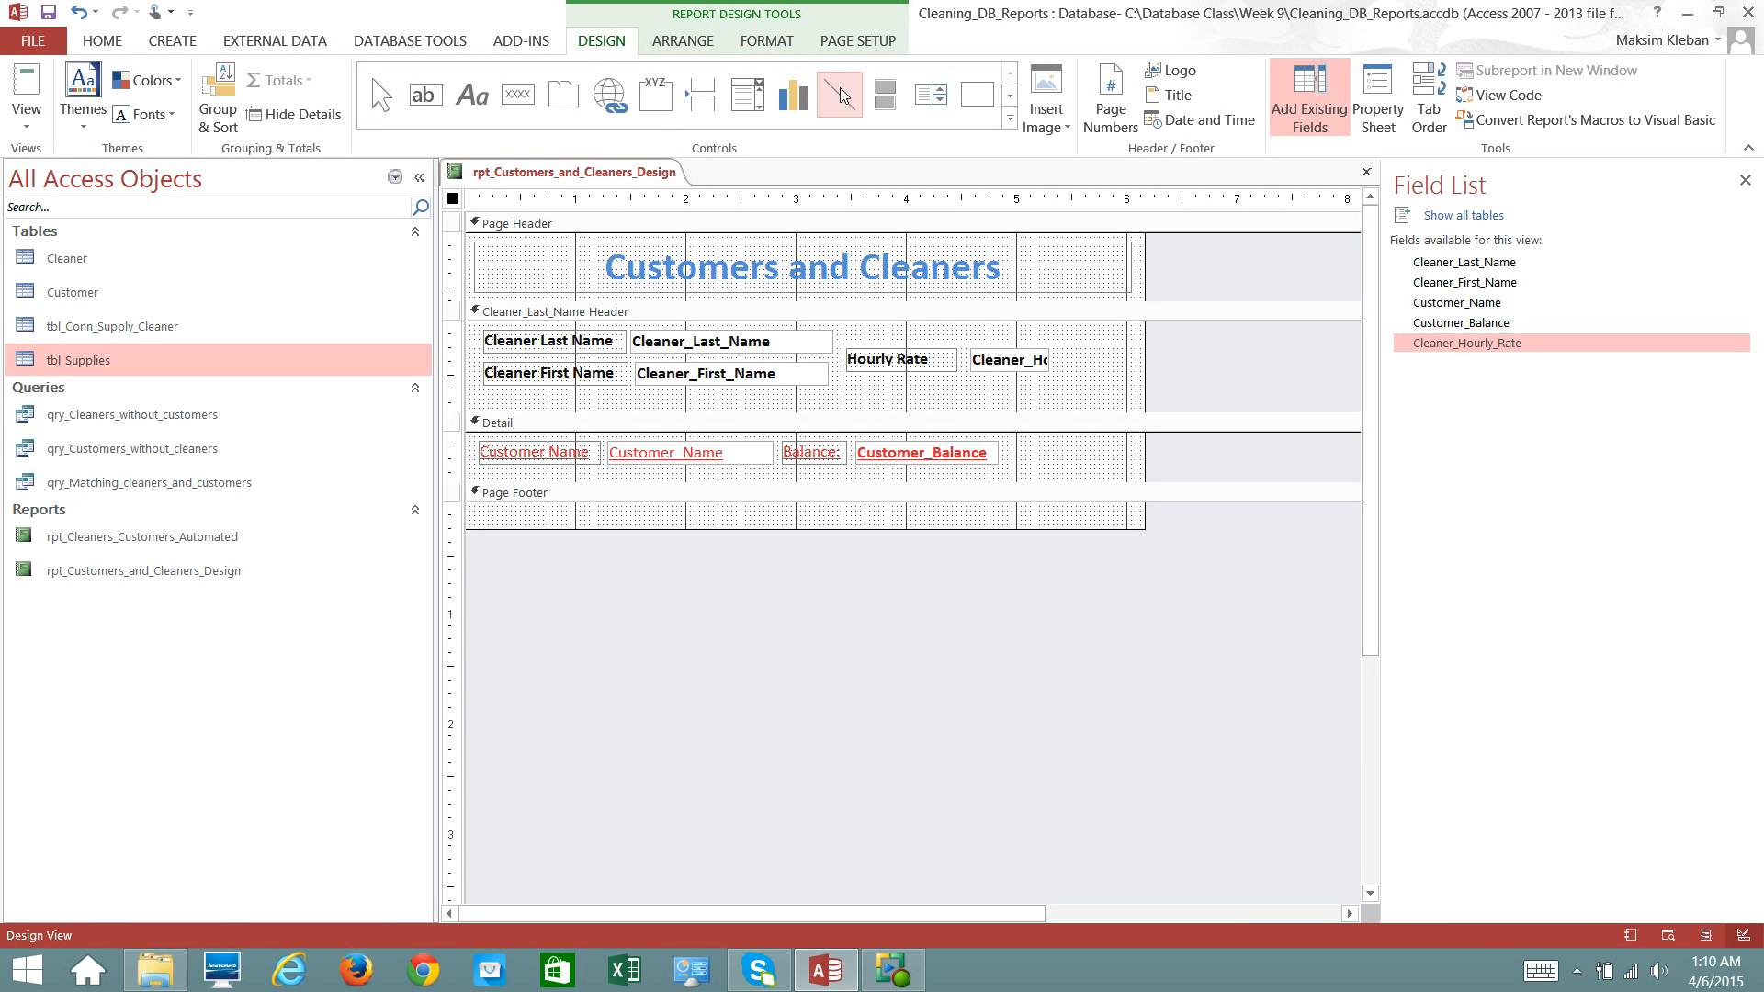
pyautogui.moveTo(478, 395)
pyautogui.mouseDown()
pyautogui.moveTo(905, 404)
pyautogui.moveTo(1221, 442)
pyautogui.moveTo(1139, 393)
pyautogui.mouseUp()
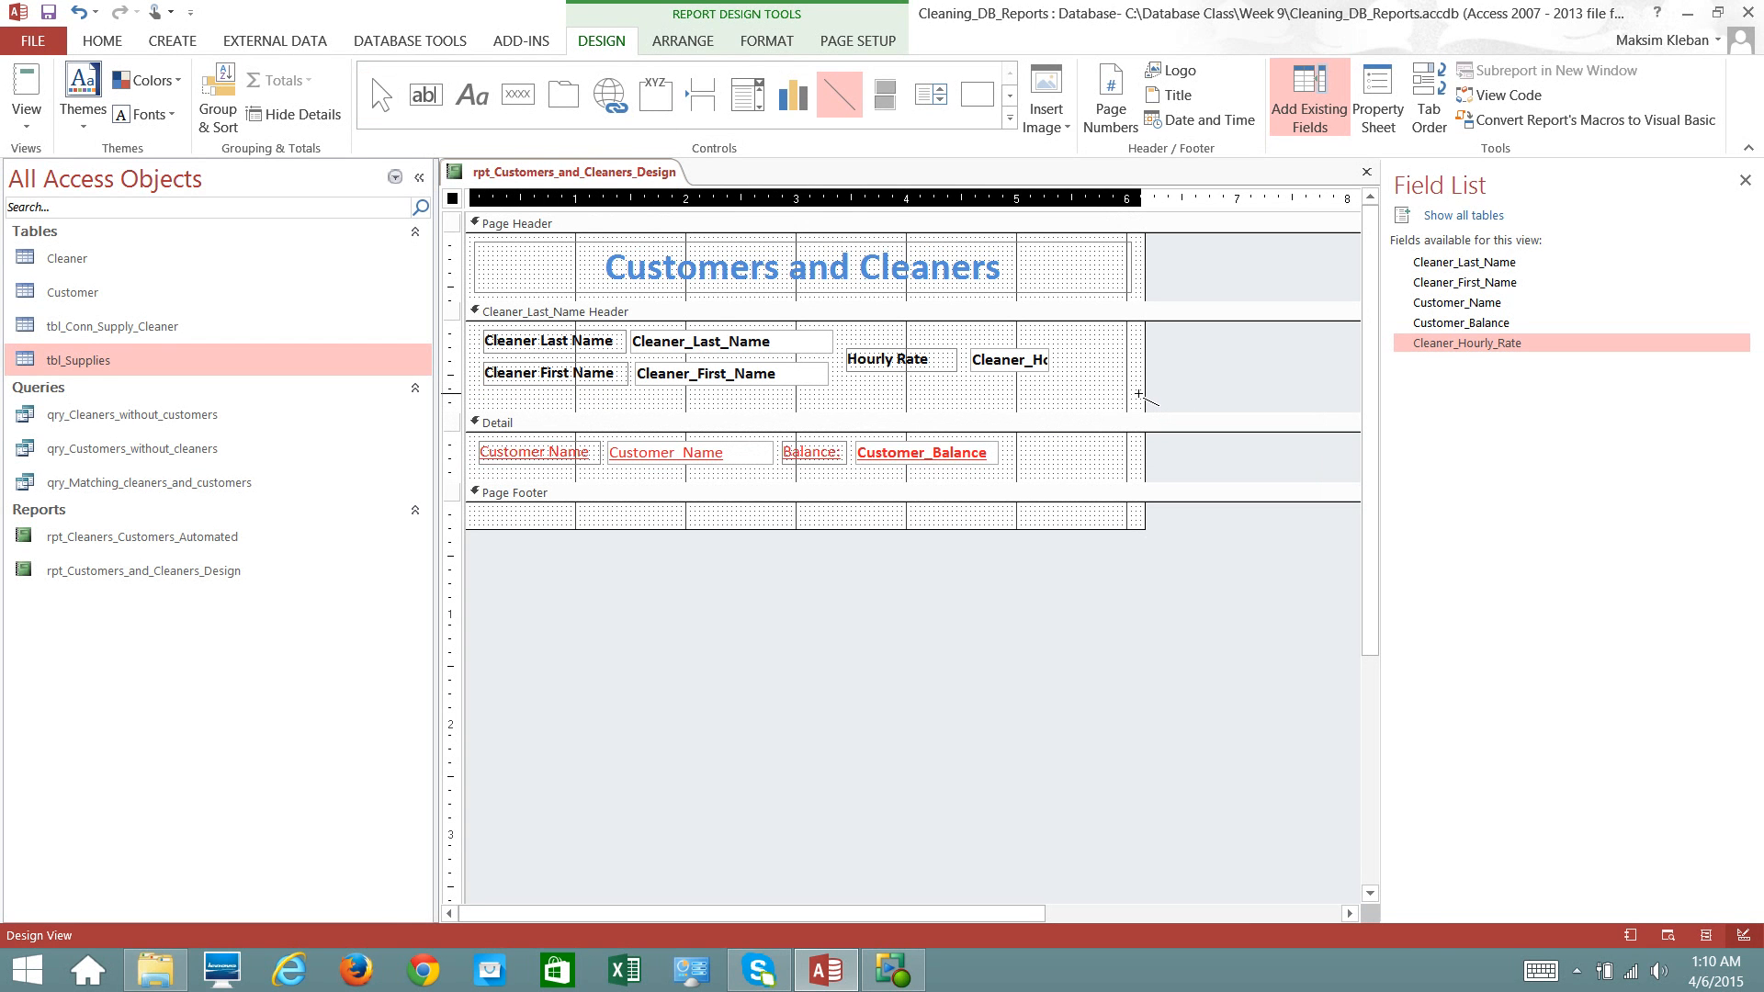
pyautogui.moveTo(1138, 393); pyautogui.dragTo(1138, 394)
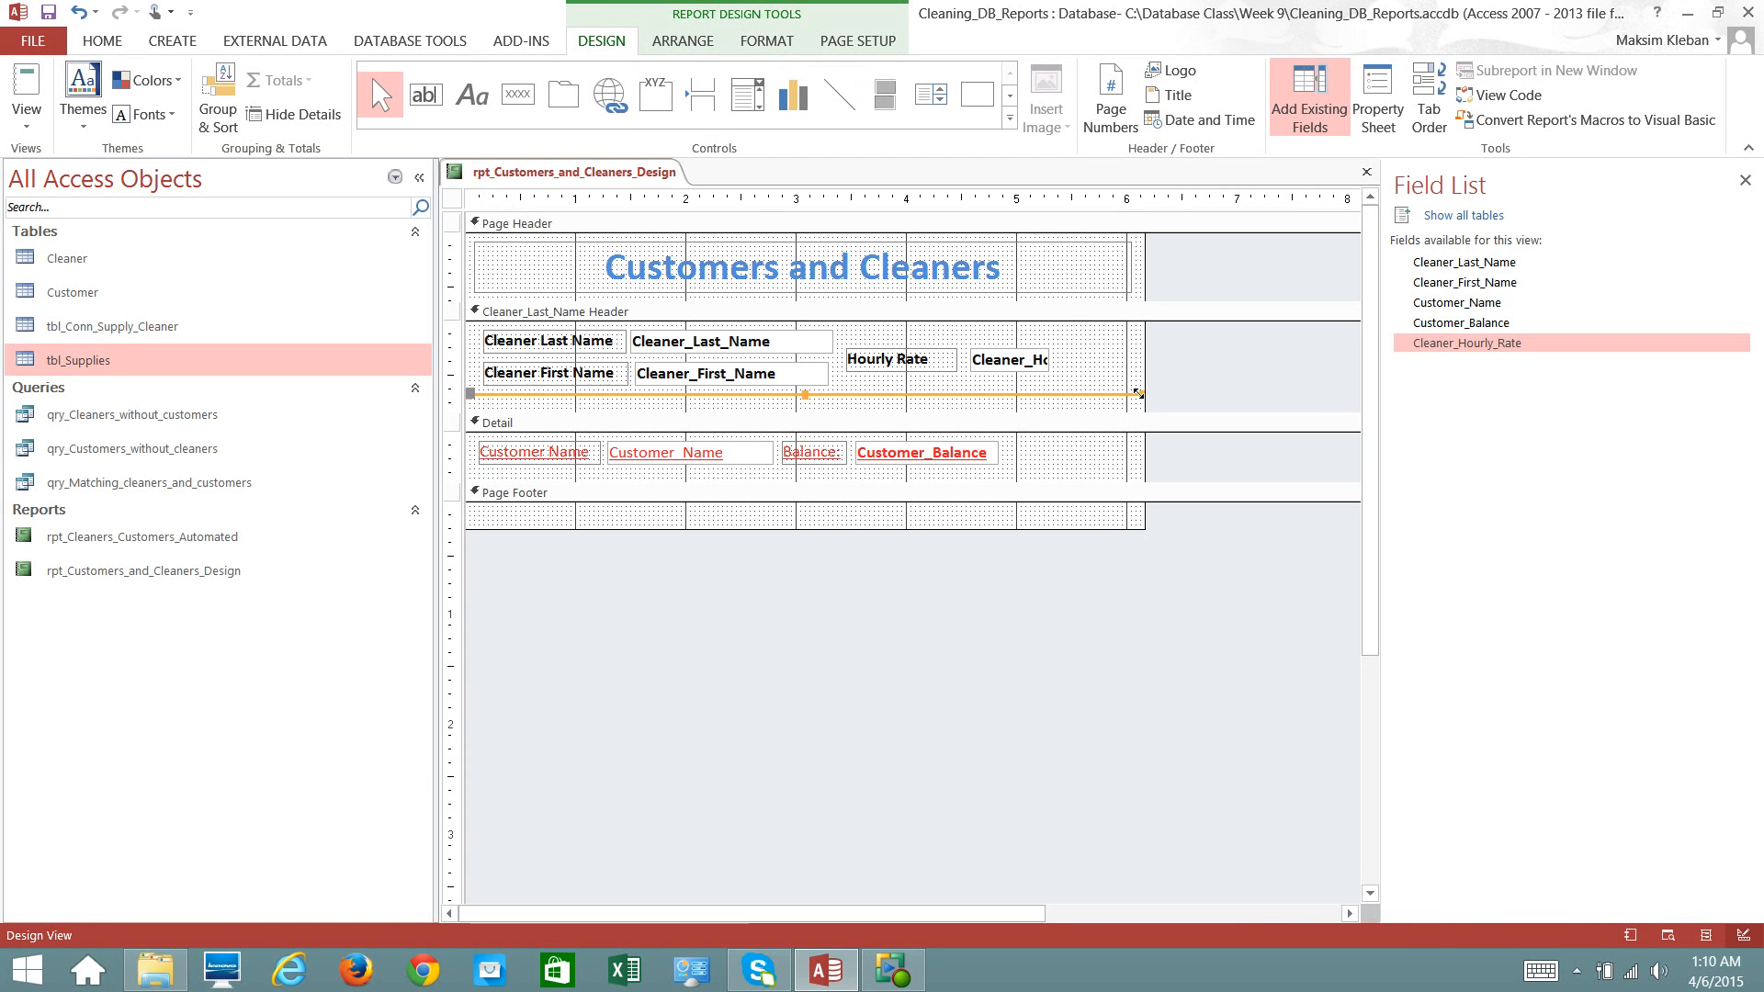
pyautogui.click(1084, 386)
pyautogui.moveTo(1011, 411); pyautogui.dragTo(1011, 401)
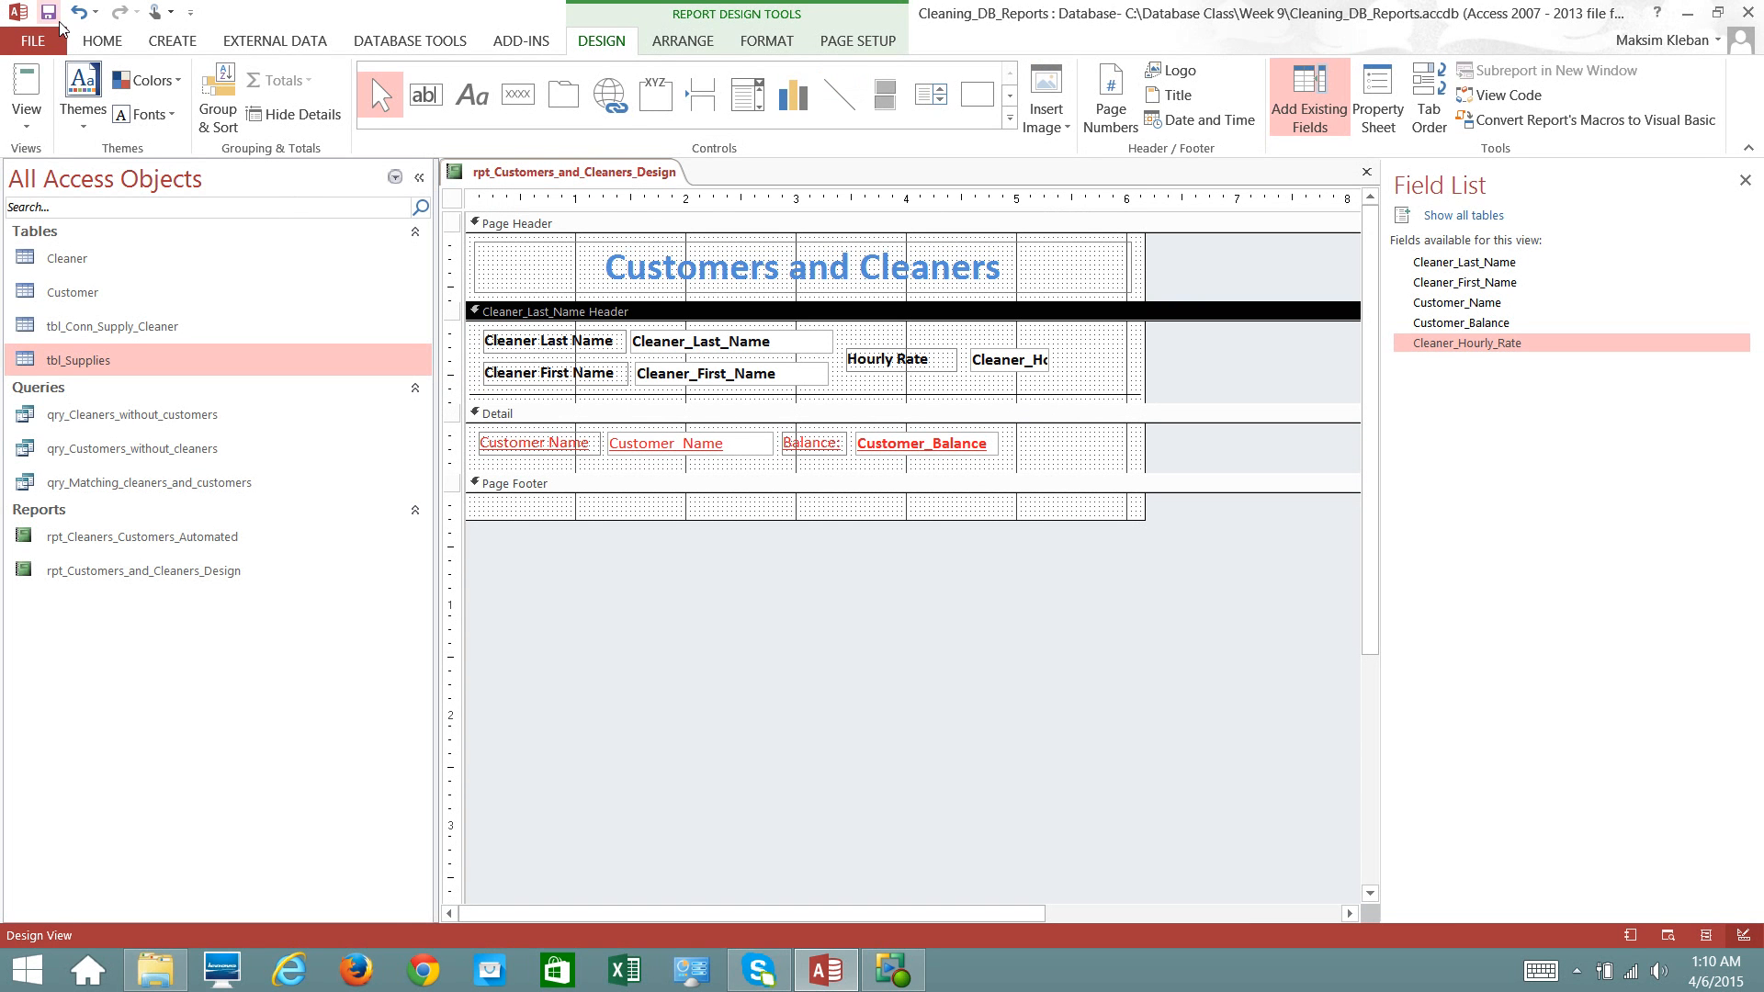
# - Switch to Report View and check the separator lines under the cleaner names in each group
pyautogui.click(27, 115)
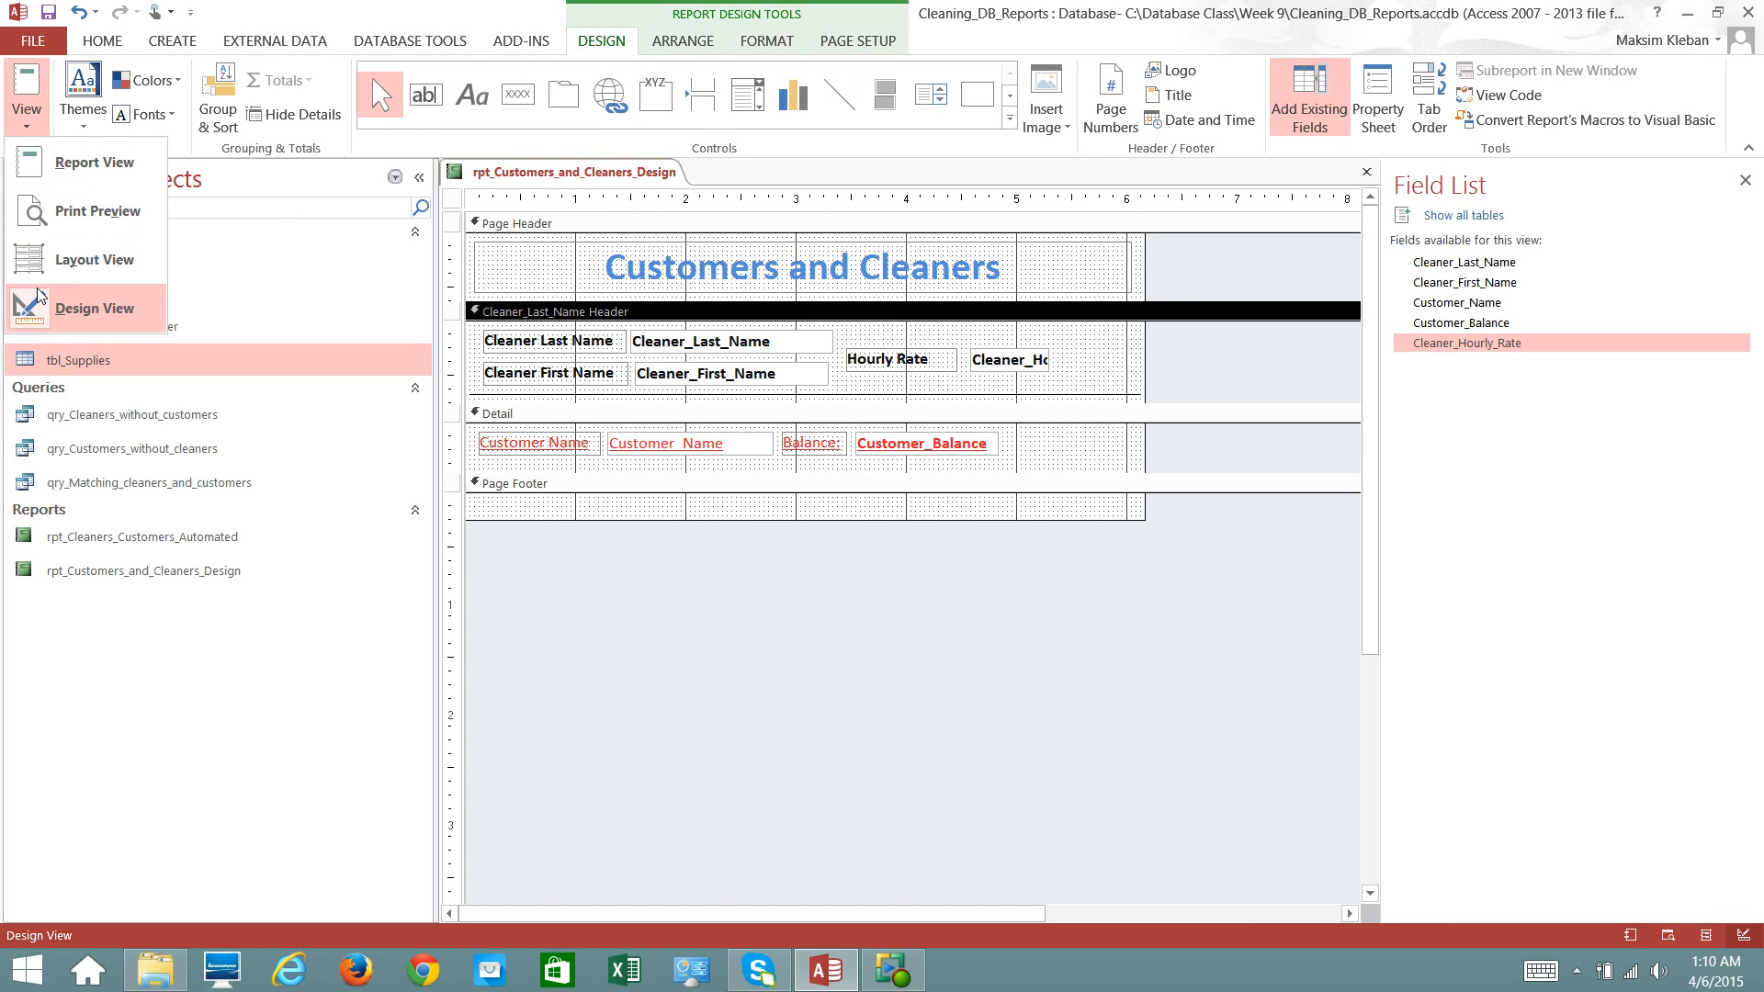
pyautogui.click(75, 167)
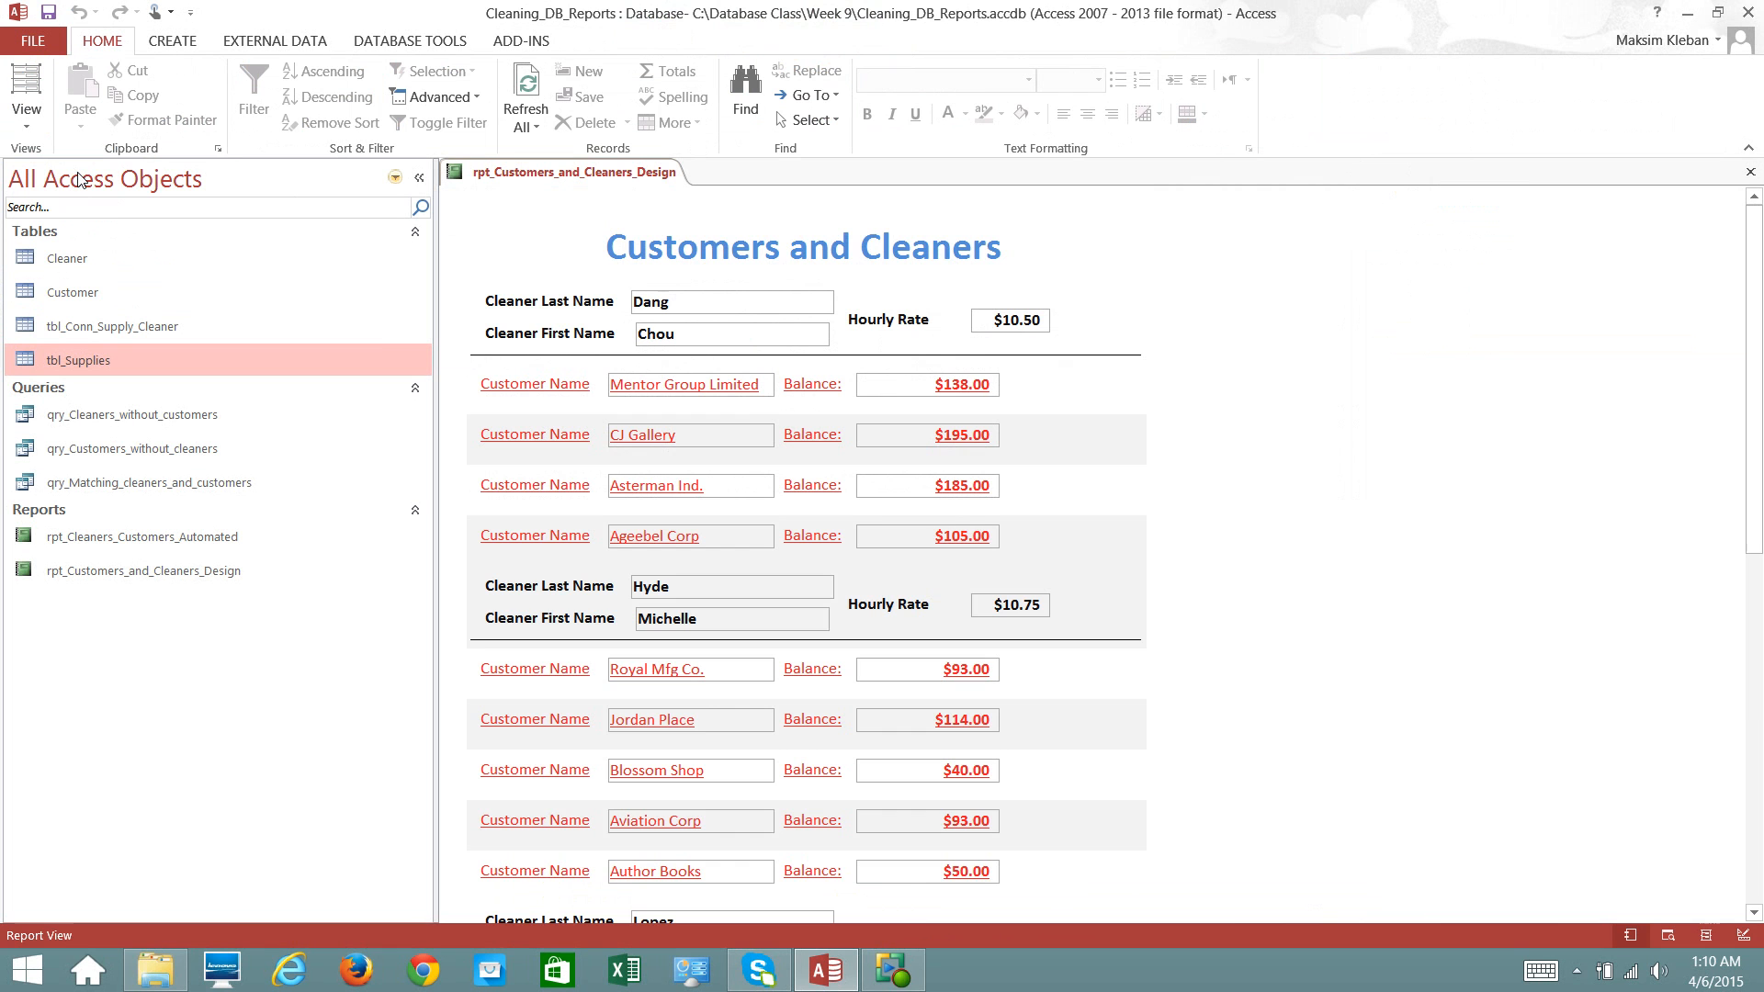
pyautogui.scroll(-1, 785, 505)
pyautogui.scroll(-1, 774, 599)
pyautogui.scroll(1, 767, 603)
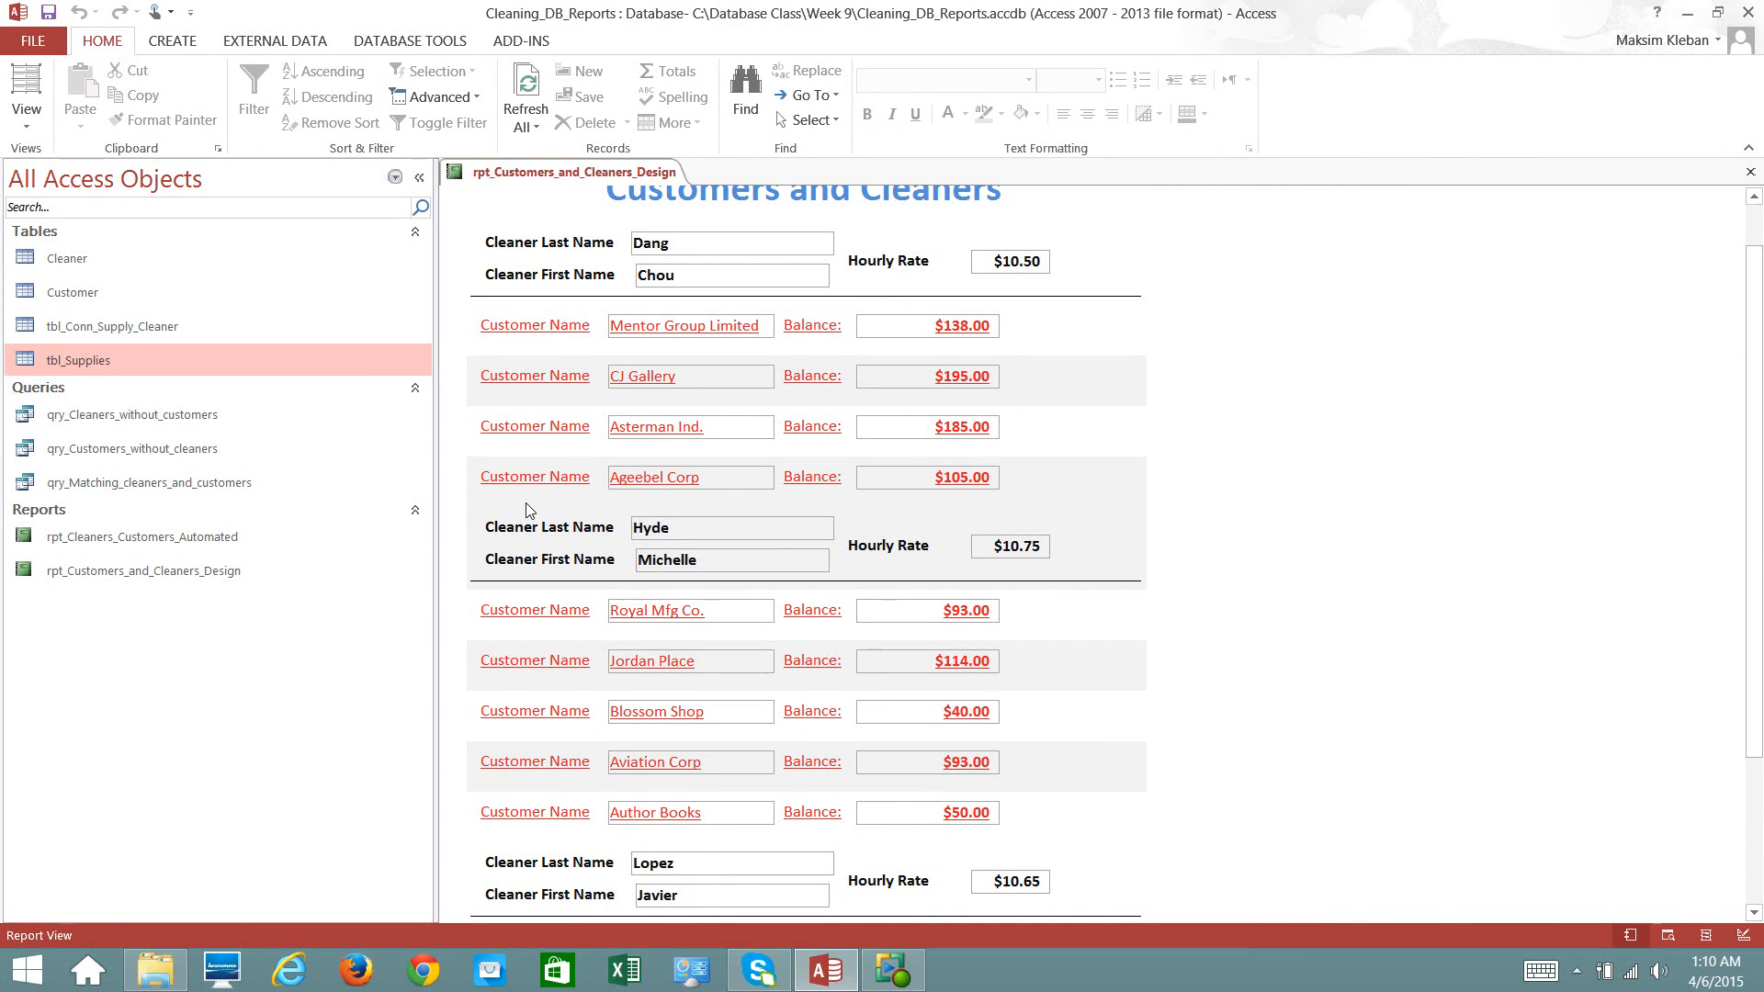
# - Return to Design View, narrow the report's width to the end of the separator line, and save and close the report
pyautogui.click(26, 122)
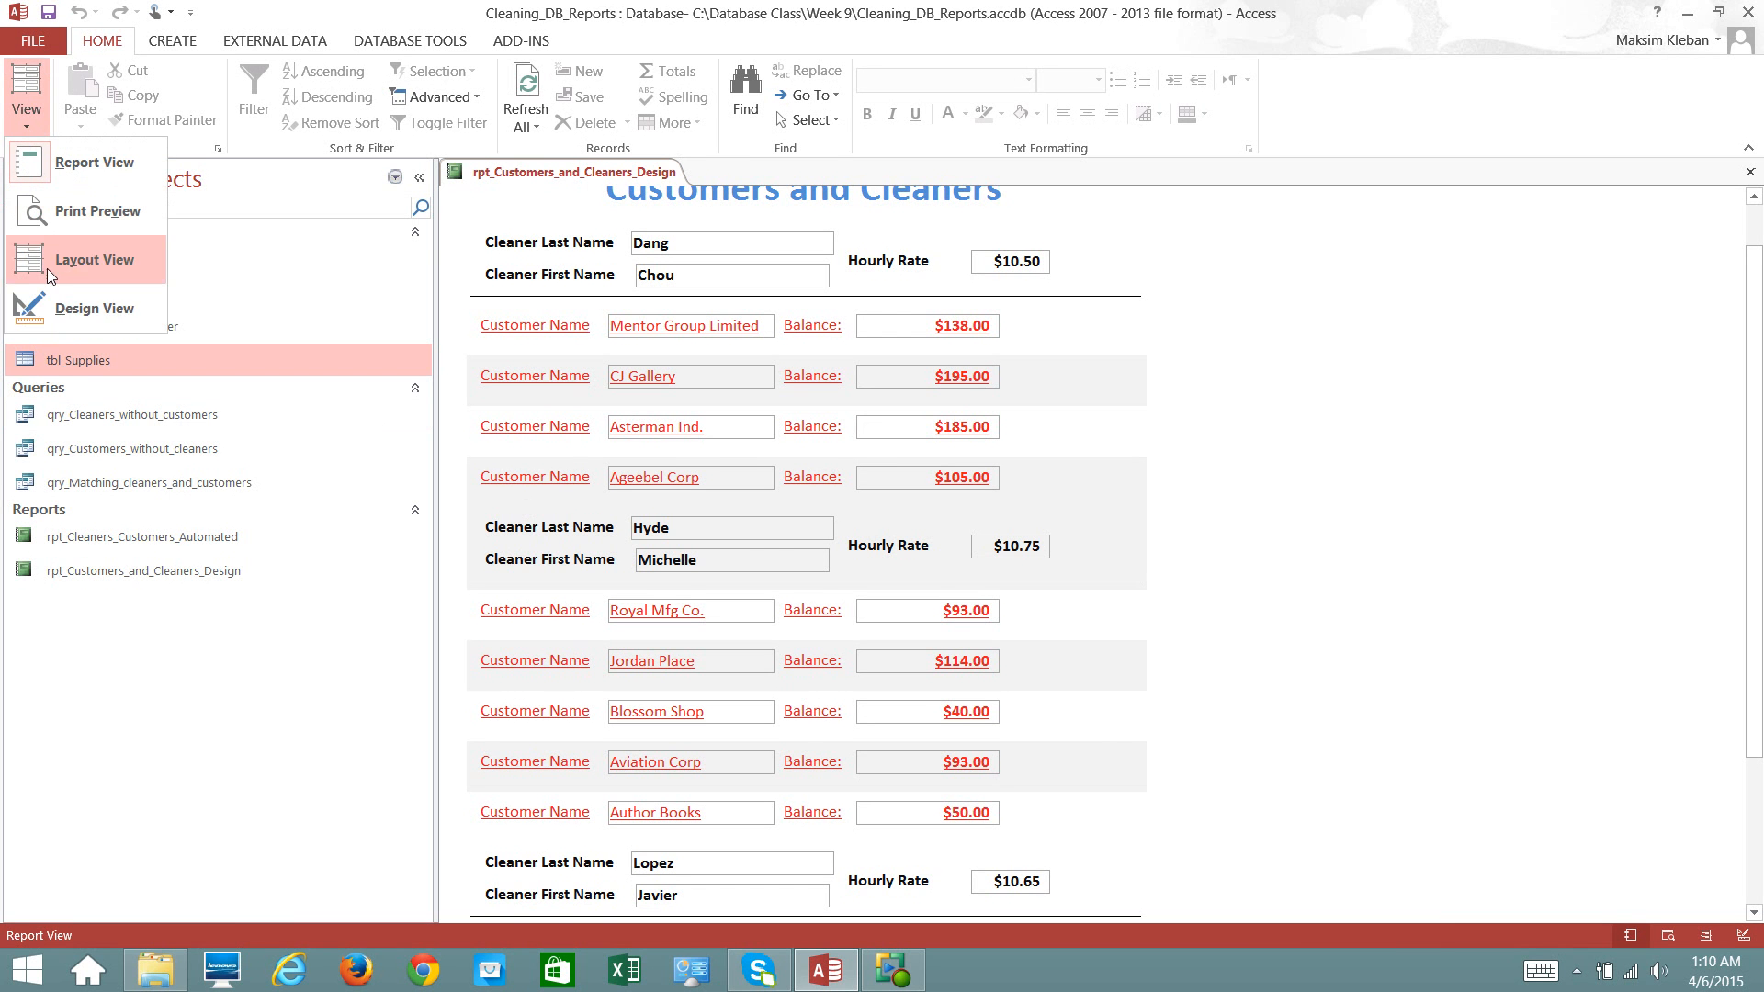
pyautogui.click(64, 312)
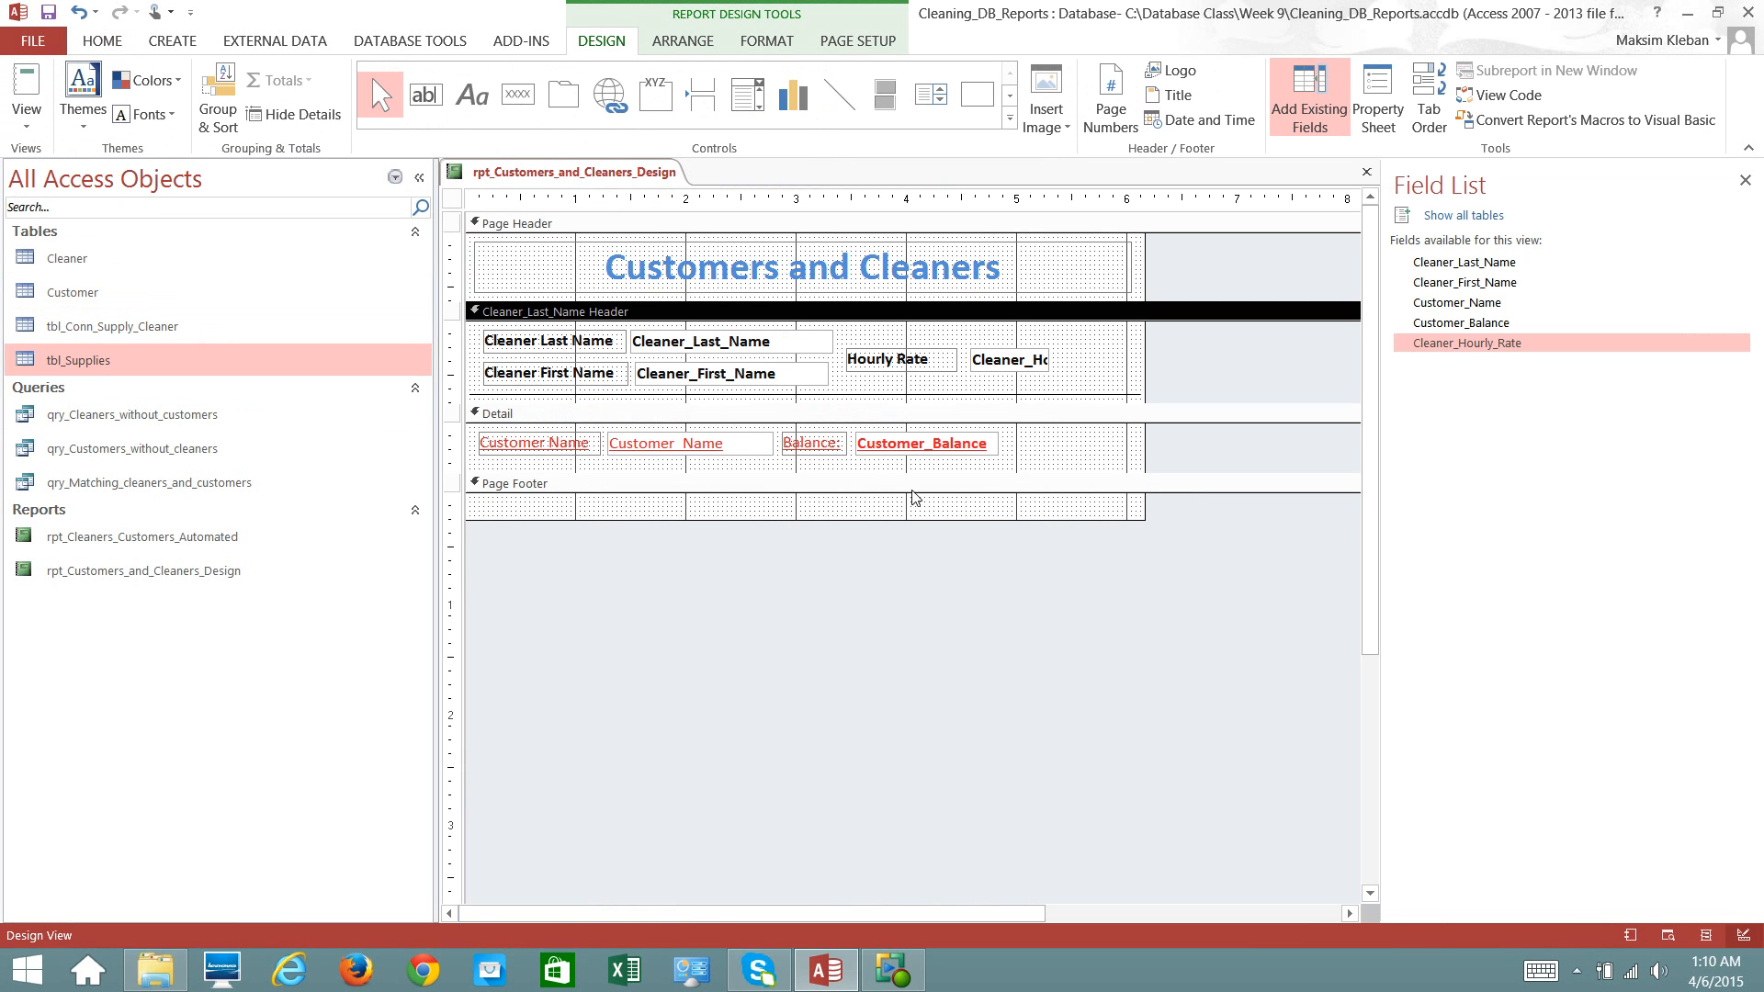
pyautogui.moveTo(1146, 380); pyautogui.dragTo(1141, 381)
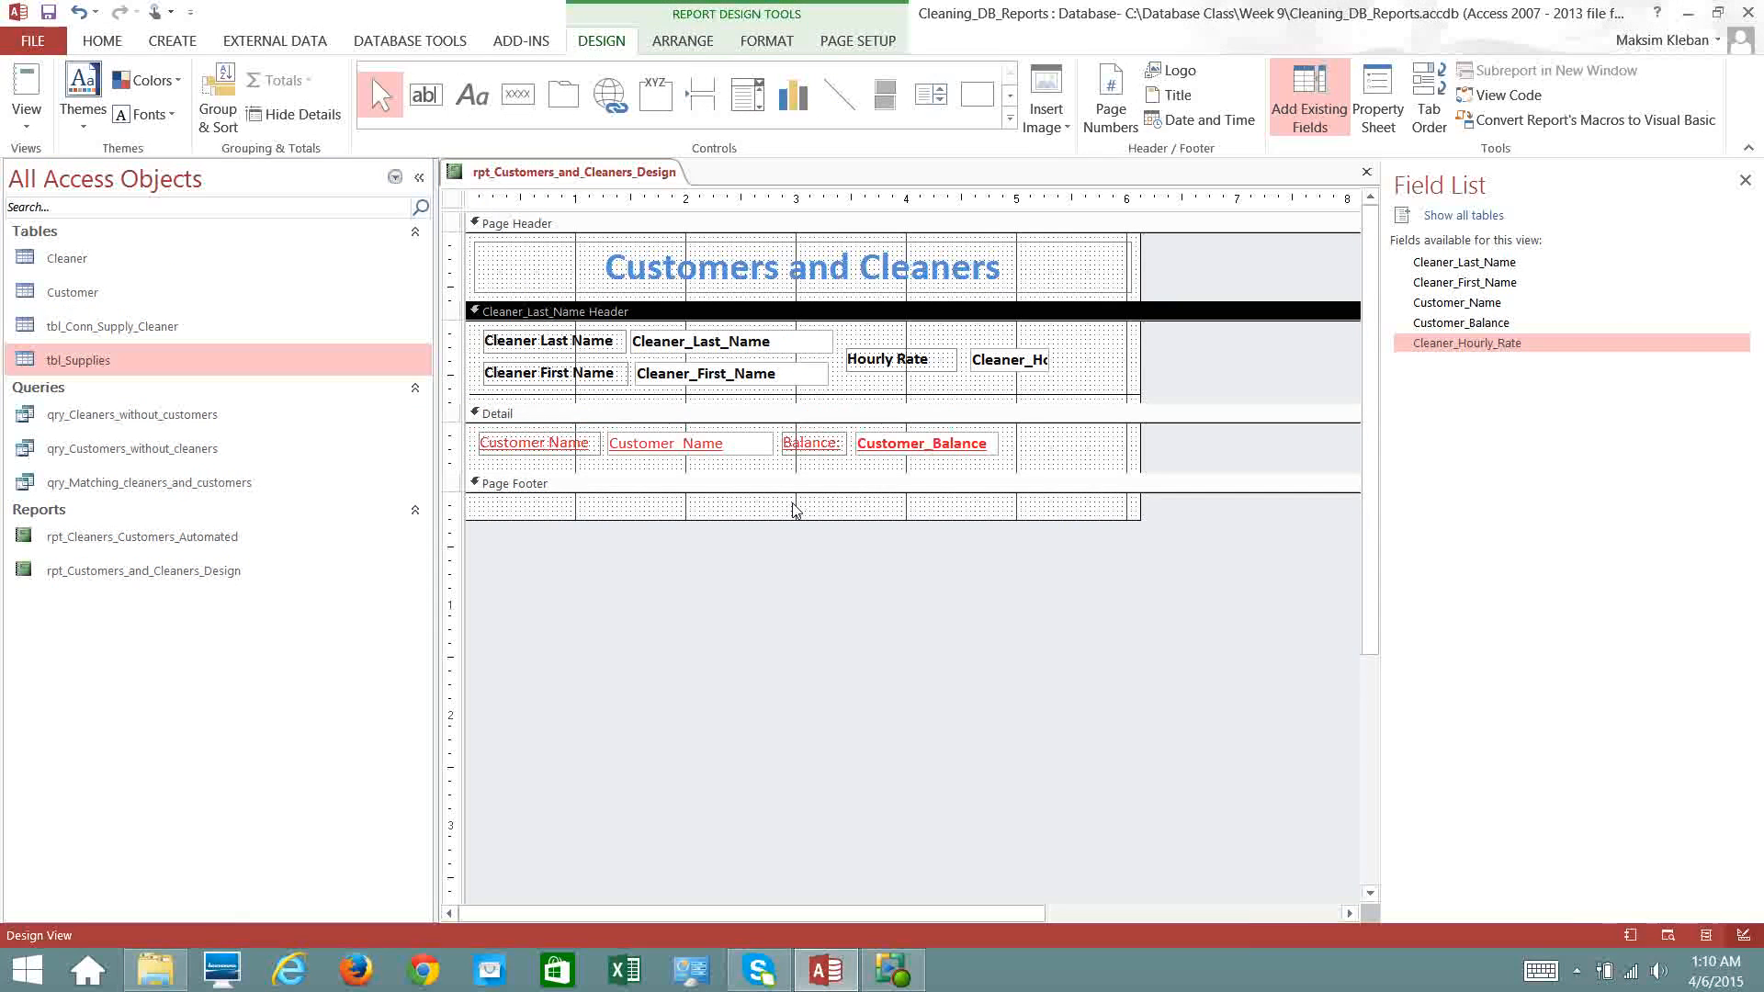
pyautogui.click(48, 7)
pyautogui.click(1368, 173)
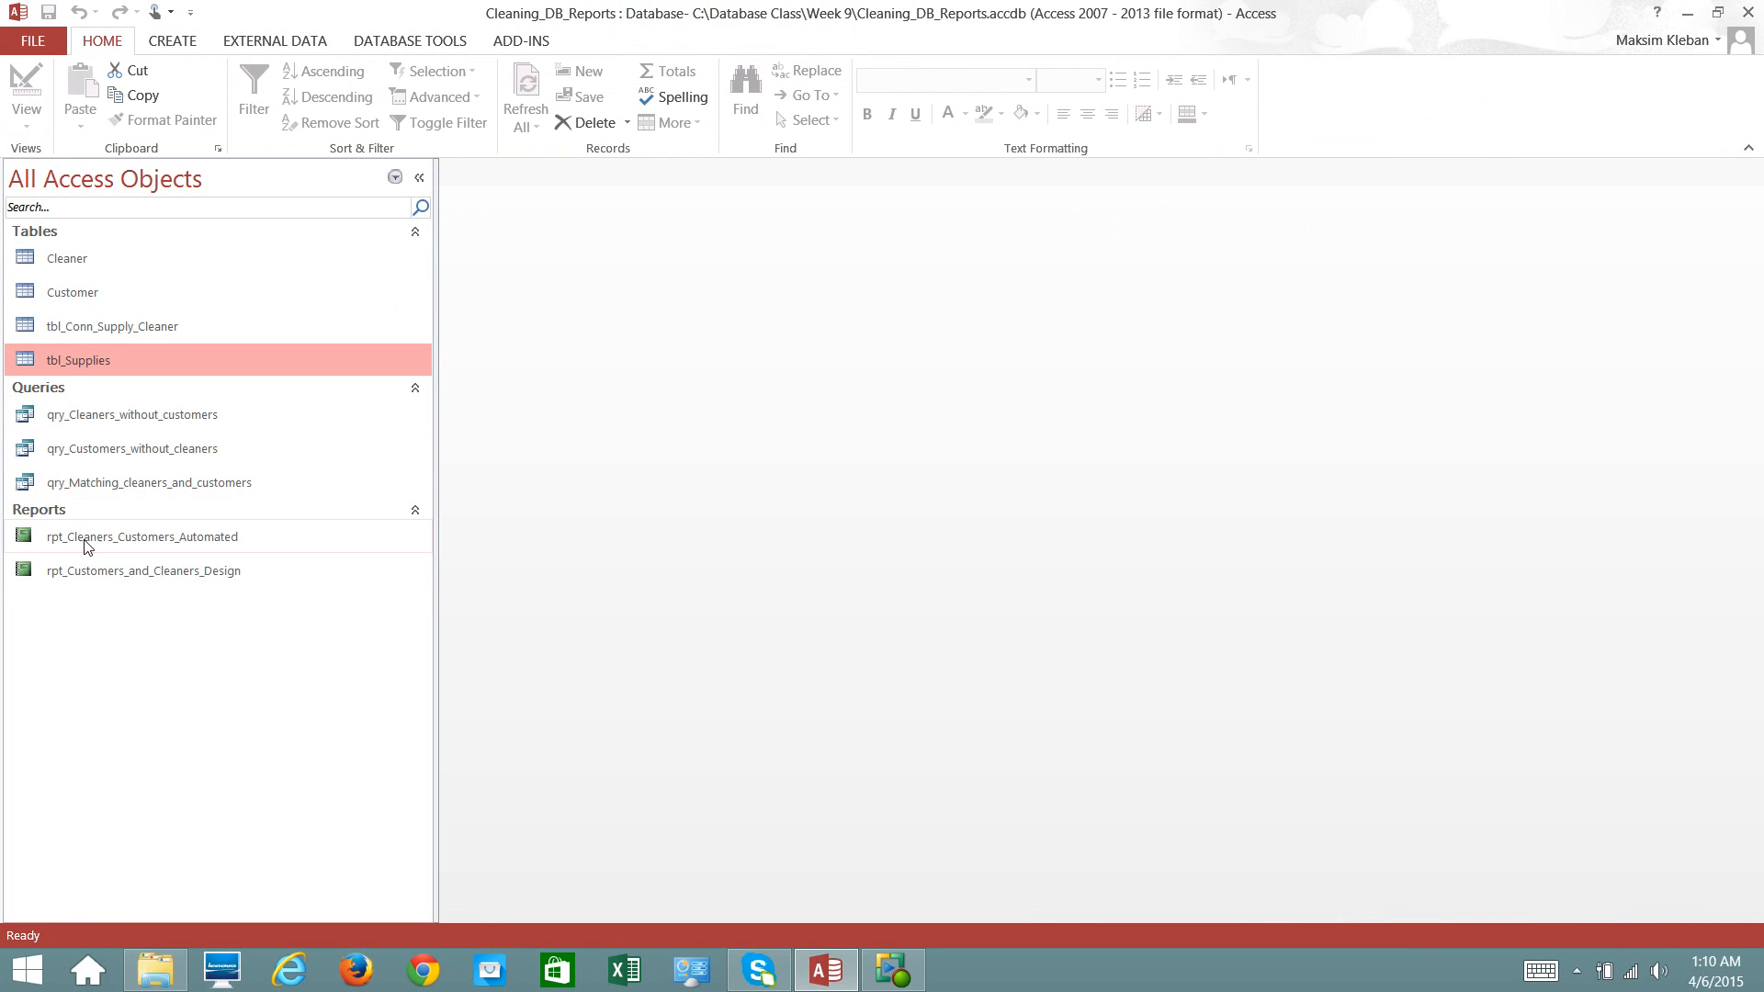
# - Open the rpt_Cleaners_Customers_Automated report to view its layout, and close it again
pyautogui.click(138, 571)
pyautogui.click(140, 542)
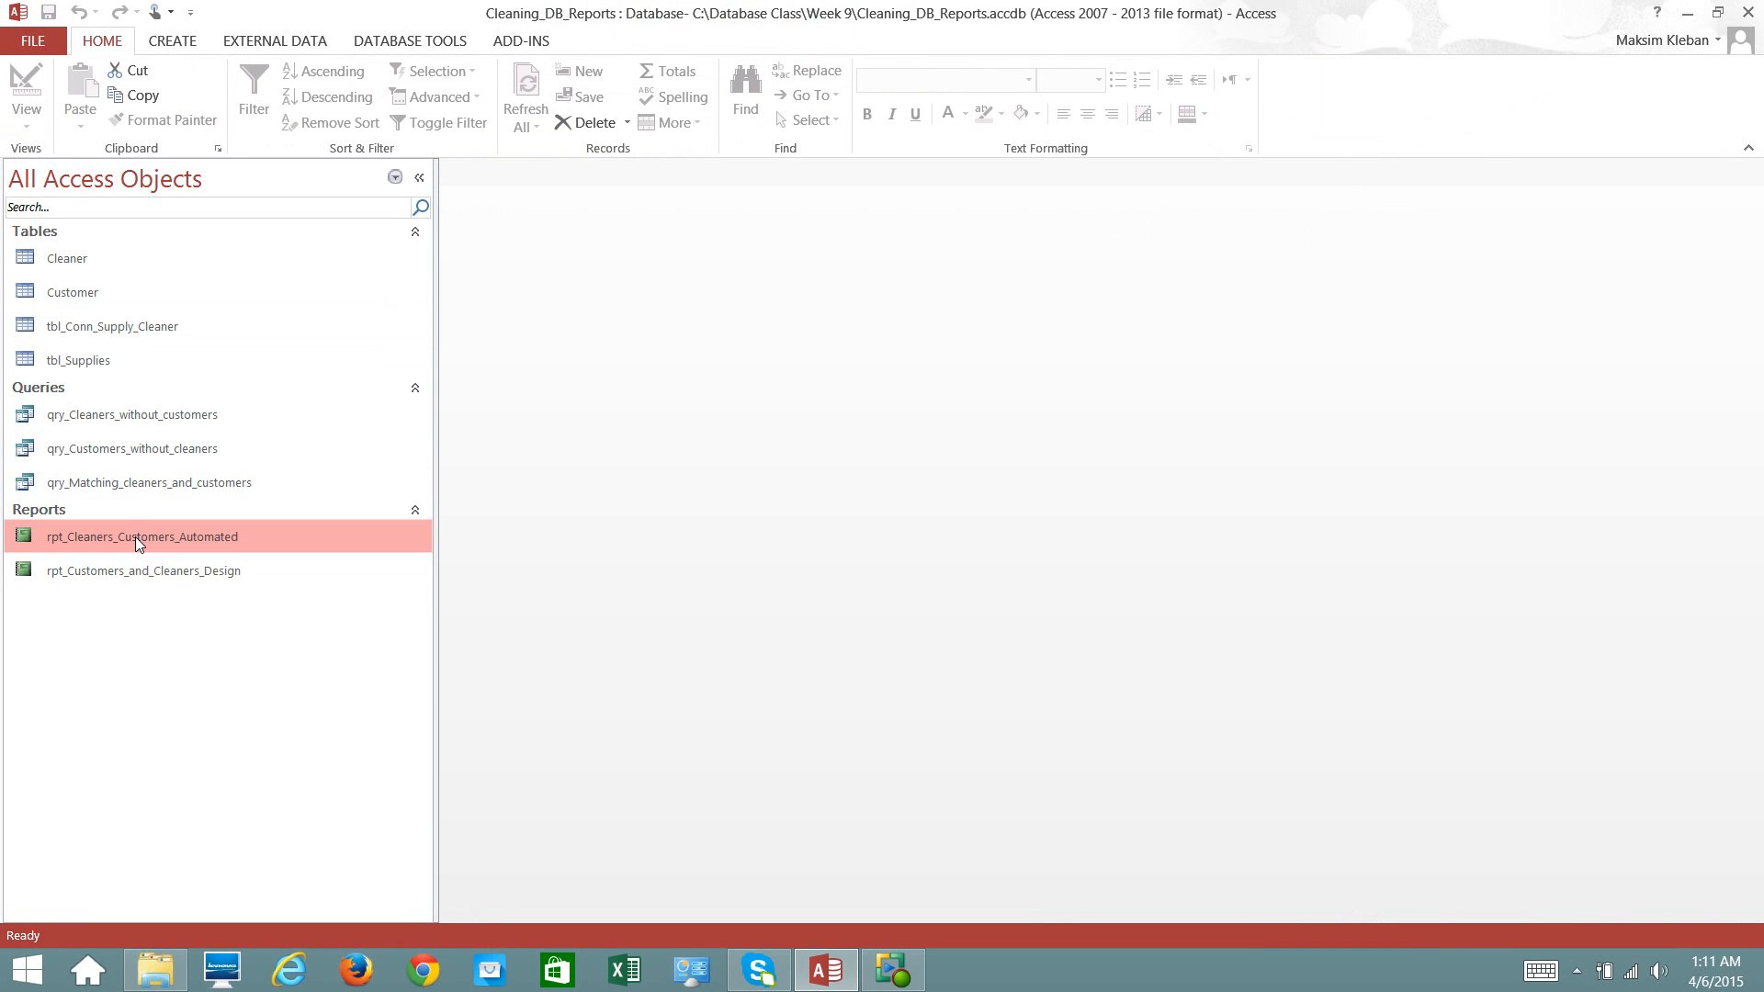
pyautogui.doubleClick(135, 536)
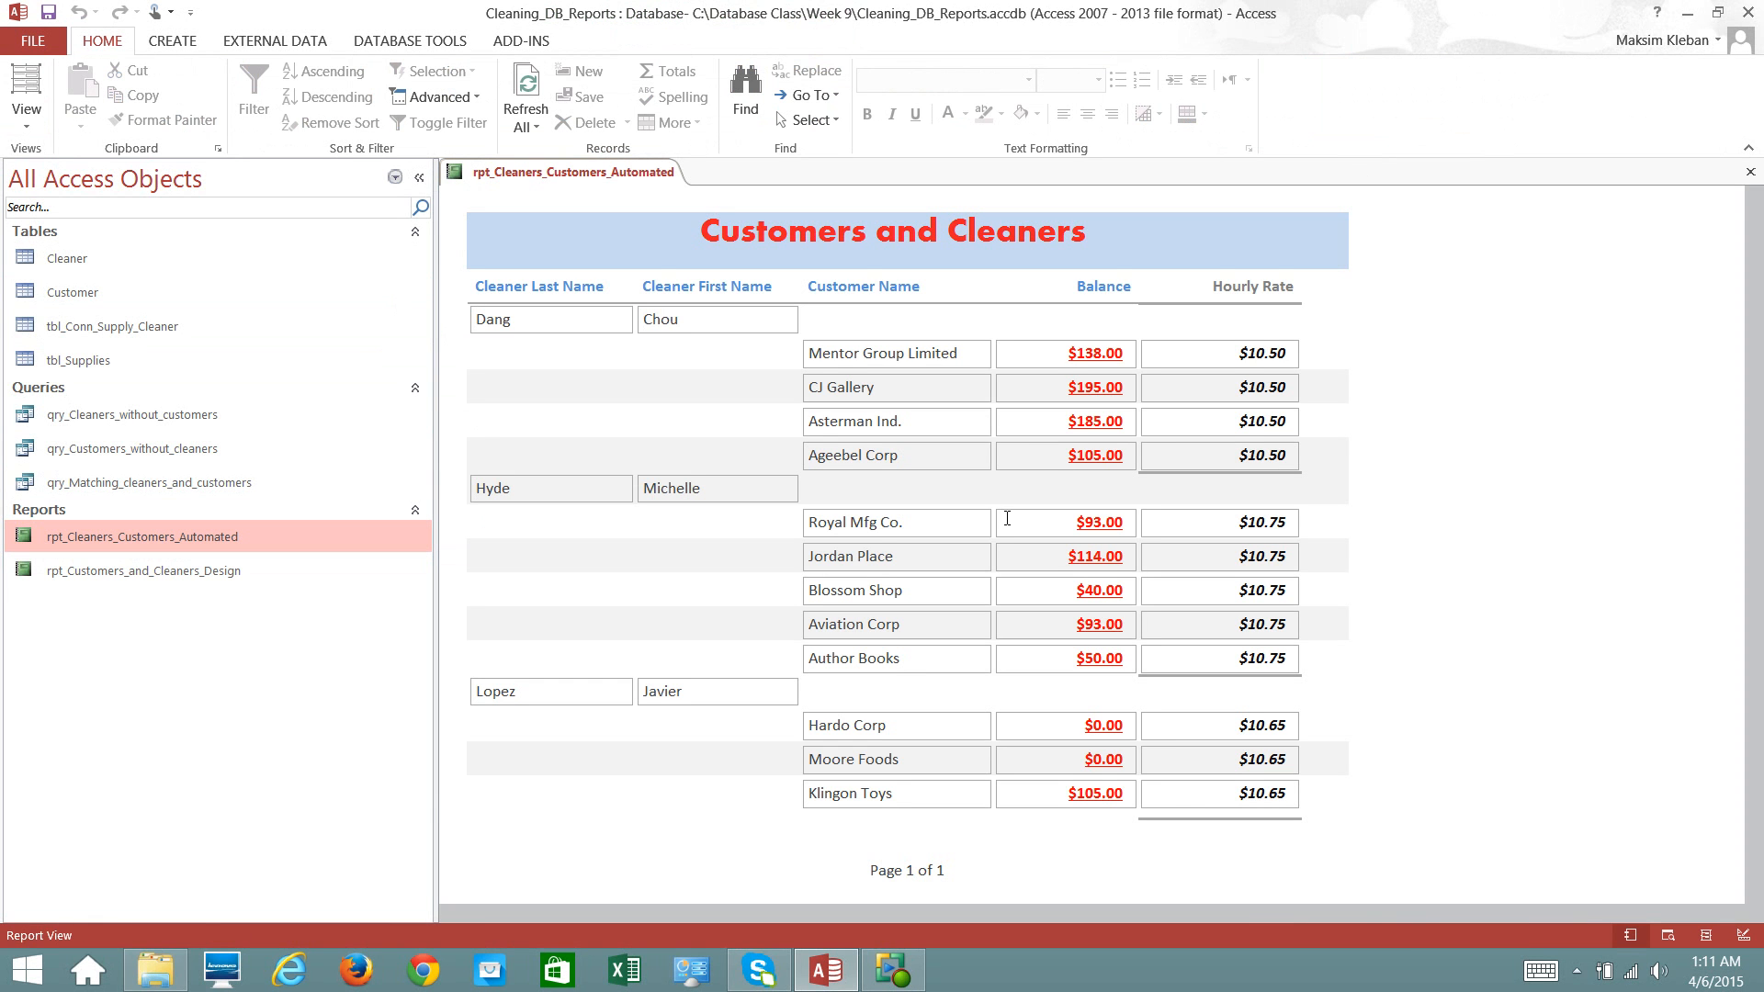
pyautogui.click(1750, 172)
# - Open the rpt_Customers_and_Cleaners_Design report and review its cleaner groups and customer rows from start to end
pyautogui.doubleClick(152, 573)
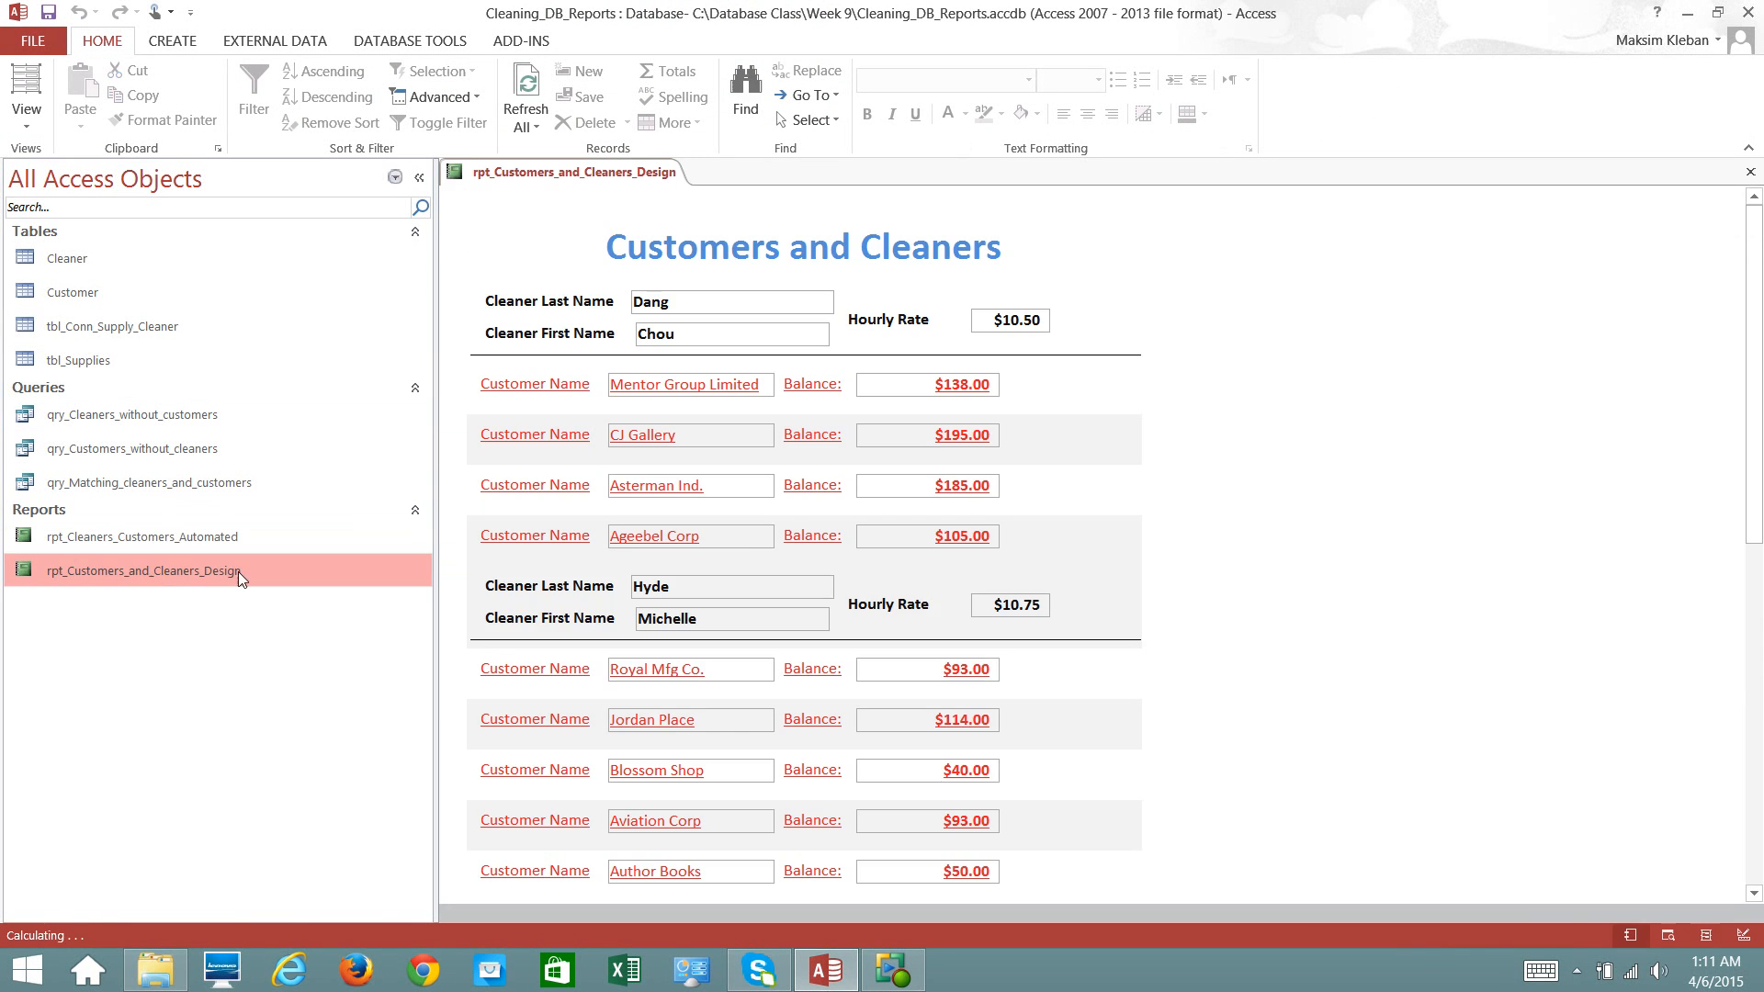
pyautogui.scroll(-4, 768, 555)
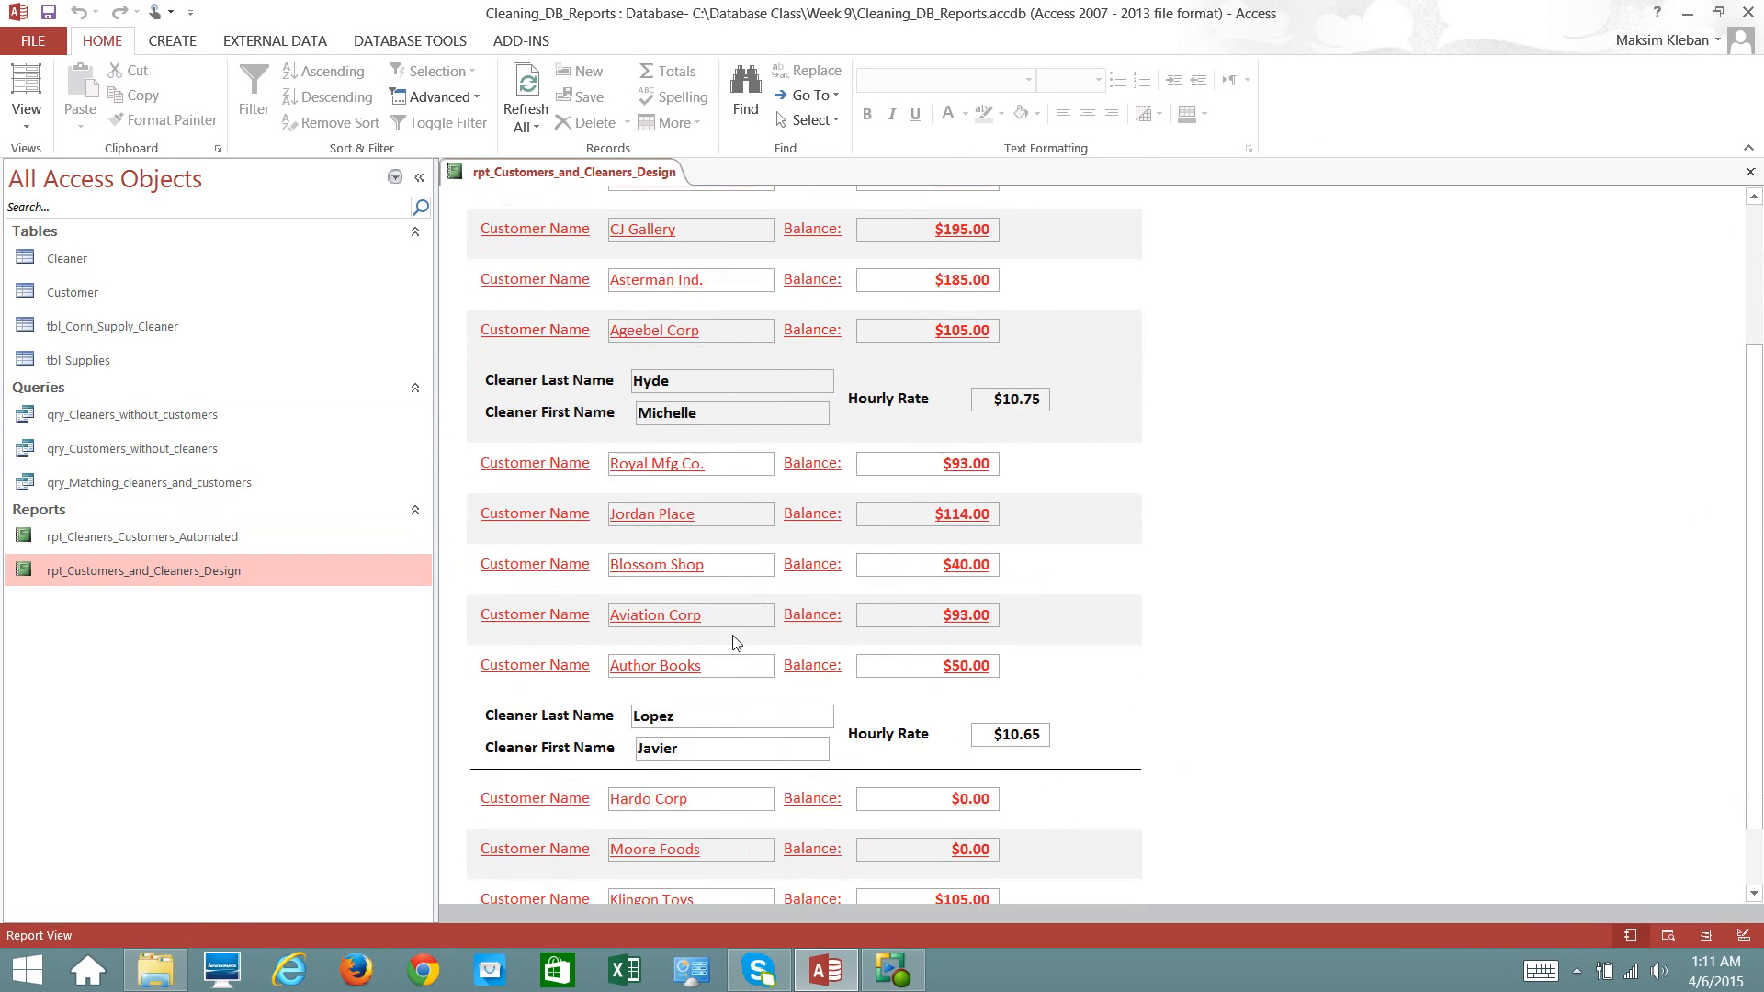
pyautogui.scroll(-2, 734, 643)
pyautogui.scroll(4, 736, 669)
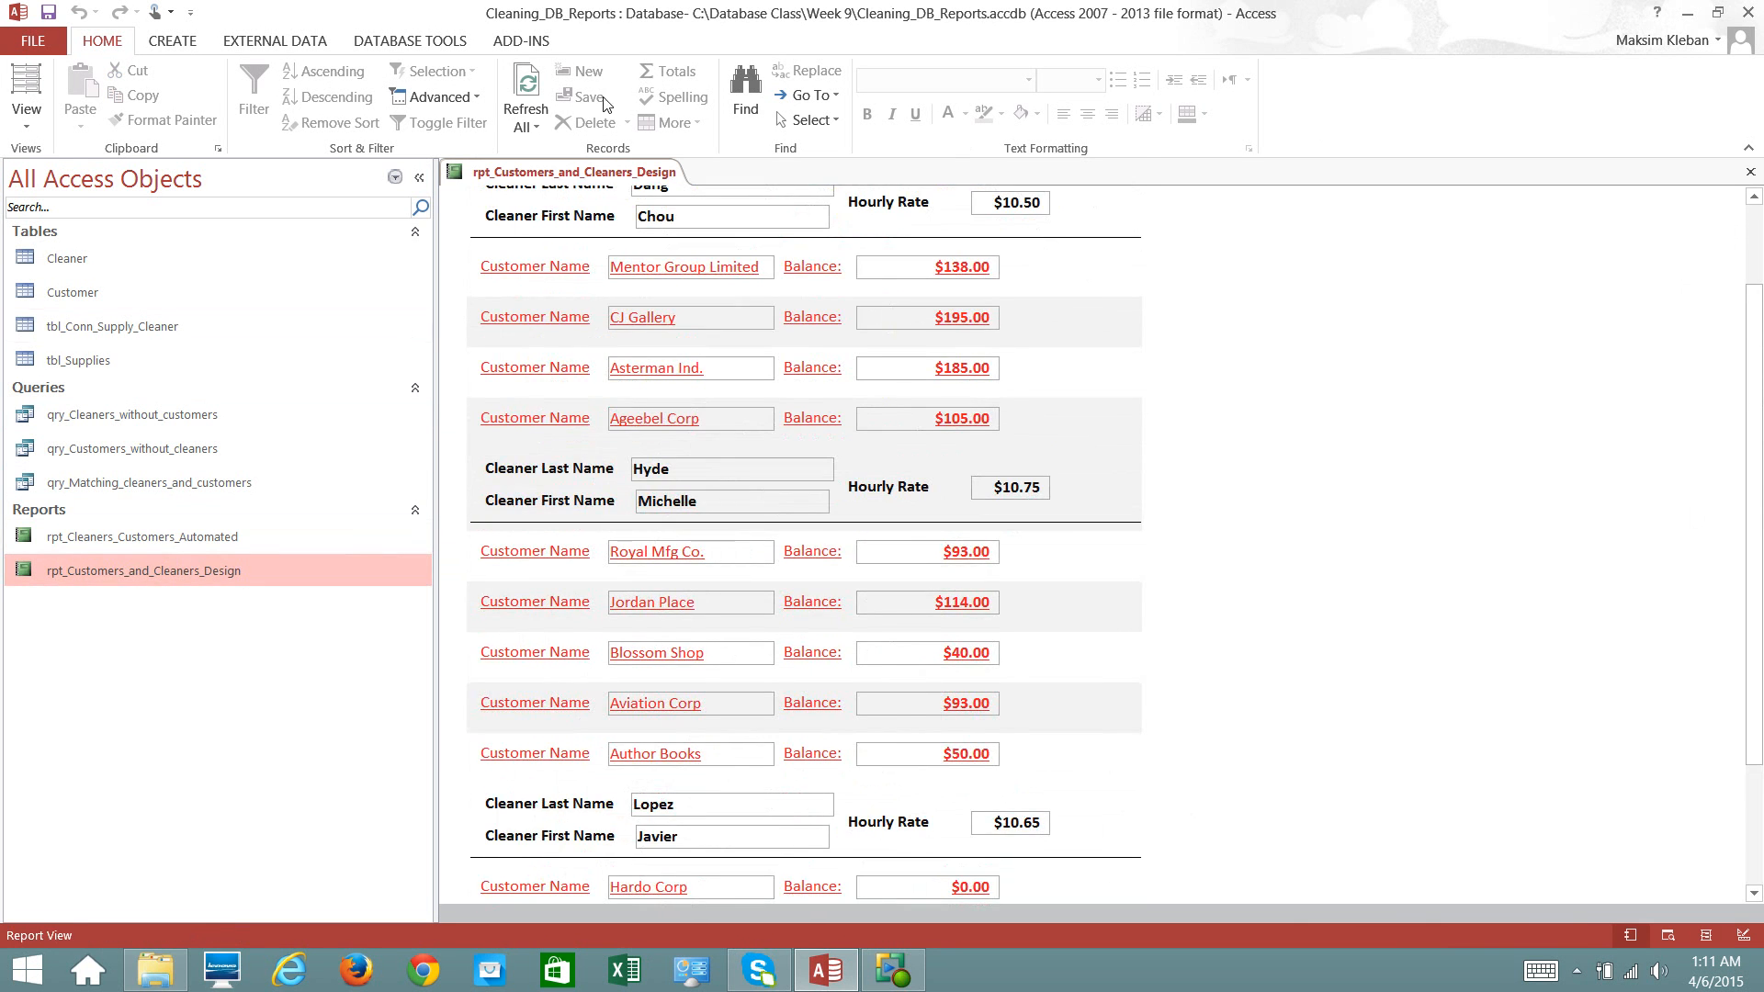
pyautogui.scroll(3, 571, 244)
# - Open rpt_Customers_and_Cleaners_Design in Design View and close the Field List
pyautogui.rightClick(152, 566)
pyautogui.press('Escape')
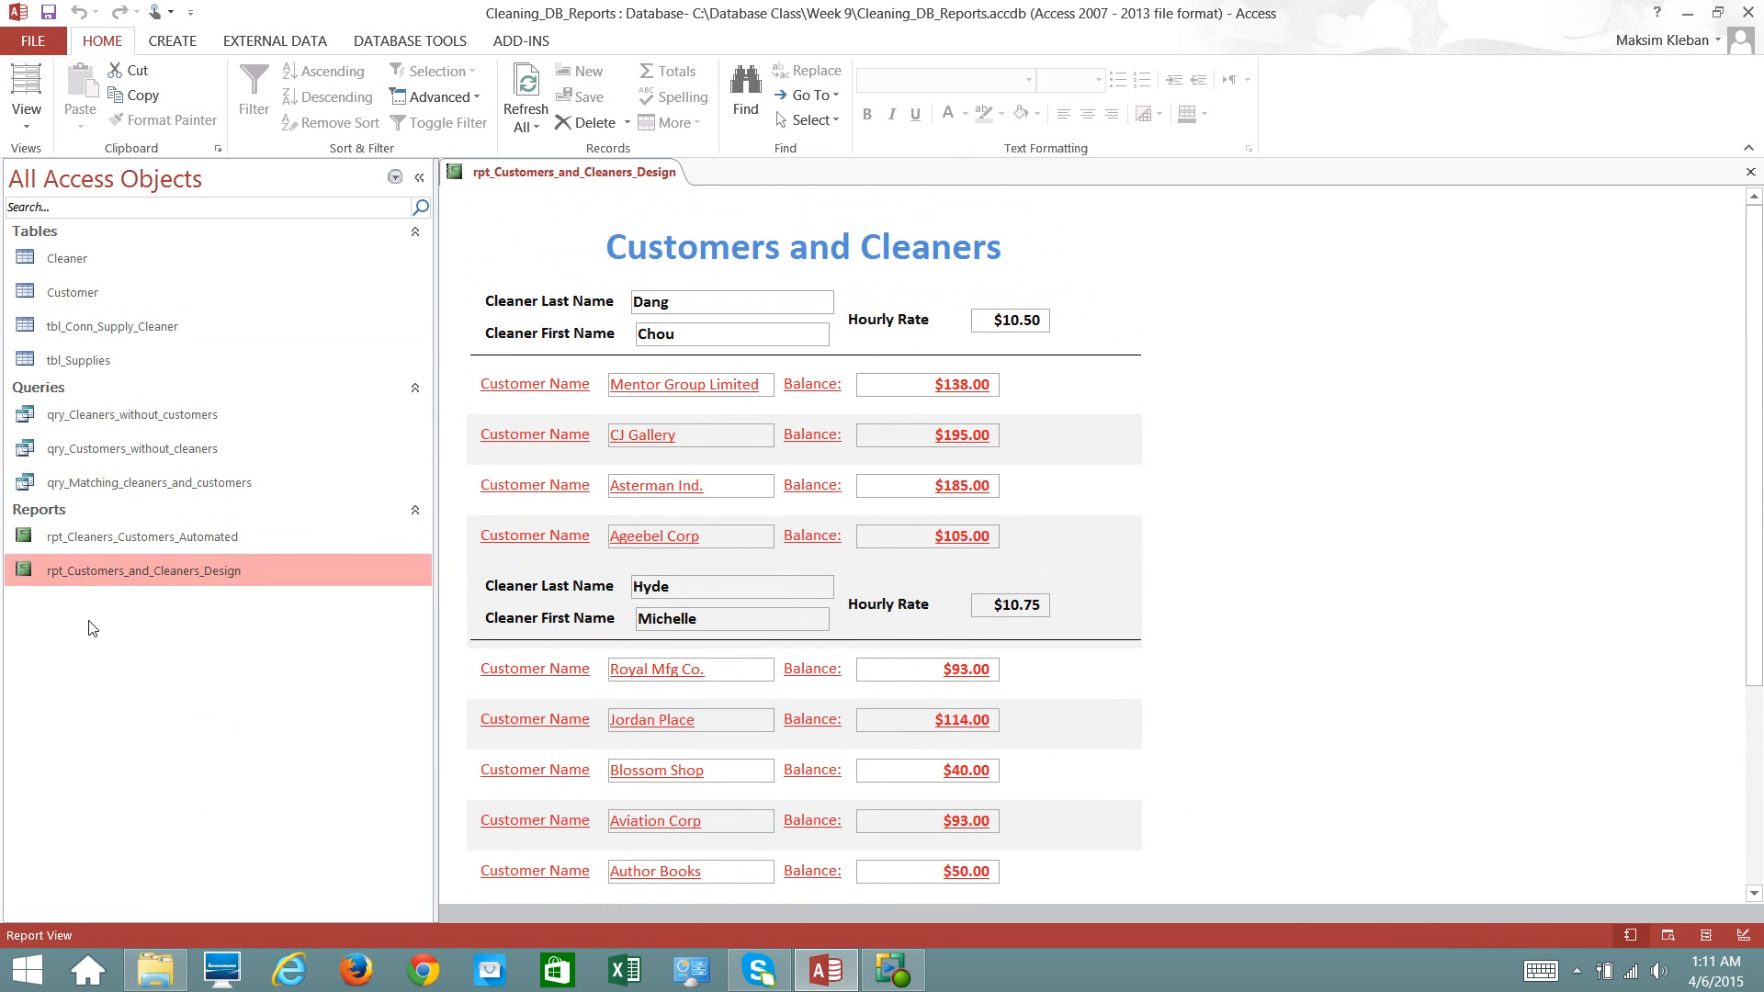
pyautogui.rightClick(110, 570)
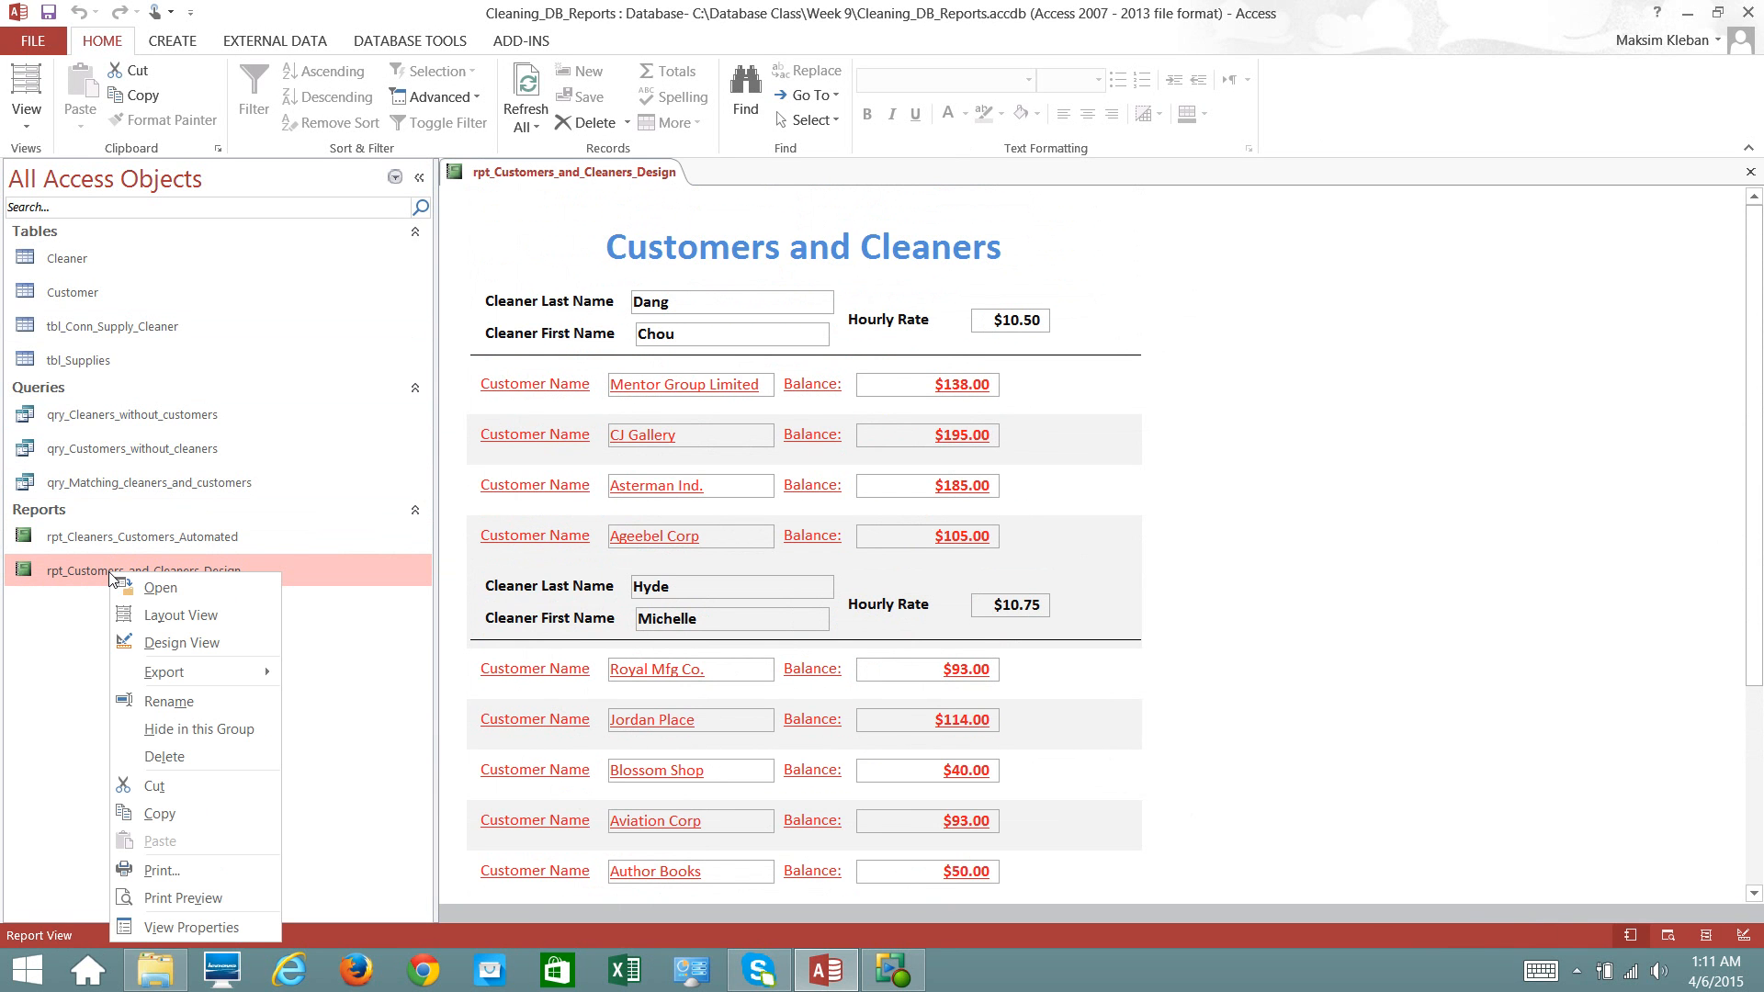
pyautogui.click(152, 642)
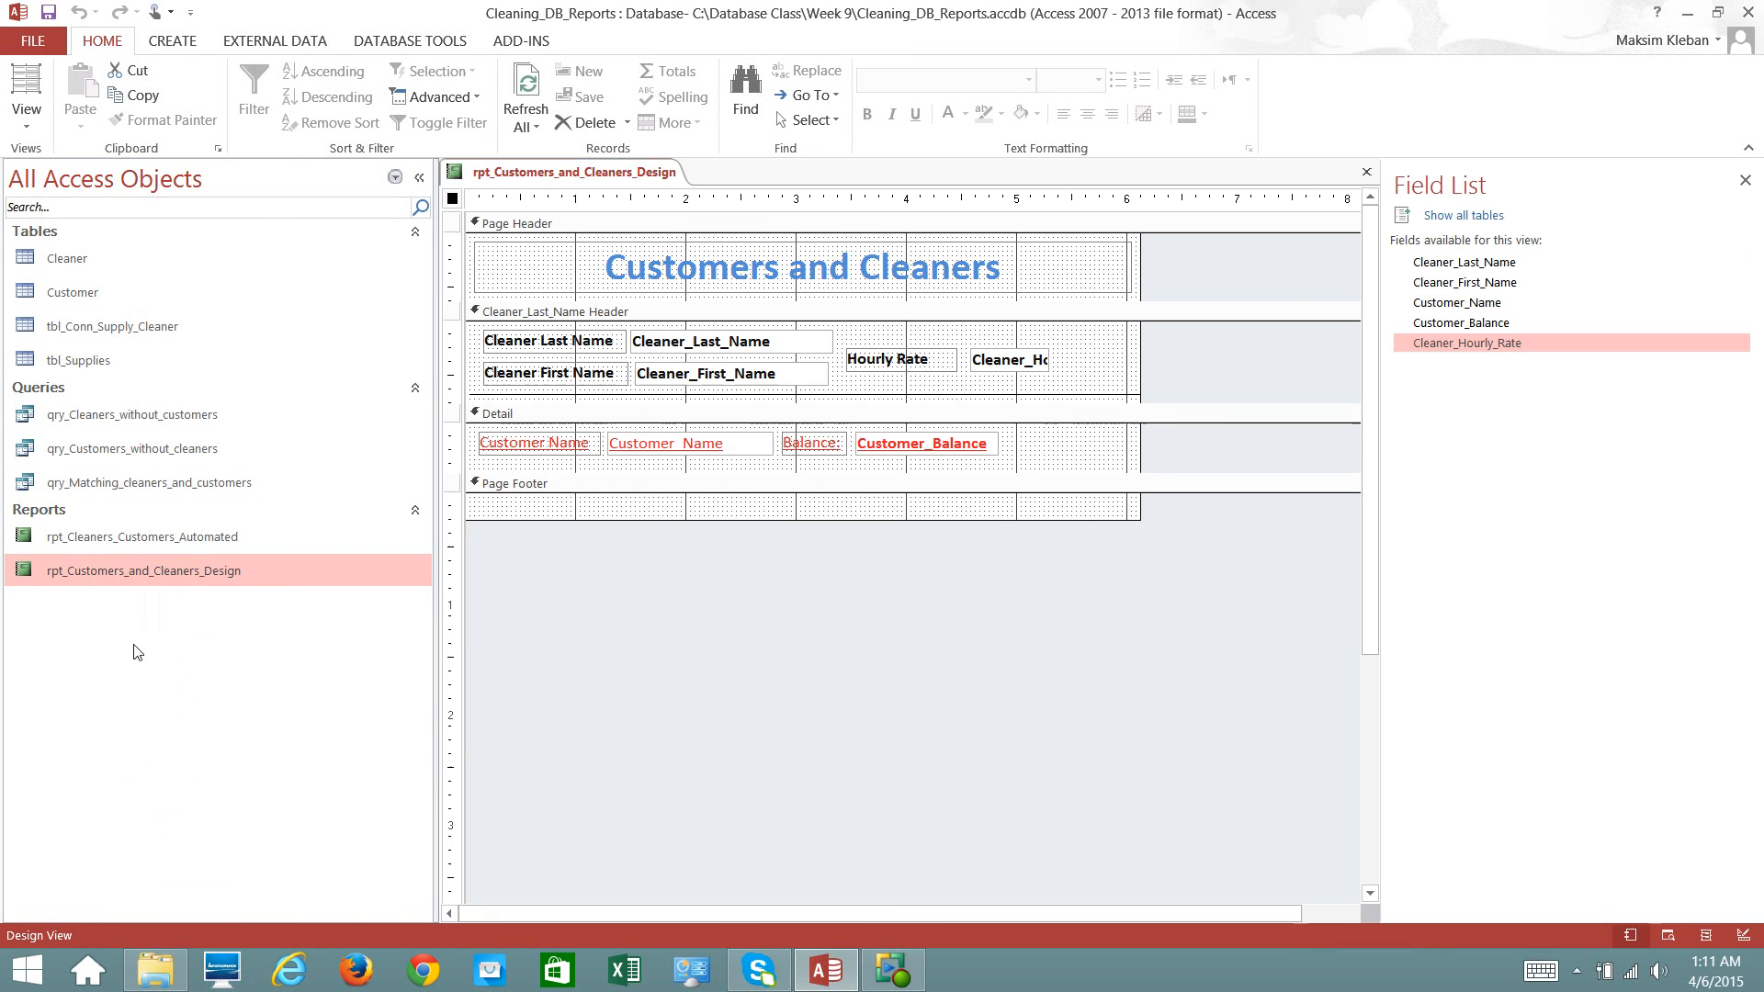
pyautogui.click(1746, 180)
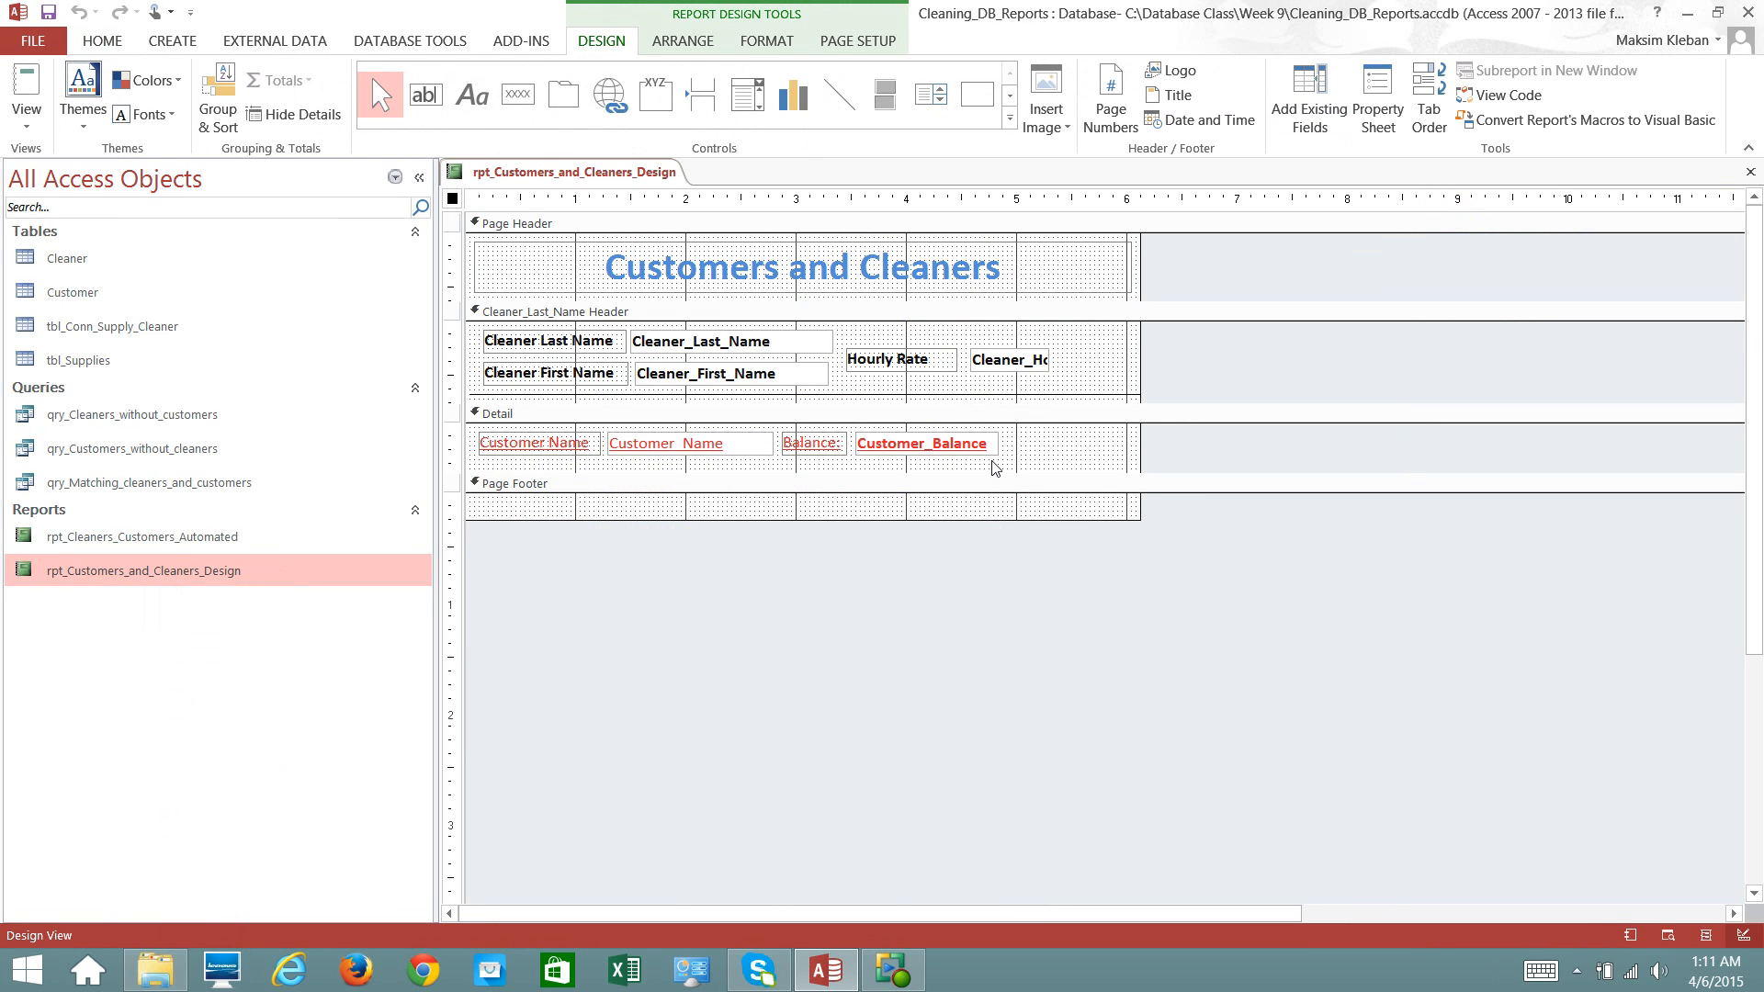
# - Display the Property Sheet and select the entire report to show its properties
pyautogui.click(766, 253)
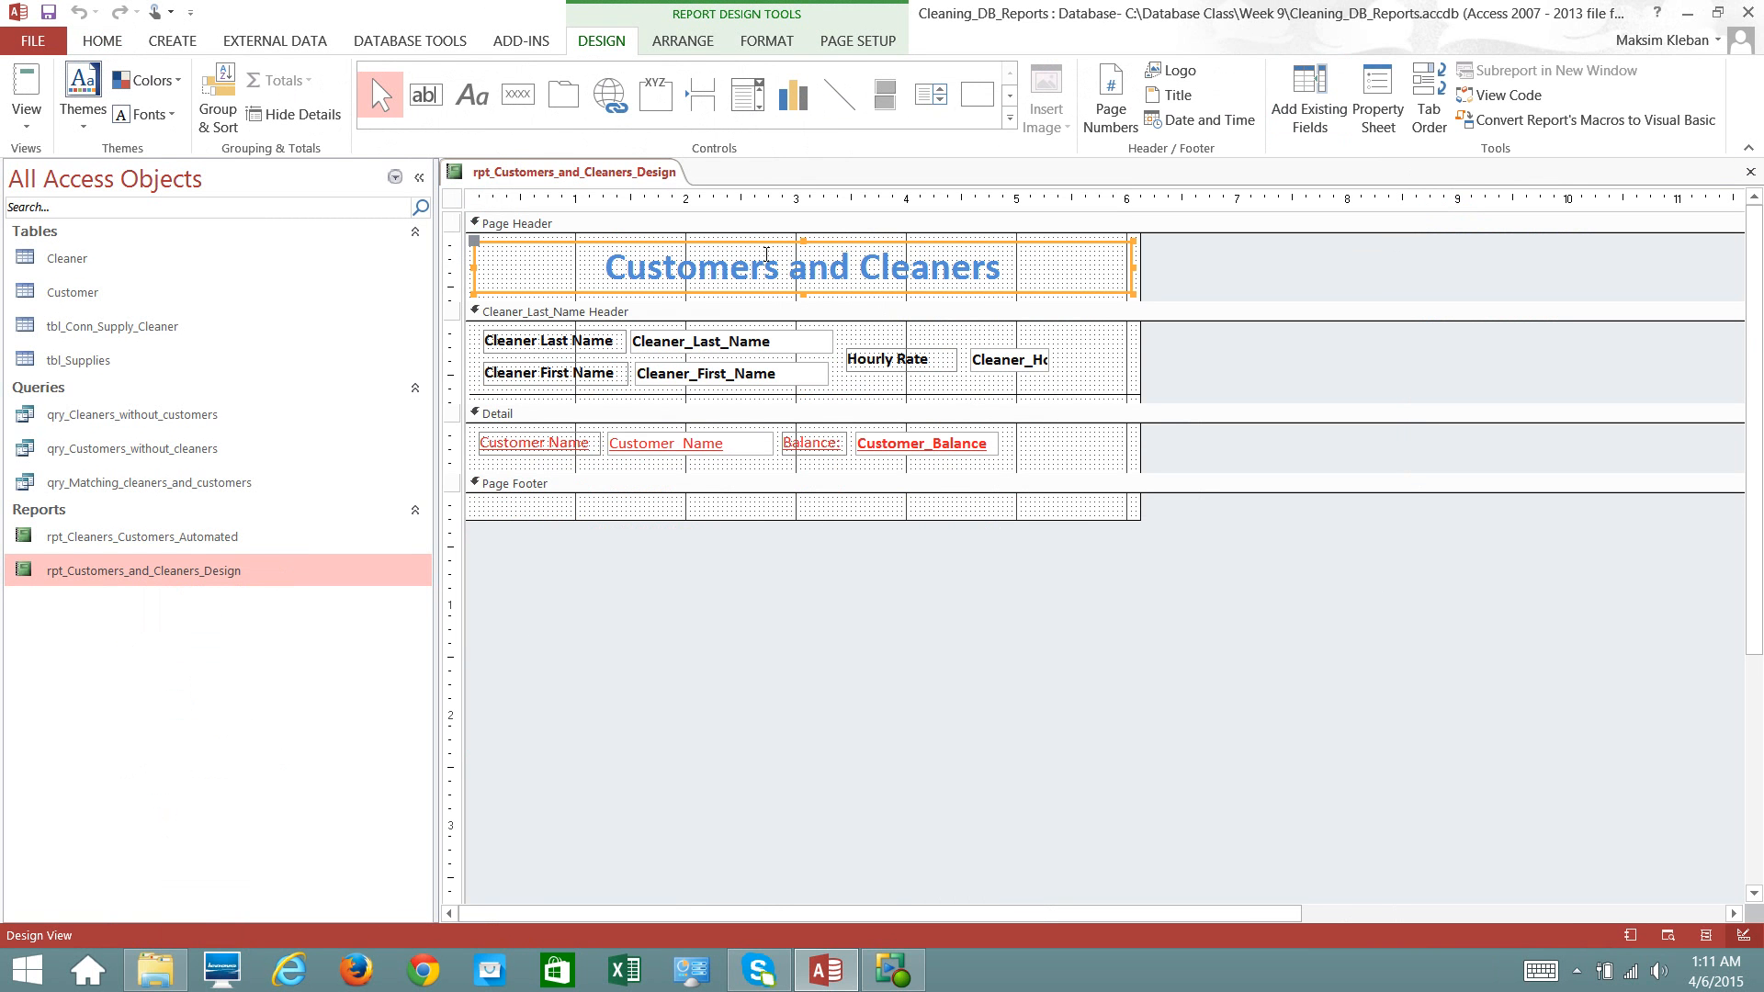
pyautogui.click(1380, 103)
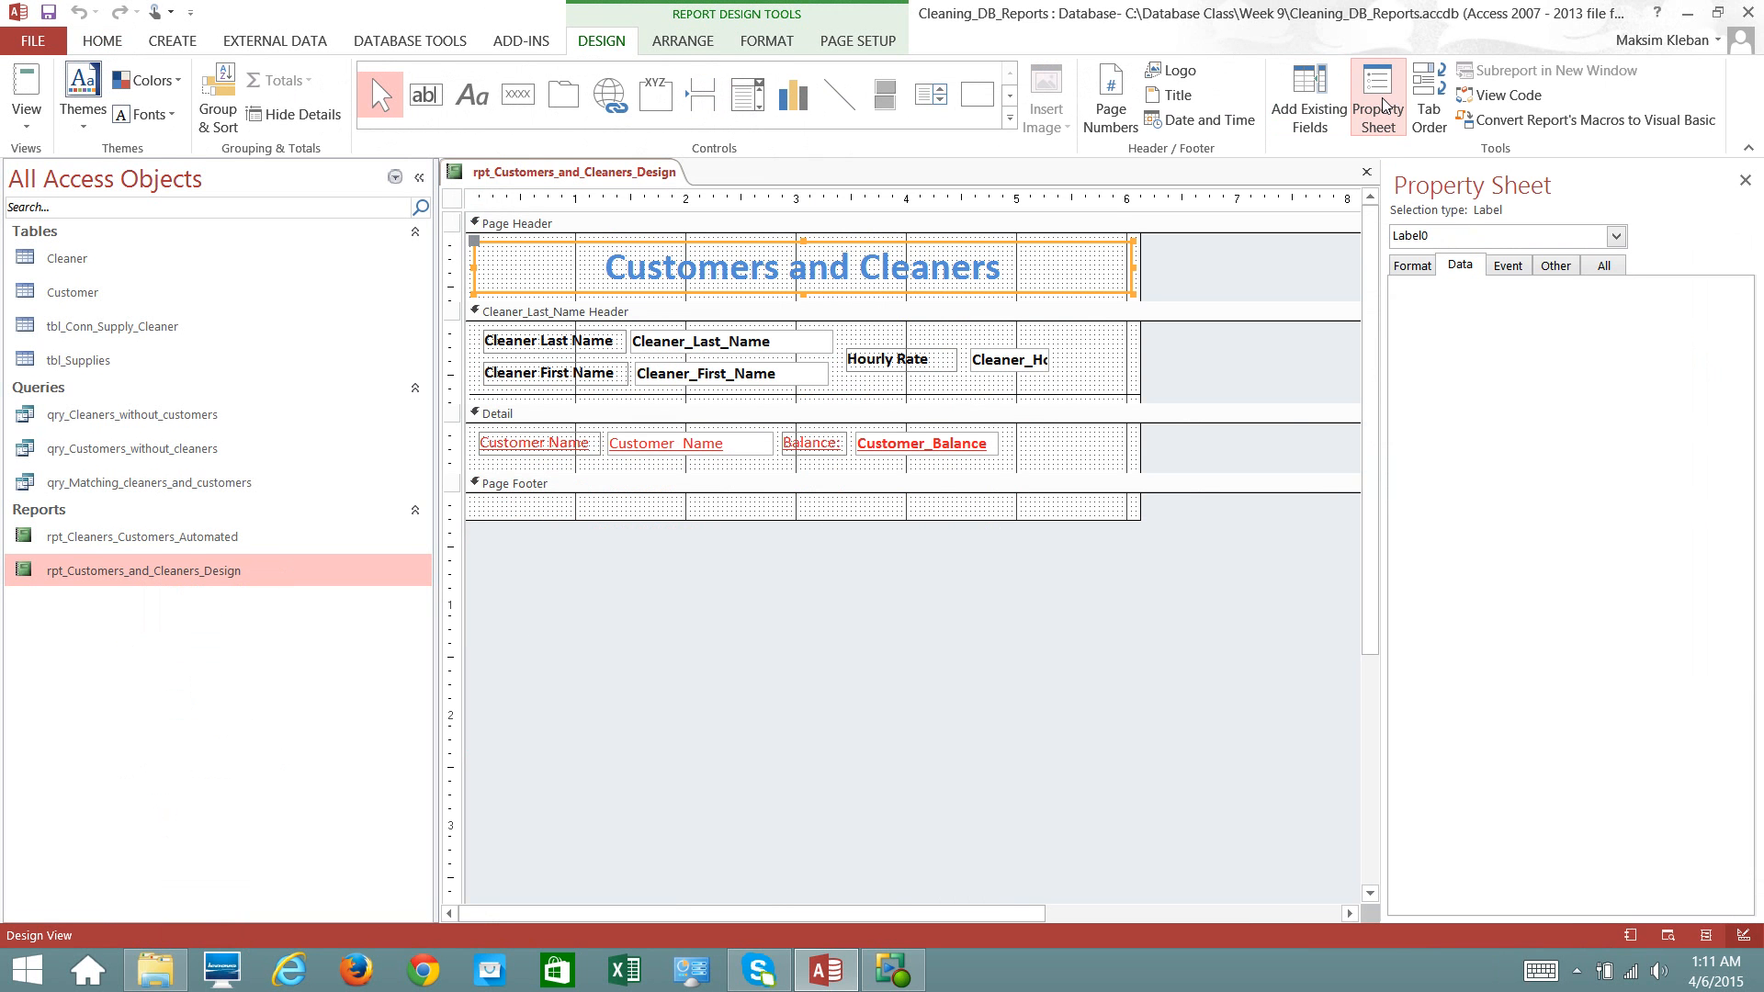
pyautogui.click(452, 198)
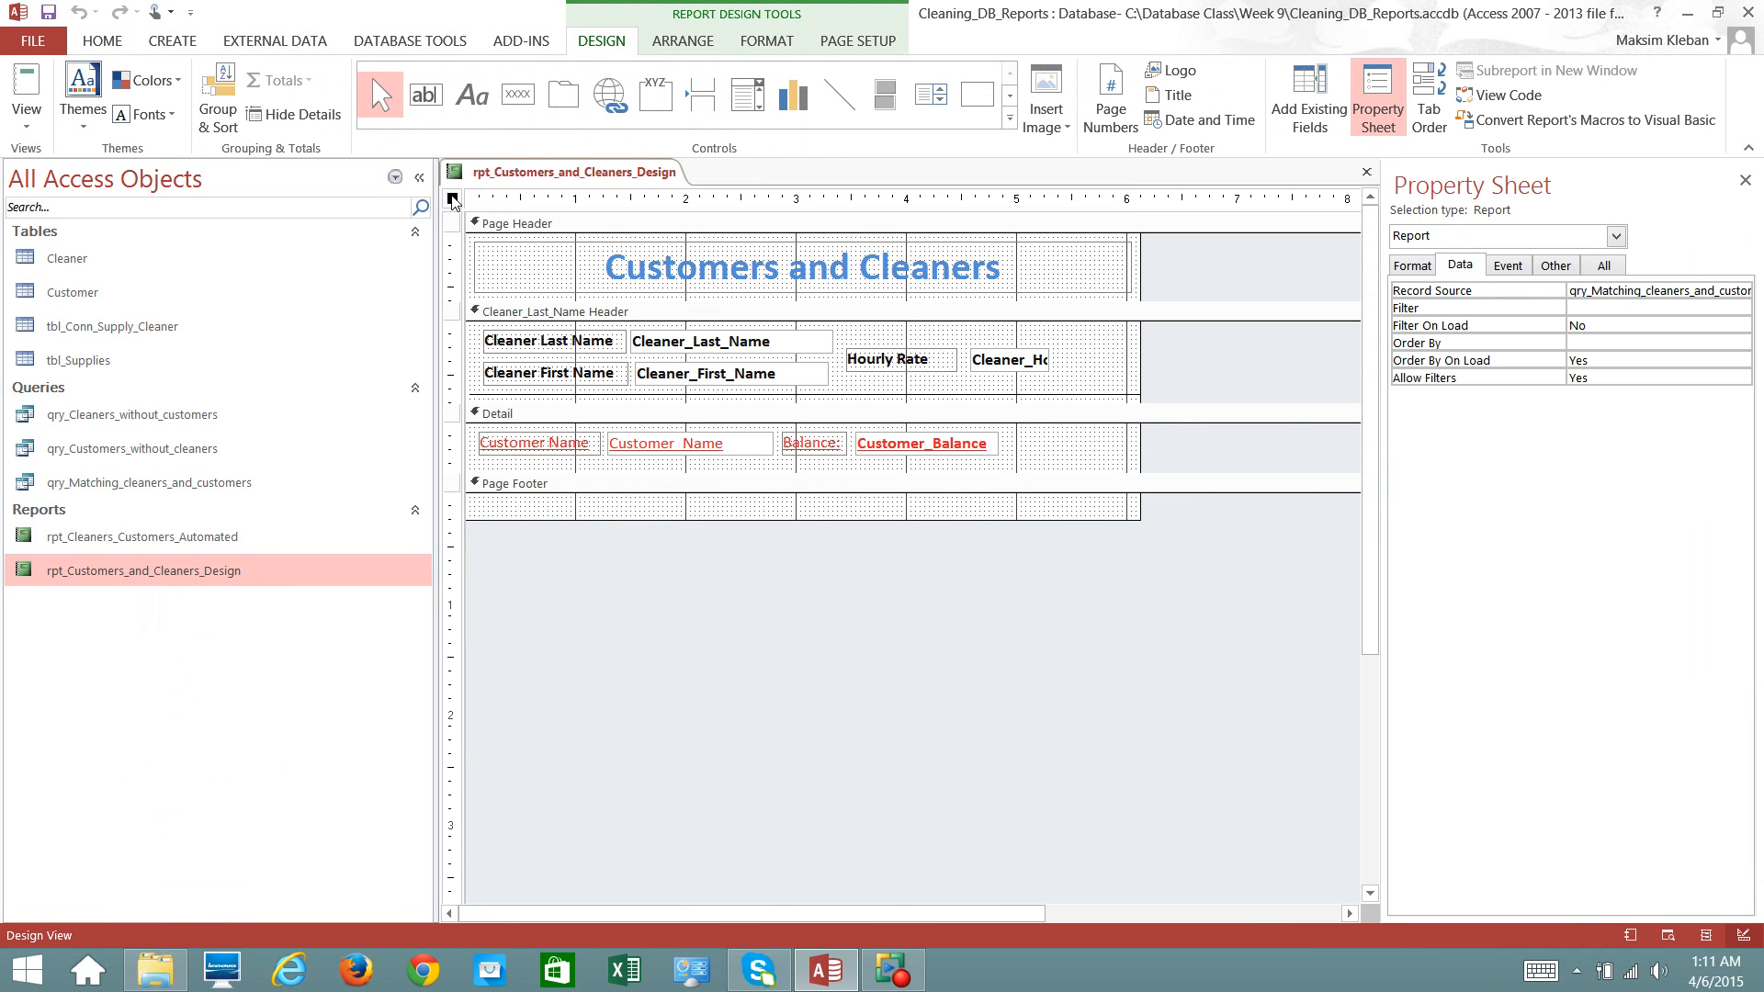
pyautogui.click(1618, 236)
pyautogui.click(1618, 236)
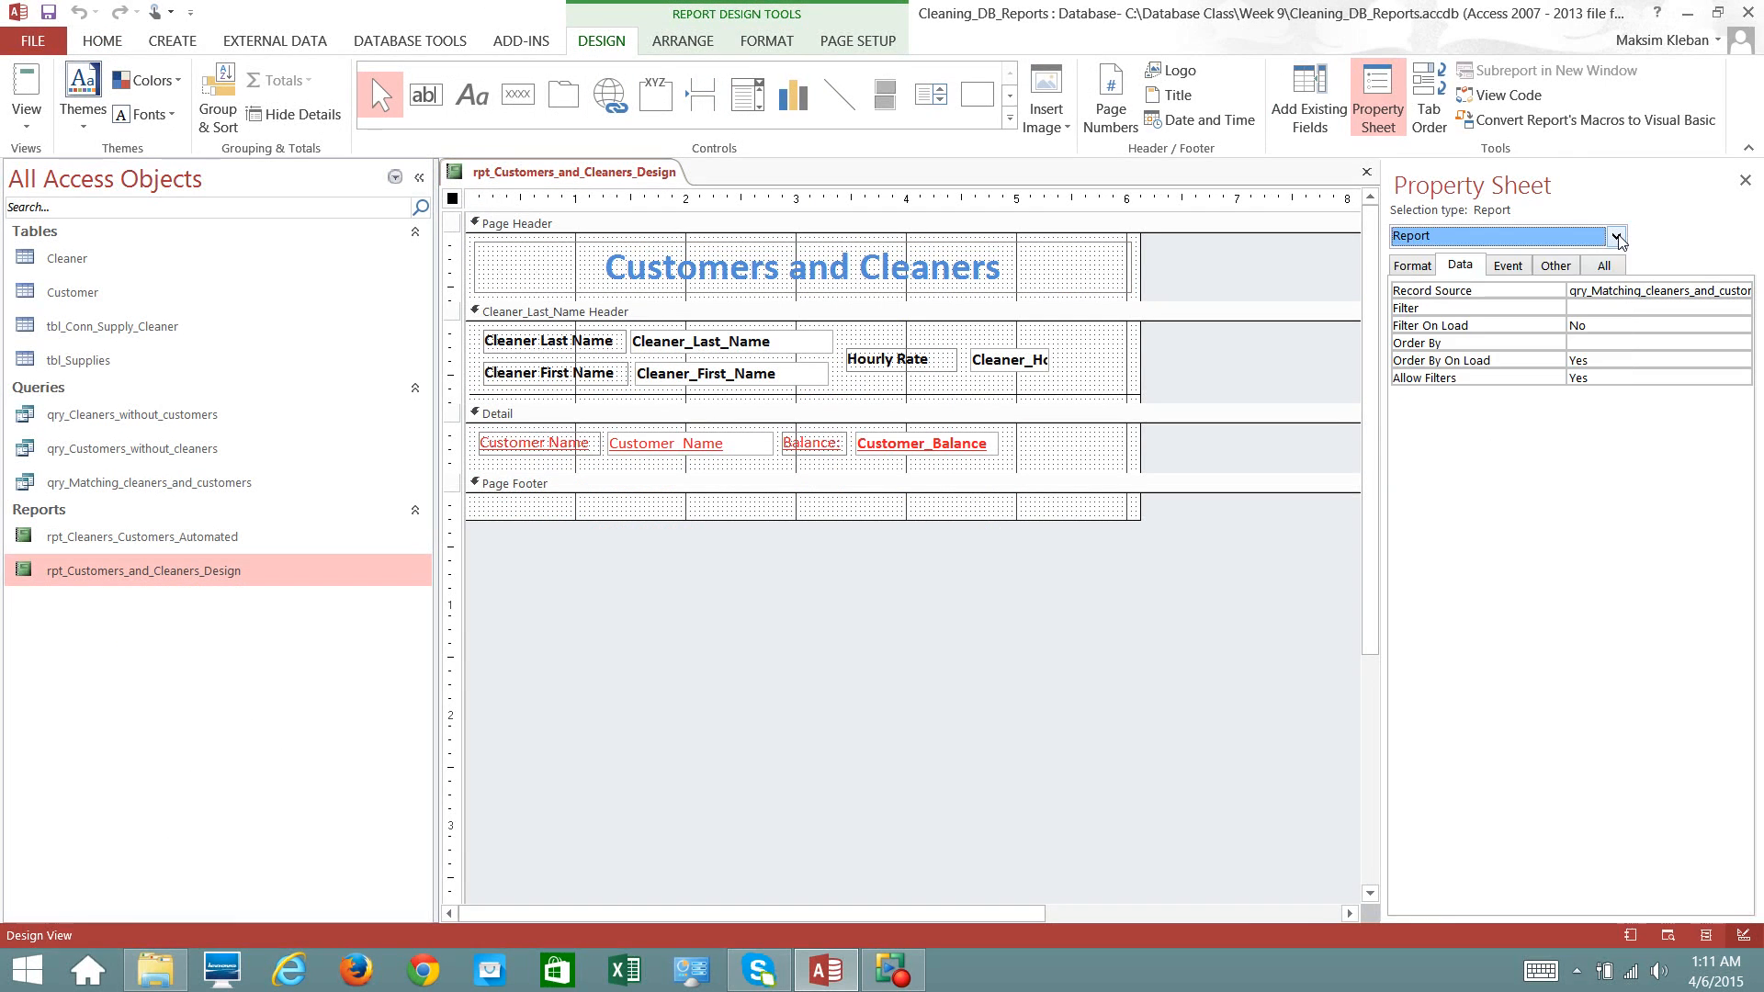
pyautogui.click(454, 201)
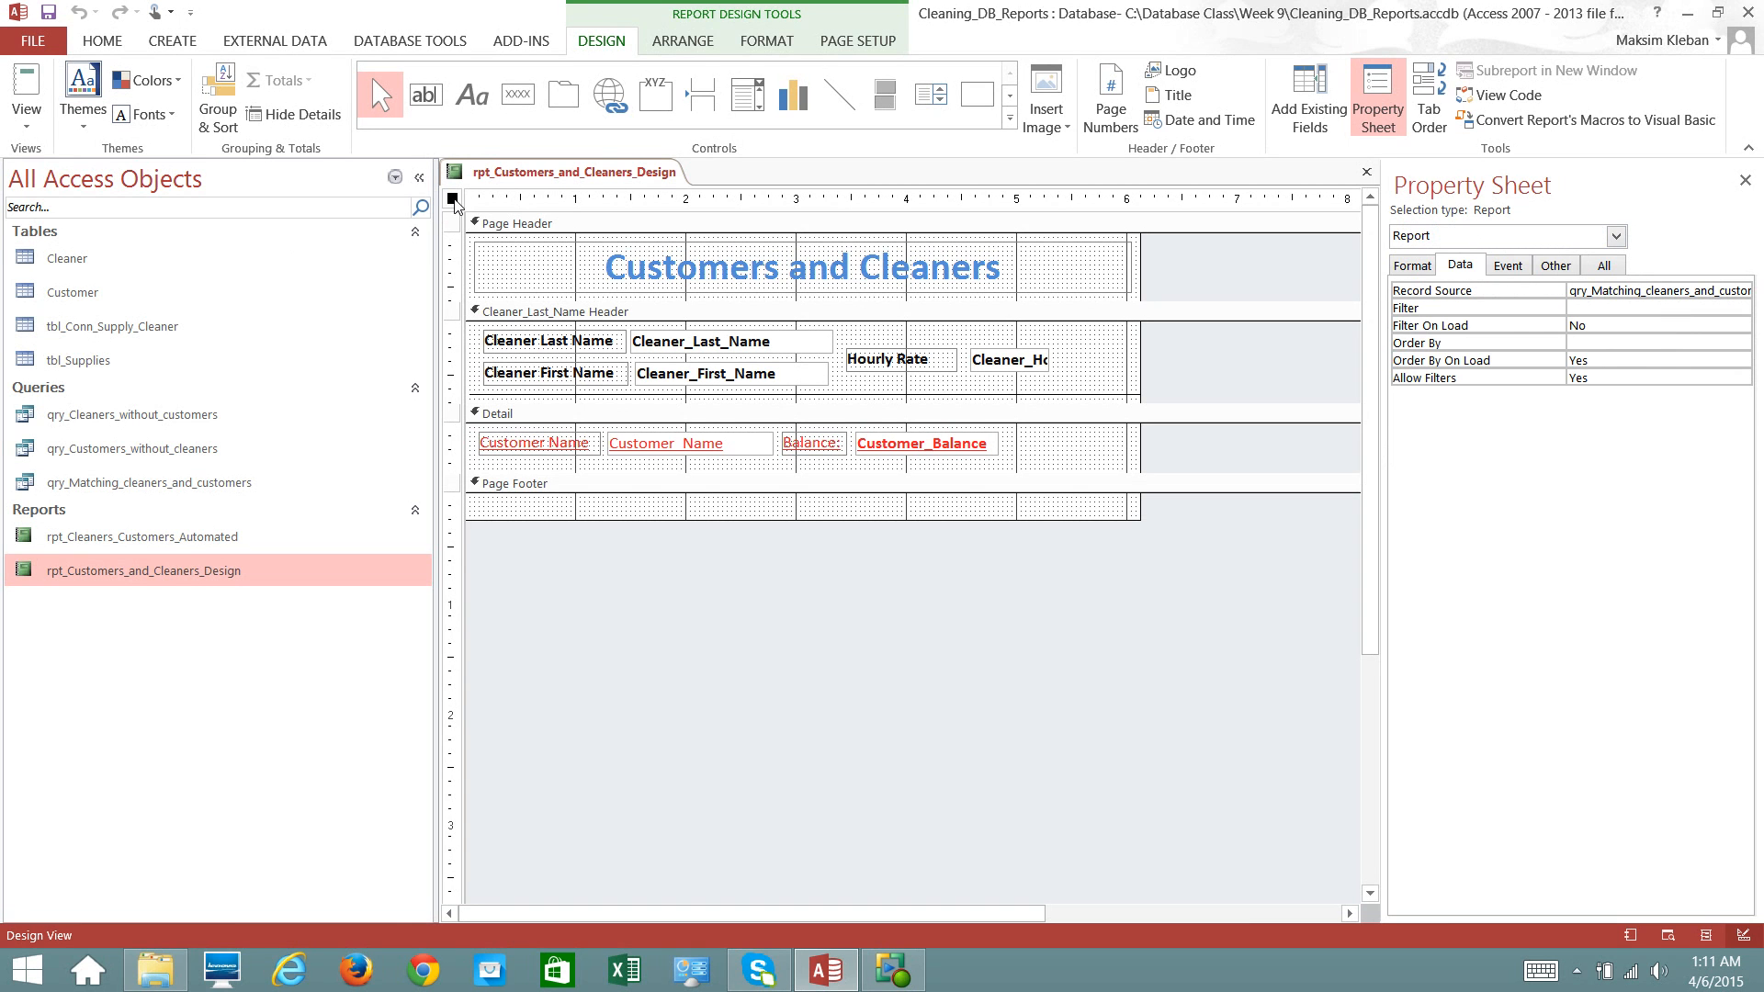
# - Widen the Property Sheet and examine the query set as the report's Record Source
pyautogui.click(1462, 266)
pyautogui.click(1598, 290)
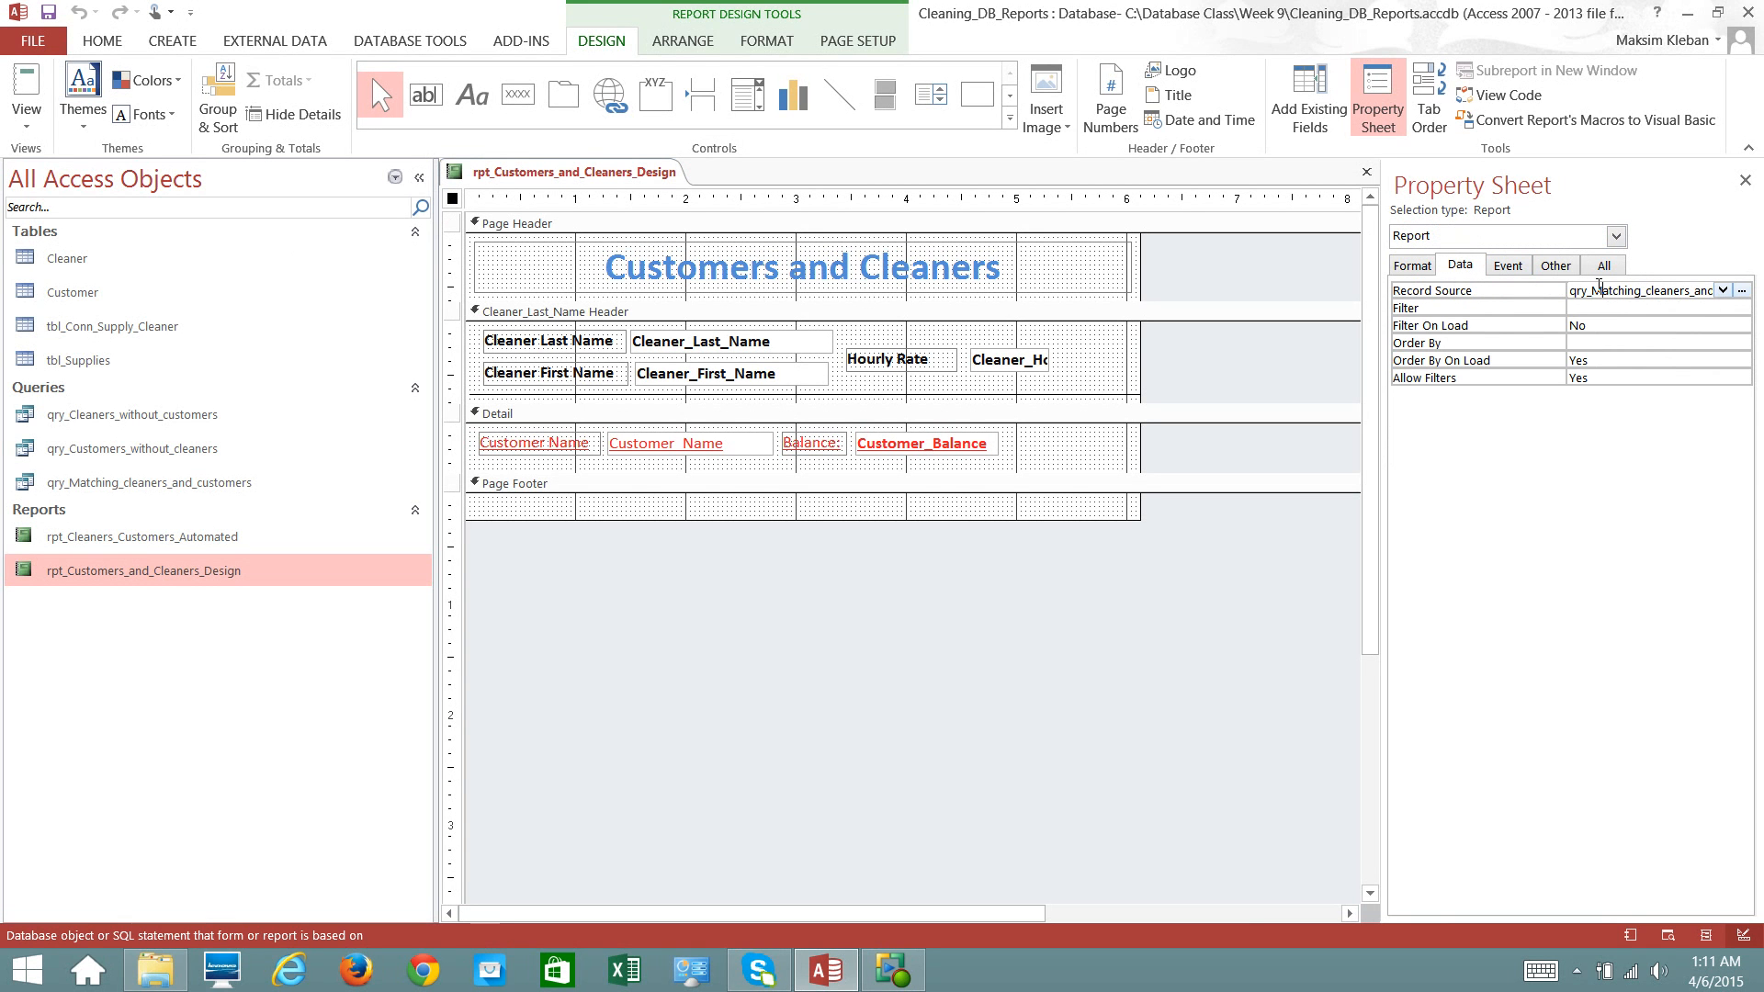
pyautogui.moveTo(1352, 313); pyautogui.dragTo(1301, 313)
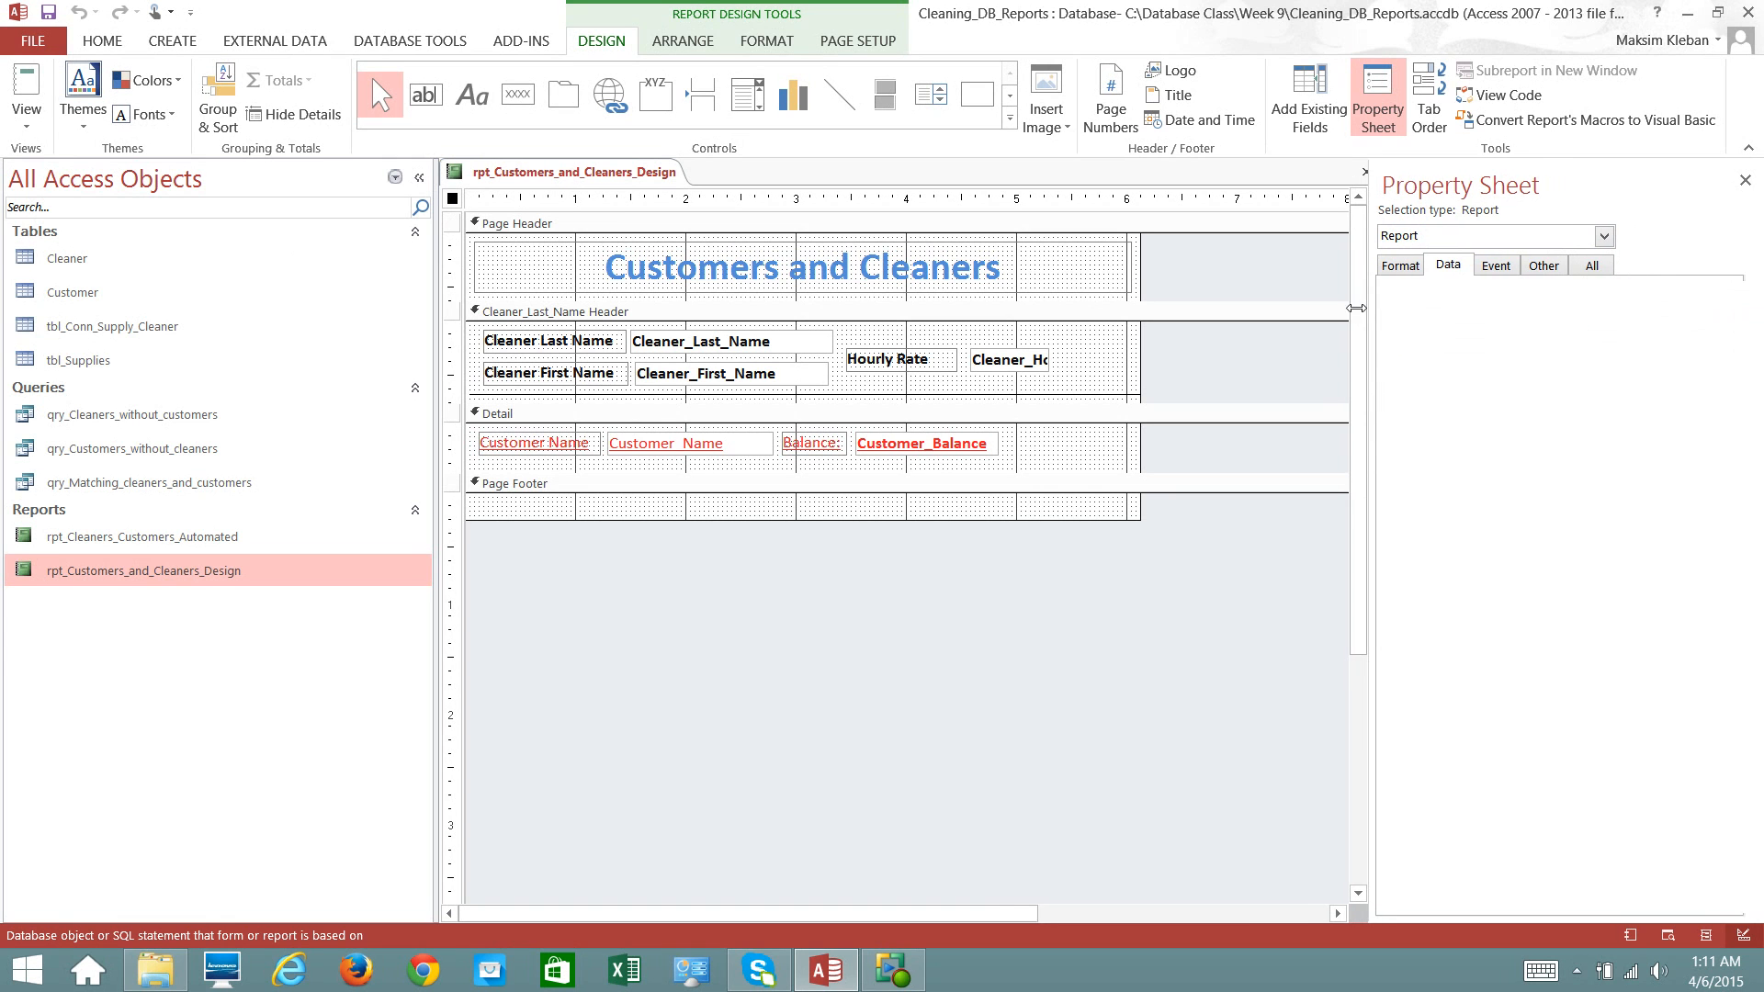
pyautogui.moveTo(1530, 291); pyautogui.dragTo(1715, 294)
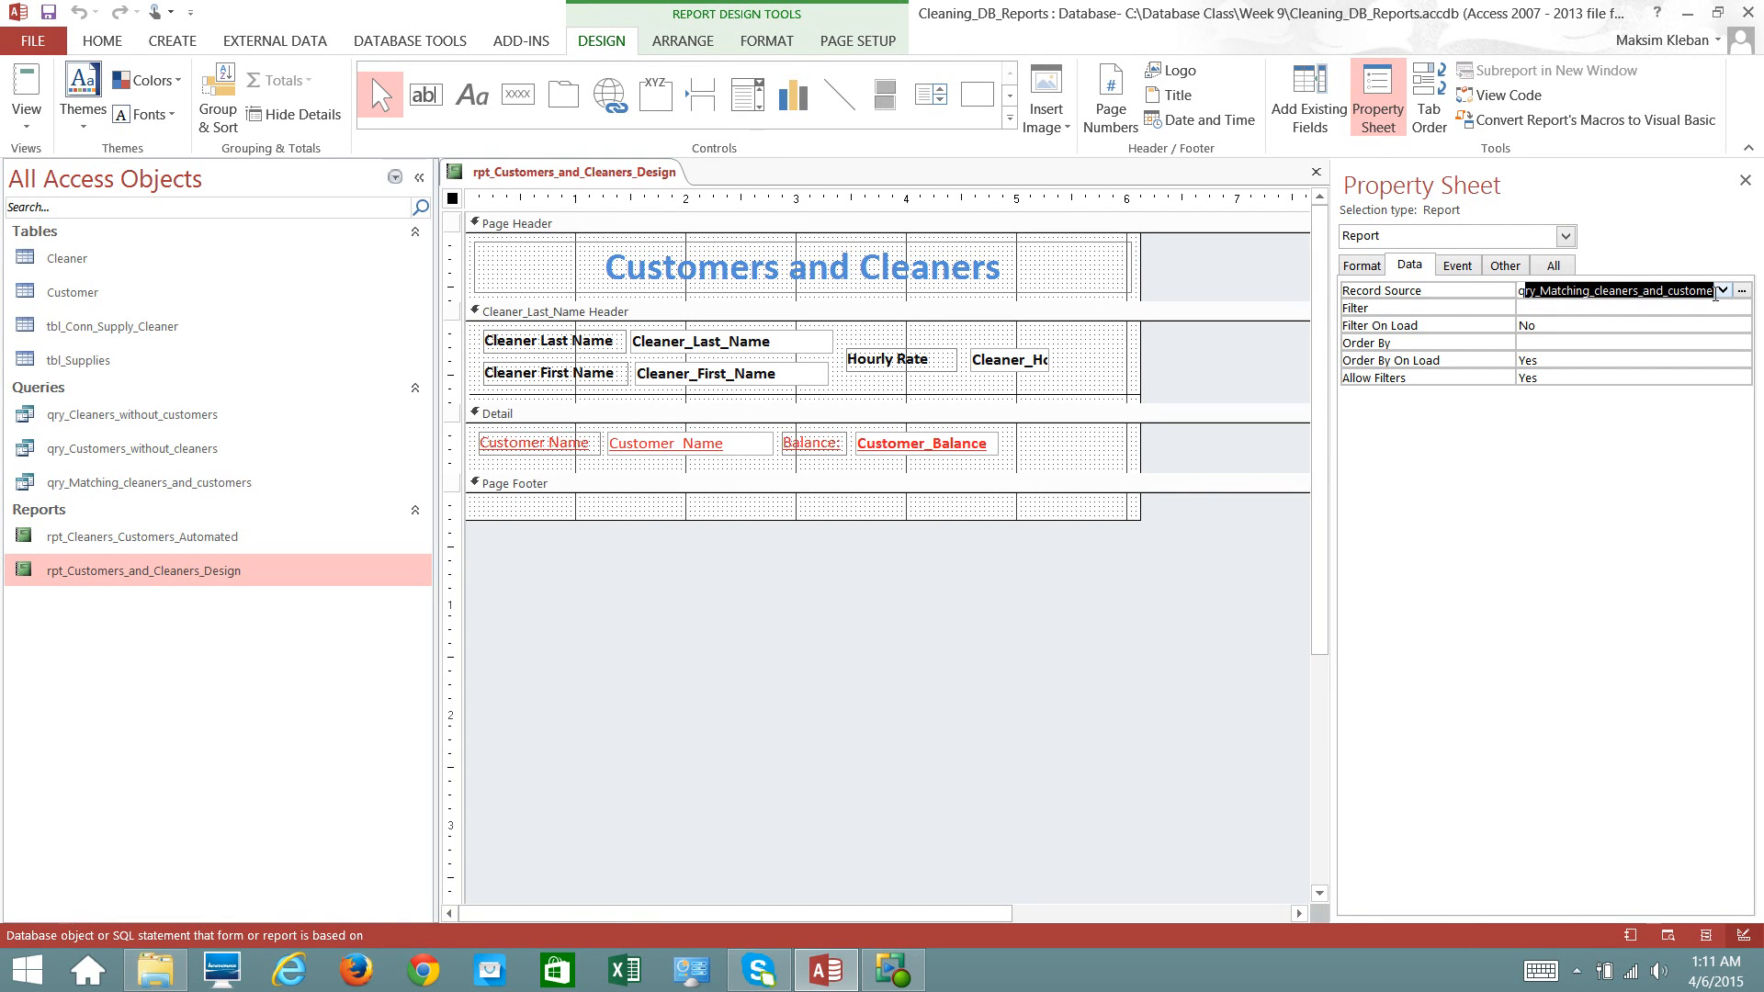
# - Show the Field List and the report's grouping settings, and keep Cleaner_Last_Name as the group field
pyautogui.click(1306, 110)
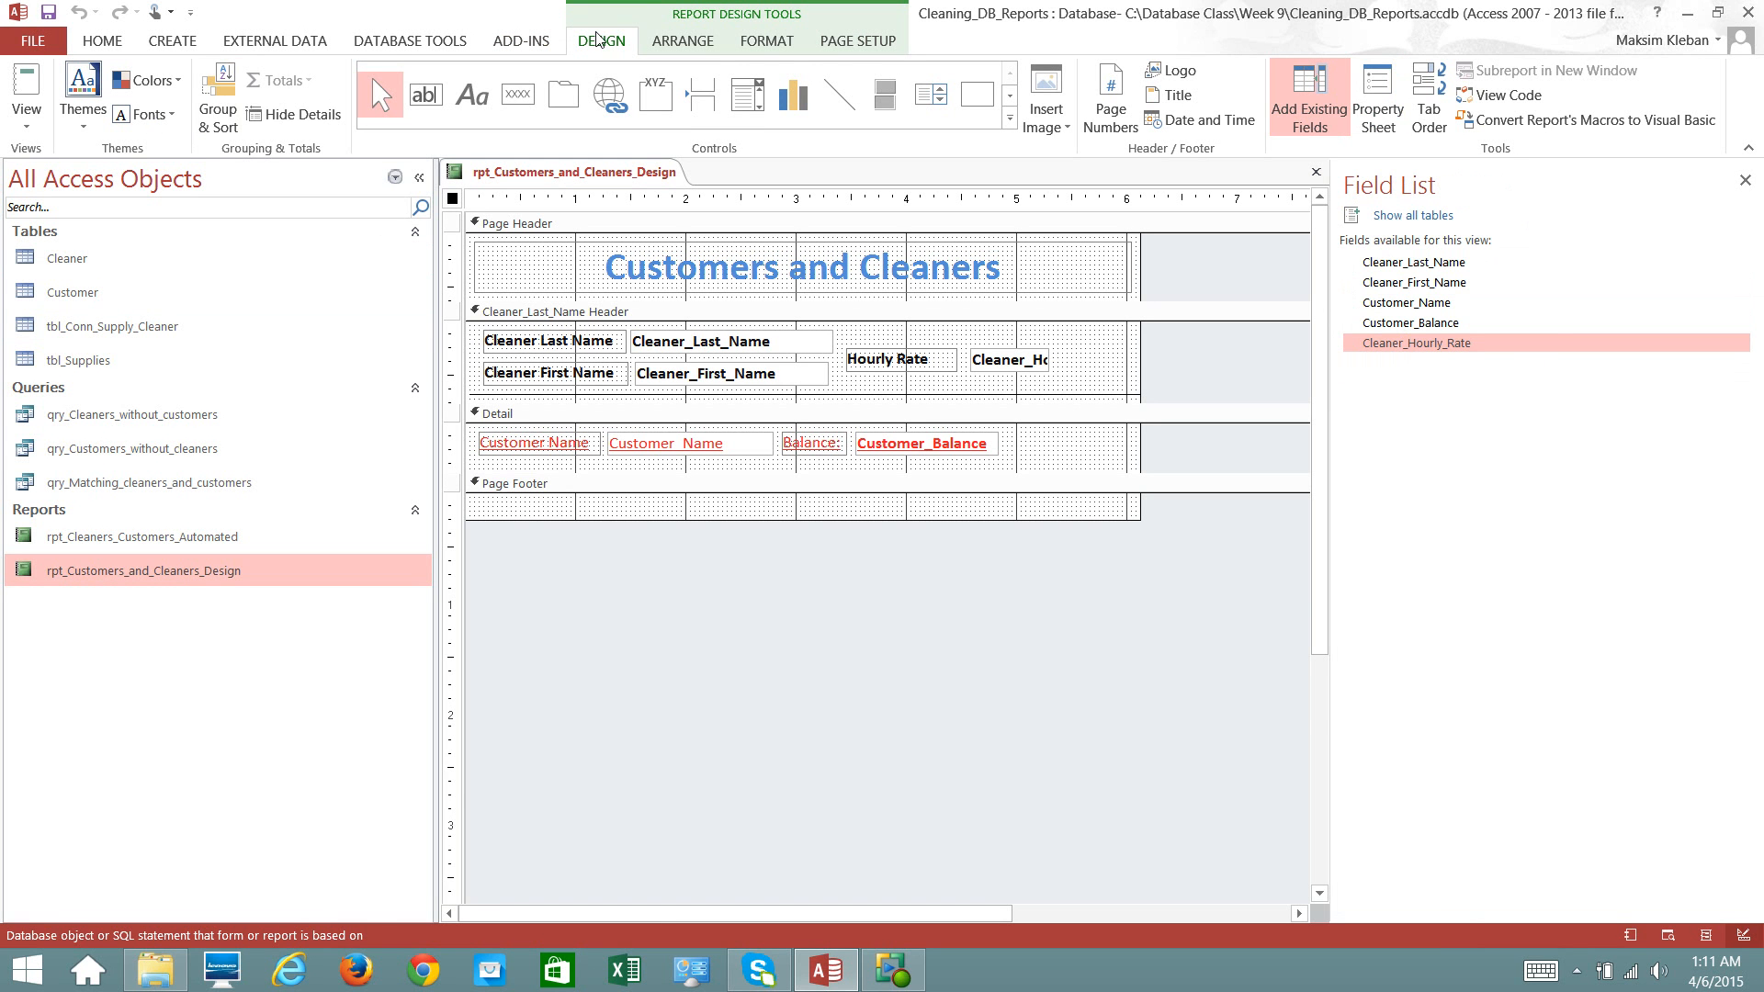
pyautogui.click(224, 98)
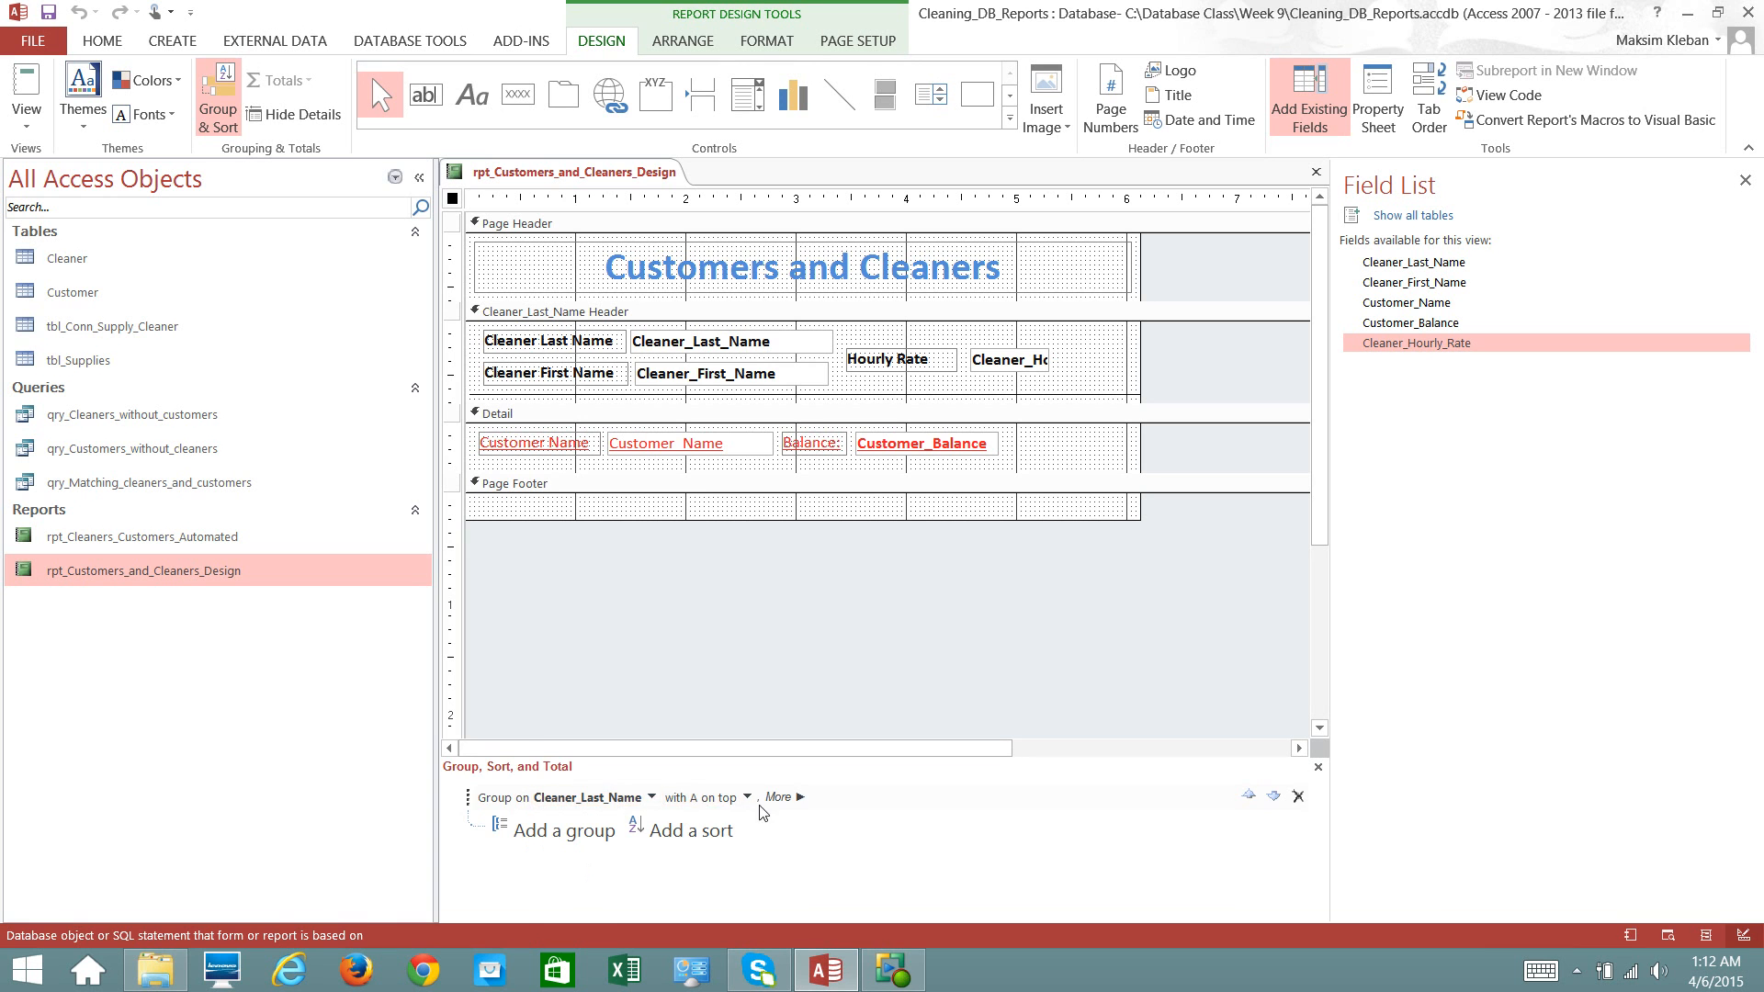
pyautogui.click(651, 797)
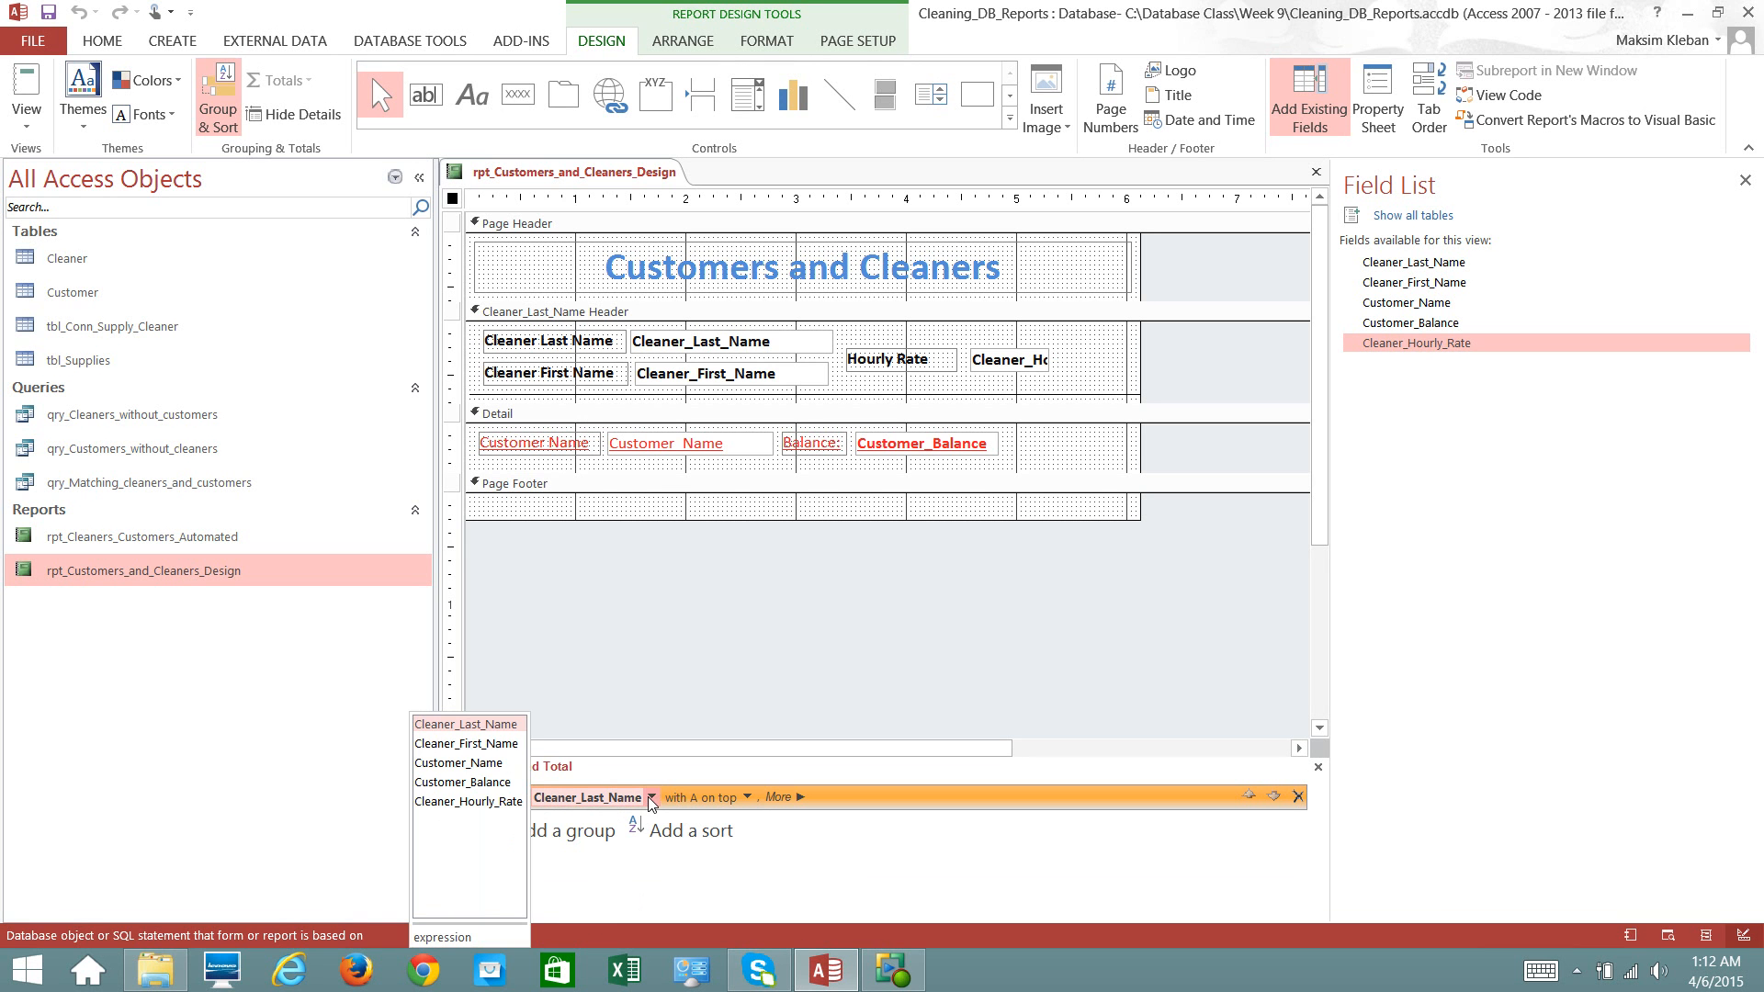
pyautogui.click(442, 727)
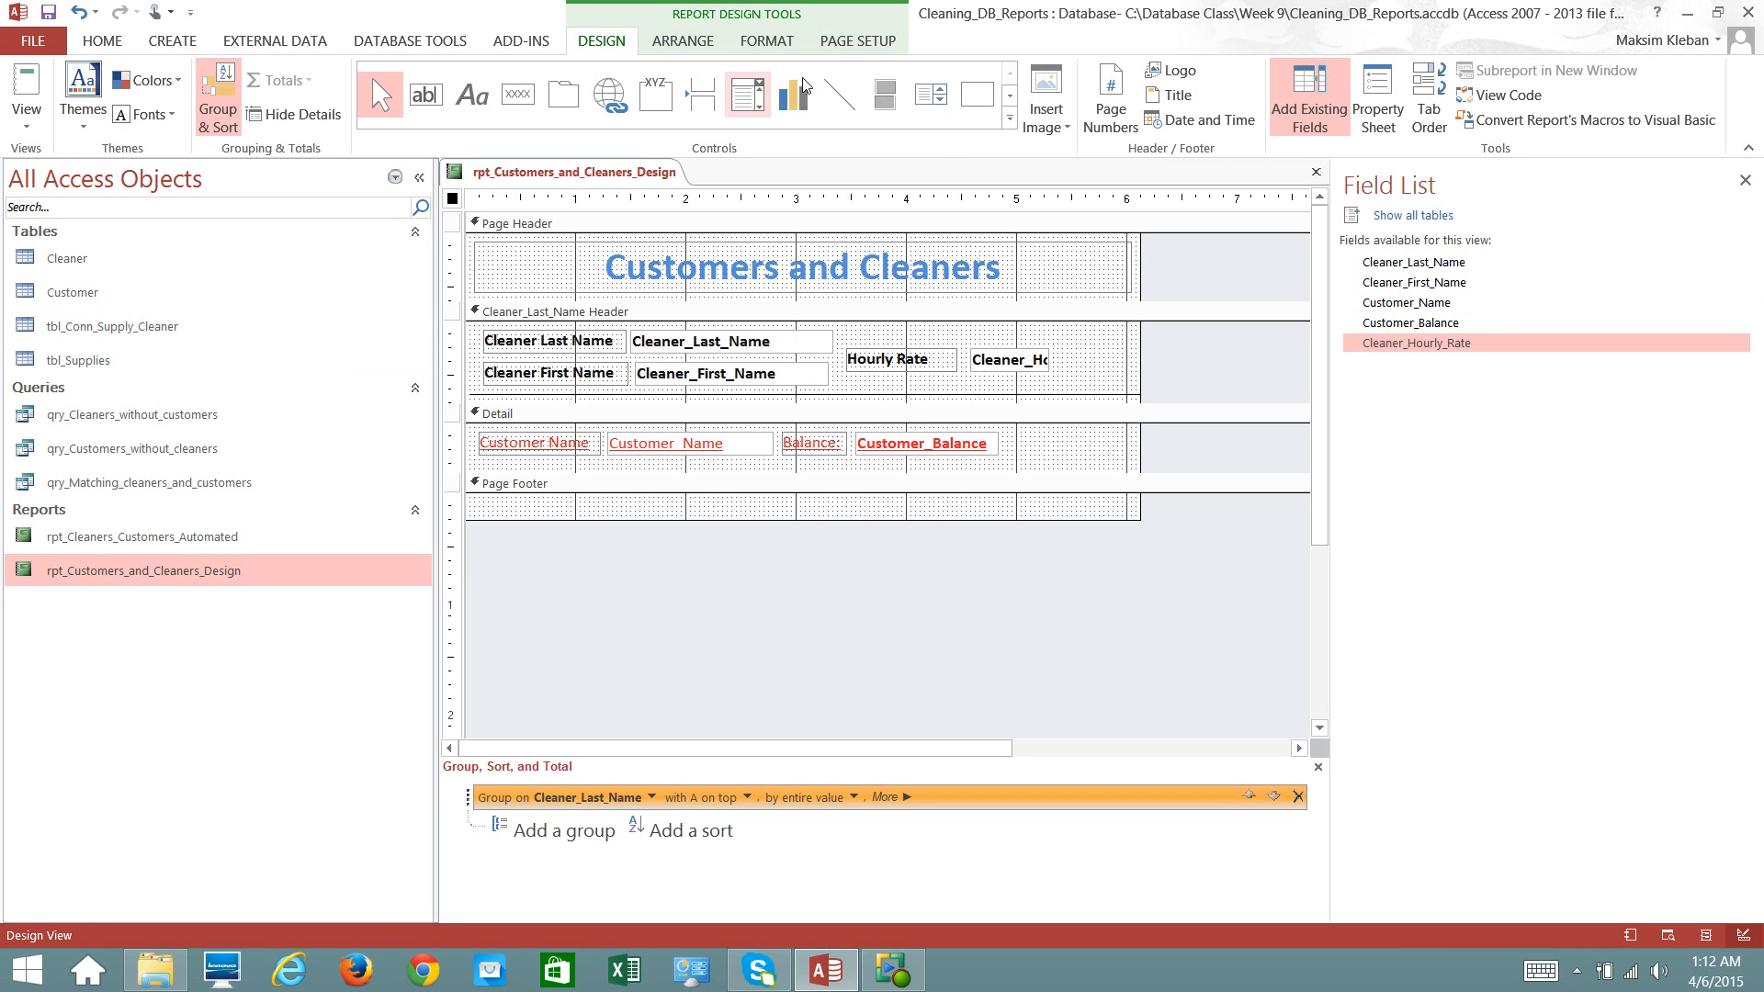
pyautogui.click(768, 46)
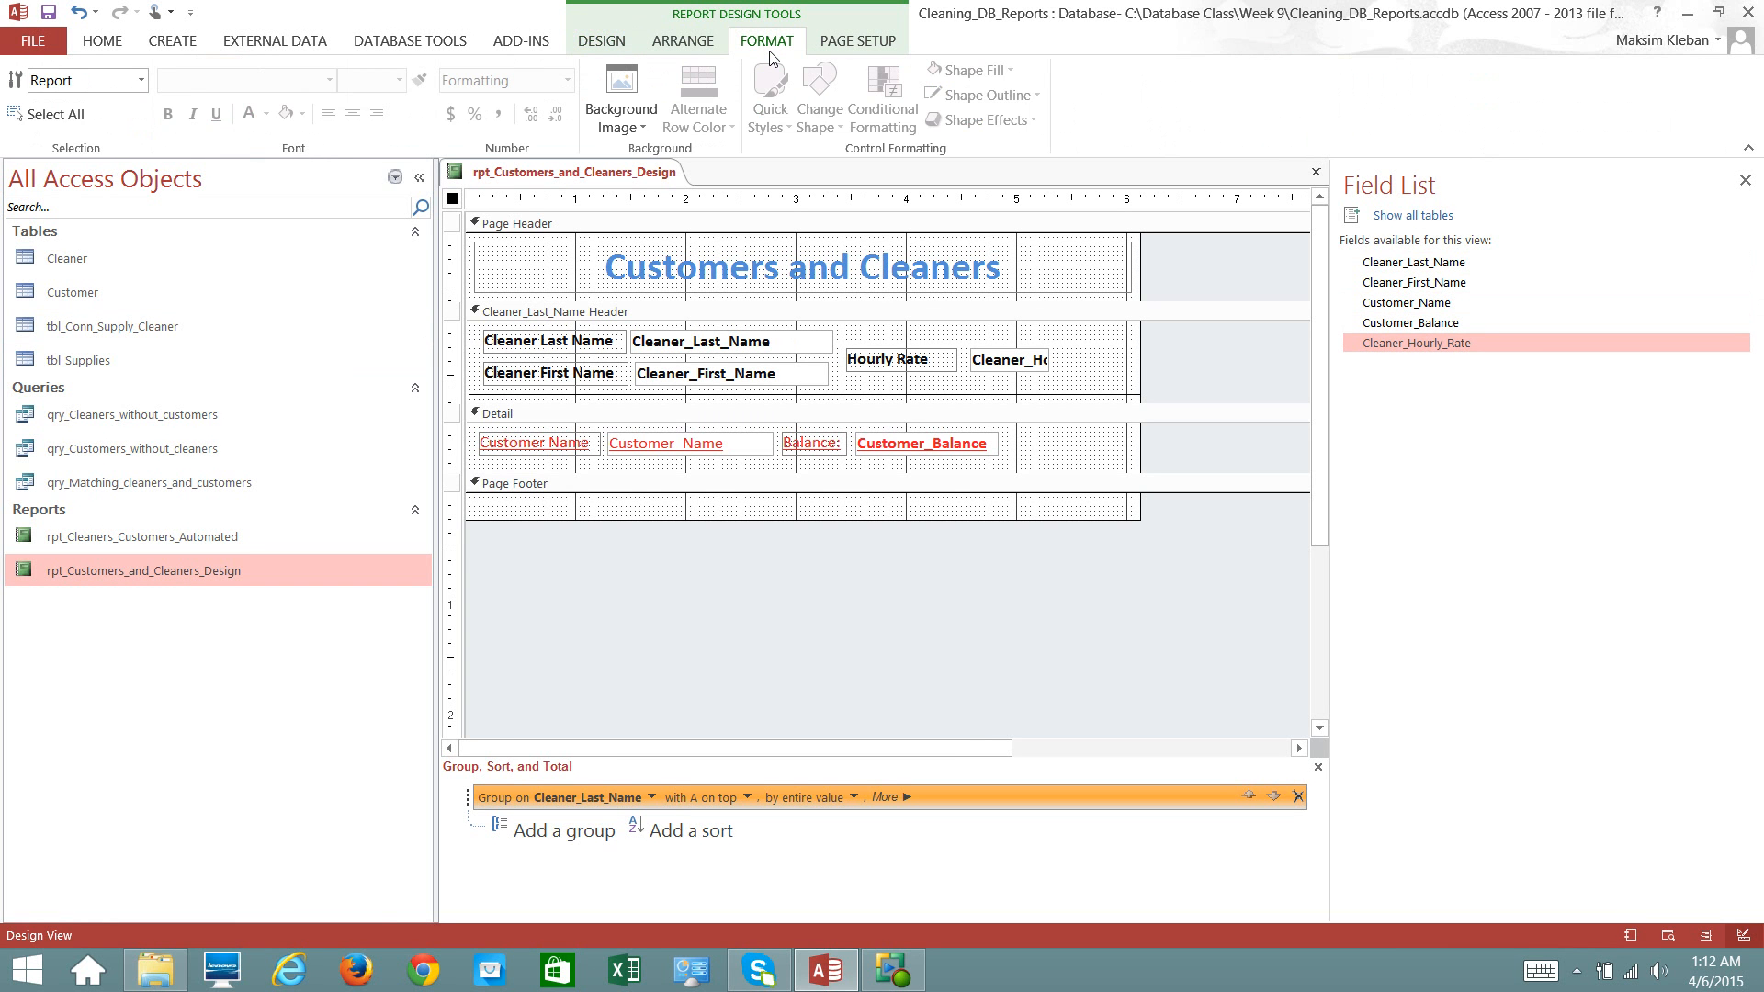
pyautogui.click(602, 43)
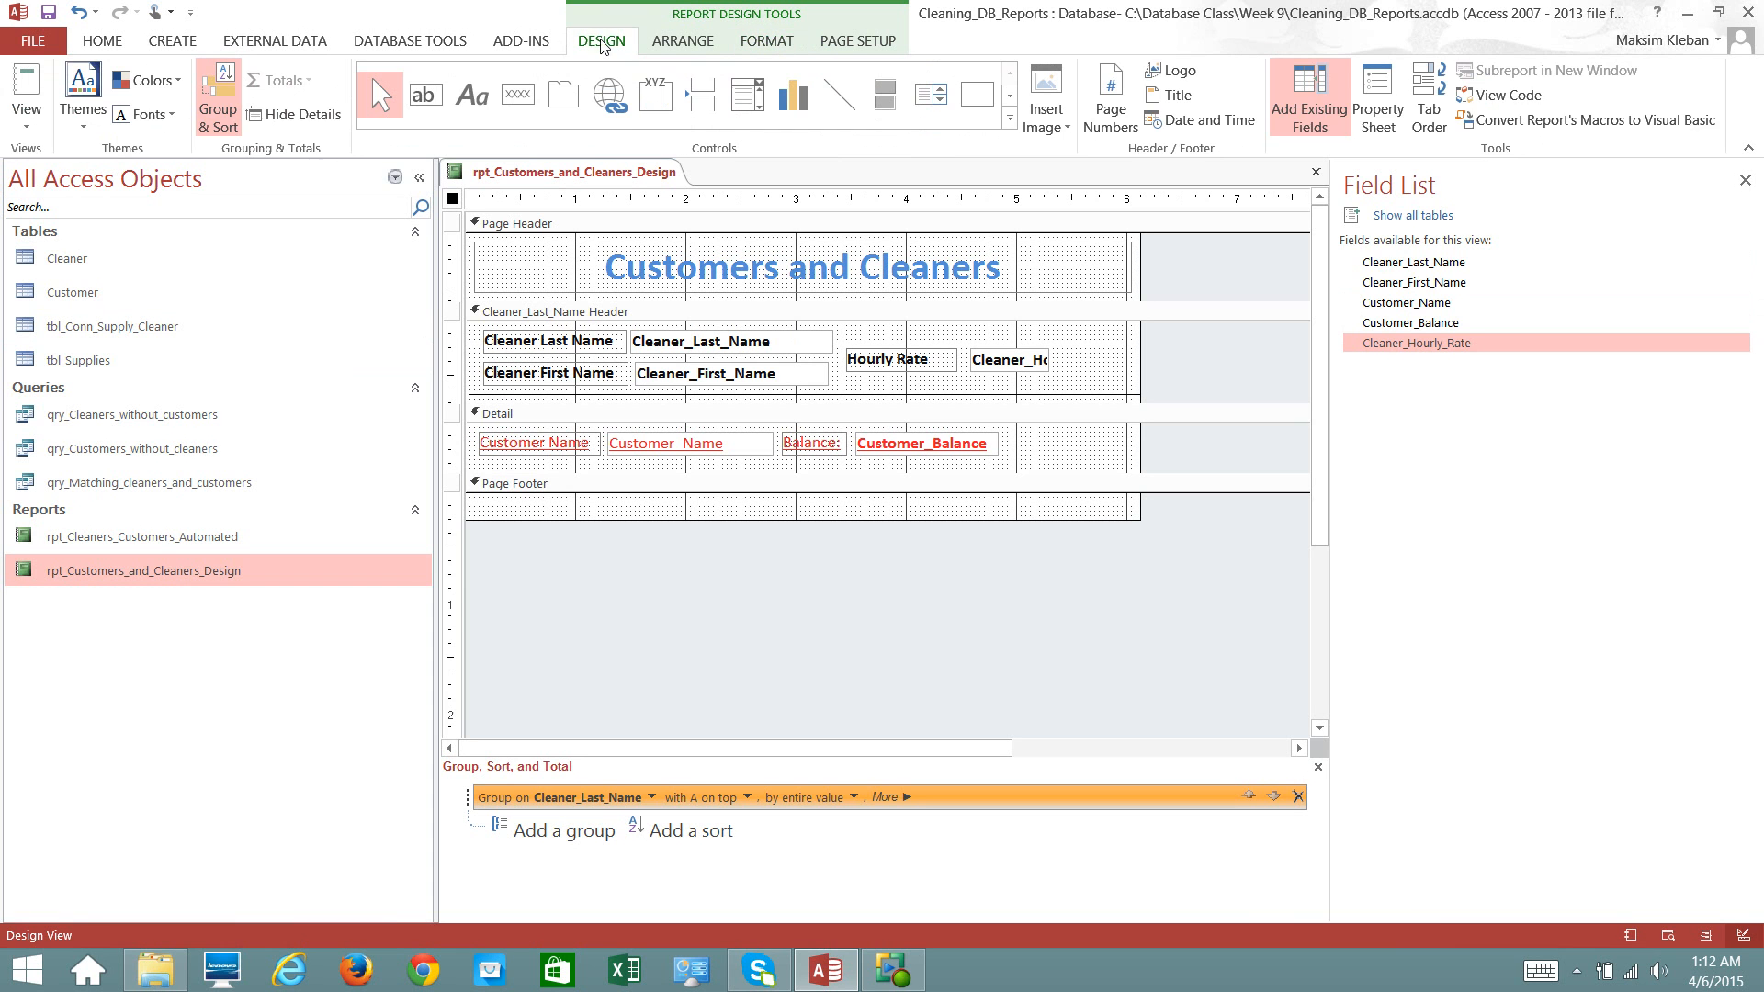
# - Close the Field List and the rpt_Customers_and_Cleaners_Design report, saving its design changes
pyautogui.click(1745, 182)
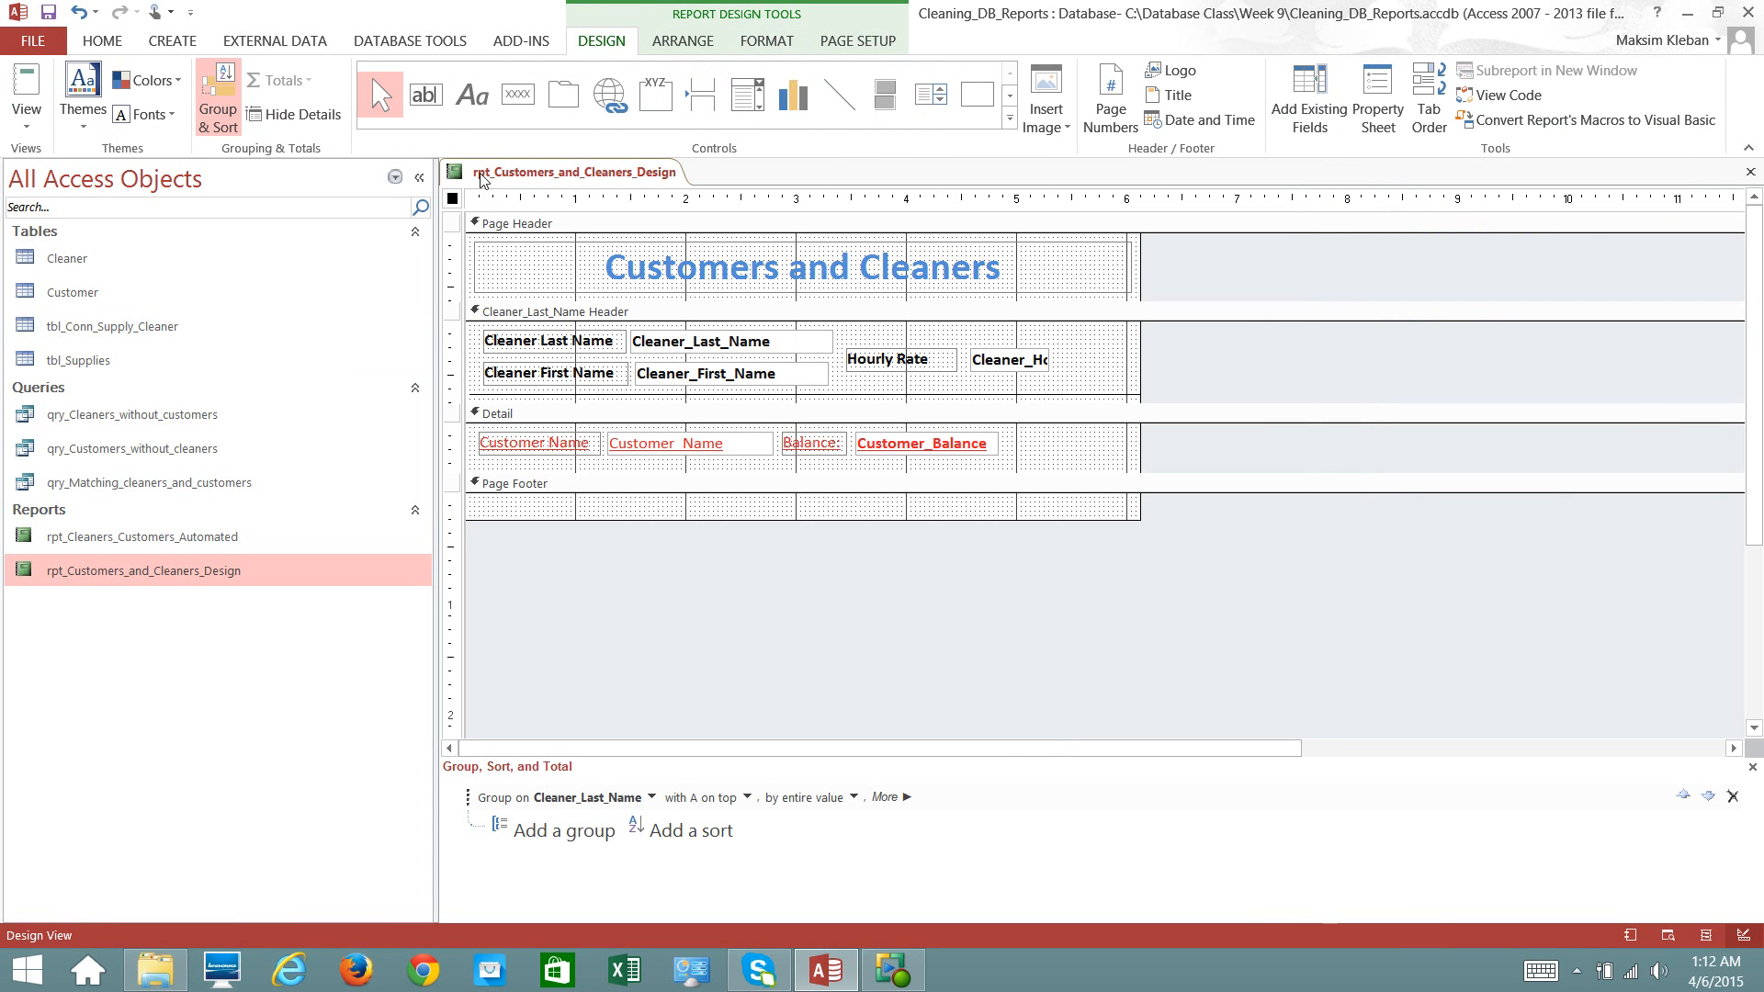
pyautogui.click(1751, 172)
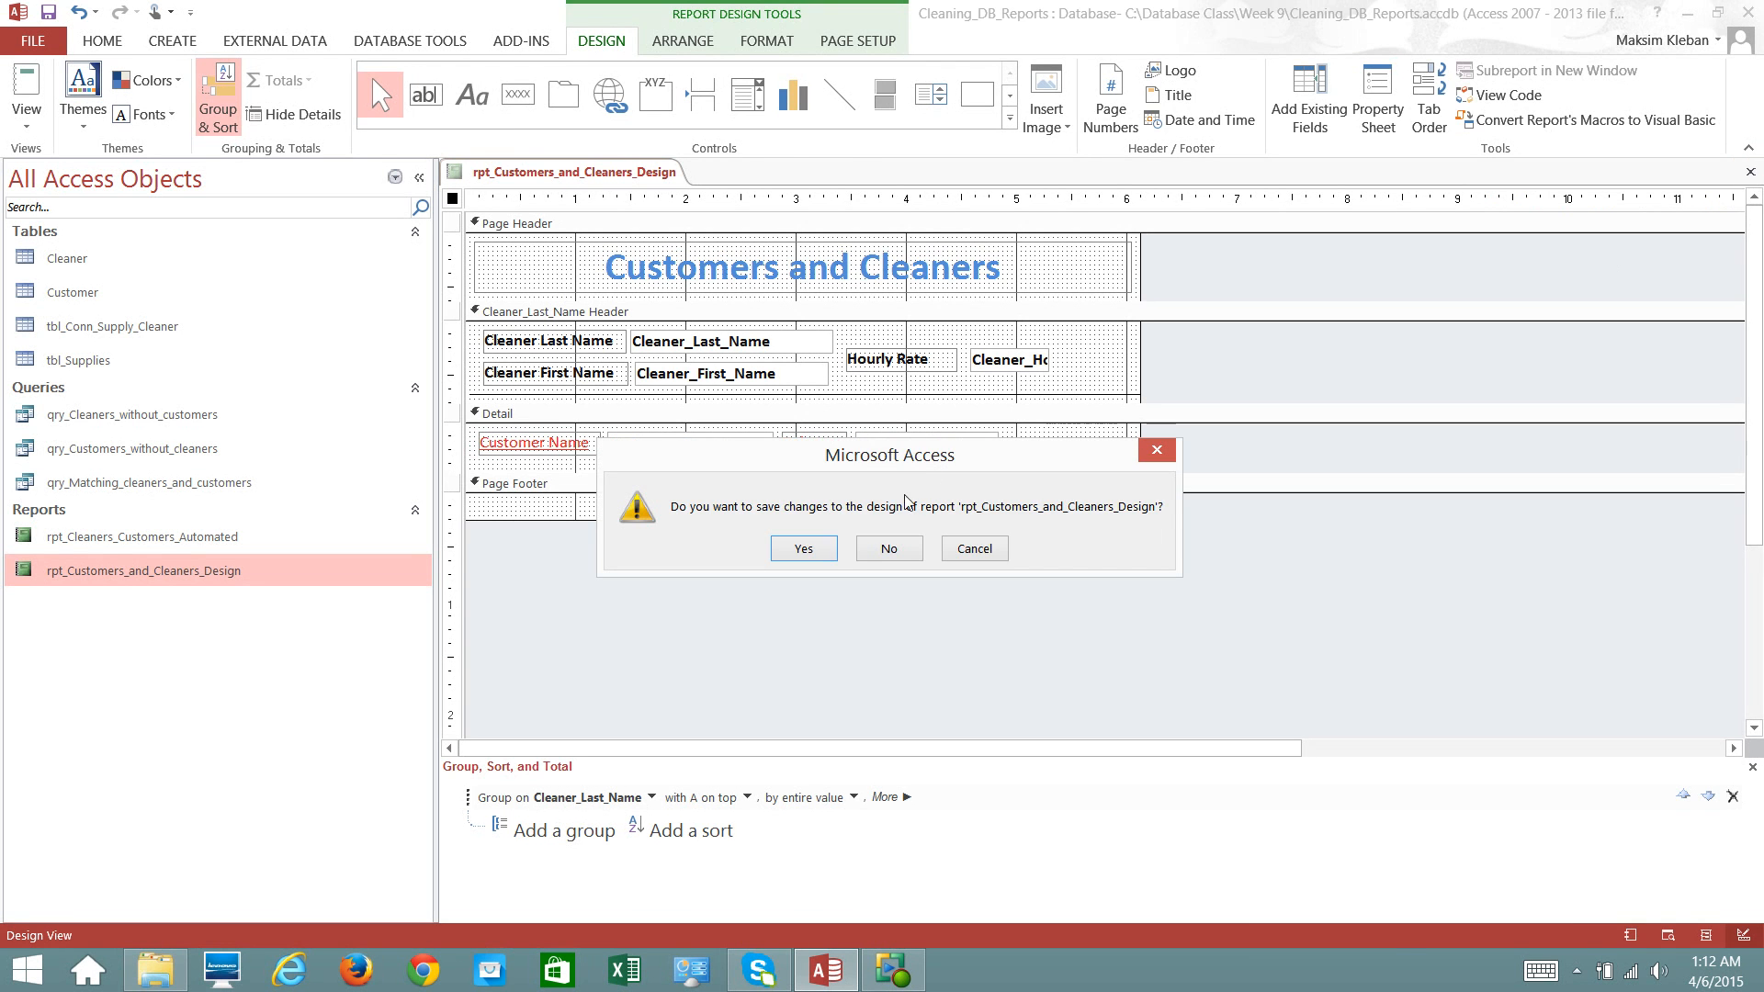
pyautogui.click(820, 551)
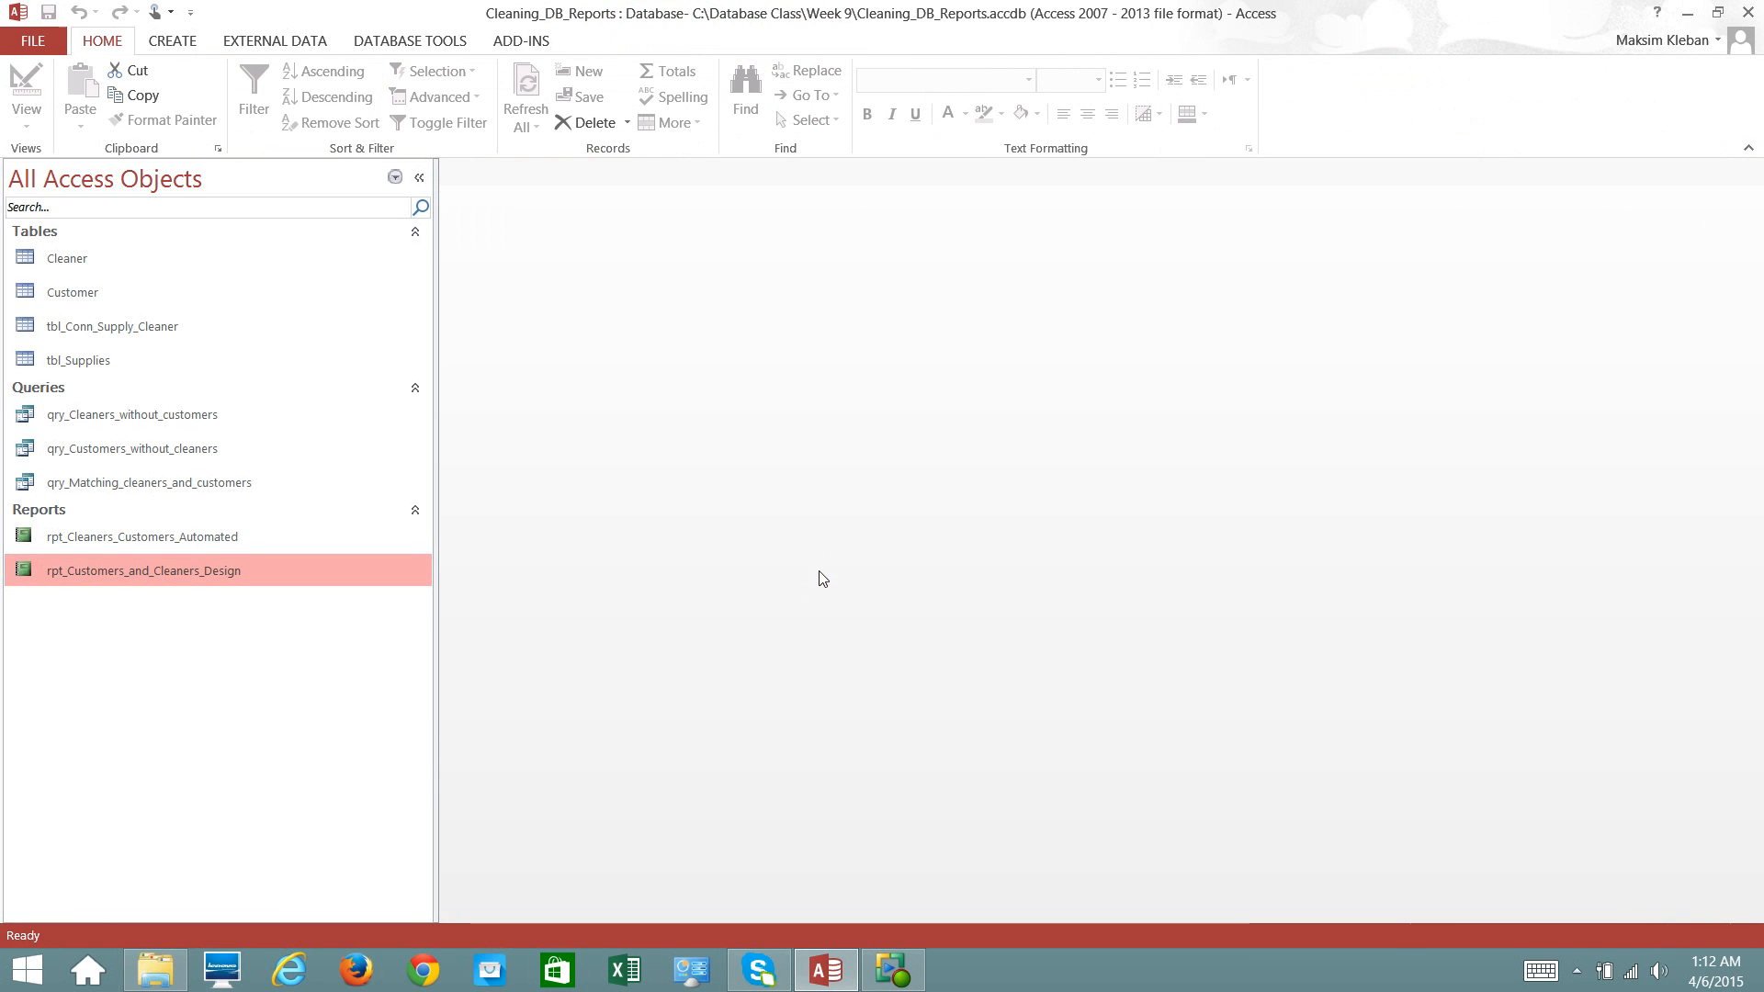